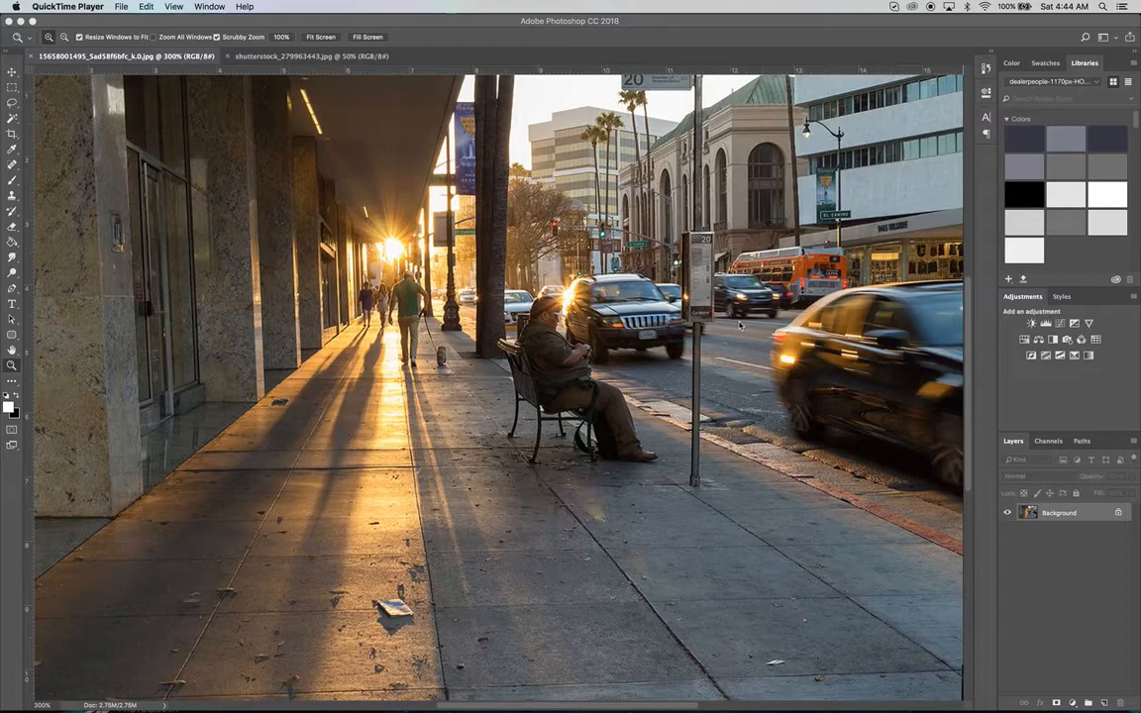
- In shutterstock_279963443.jpg, duplicate the Background layer and hide the original
click(321, 59)
click(297, 57)
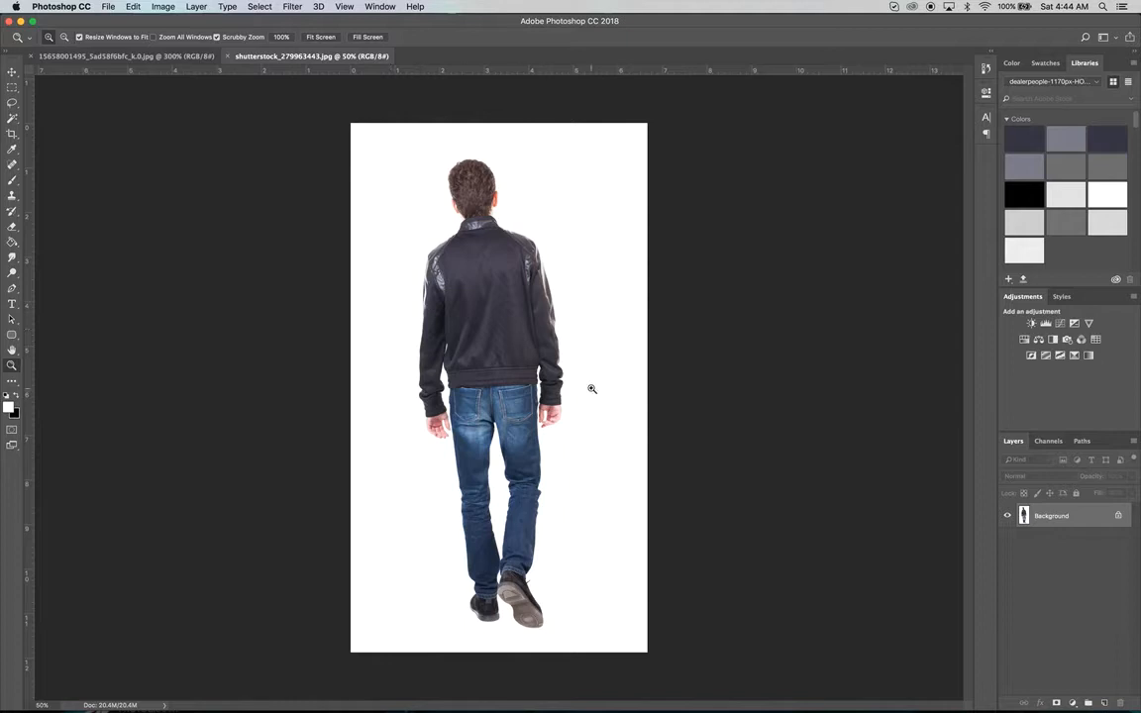
drag(1108, 523, 1103, 701)
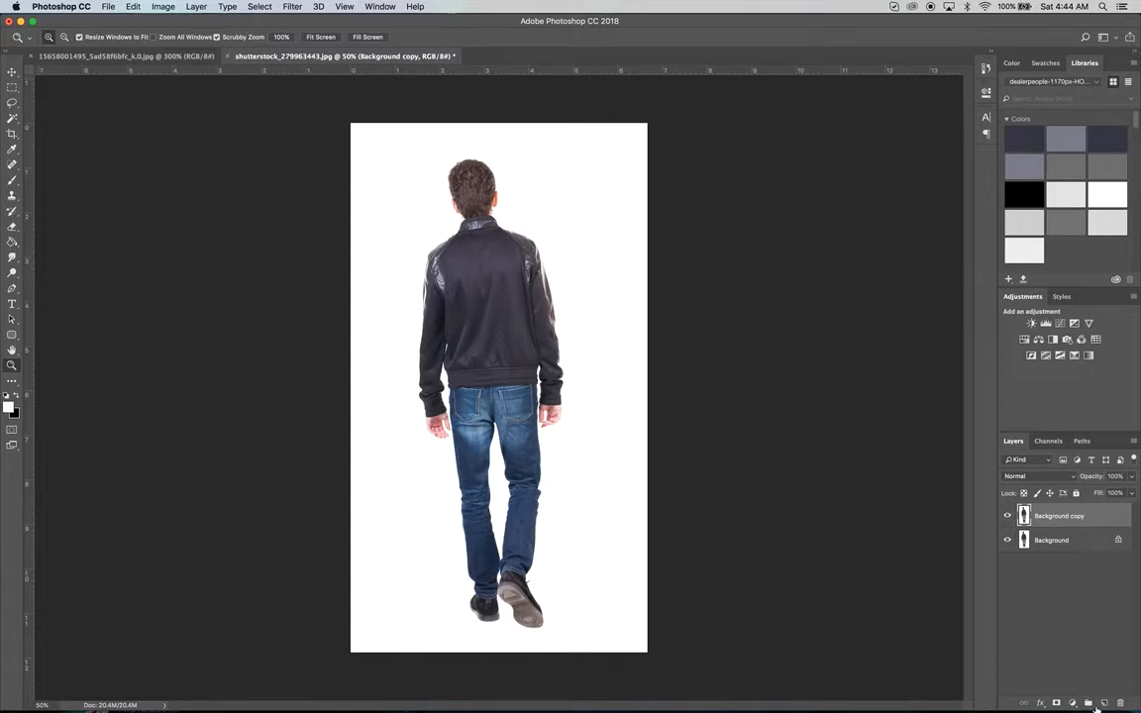
click(1008, 541)
- Try an automatic Subject selection of the man, check its edges around his right hand, and deselect
click(256, 7)
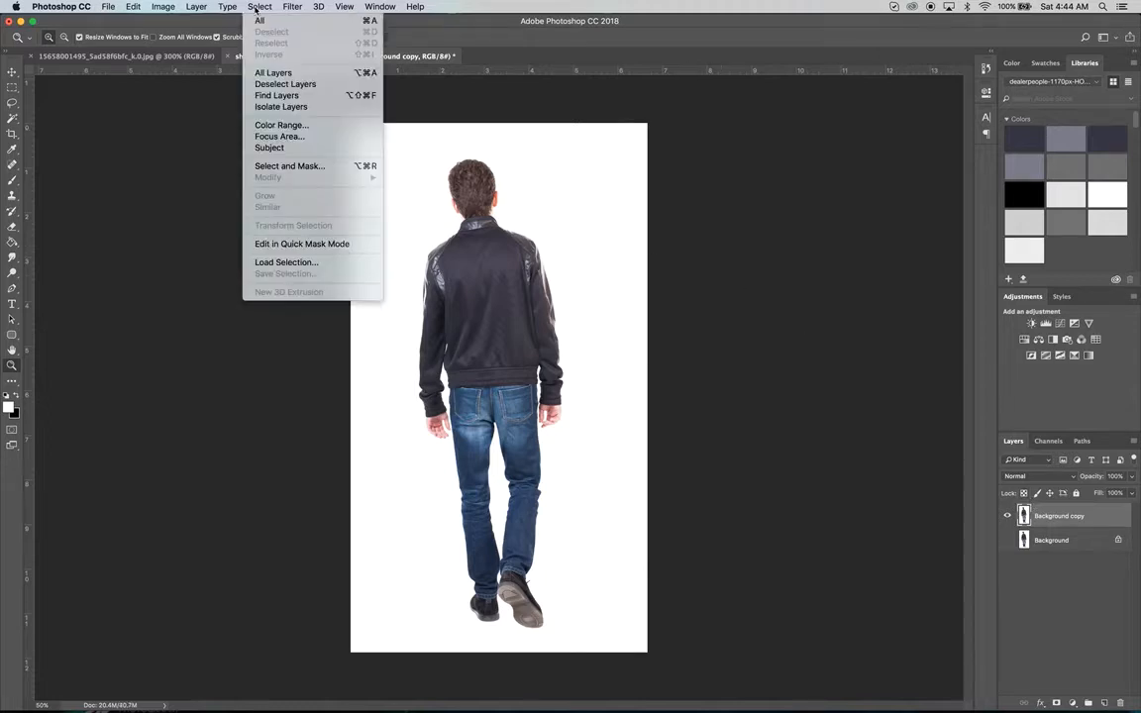
click(283, 151)
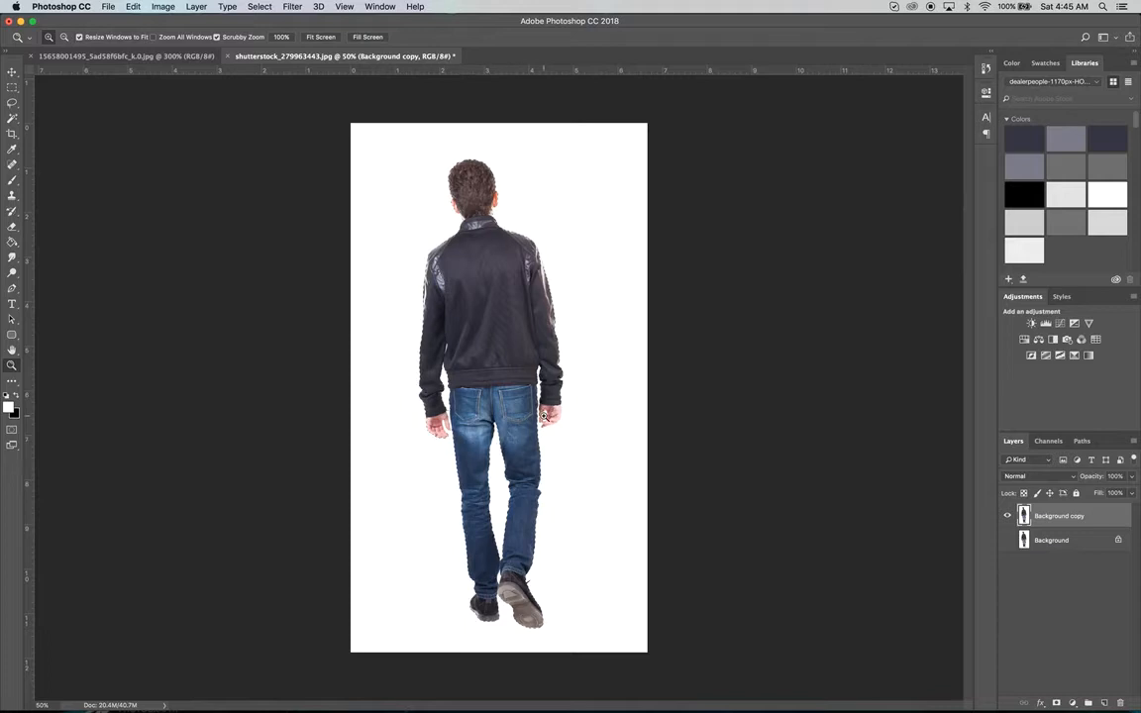
drag(544, 416, 616, 409)
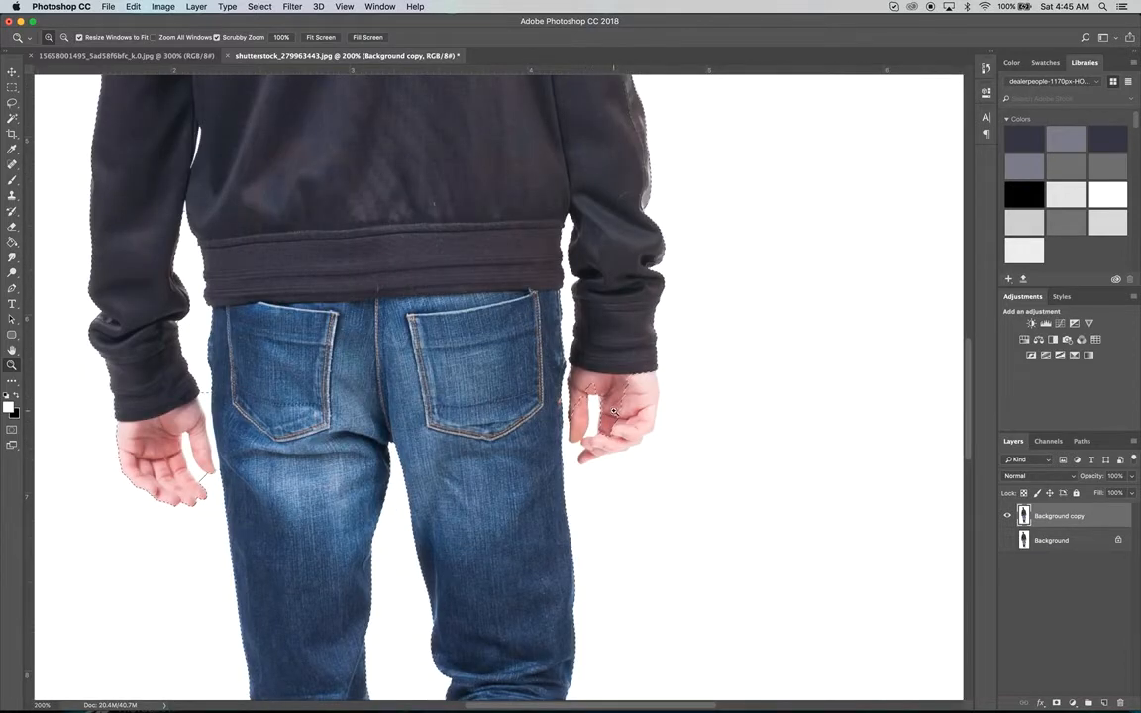
click(610, 408)
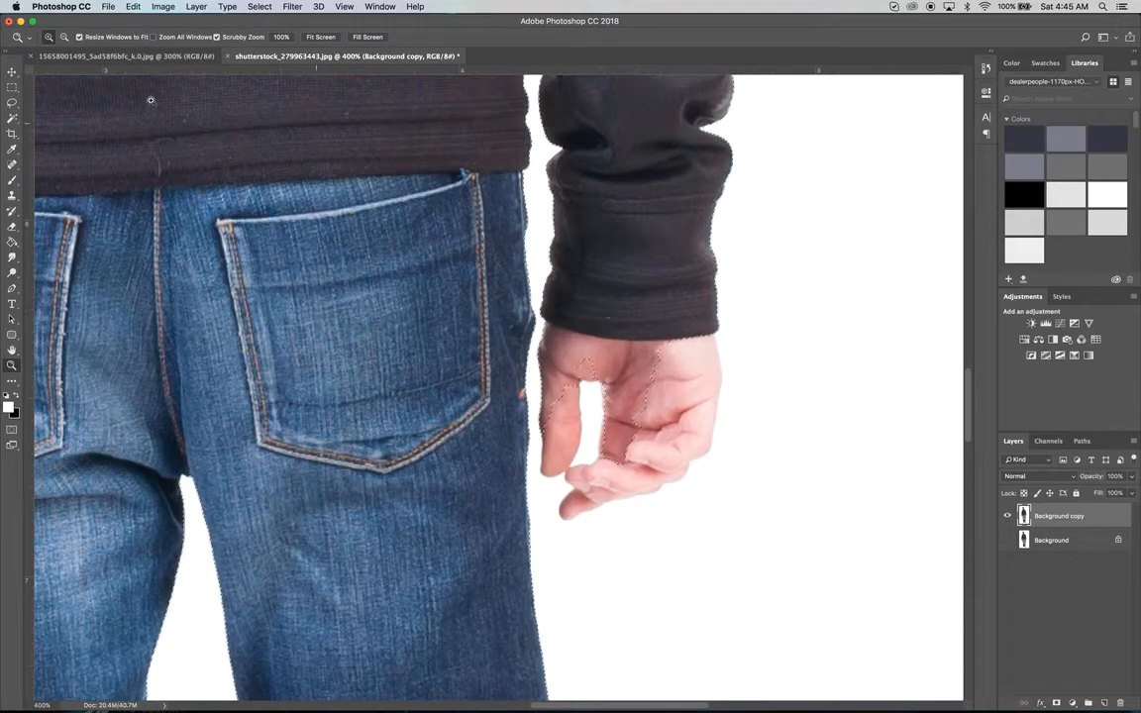
key(super+d)
- Darken the Background copy layer with a Levels adjustment, raising the black input level to 33
click(14, 68)
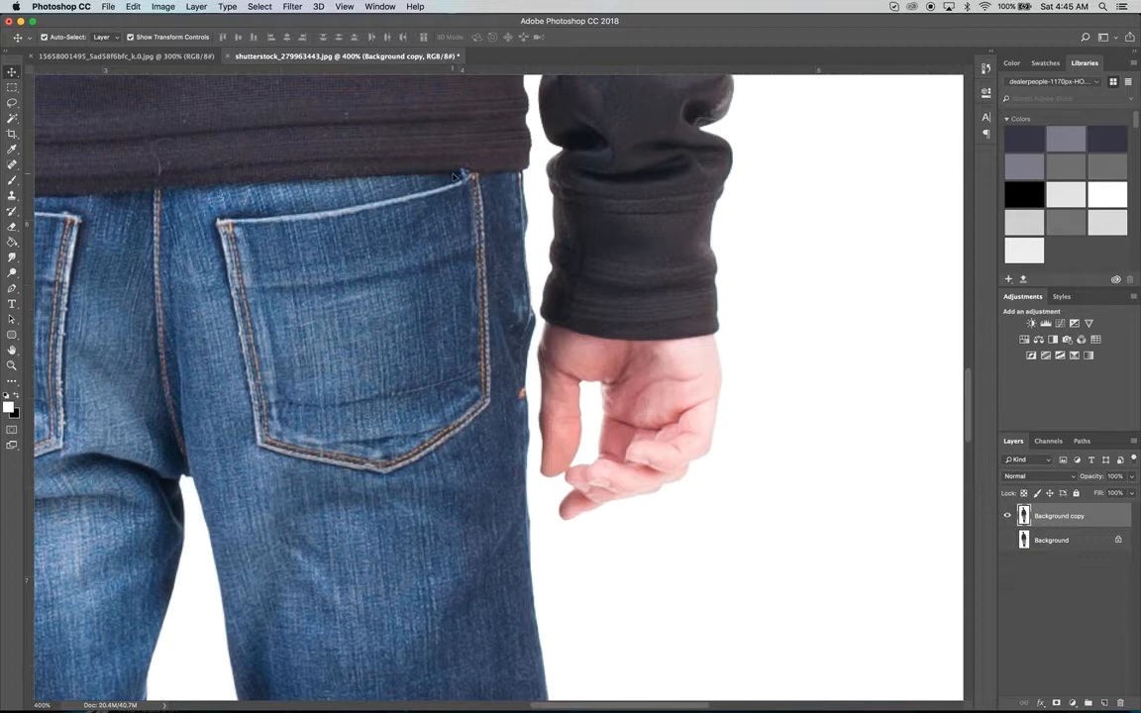
click(158, 7)
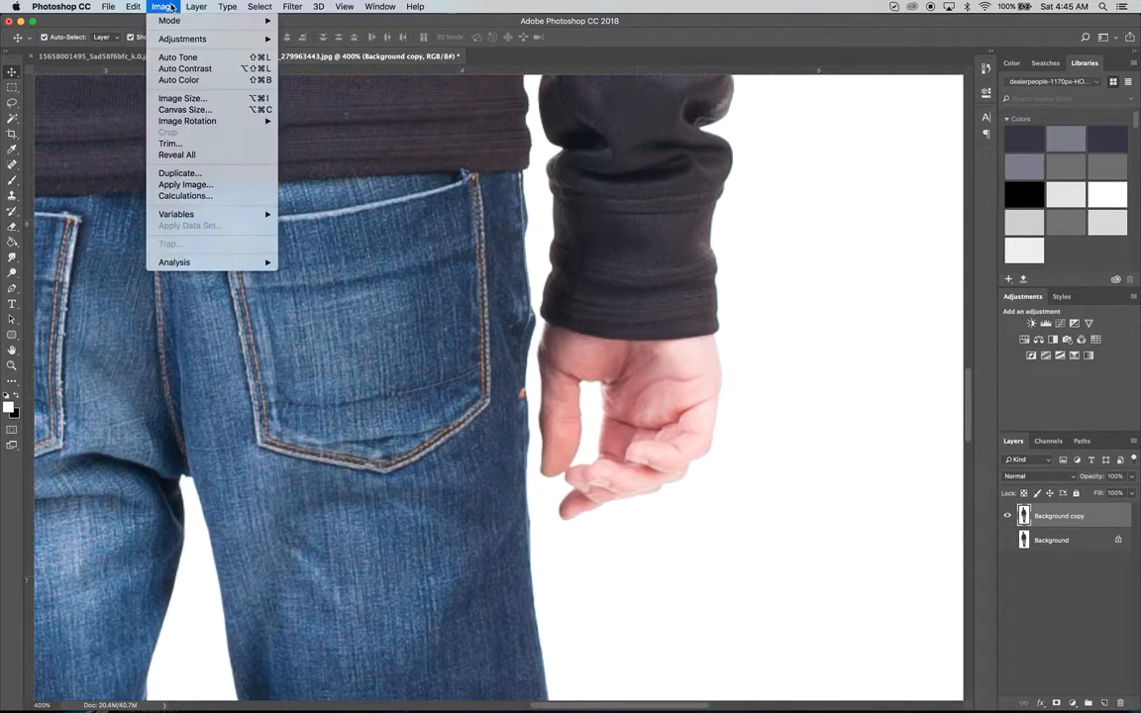
mouse_move(164, 37)
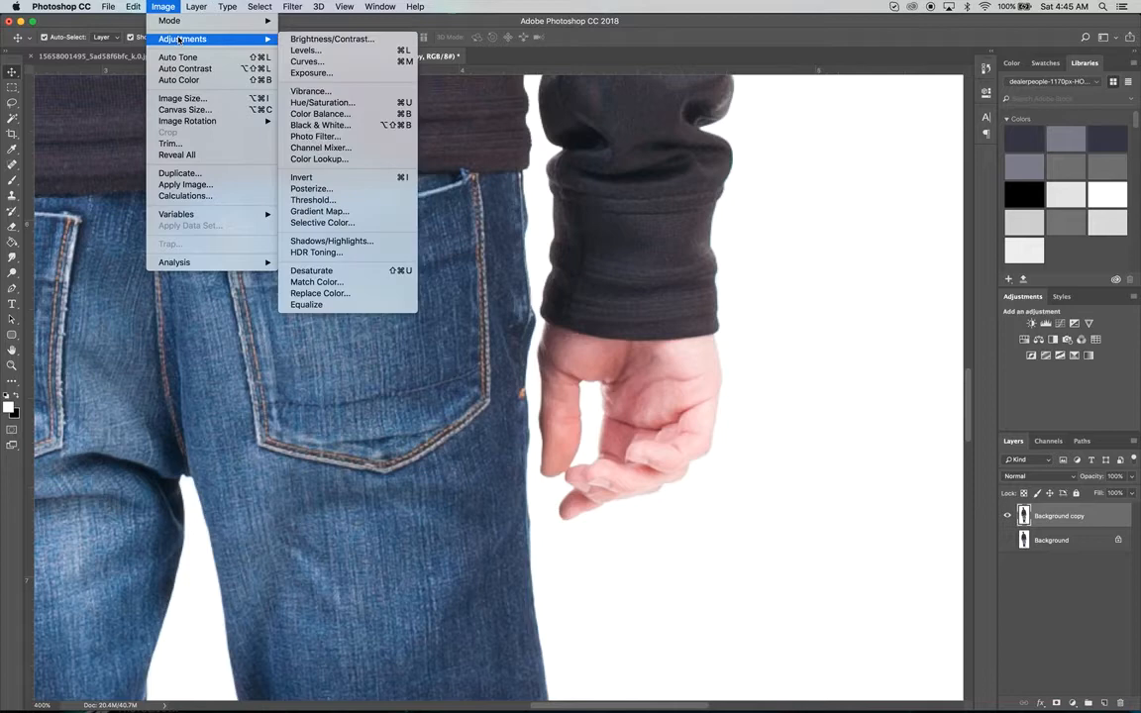
click(309, 49)
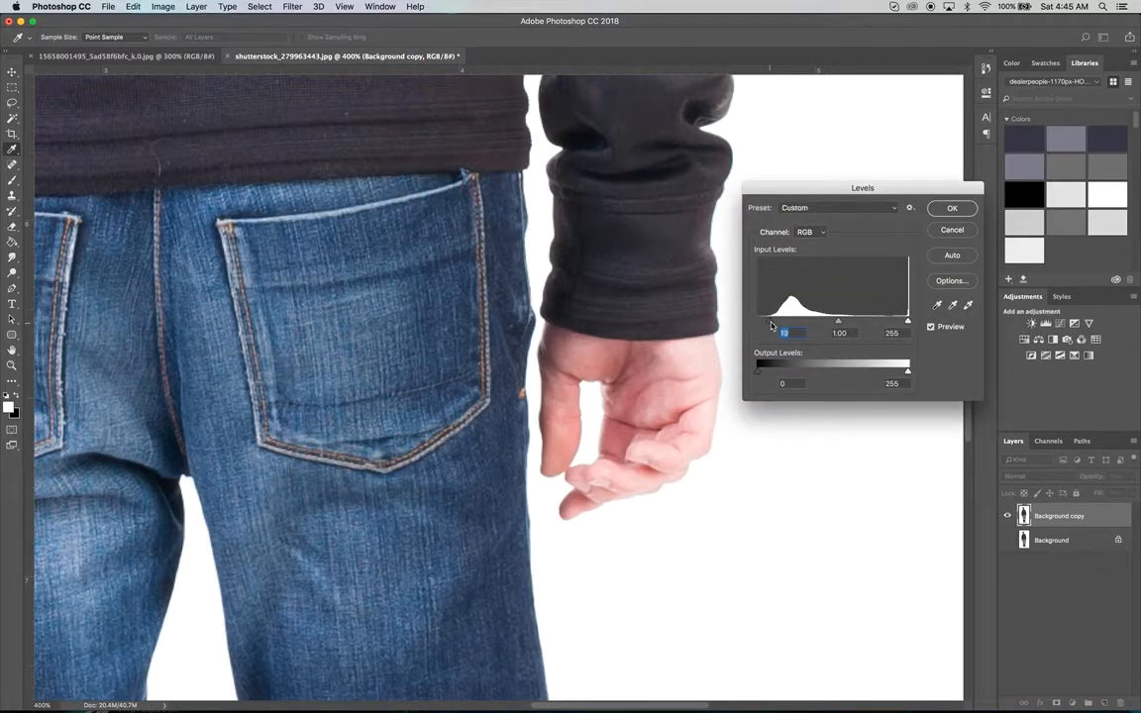
drag(760, 325, 779, 331)
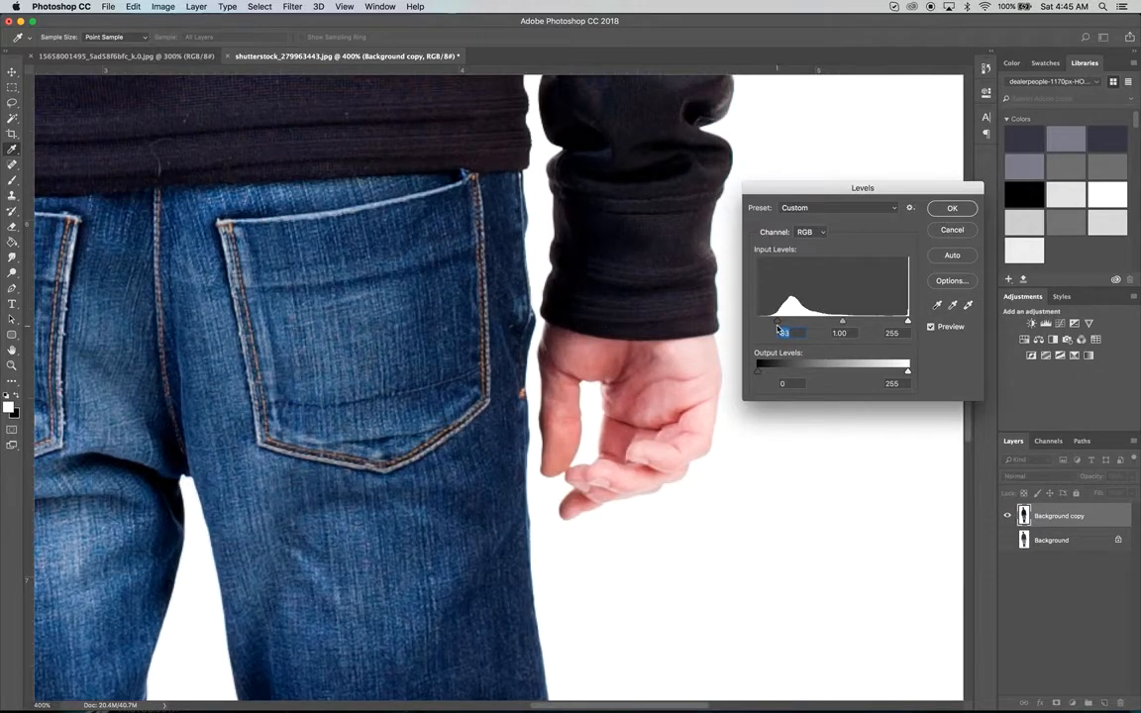
click(952, 209)
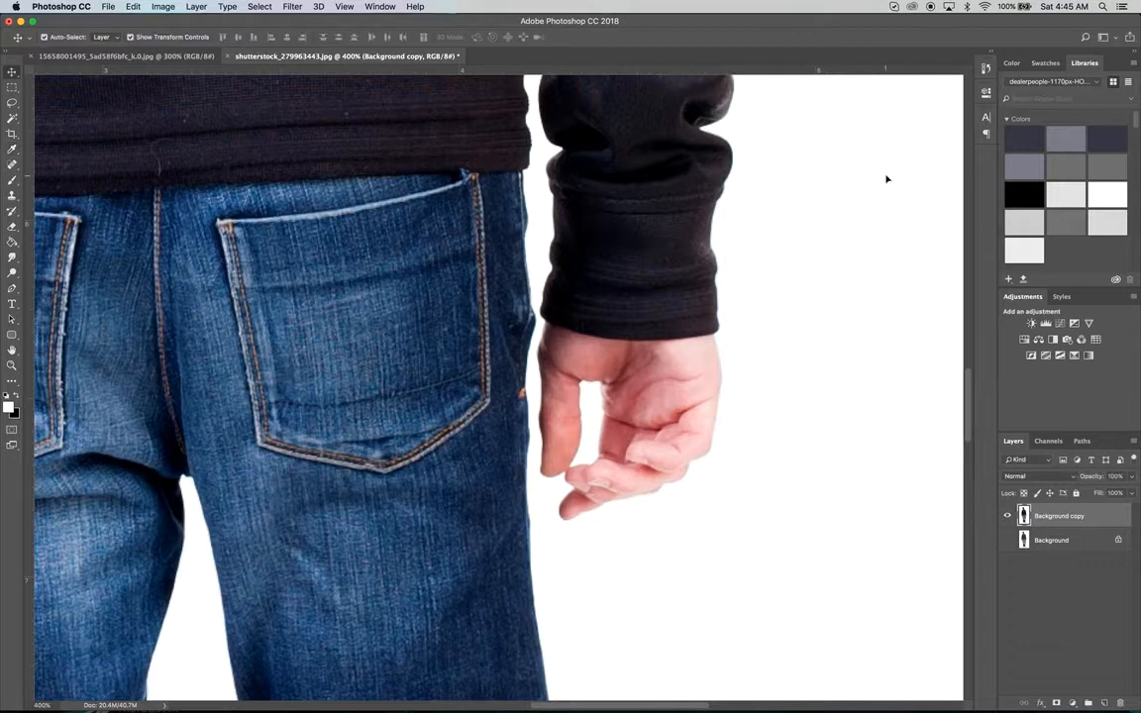
- Try the automatic Subject selection again on the darkened Background copy layer, then clear the selection
click(224, 7)
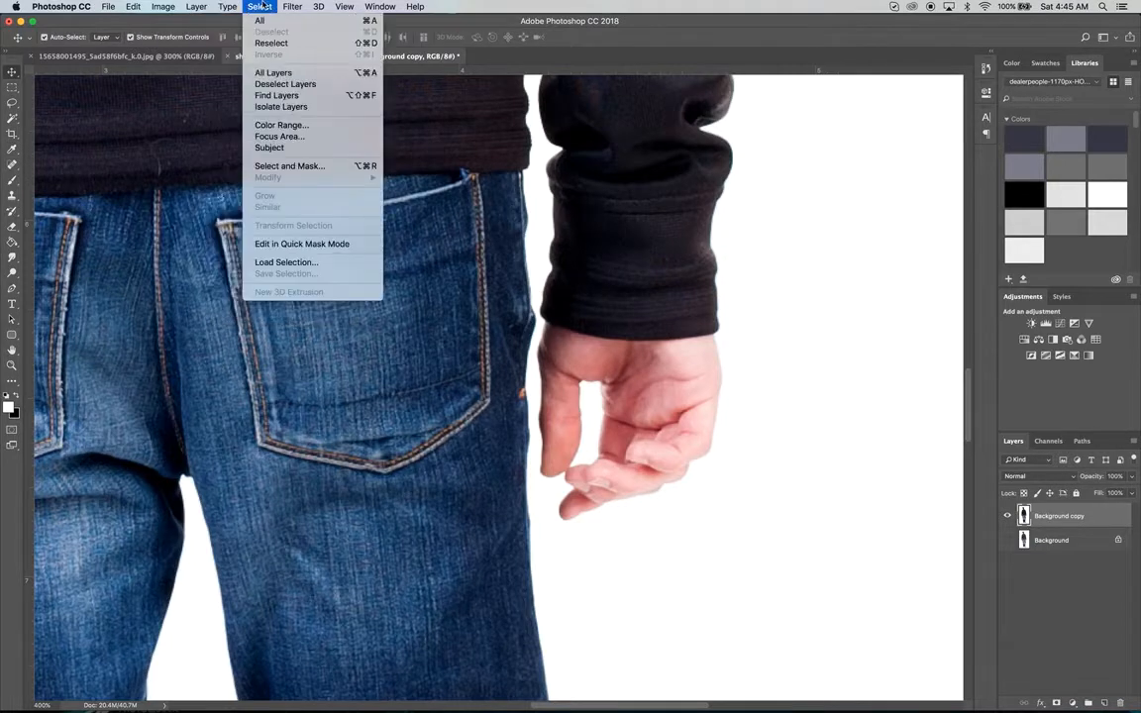
click(268, 147)
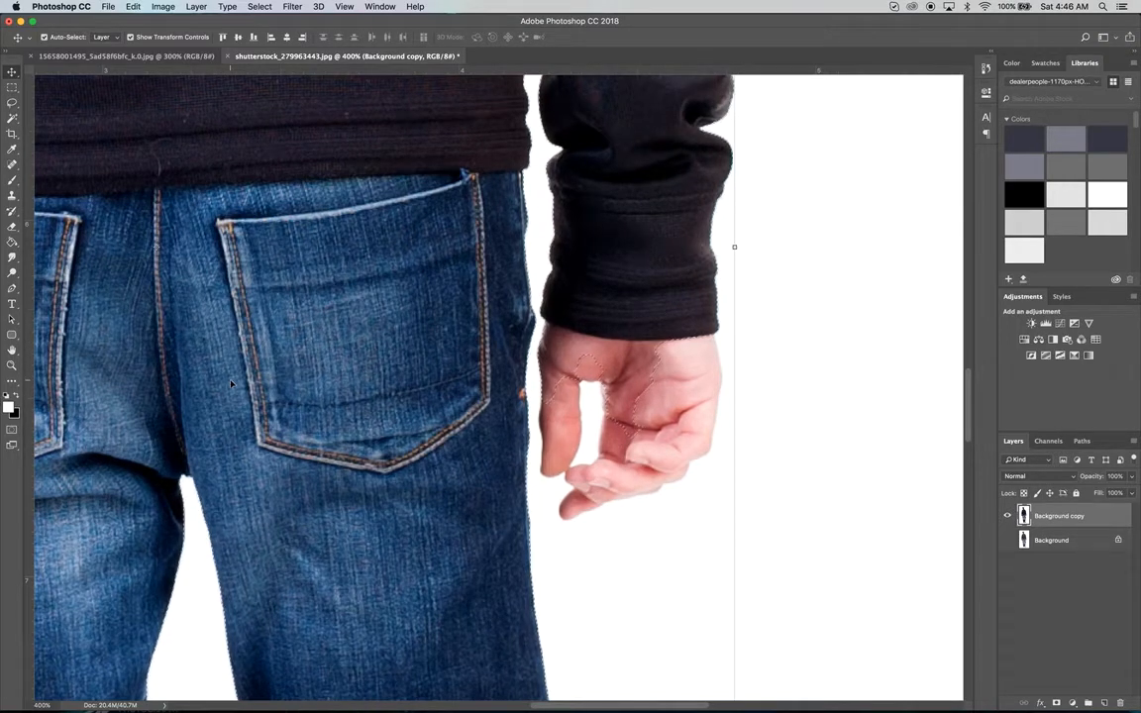
key(super+d)
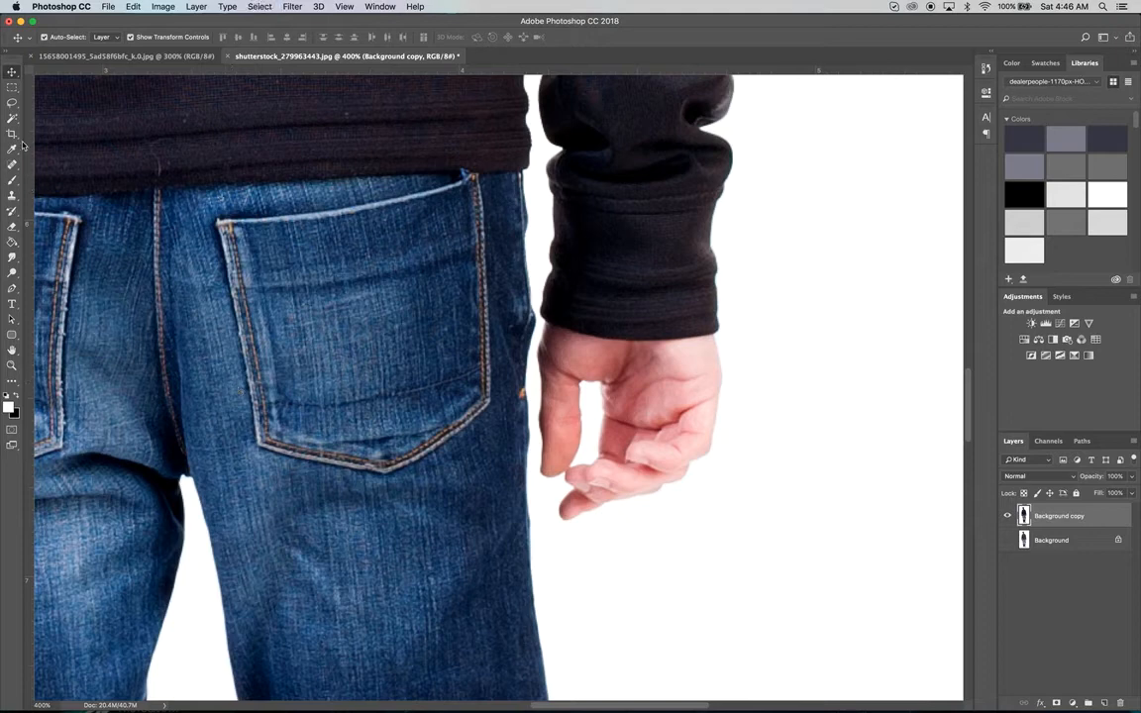
- Select the white background around the man with the Magic Wand at tolerance 12, including the gap inside his right hand
click(12, 118)
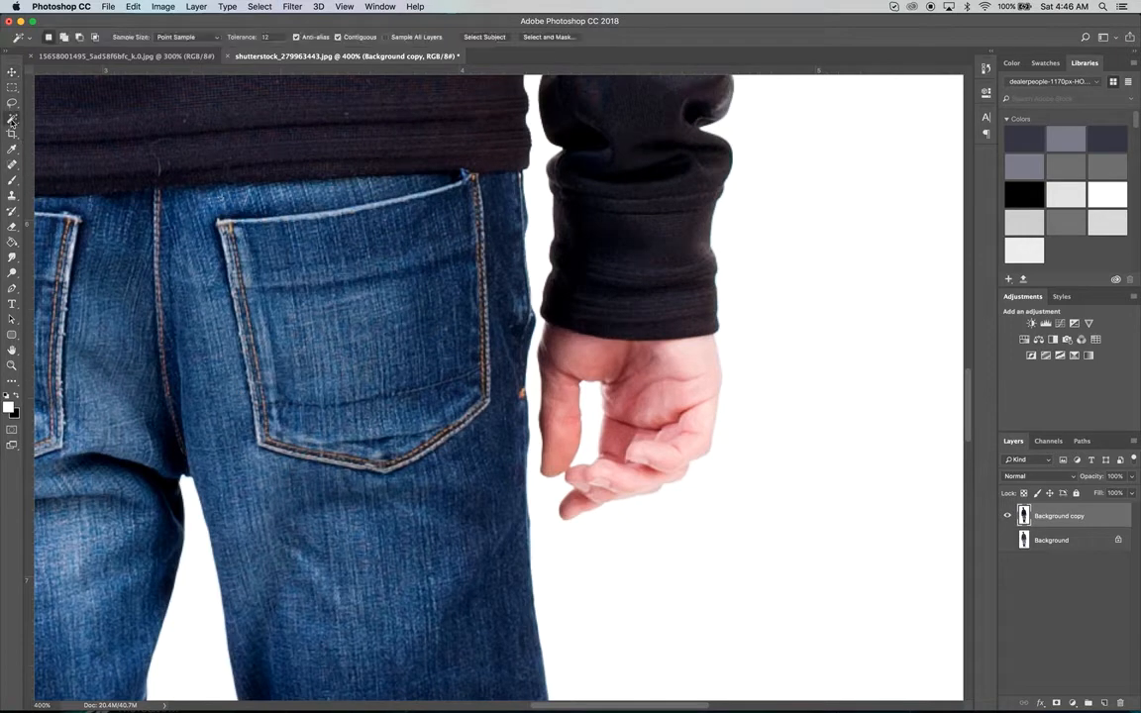
click(786, 374)
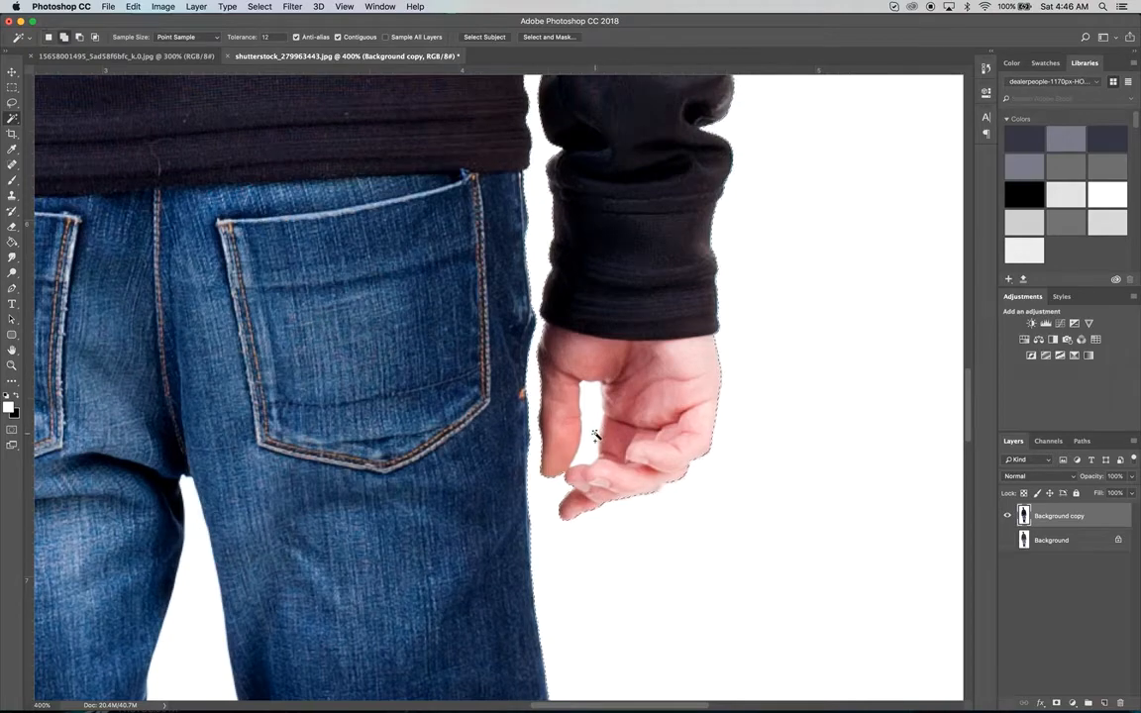
scroll(510, 465, left, 10)
scroll(510, 466, down, 5)
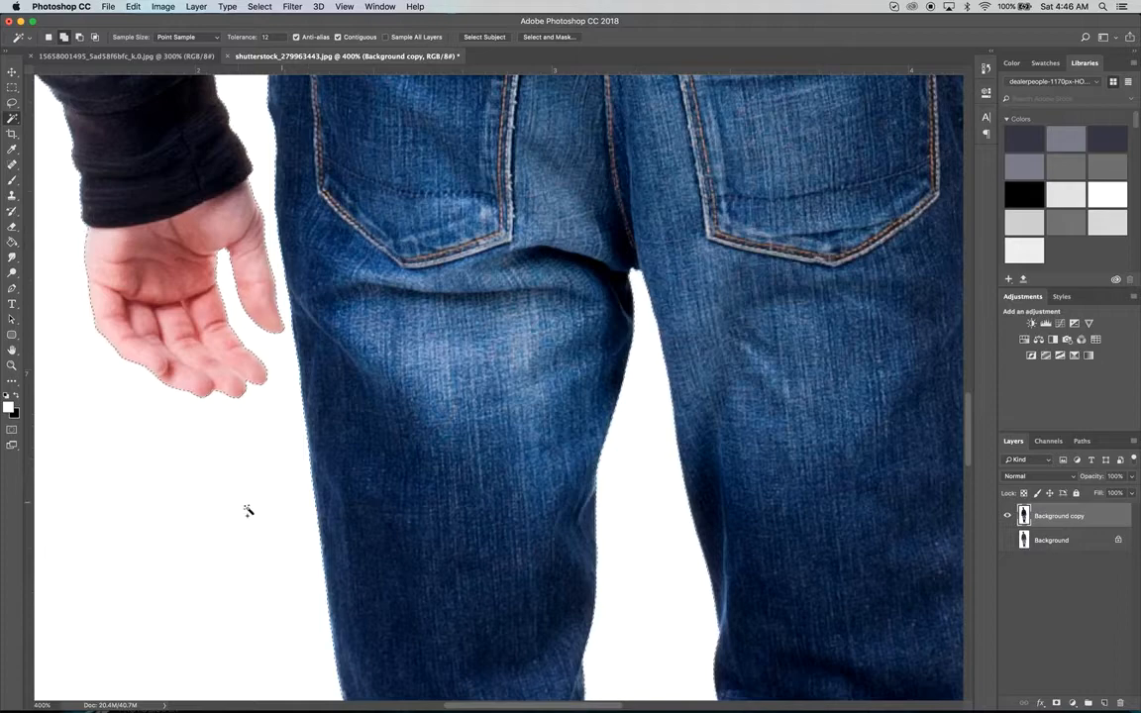
- Add the white gap between the man's legs near the ankles to the selection and check the outline up to his head
click(12, 364)
alt+click(404, 376)
alt+click(404, 376)
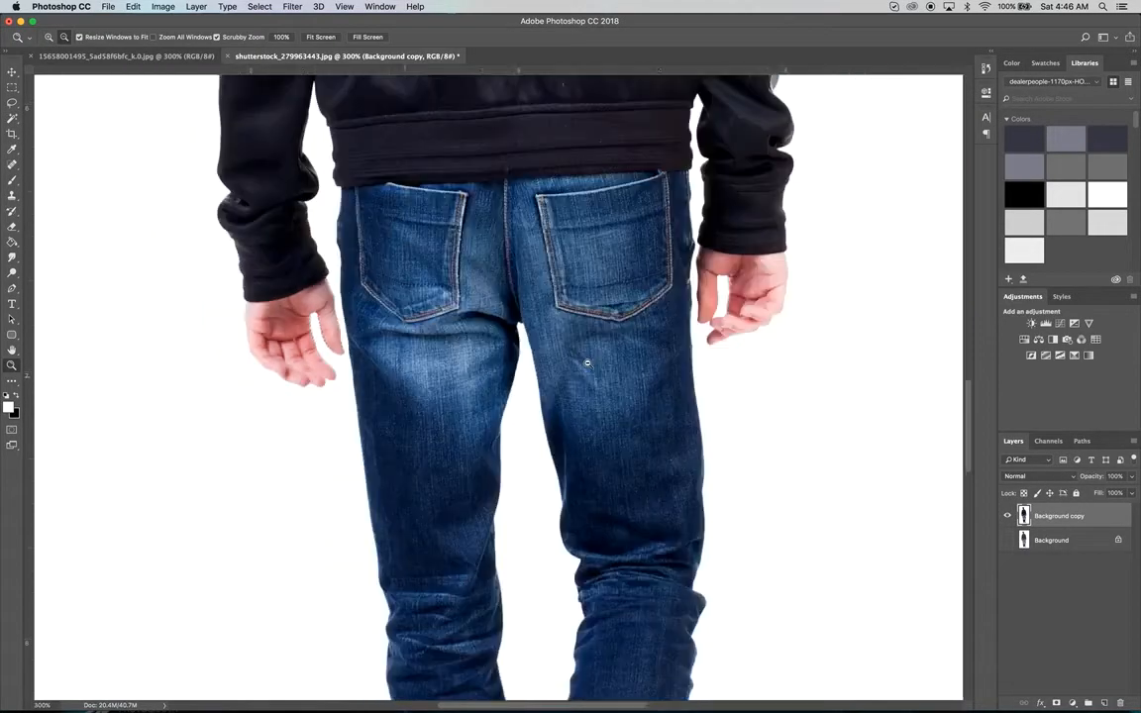
alt+click(587, 363)
scroll(588, 369, down, 5)
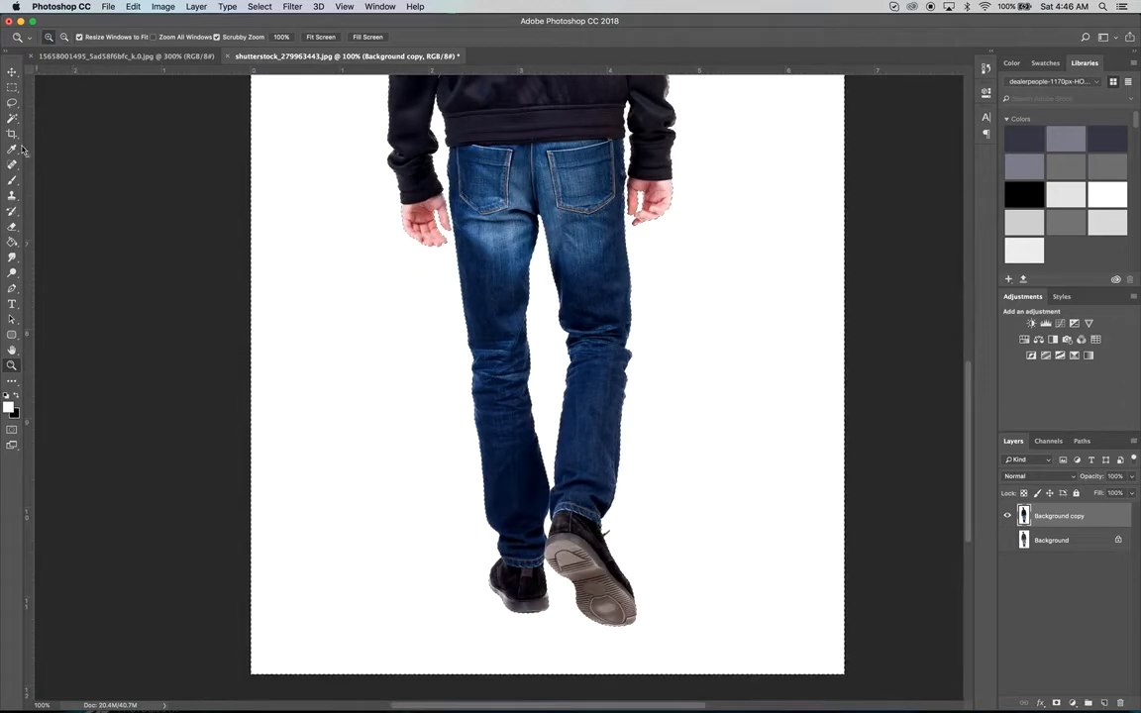
click(11, 117)
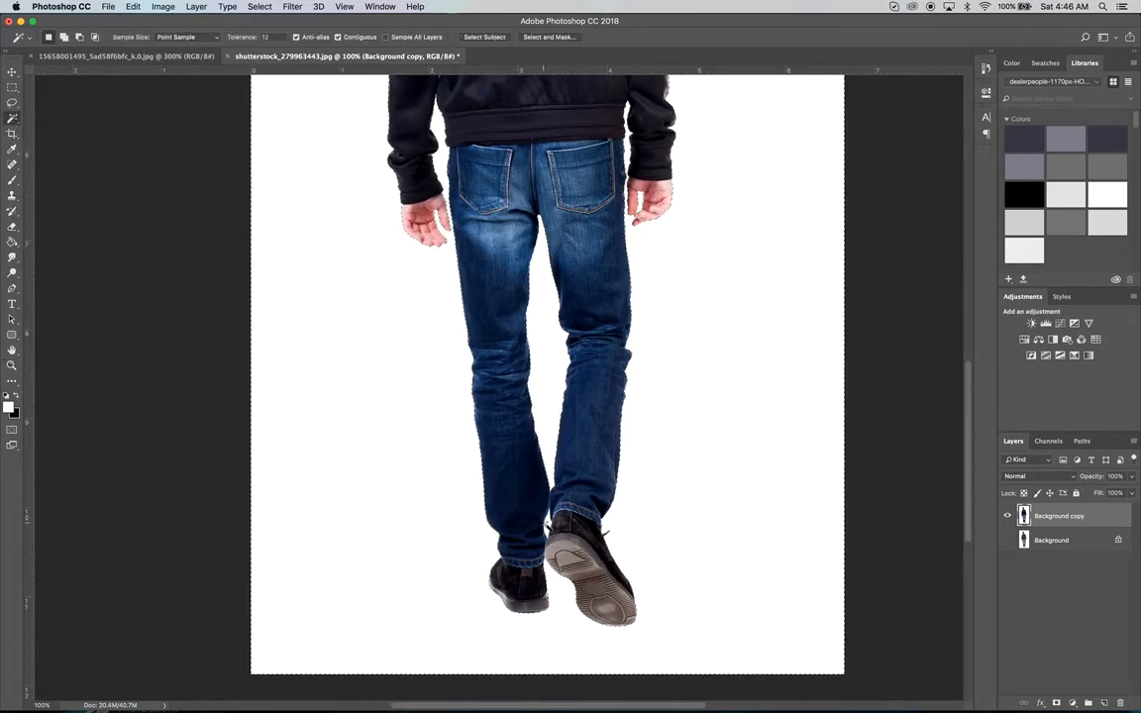
key(shift)
key(shift)
scroll(636, 471, up, 10)
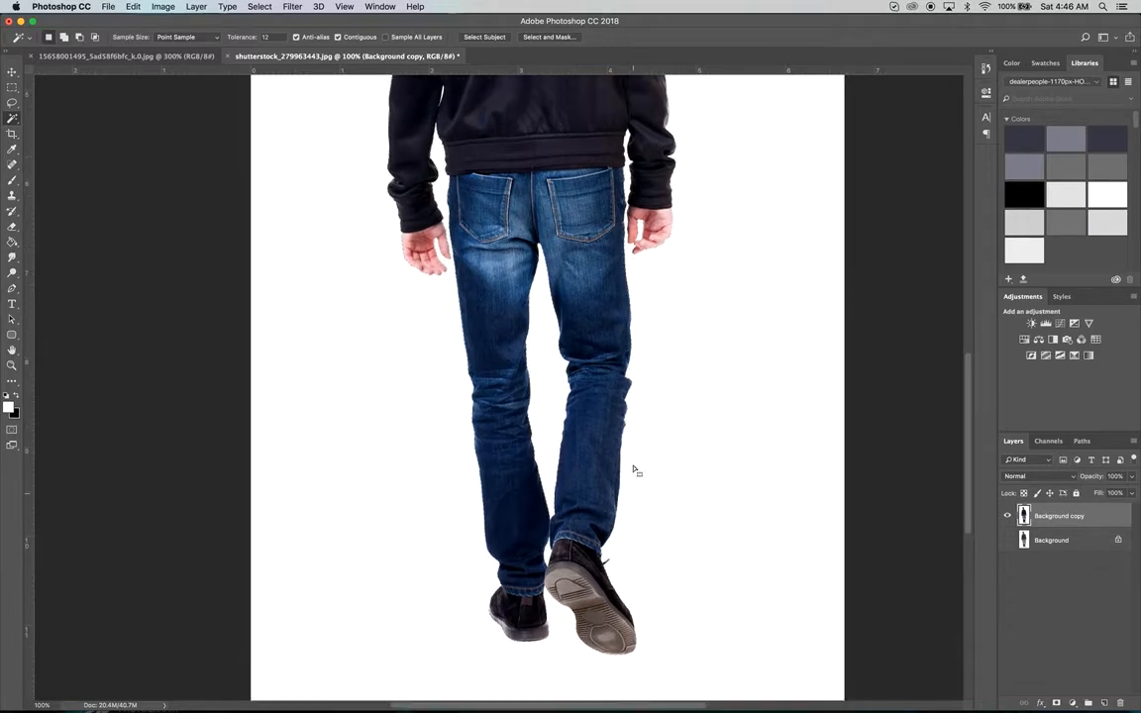
scroll(637, 472, up, 5)
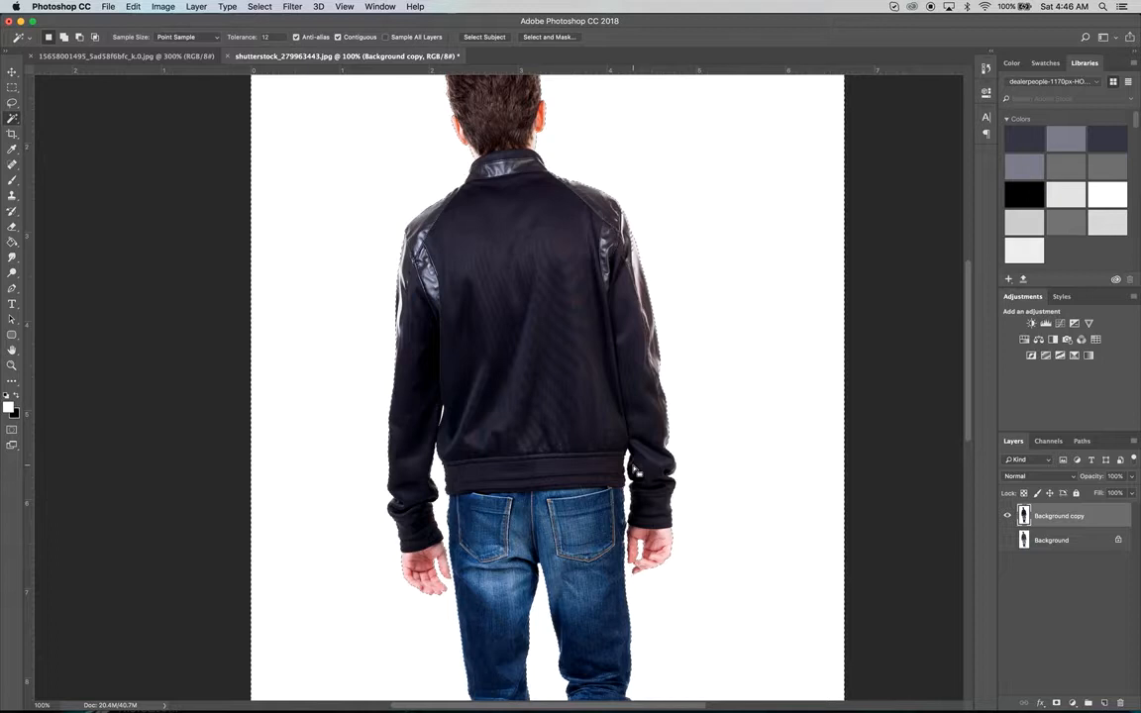
scroll(526, 433, up, 1)
key(ctrl+d)
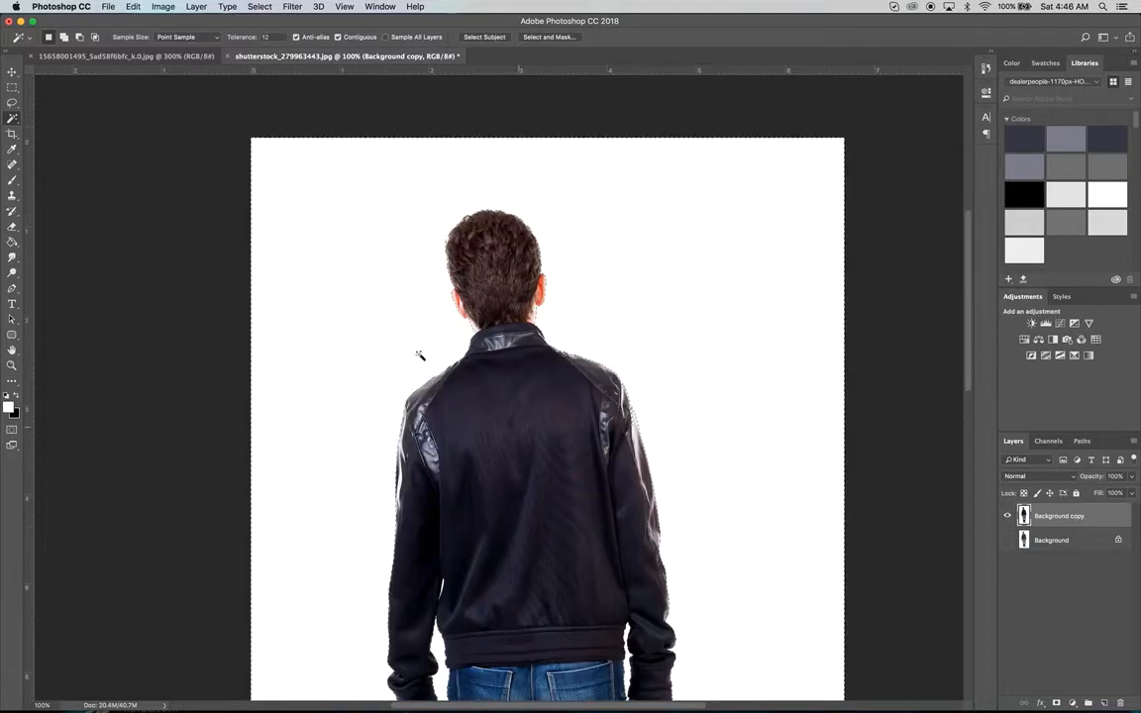
- Try a layer mask on Background copy from the white background selection, then undo the mask
click(11, 71)
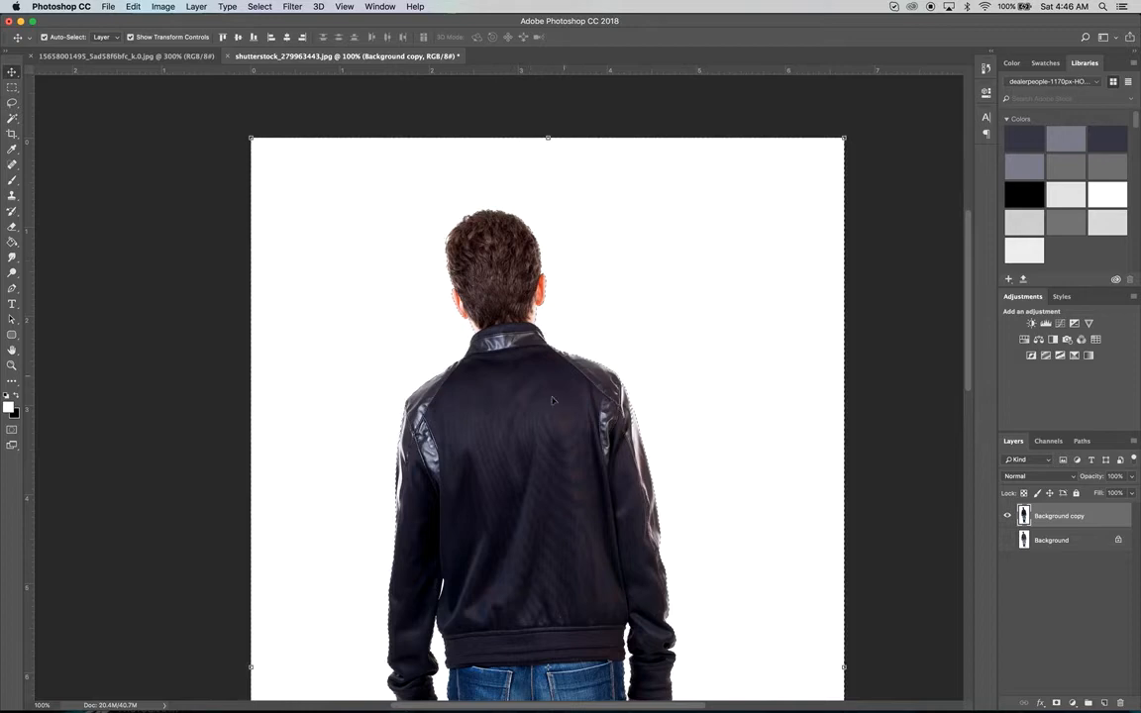
scroll(720, 426, down, 5)
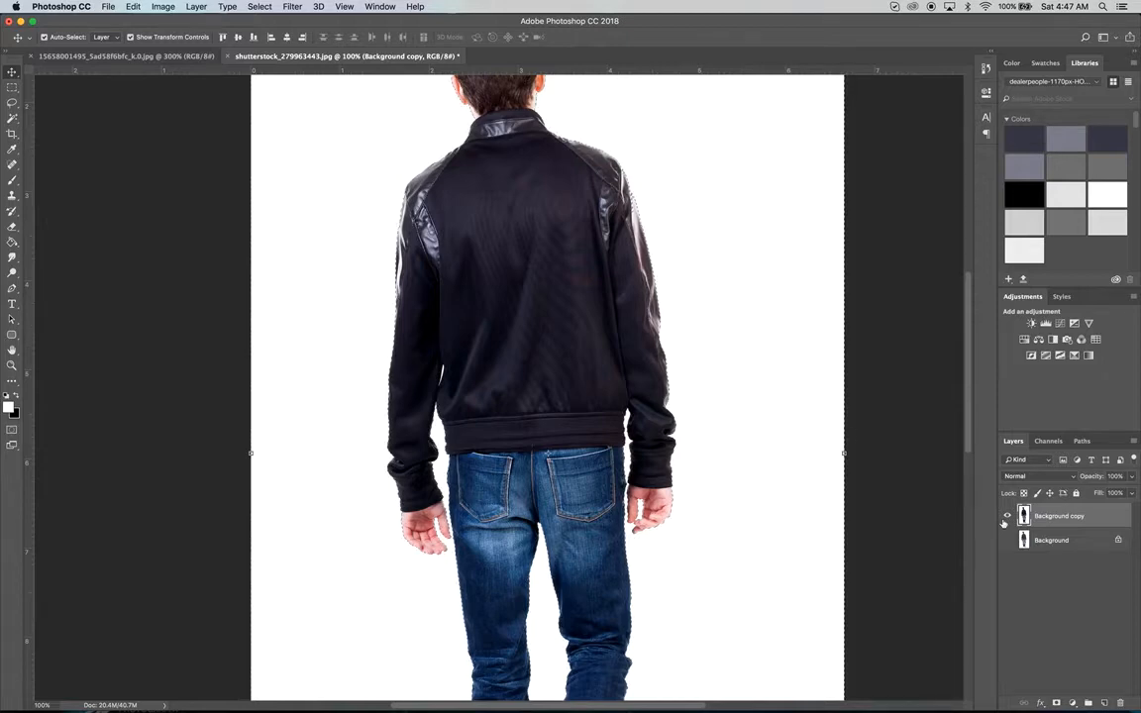
click(1056, 703)
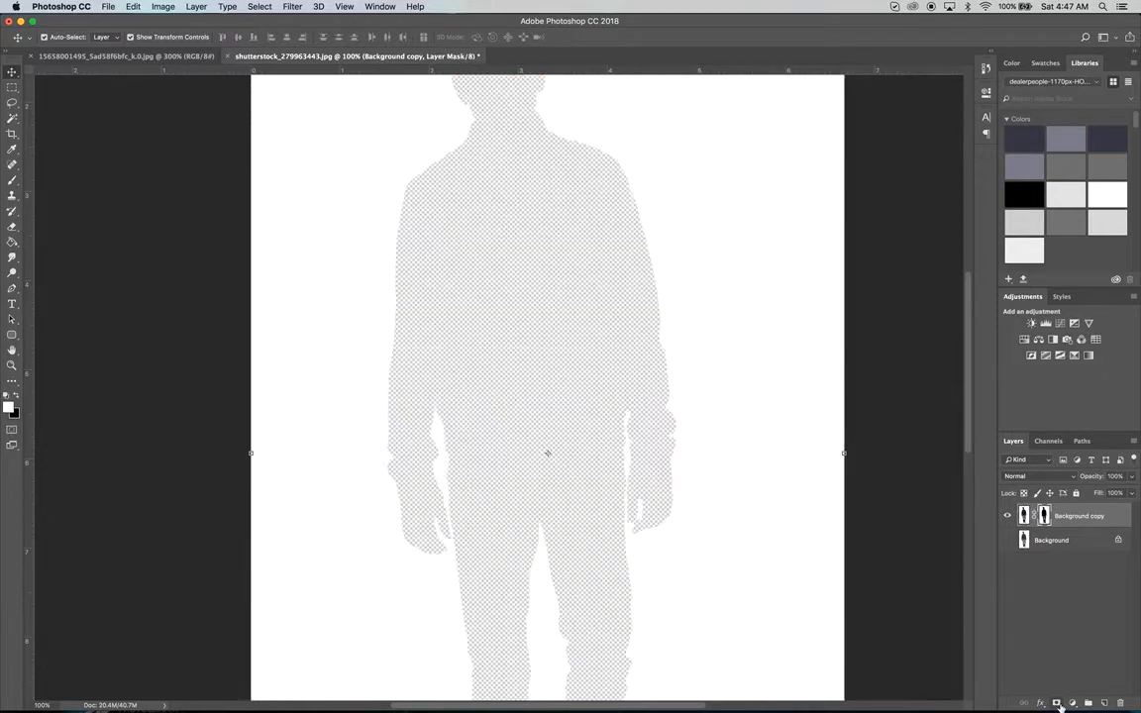
click(1056, 703)
key(alt+super+z)
key(alt+super+z)
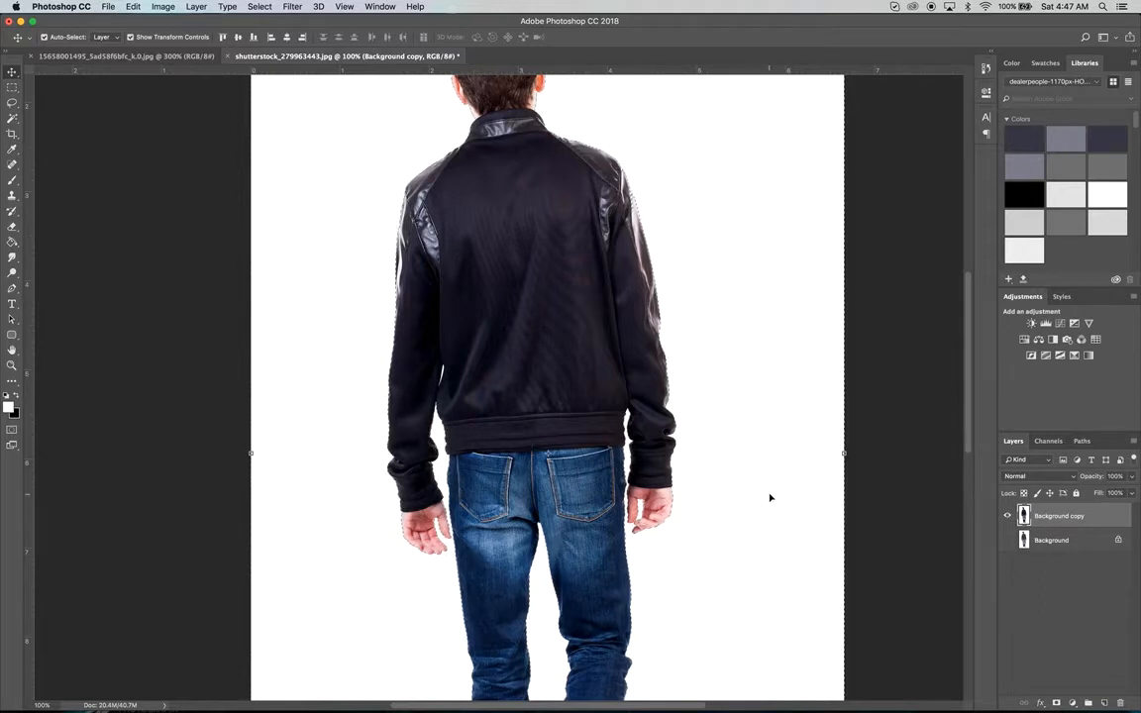
- Invert the selection to the man, try a layer mask on Background copy, and undo the mask
key(shift+super+i)
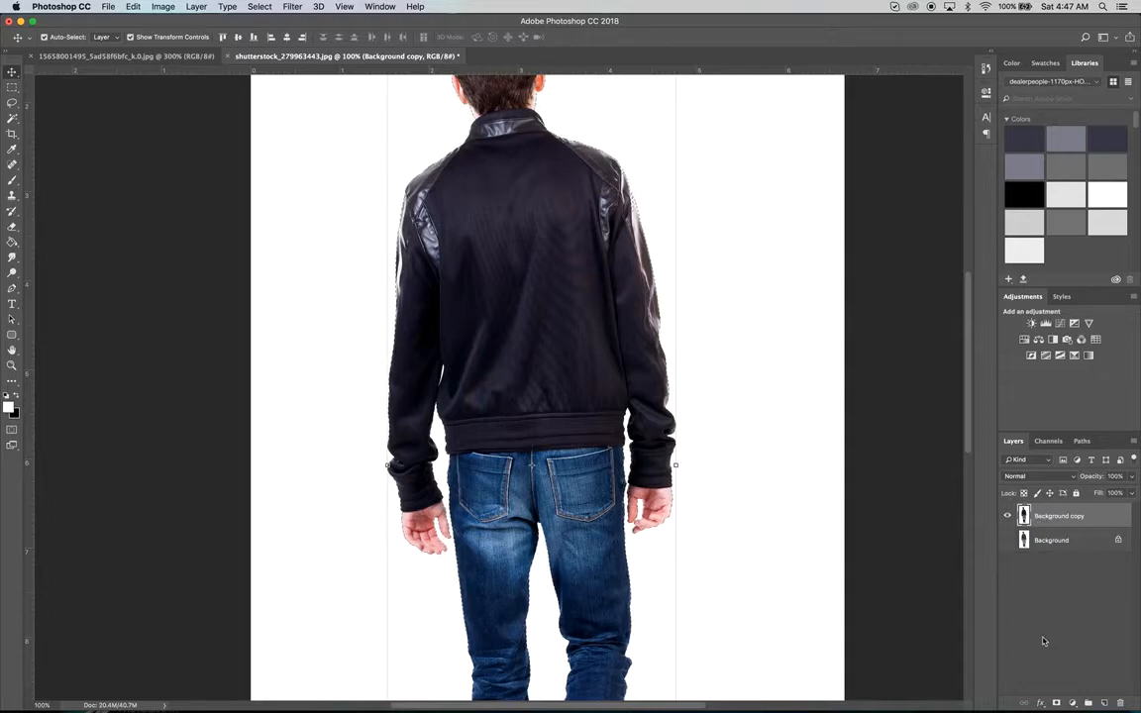
click(1055, 703)
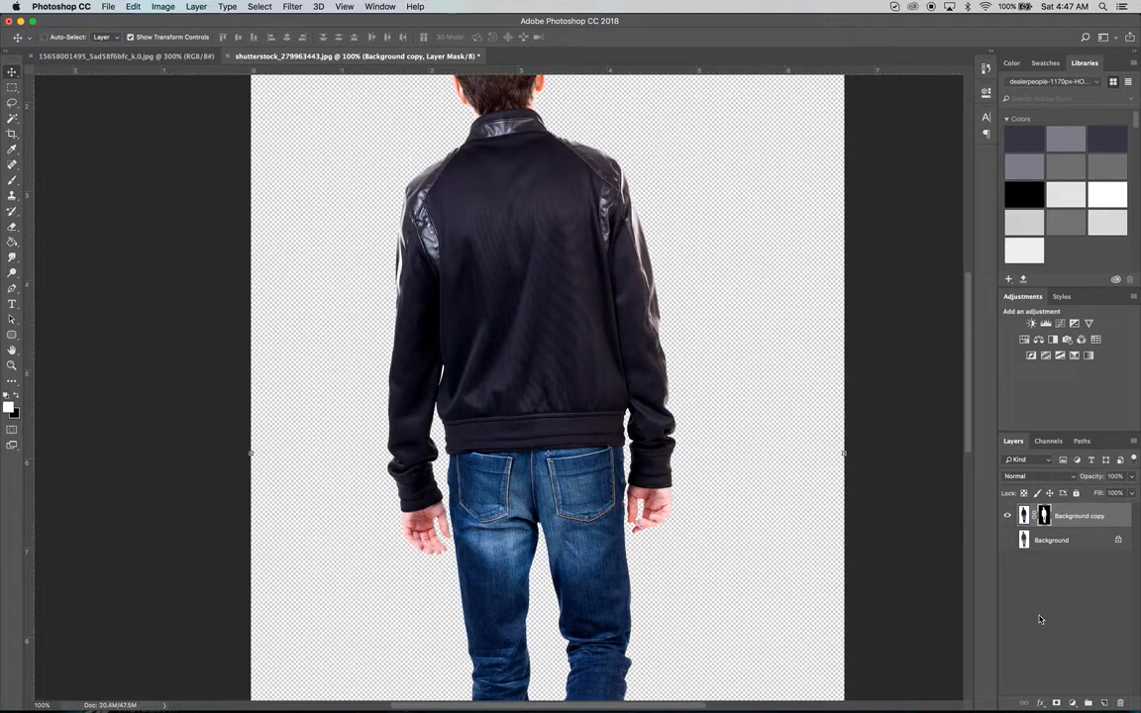
key(super+z)
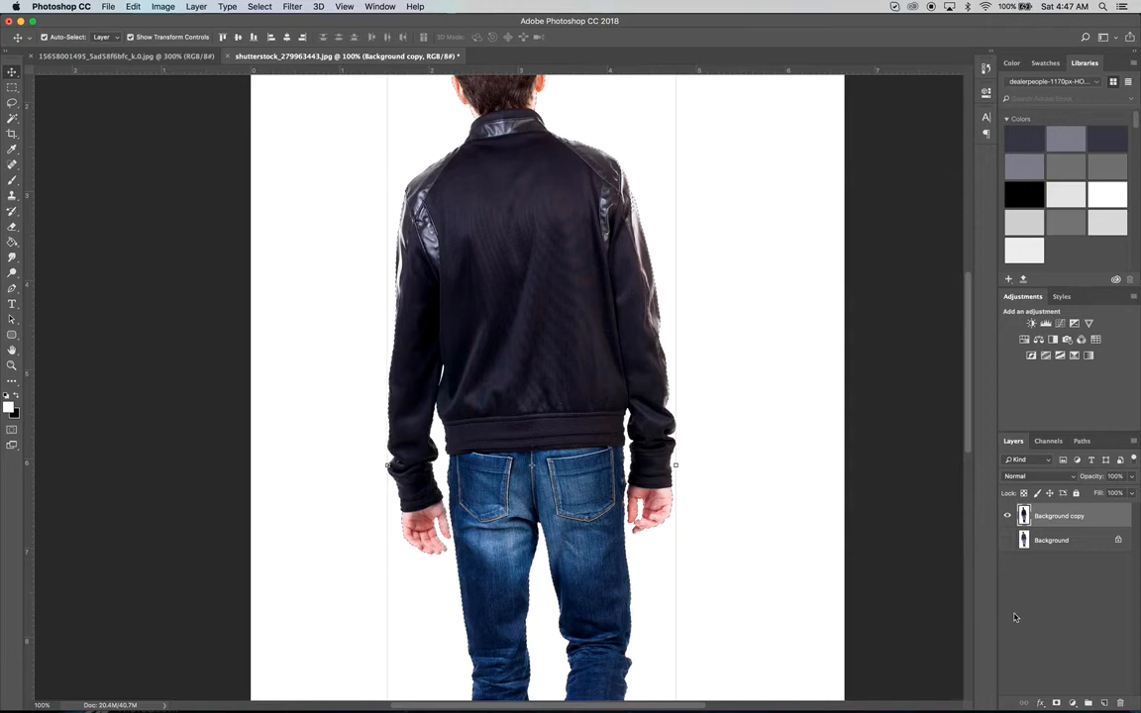
- Invert the selection back to the white background, mask Background copy with it, and undo that mask
key(super+shift+i)
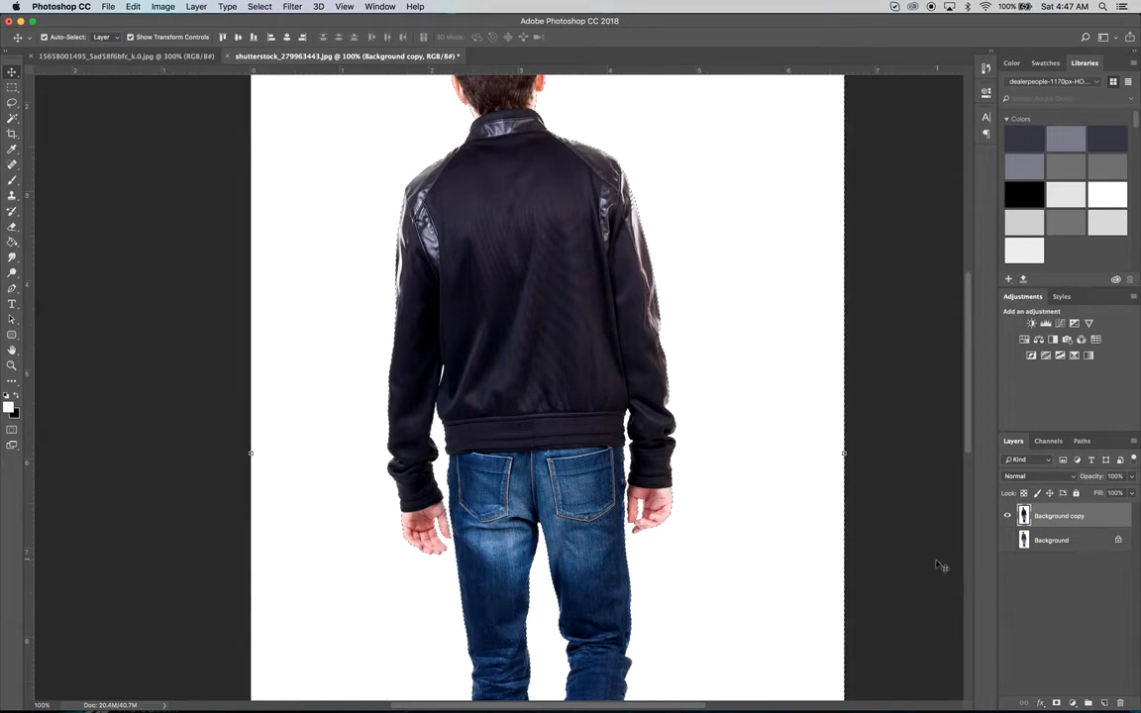
click(1057, 702)
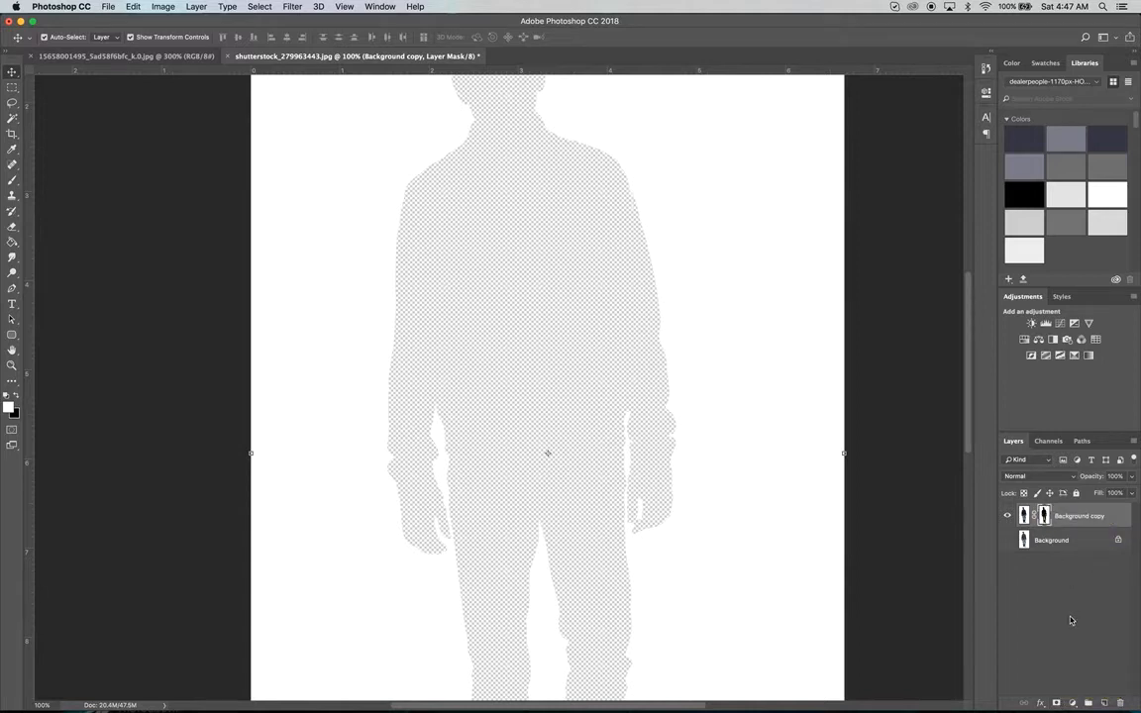
key(super+z)
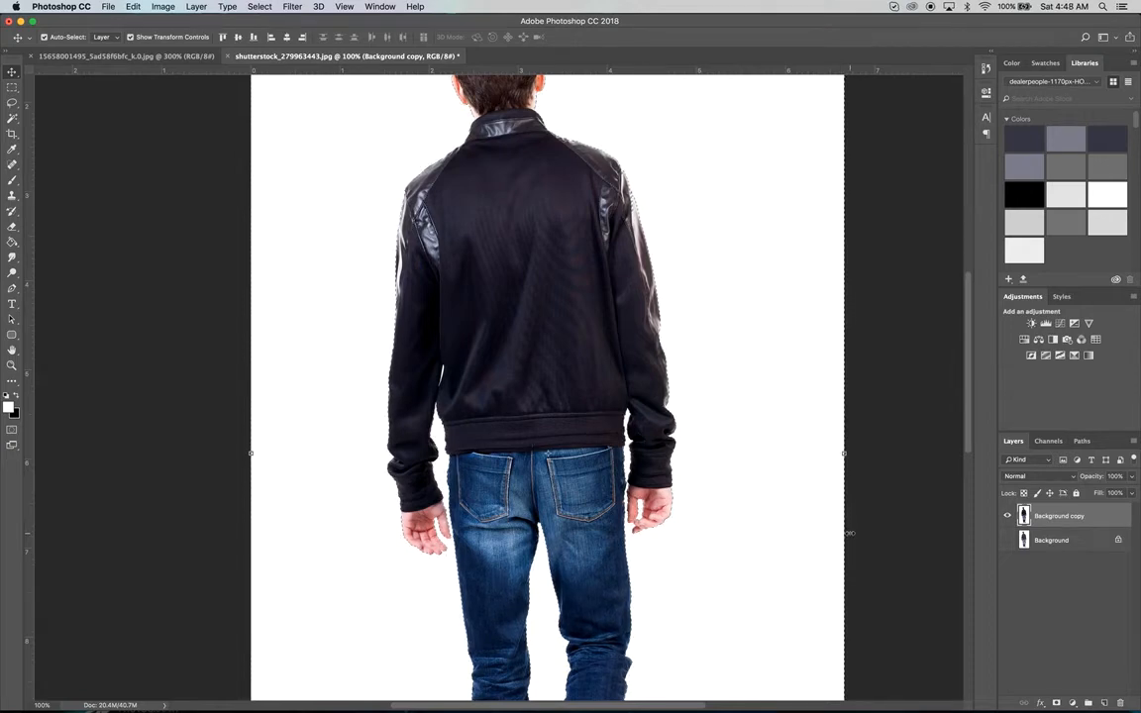
- Invert the selection to the man, mask Background copy with it, and copy the masked layer into the street photo
key(BackSpace)
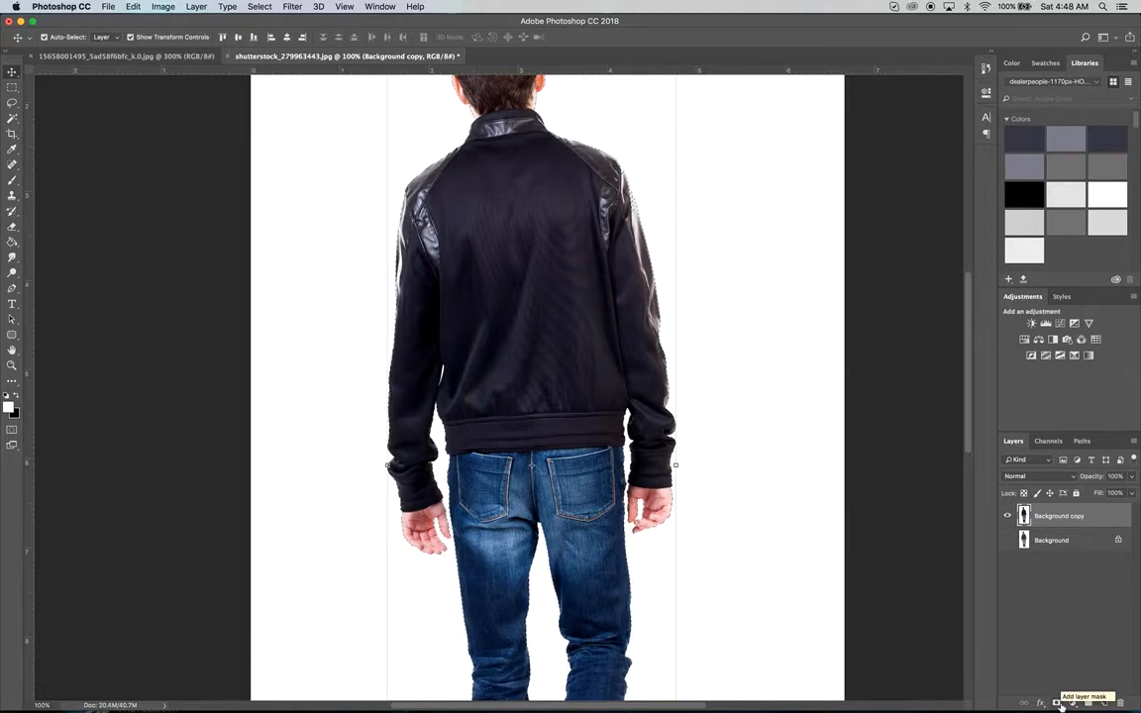
click(1058, 703)
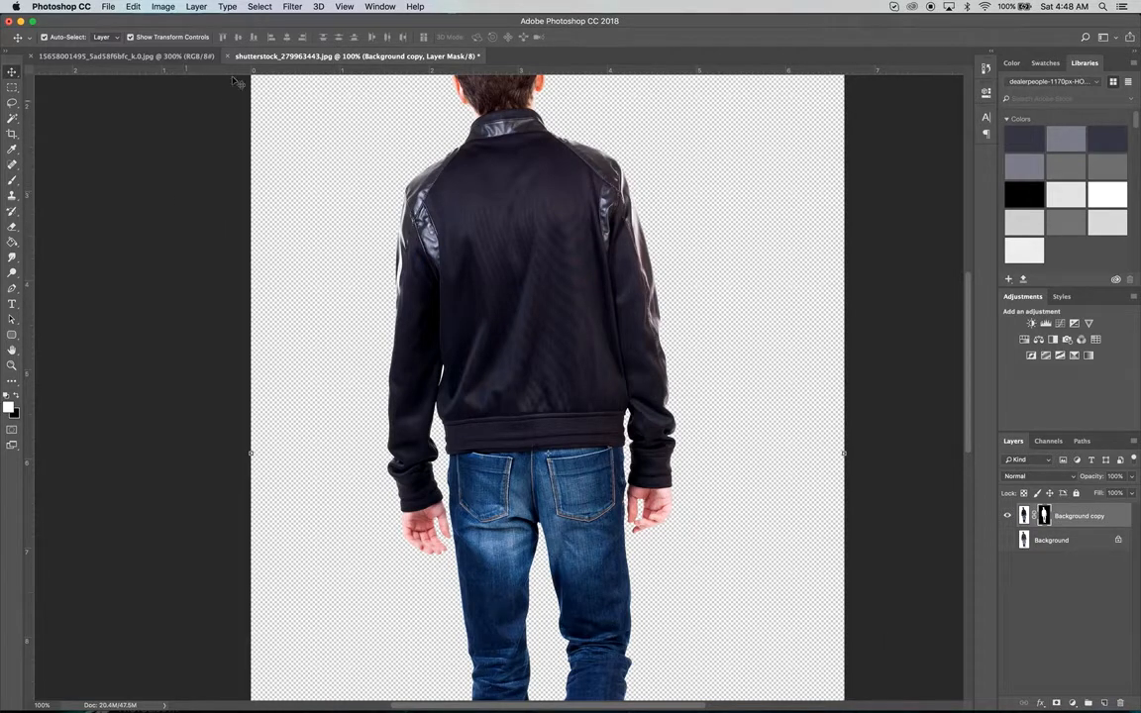
drag(1070, 522, 385, 429)
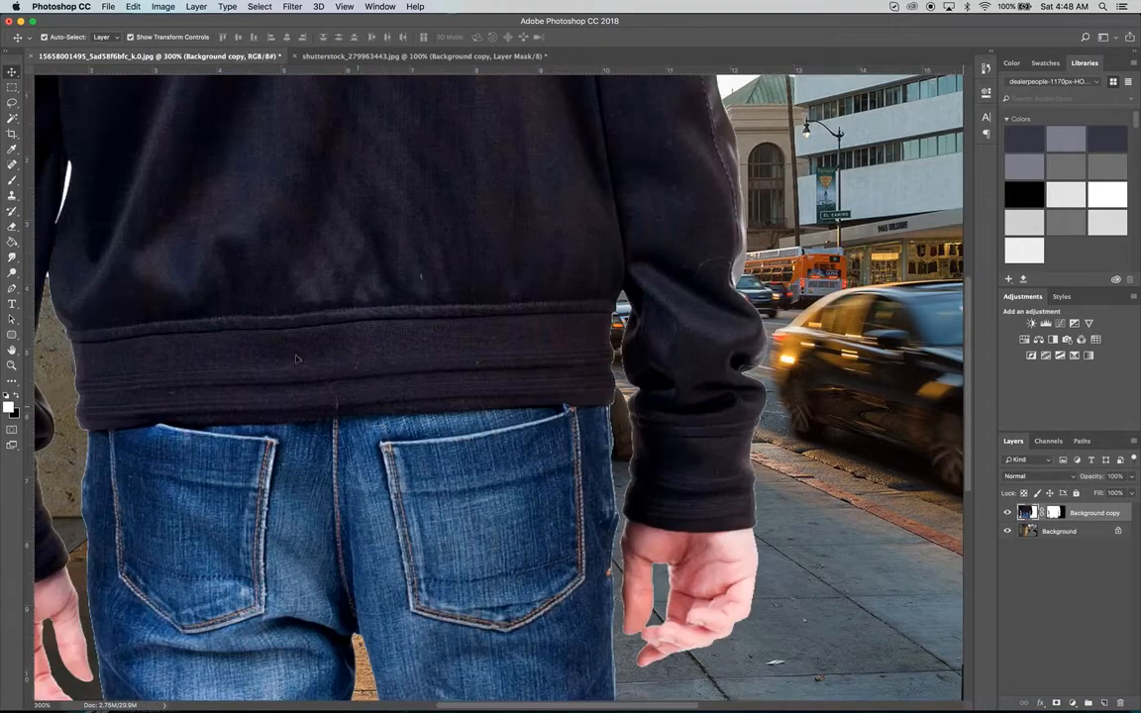
- Start a free transform on the man layer and set its width and height scale to 30%
key(super+t)
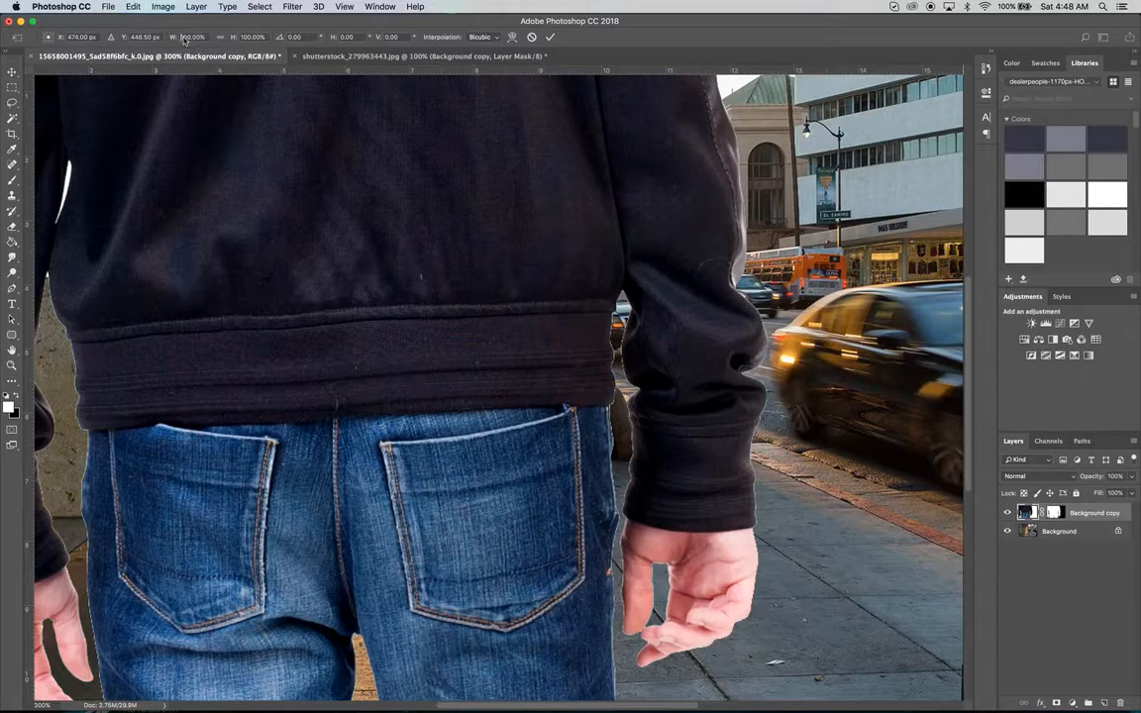
click(184, 38)
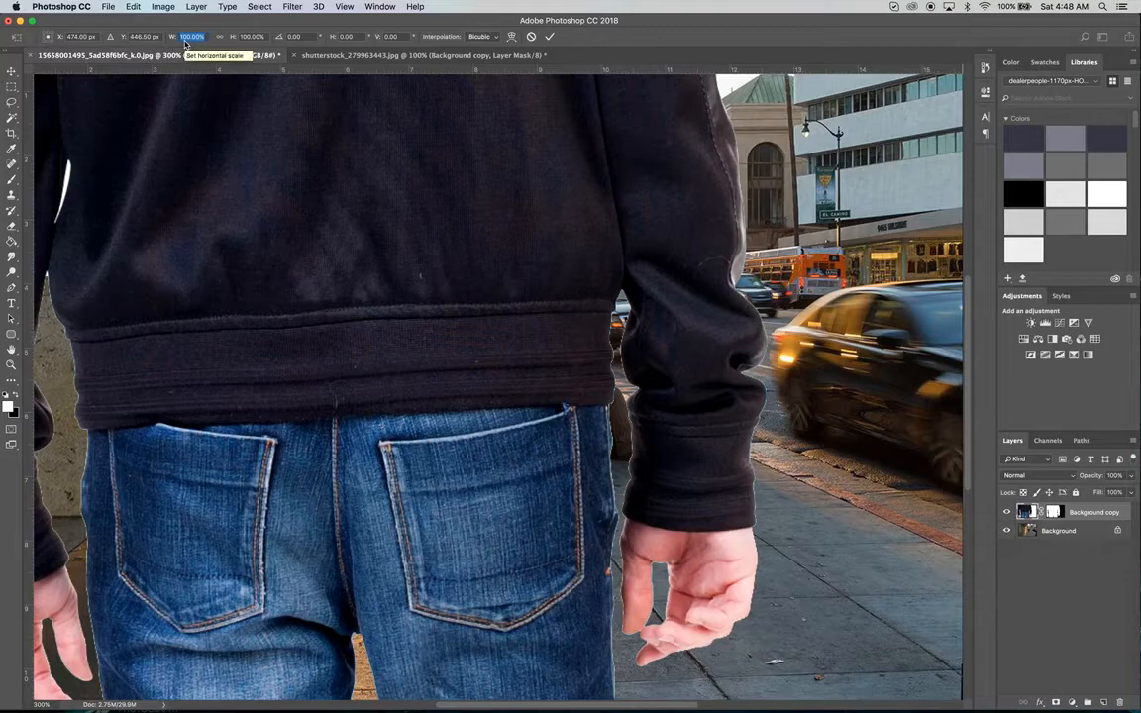
text(30)
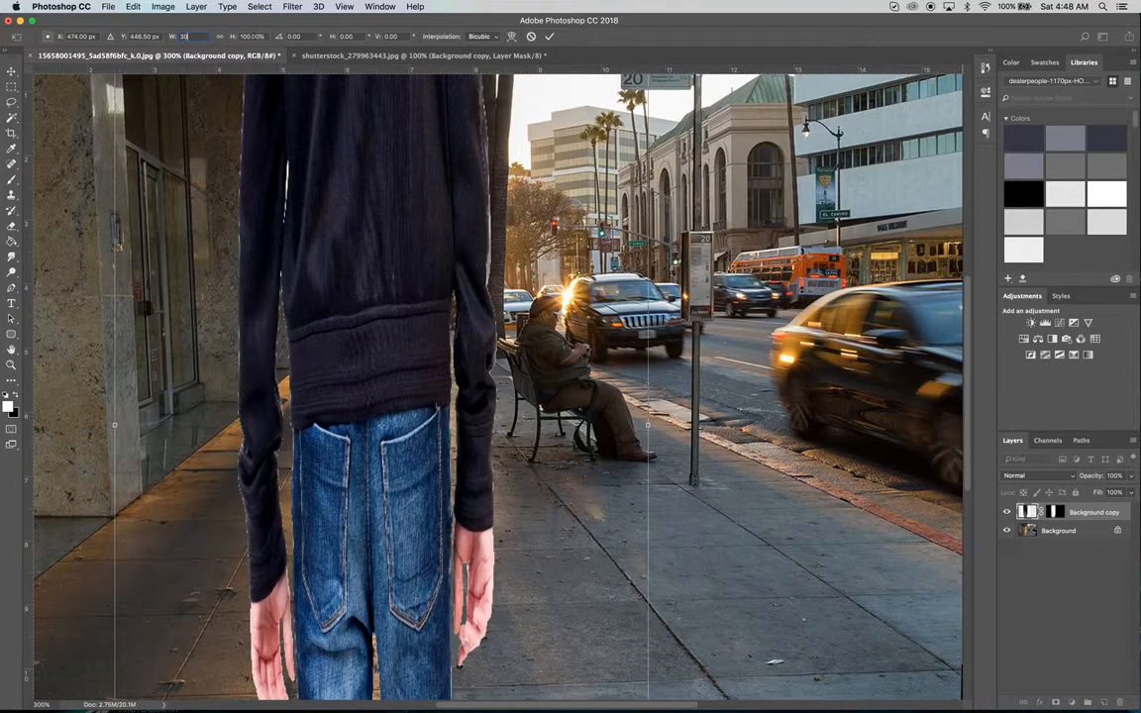
key(Tab)
text(30)
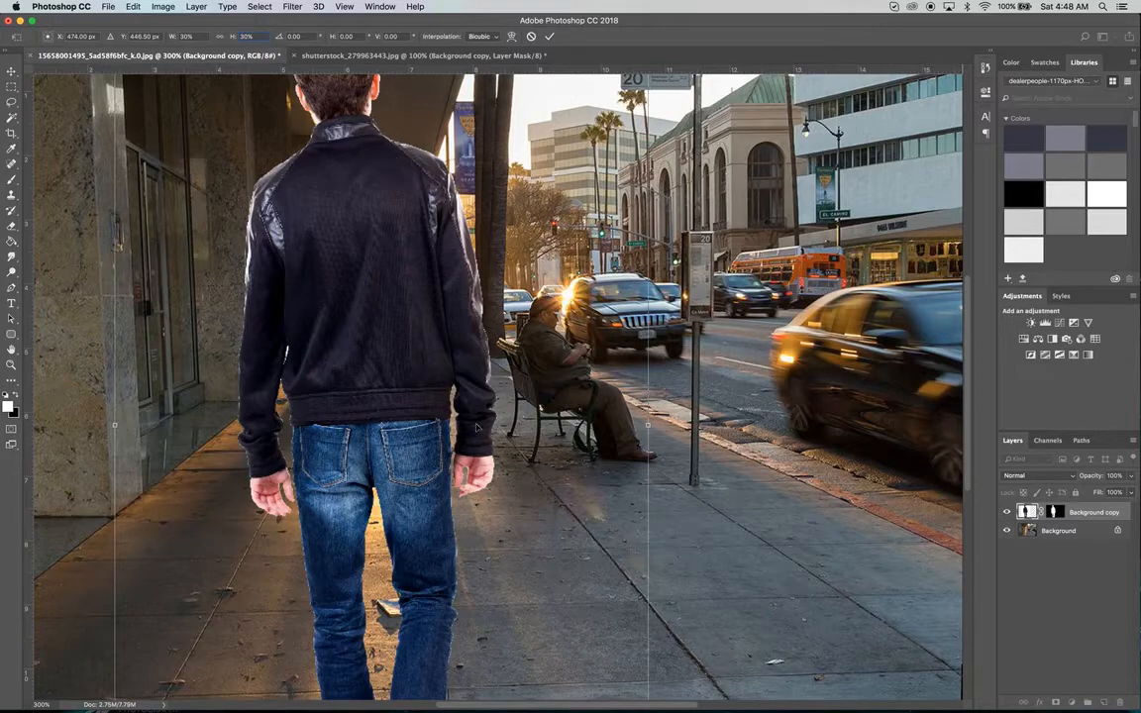
- Shrink the man proportionally to about 14% and move him onto the sunlit sidewalk beside the building
scroll(441, 402, down, 6)
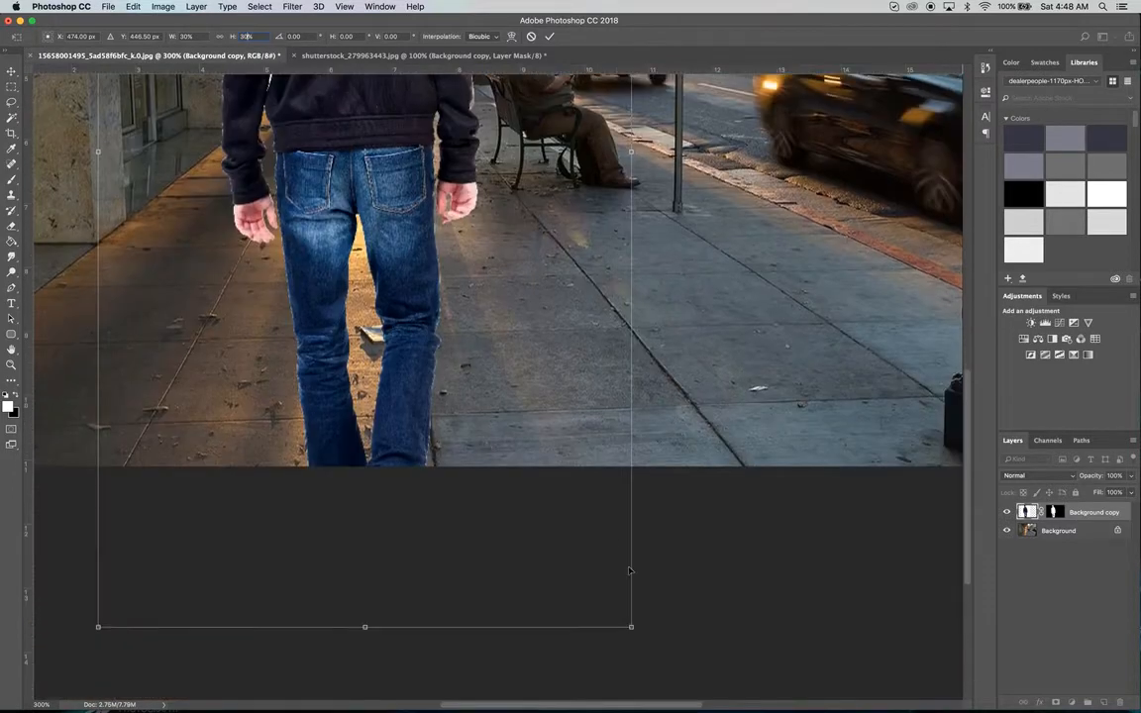
drag(631, 625, 492, 463)
scroll(491, 463, up, 9)
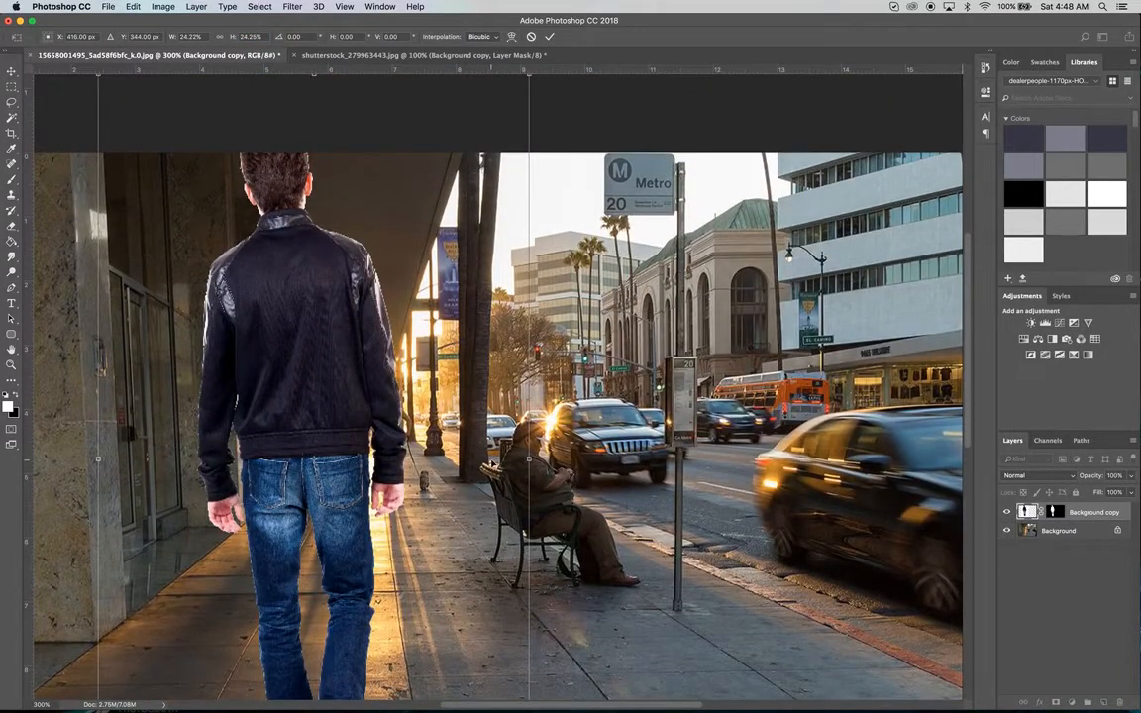
scroll(491, 463, up, 2)
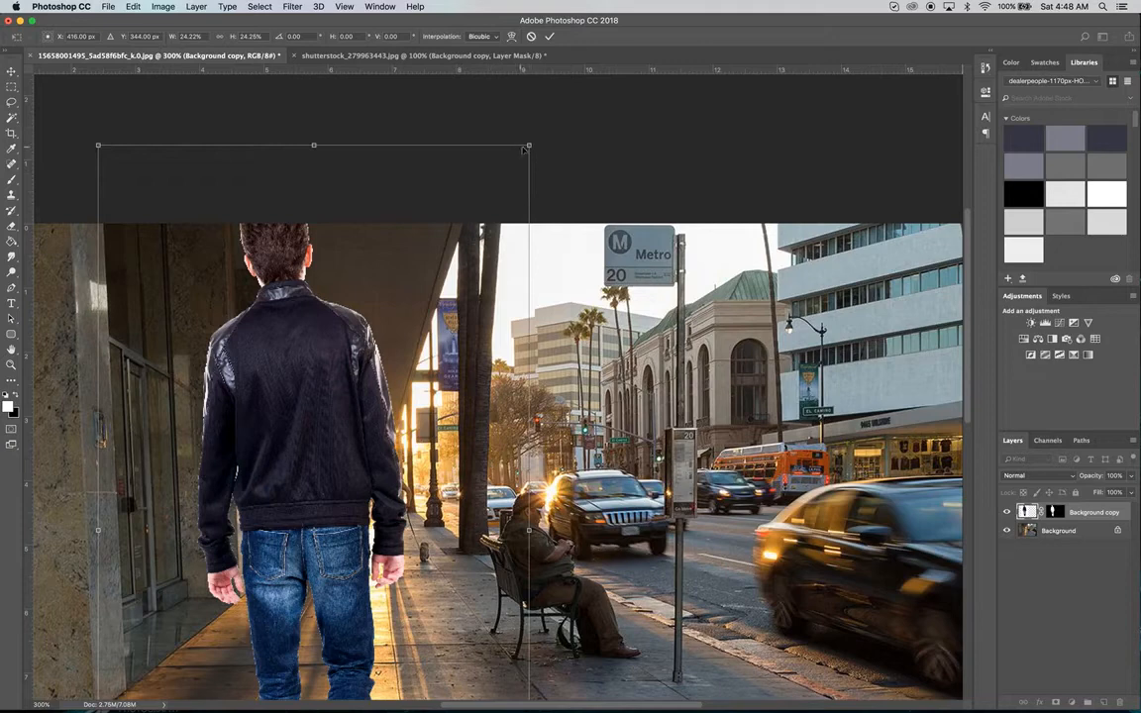
drag(531, 143, 312, 465)
drag(245, 642, 367, 533)
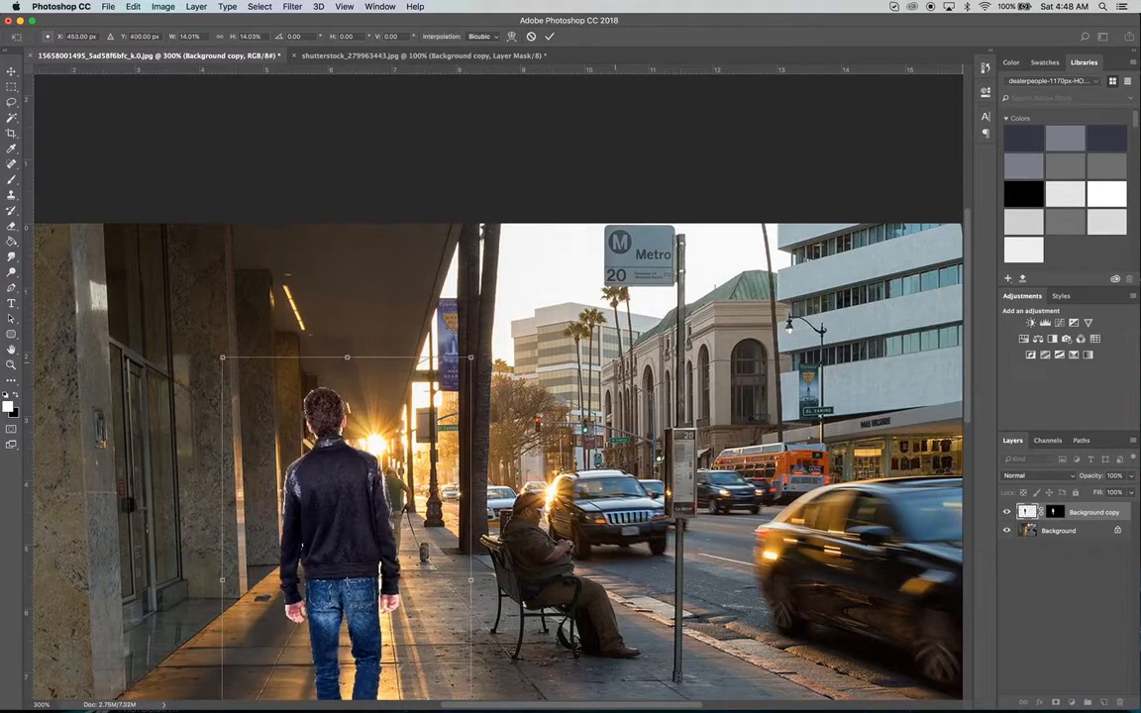
scroll(367, 533, down, 5)
scroll(495, 366, up, 1)
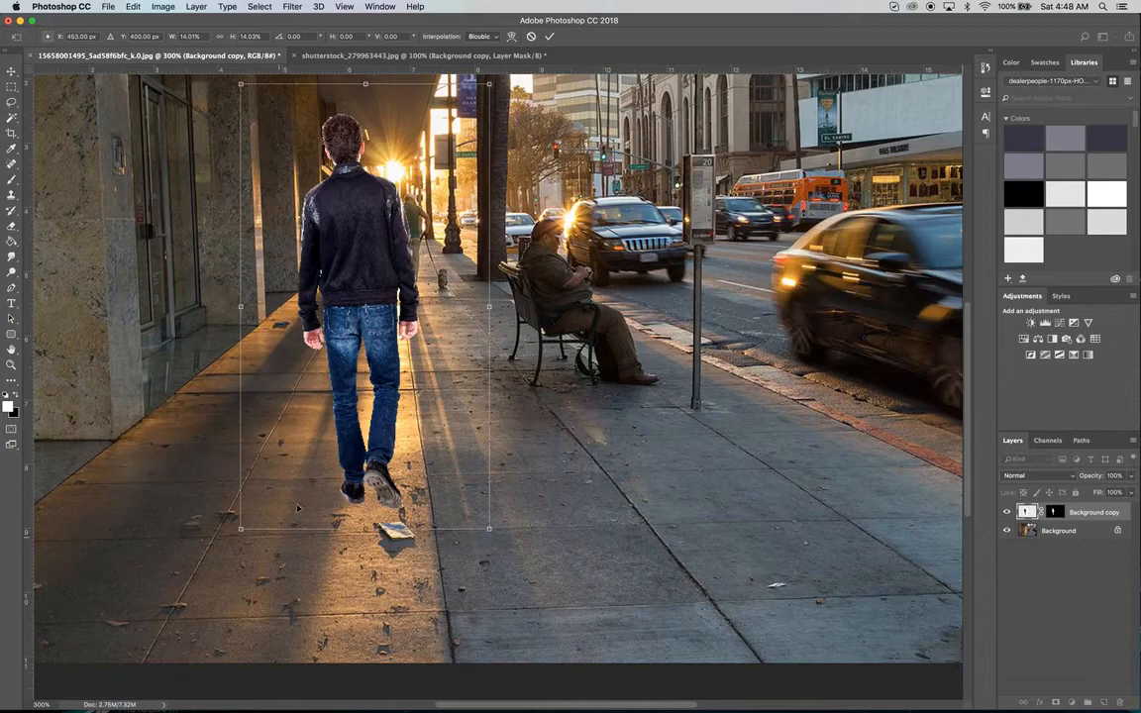
drag(385, 353, 347, 369)
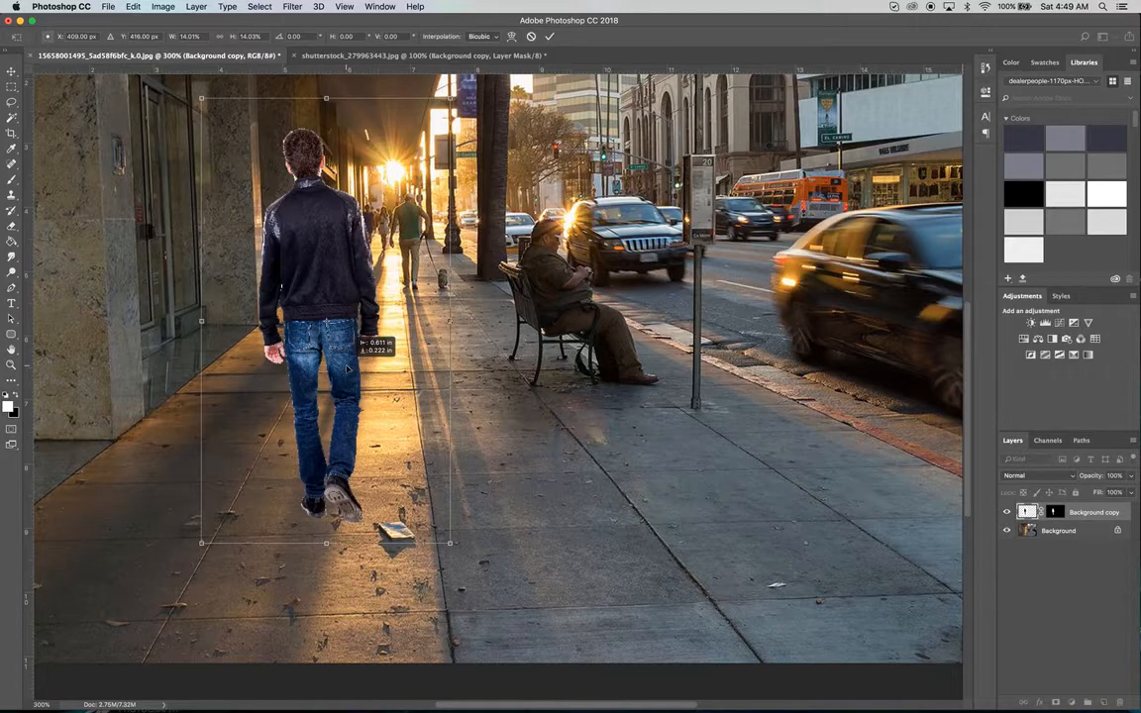
- Shrink the man to about 9.3%, stand him on the sunlit strip of sidewalk, and apply the transformation
scroll(347, 368, down, 3)
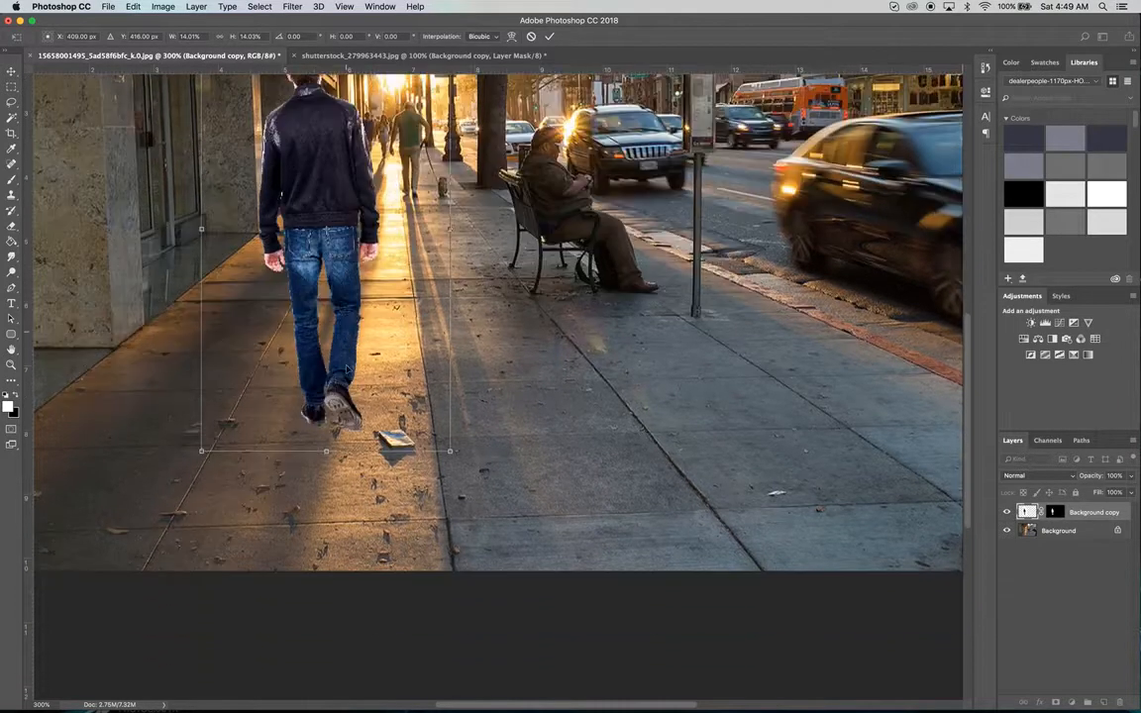
scroll(346, 369, up, 2)
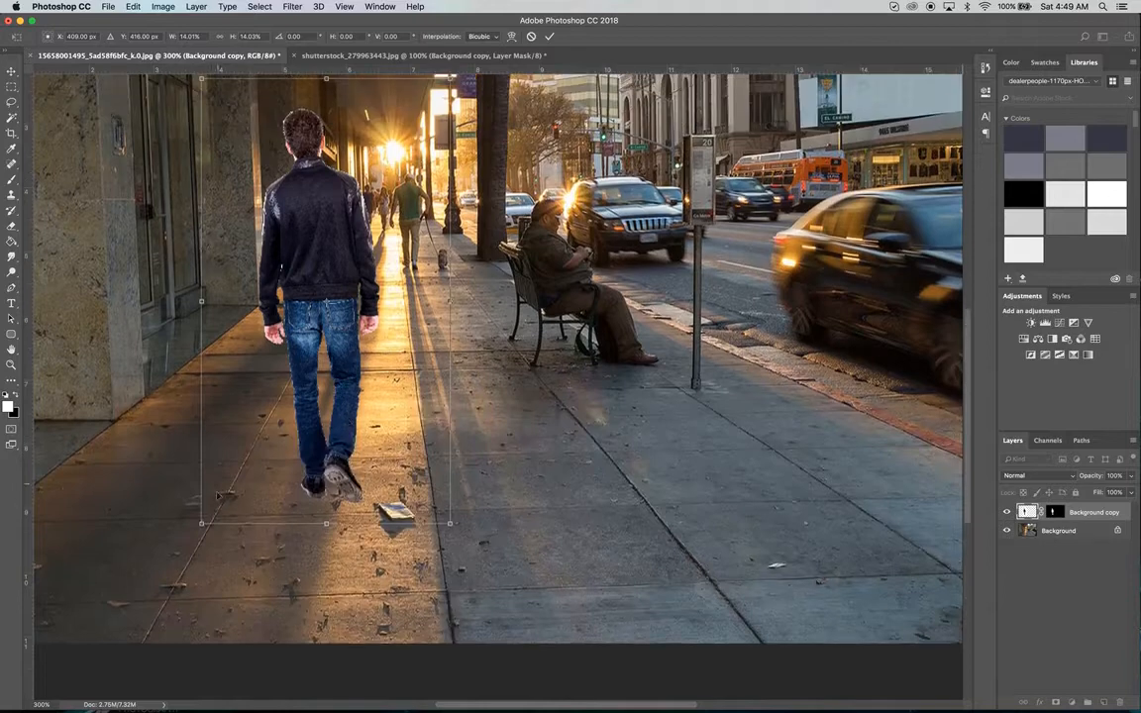
drag(202, 525, 314, 395)
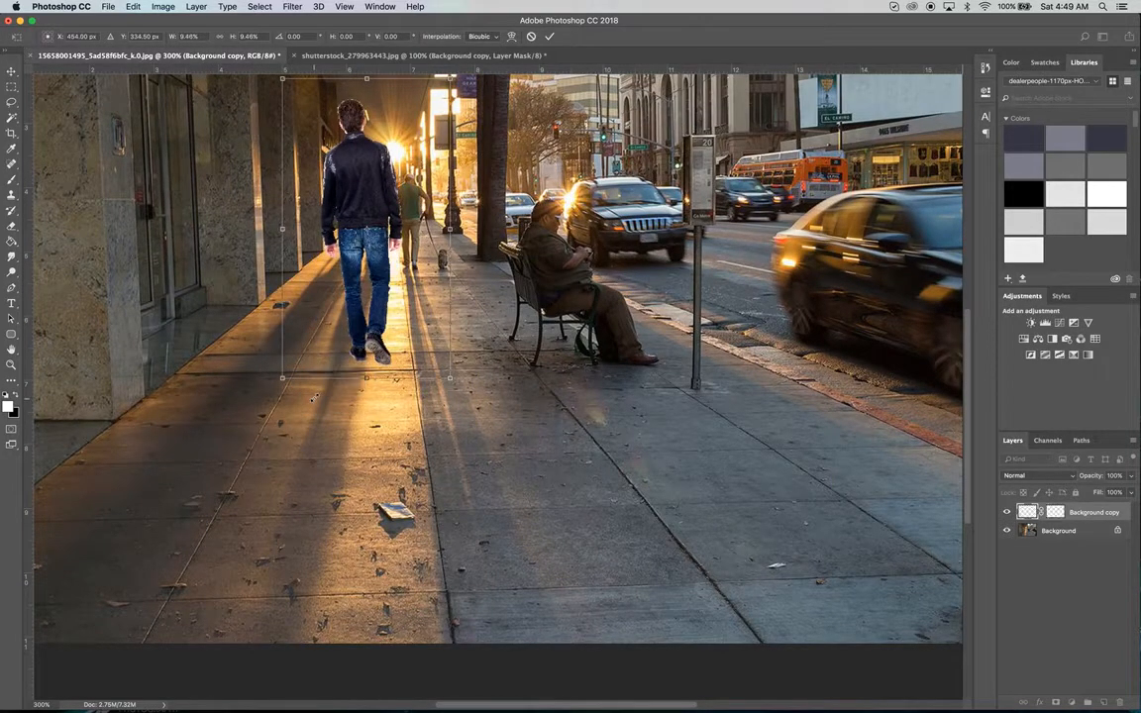
drag(377, 270, 370, 315)
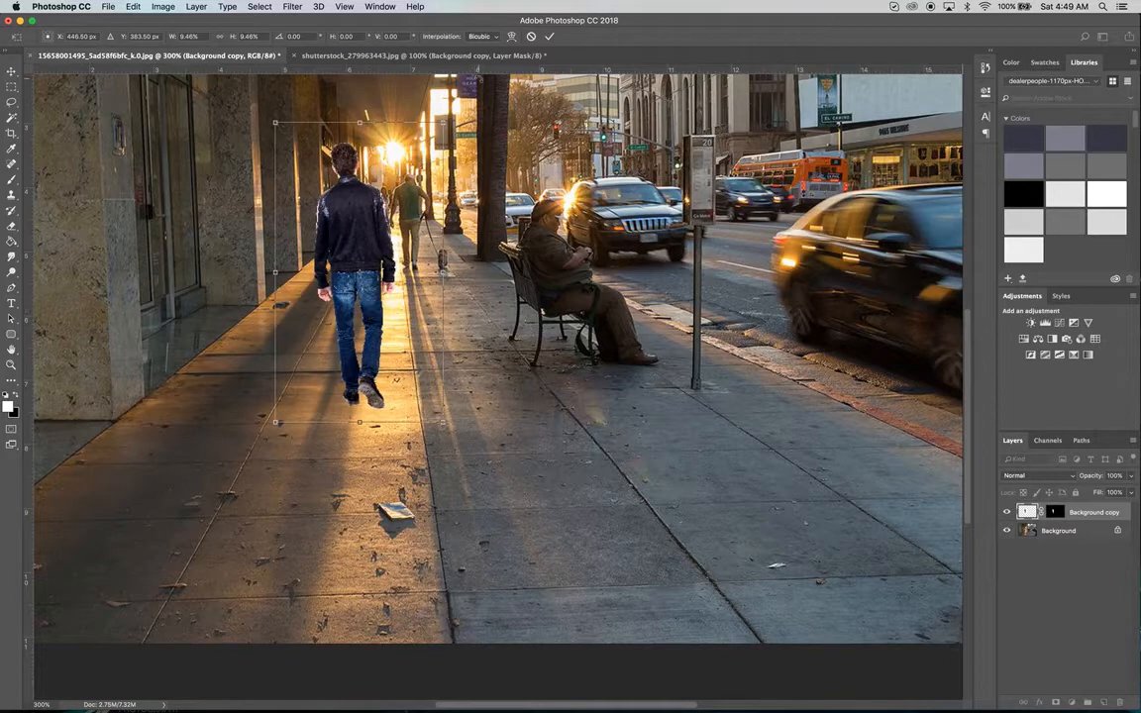
drag(443, 122, 442, 126)
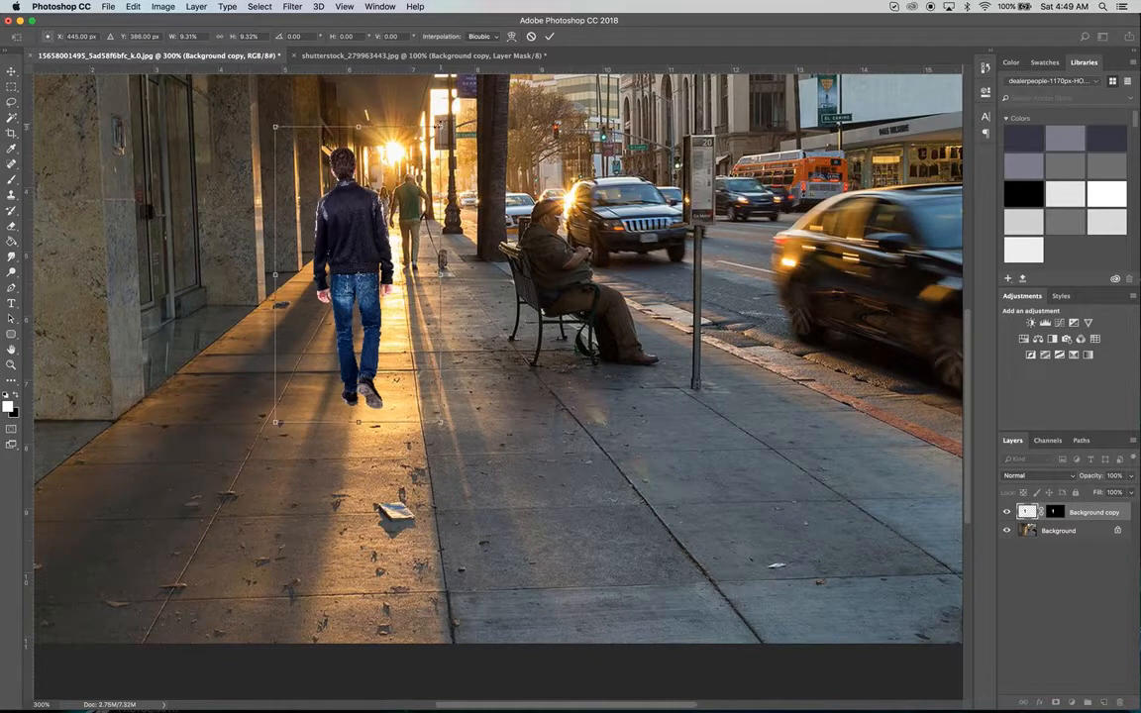
click(11, 72)
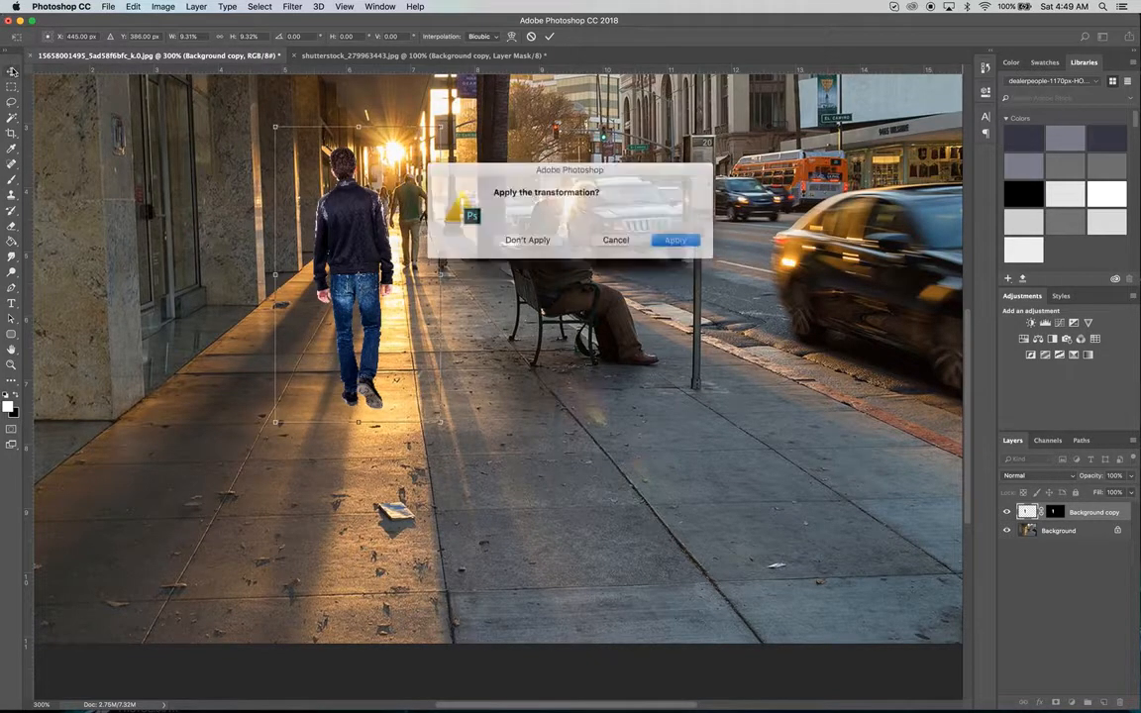
click(666, 243)
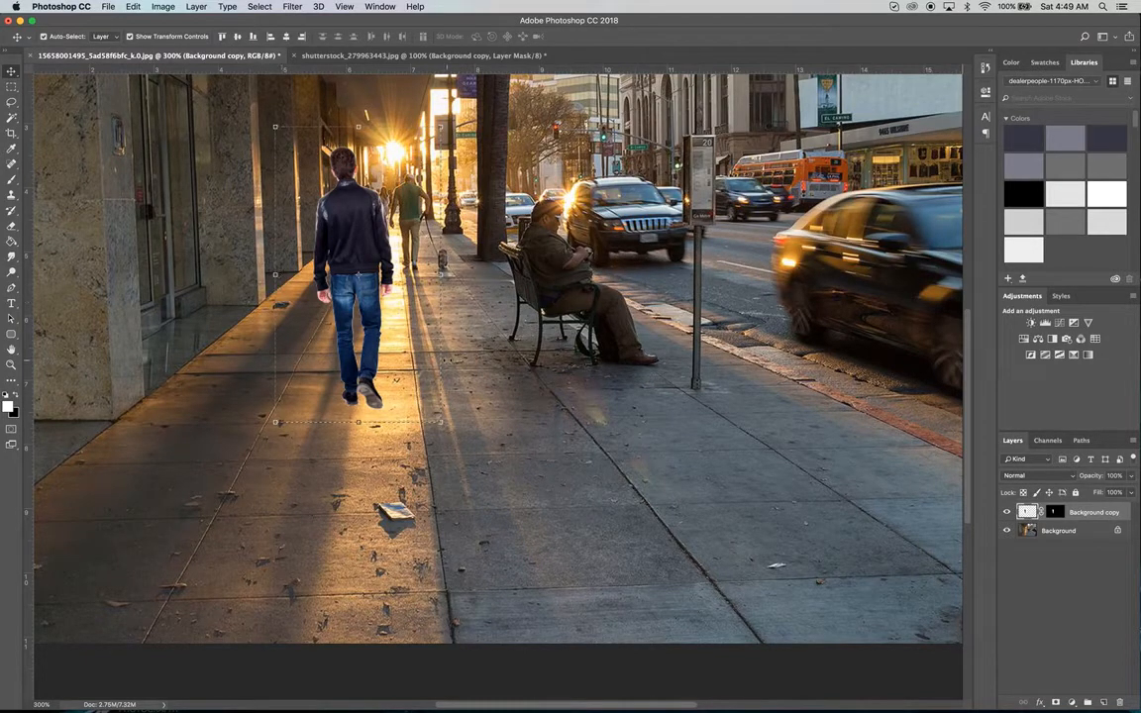
key(super+a)
key(super+d)
super+click(1057, 514)
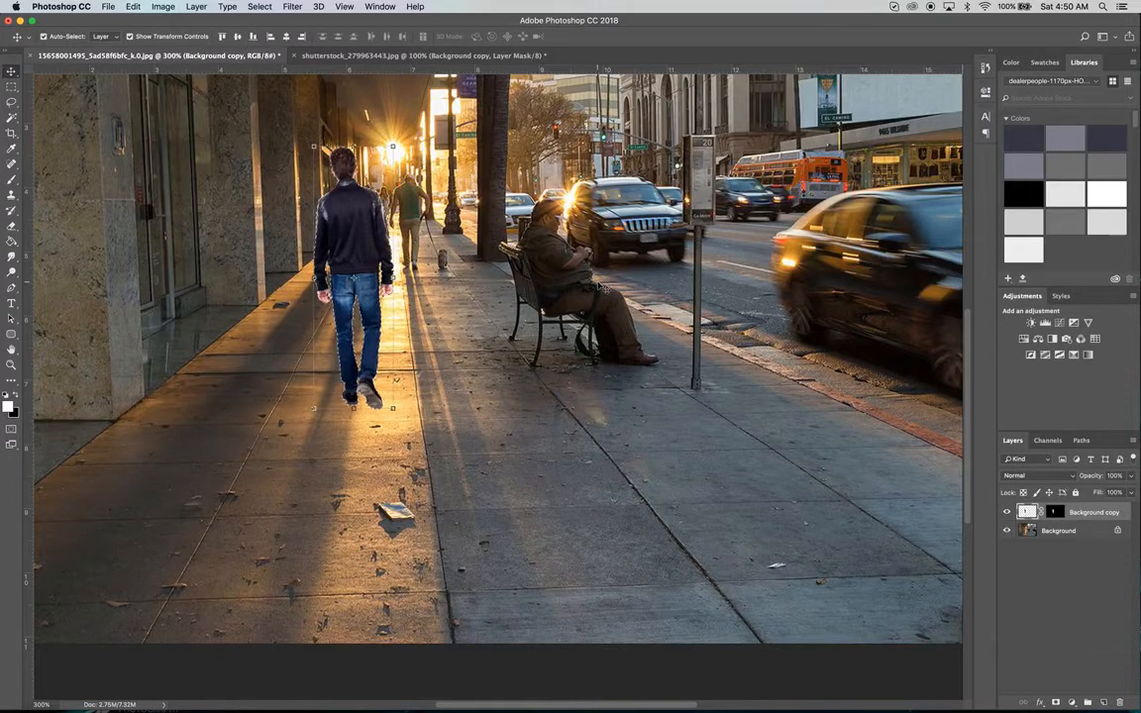
key(super+d)
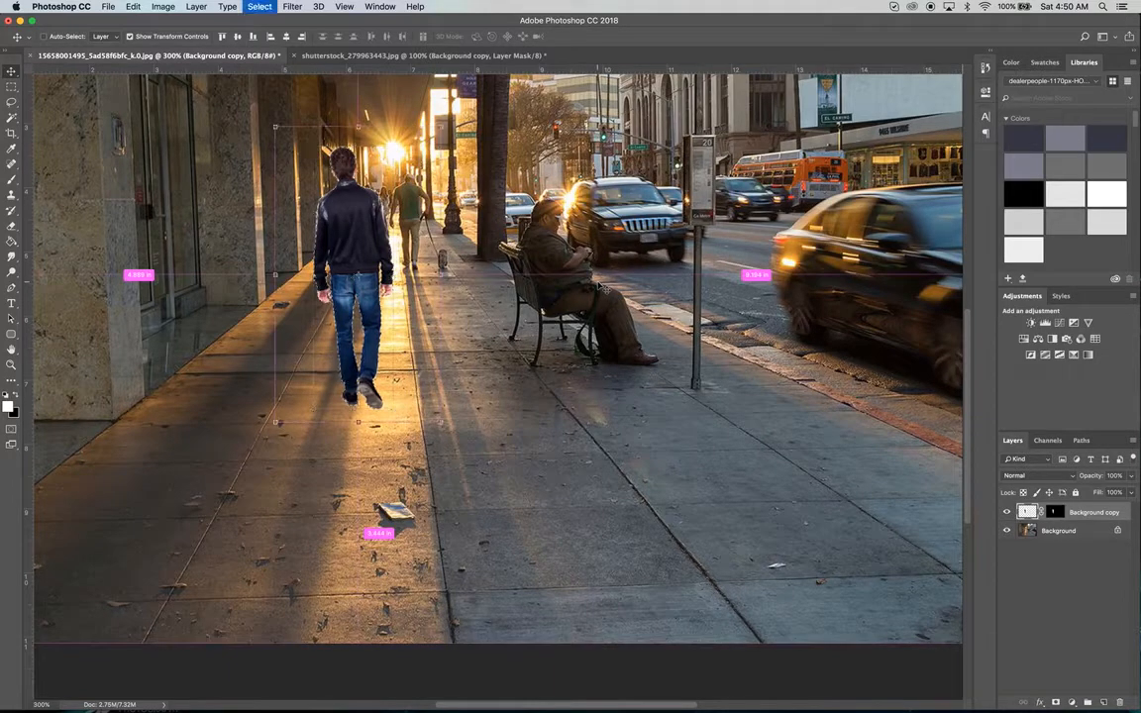
super+click(563, 377)
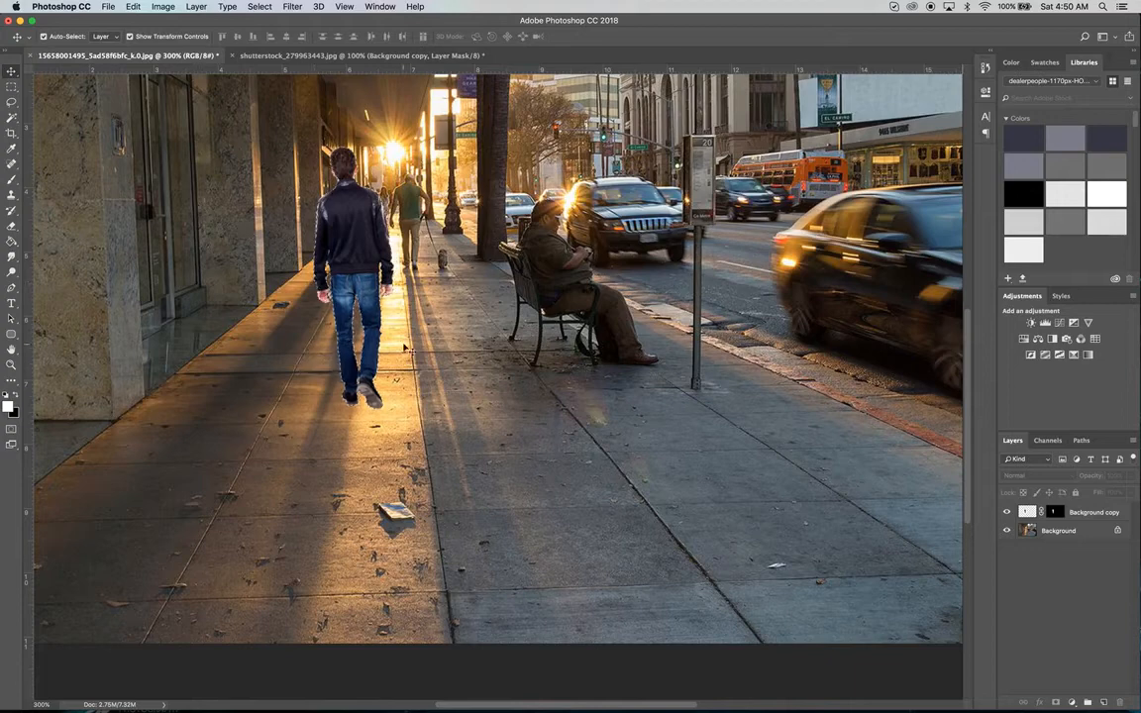
- Load the man's mask as a selection, fill it with black on a new layer, and deselect
scroll(405, 347, up, 3)
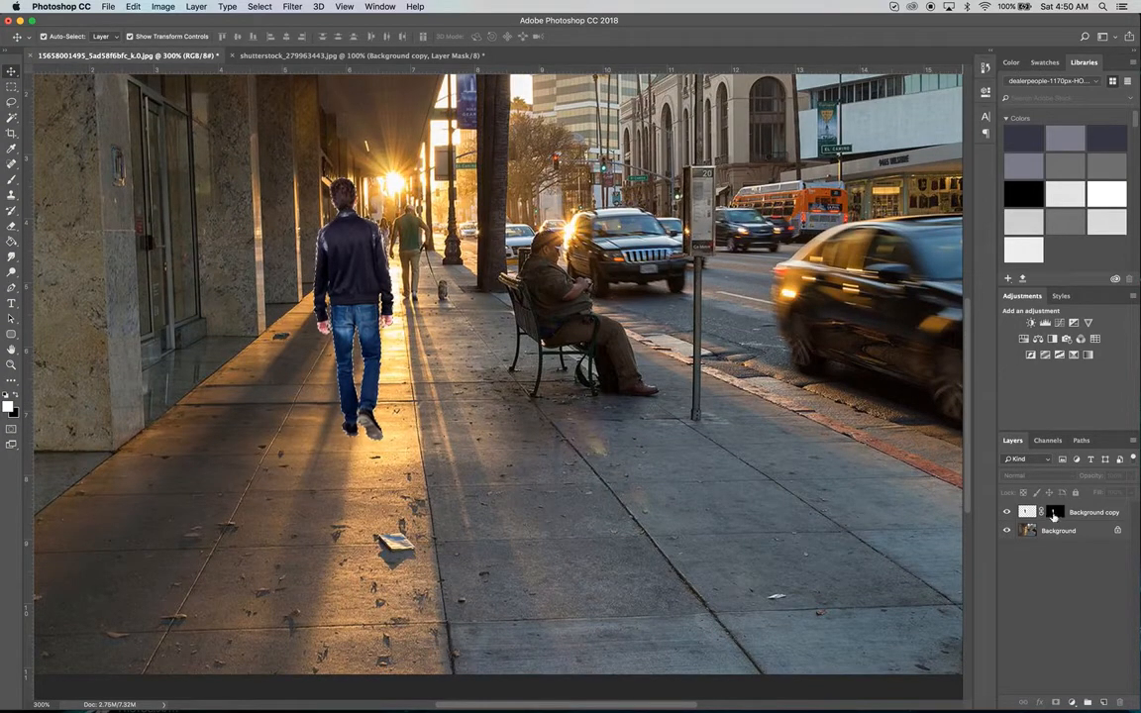
click(1104, 702)
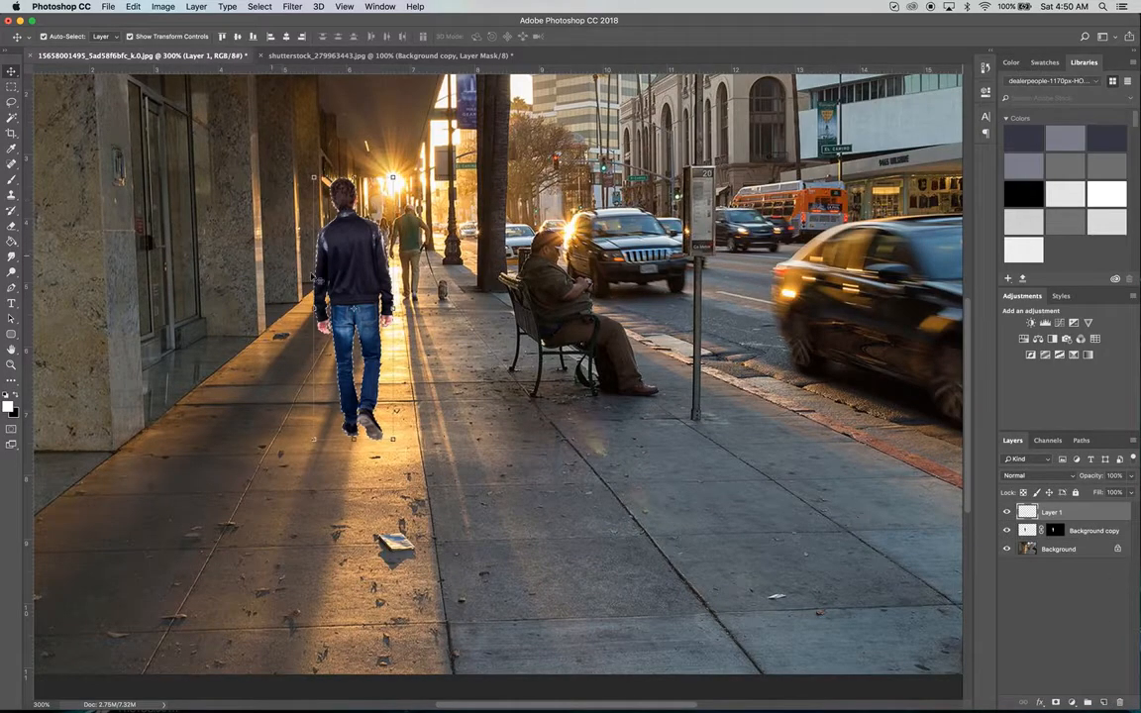
click(12, 240)
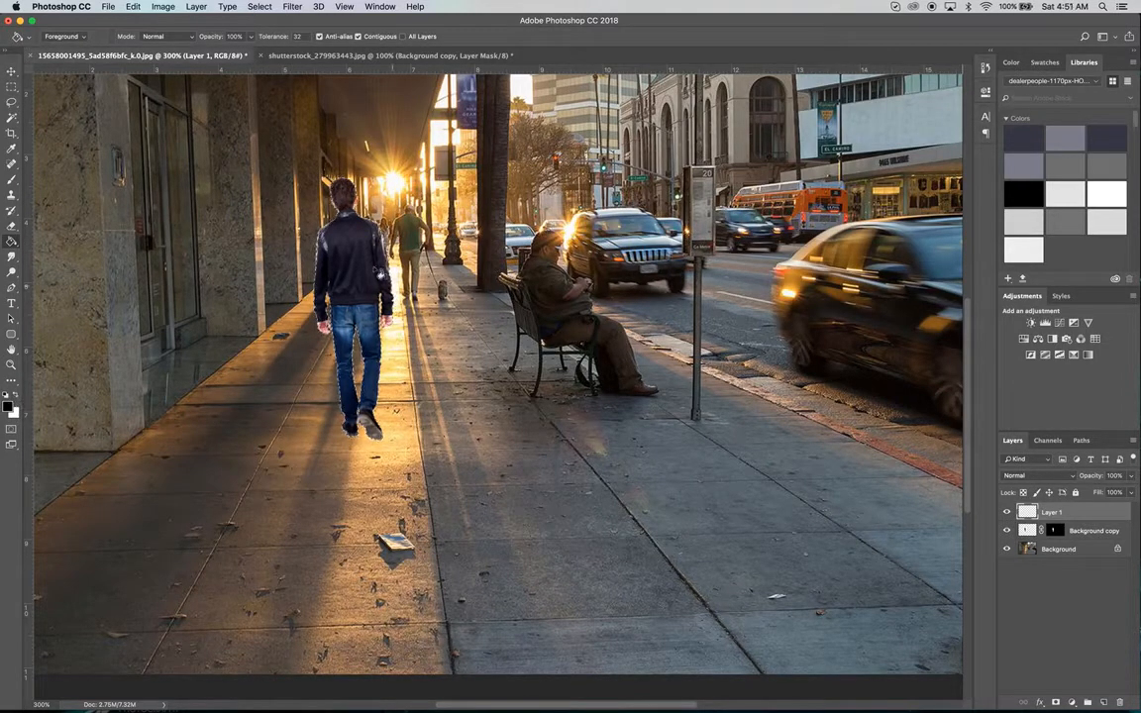
click(13, 71)
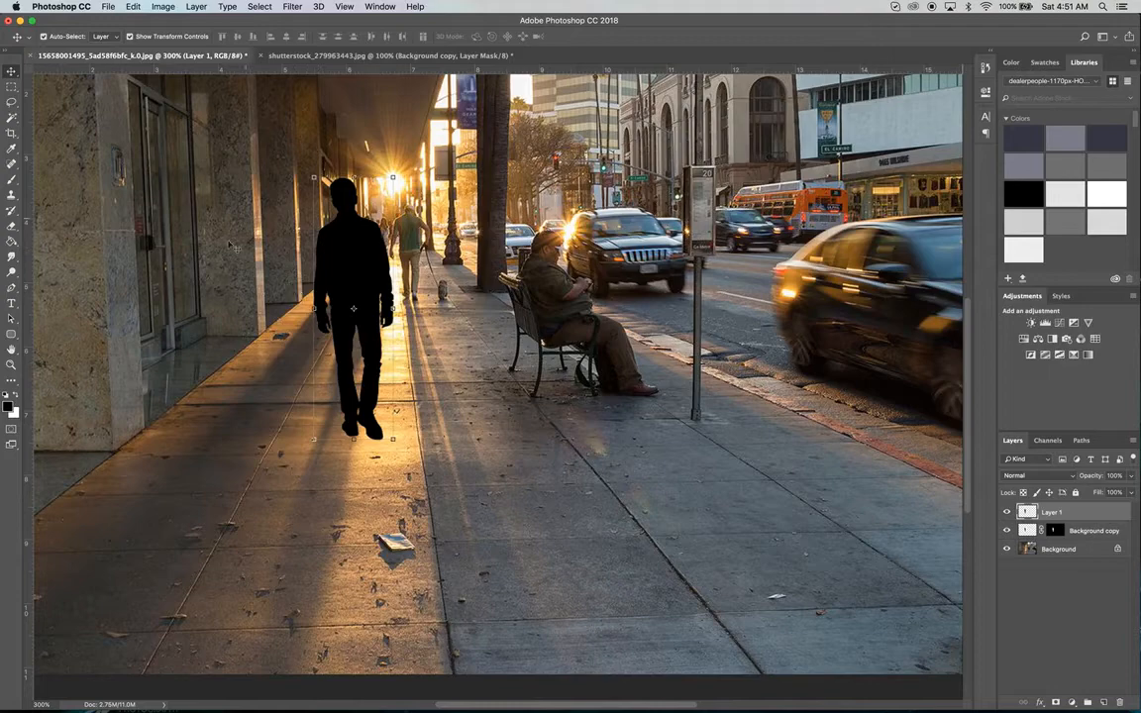
- Flip the black silhouette vertically below the man to about 85% height and distort its foot end to meet his shoes
scroll(429, 287, up, 5)
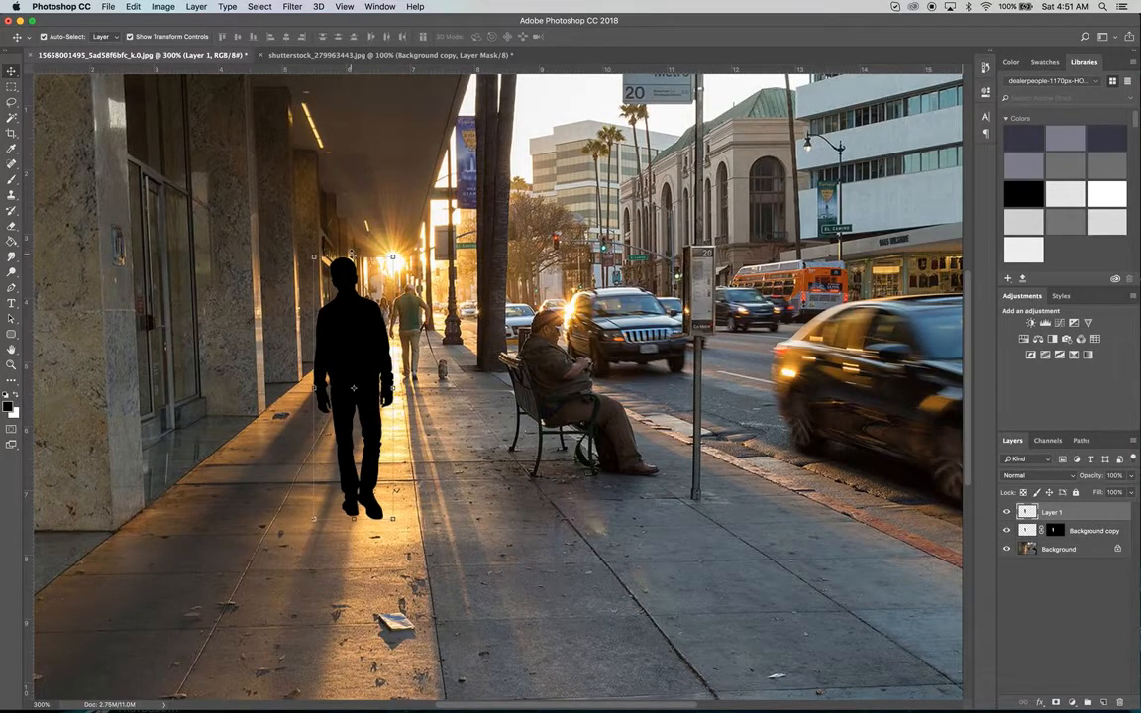
scroll(349, 253, down, 5)
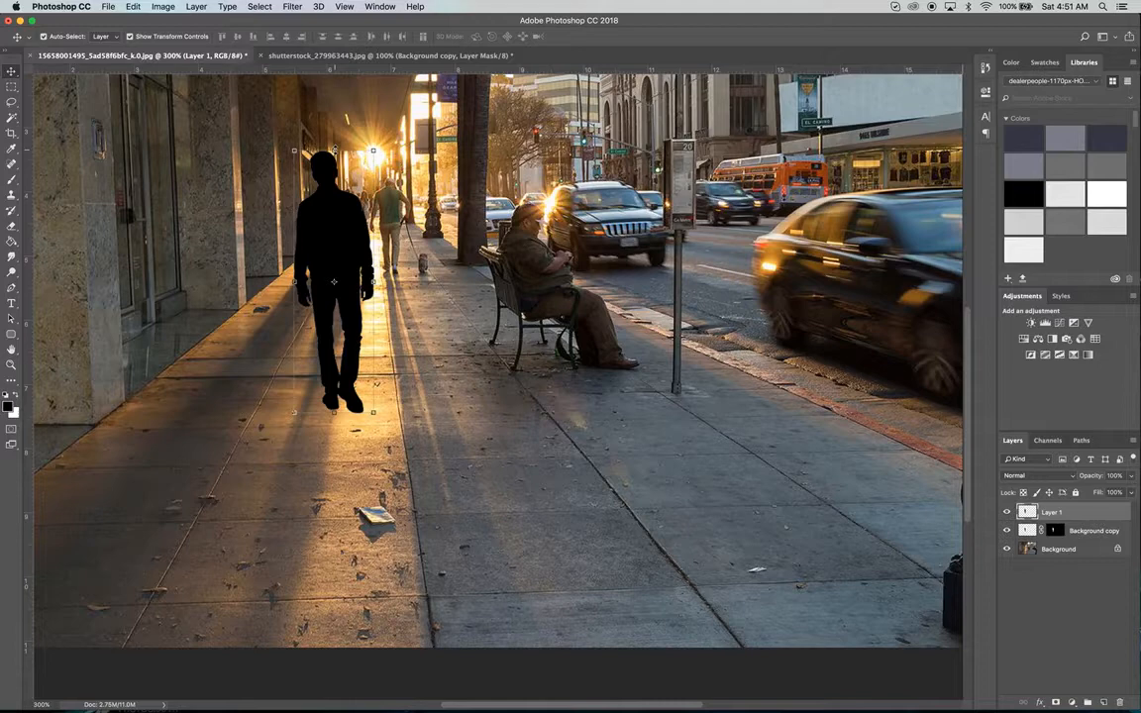
drag(333, 150, 319, 635)
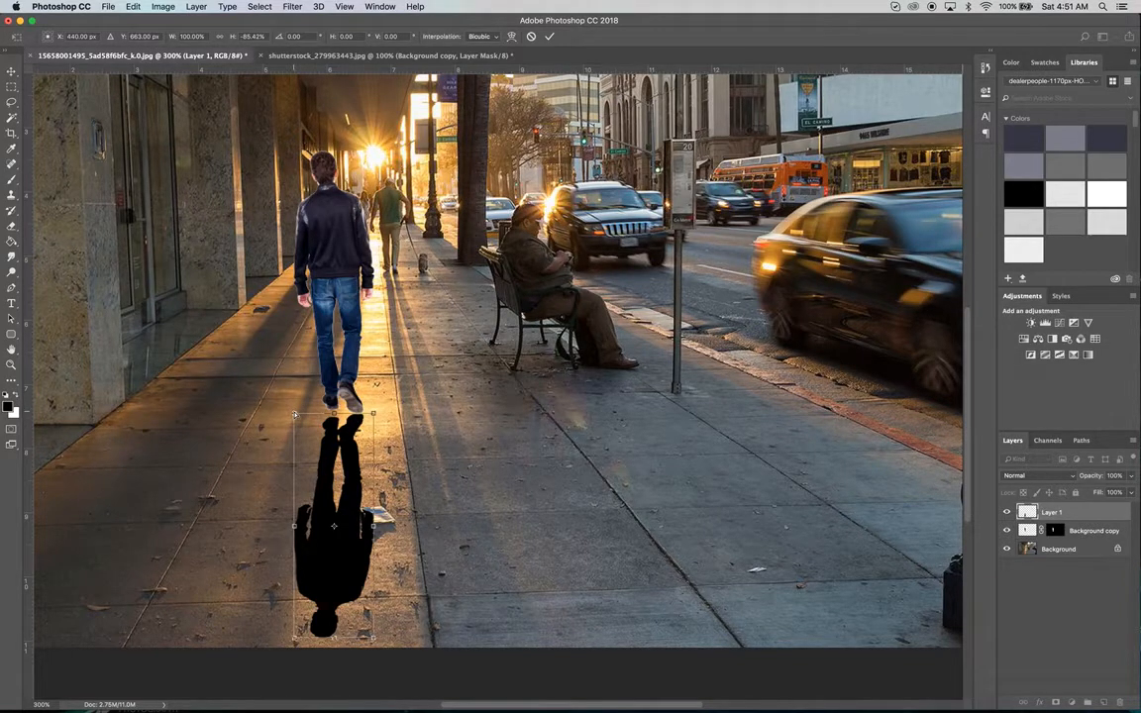
drag(295, 415, 293, 387)
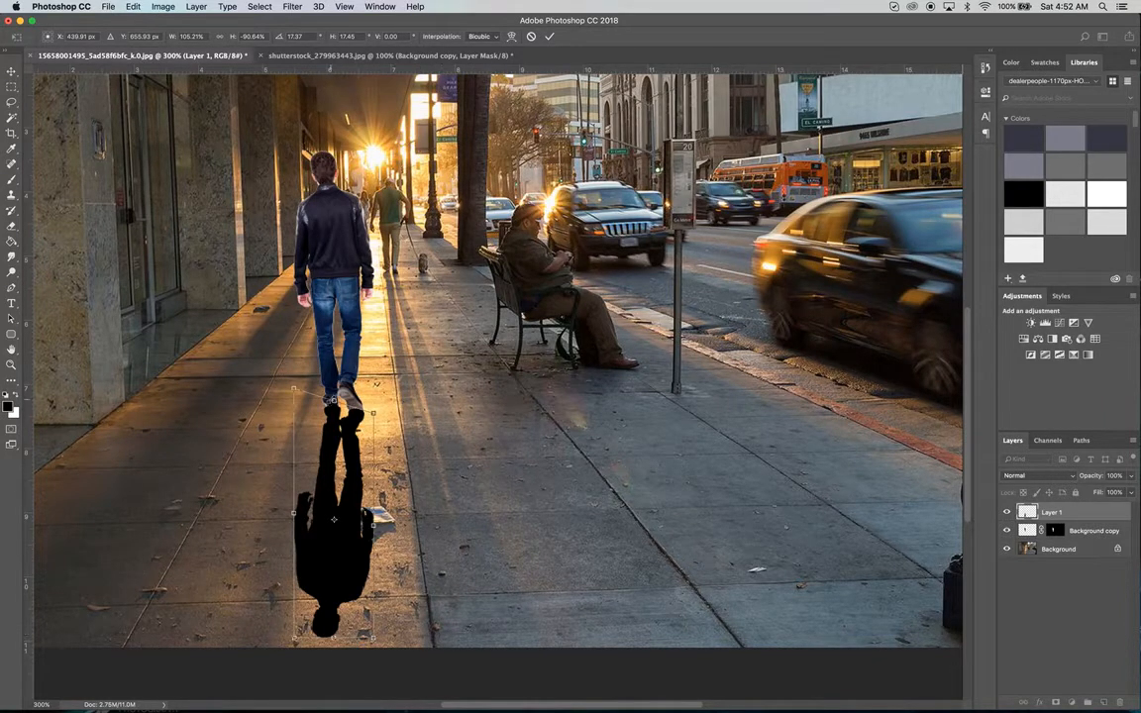
- Stretch the shadow beyond the photo's lower edge to about 143% height, splay its head end outward on both sides, and apply the transformation
scroll(495, 356, down, 5)
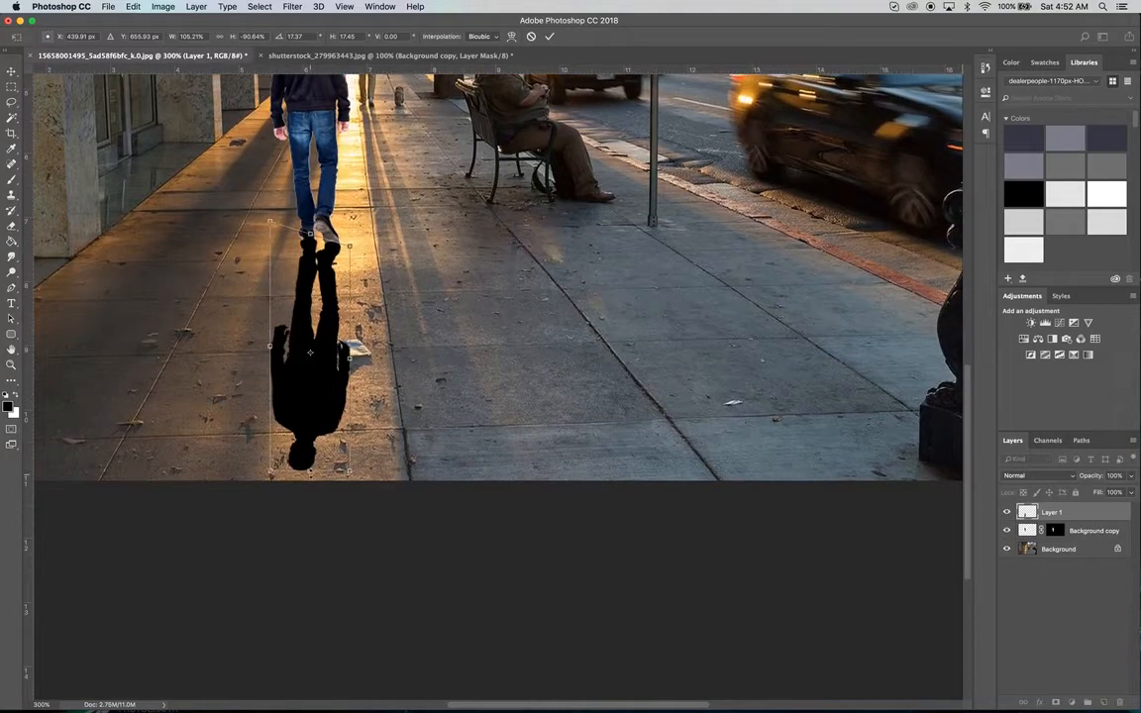
drag(307, 474, 297, 632)
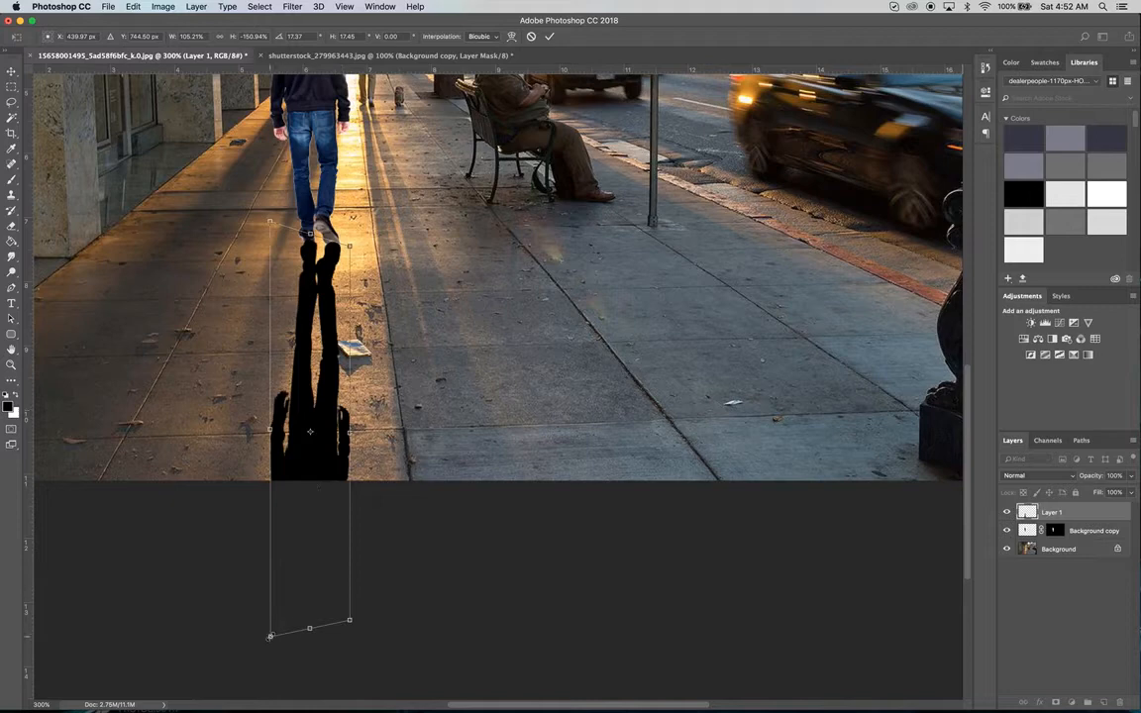
drag(271, 636, 188, 656)
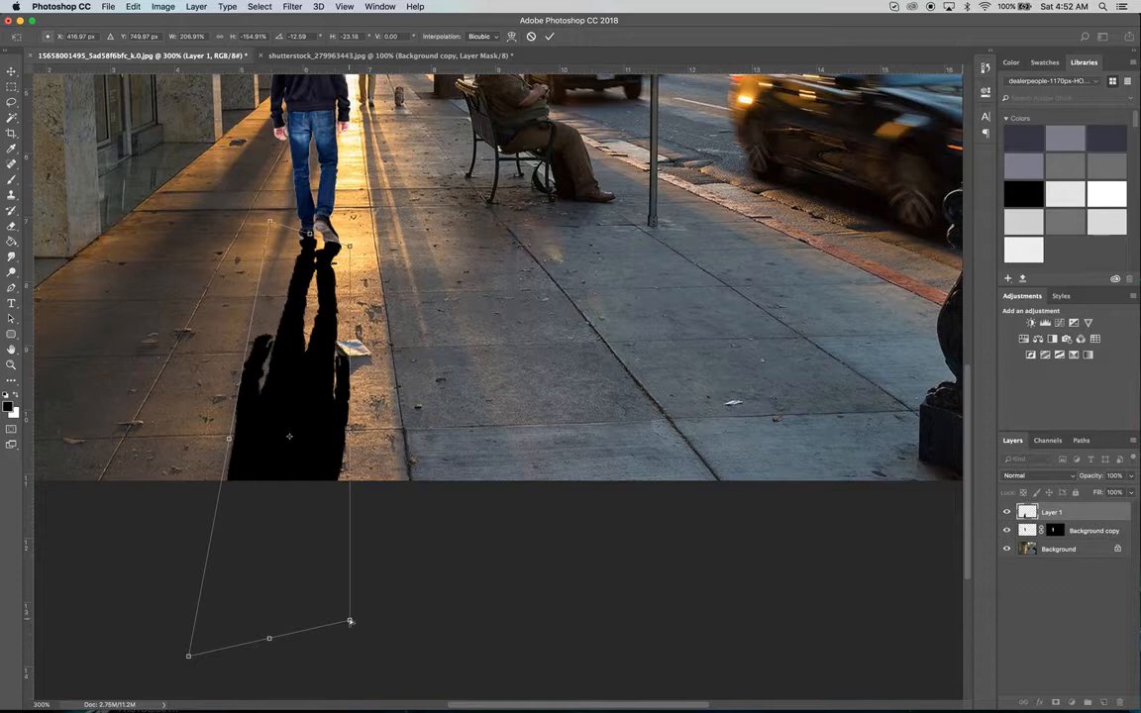
drag(350, 621, 416, 568)
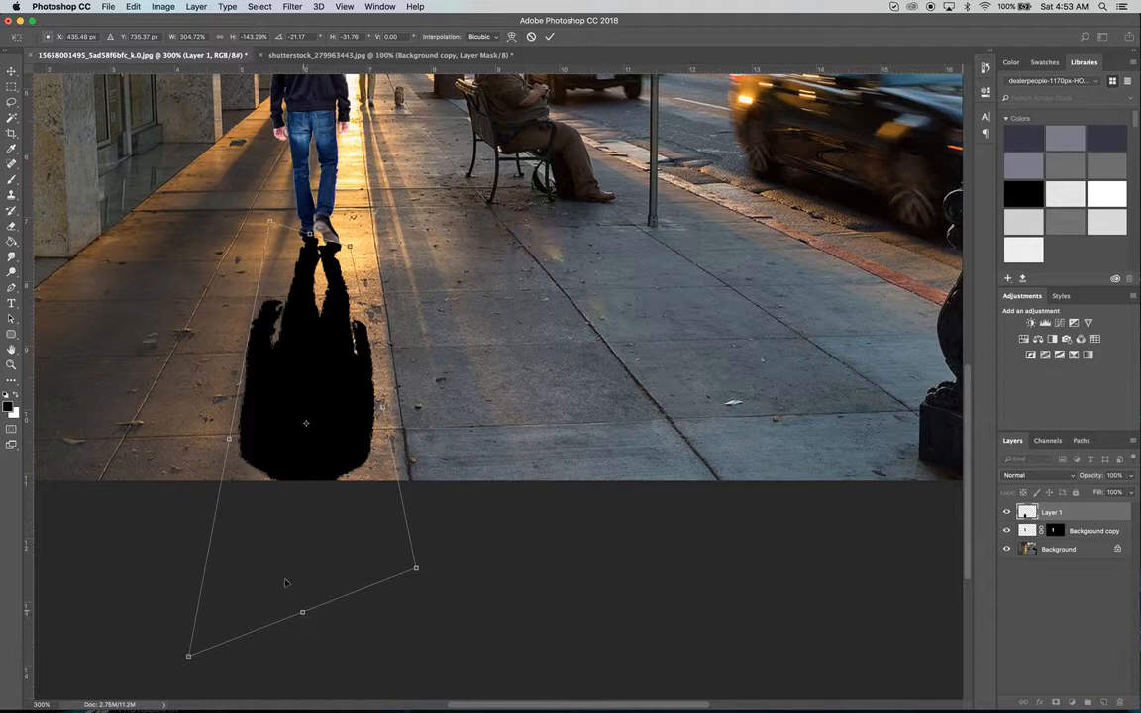
click(12, 72)
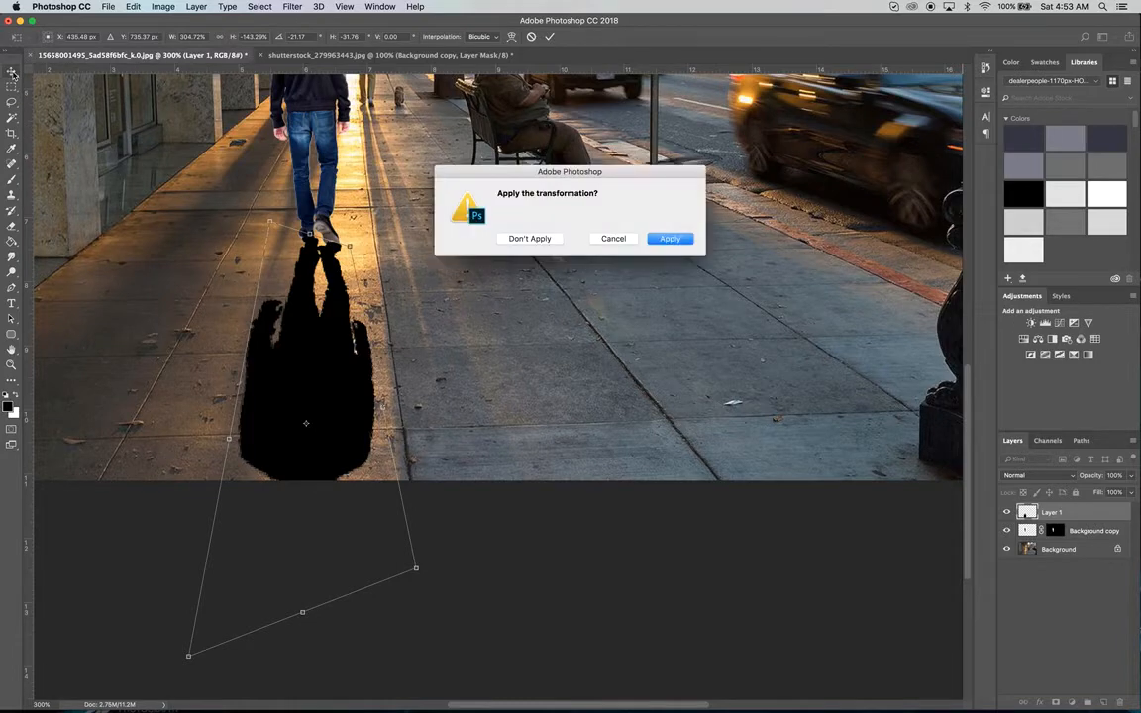
click(669, 239)
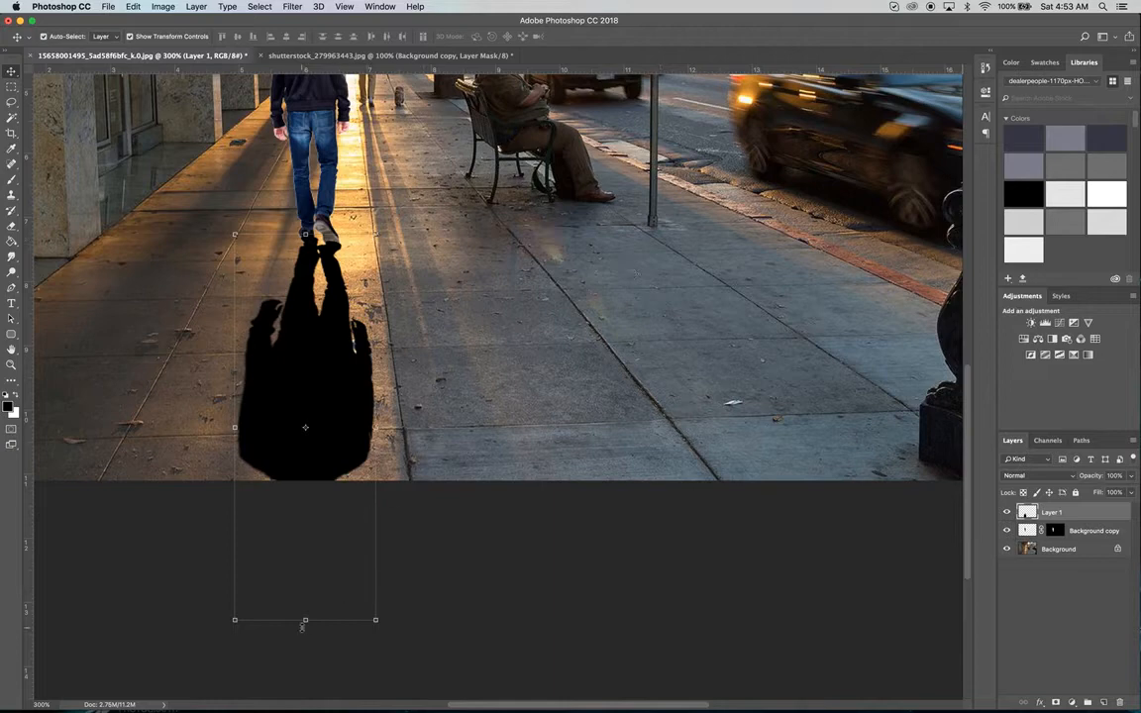
- Lengthen the shadow to about 155% height, raise its foot end to meet the man's shoes, and apply the transformation
drag(302, 690, 267, 613)
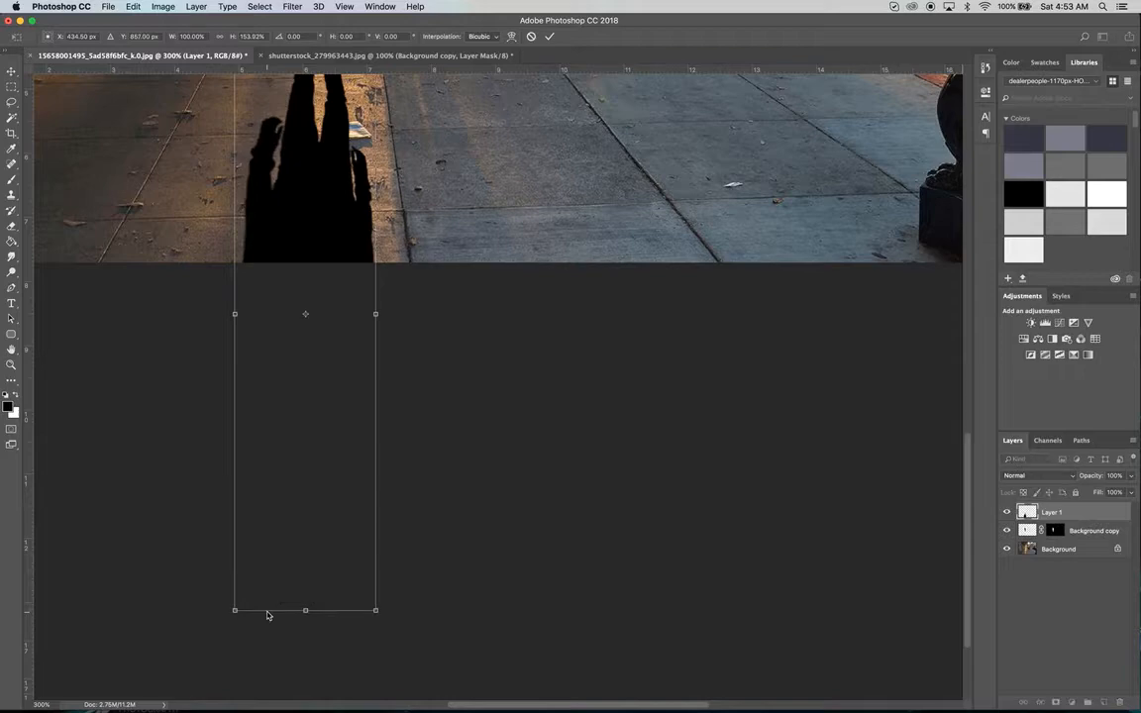
scroll(458, 340, up, 10)
scroll(457, 341, up, 2)
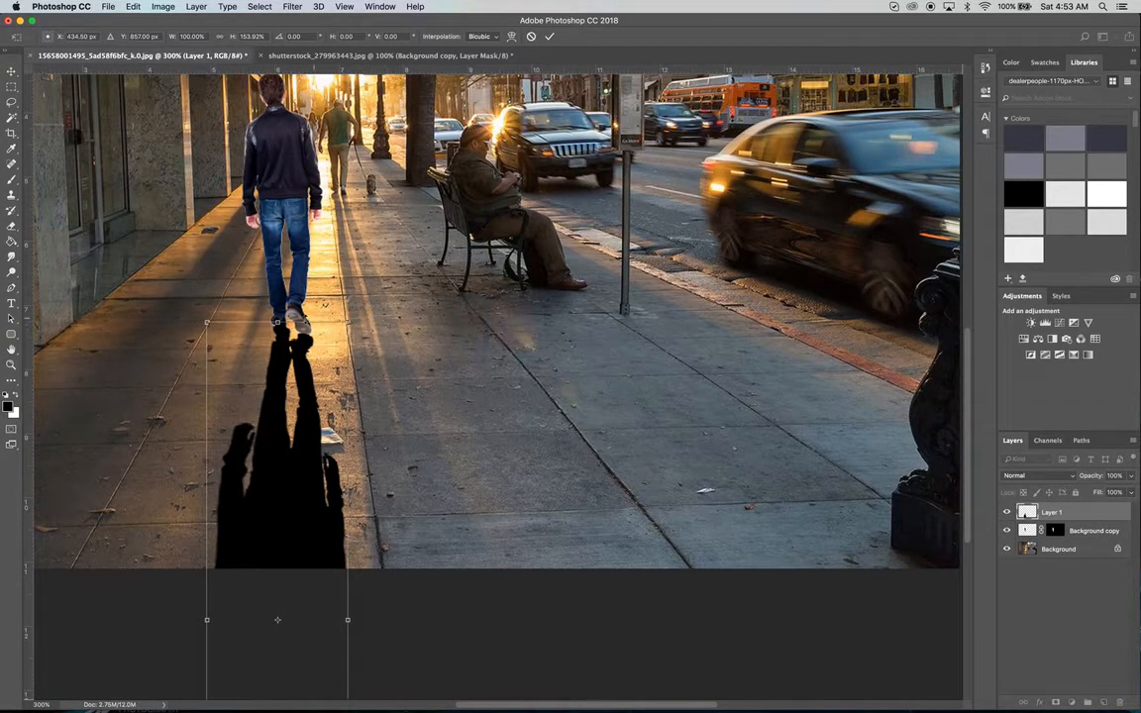
drag(277, 323, 278, 317)
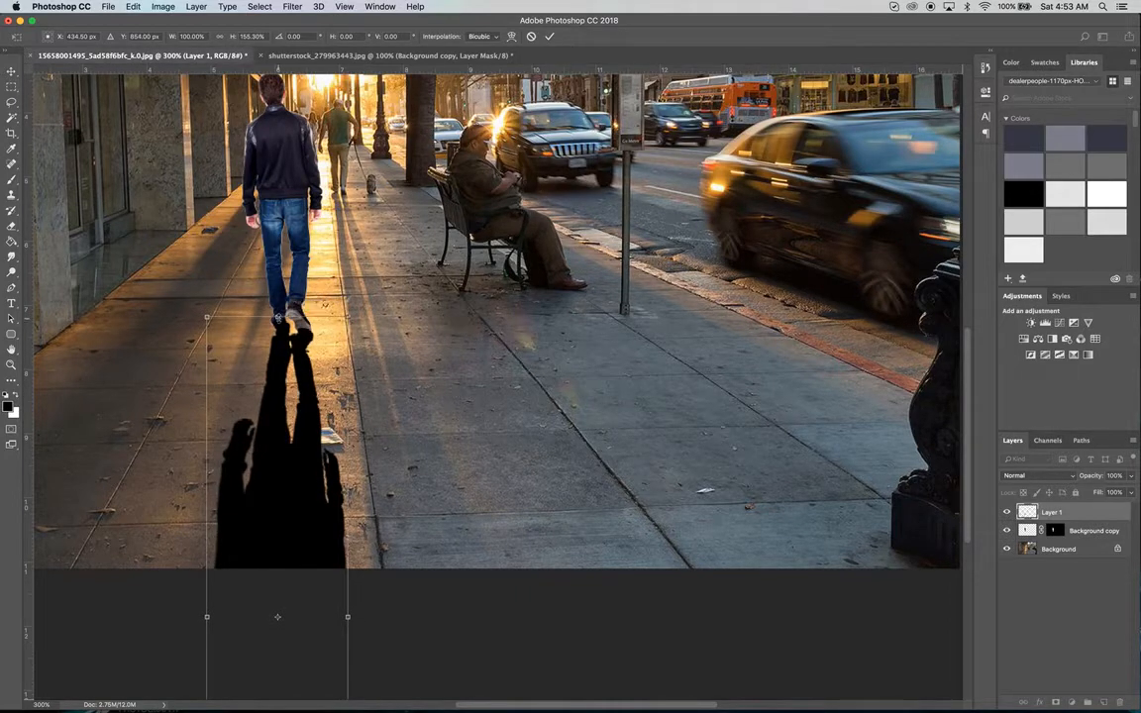
click(12, 71)
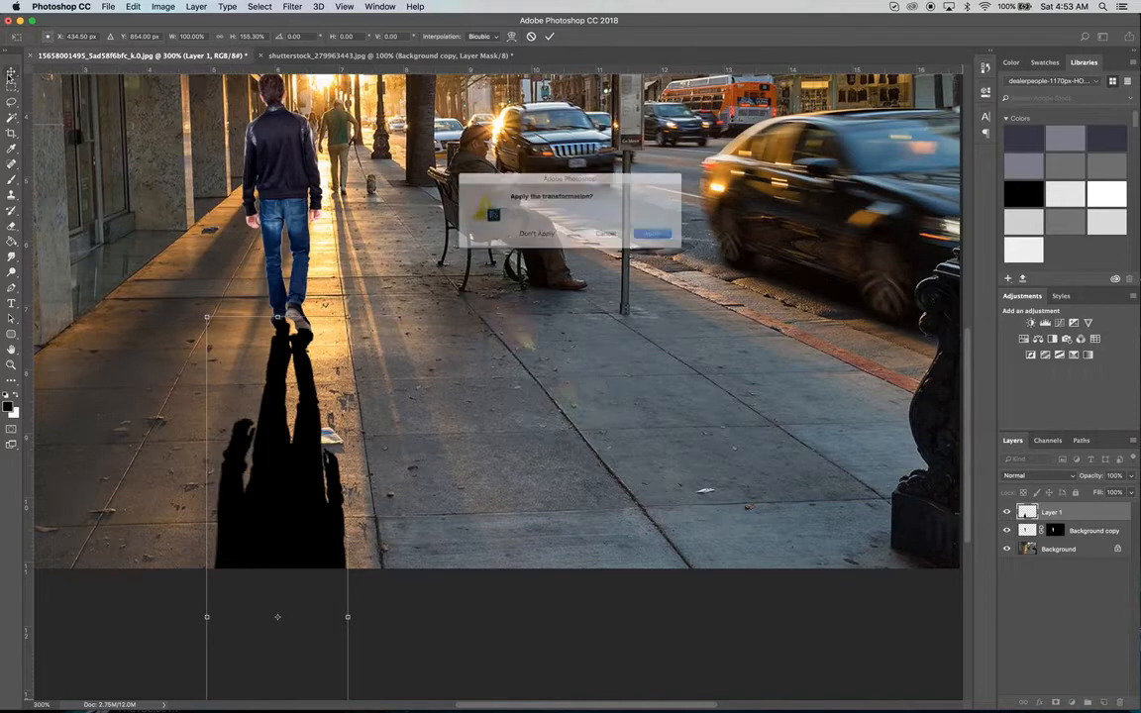
click(668, 238)
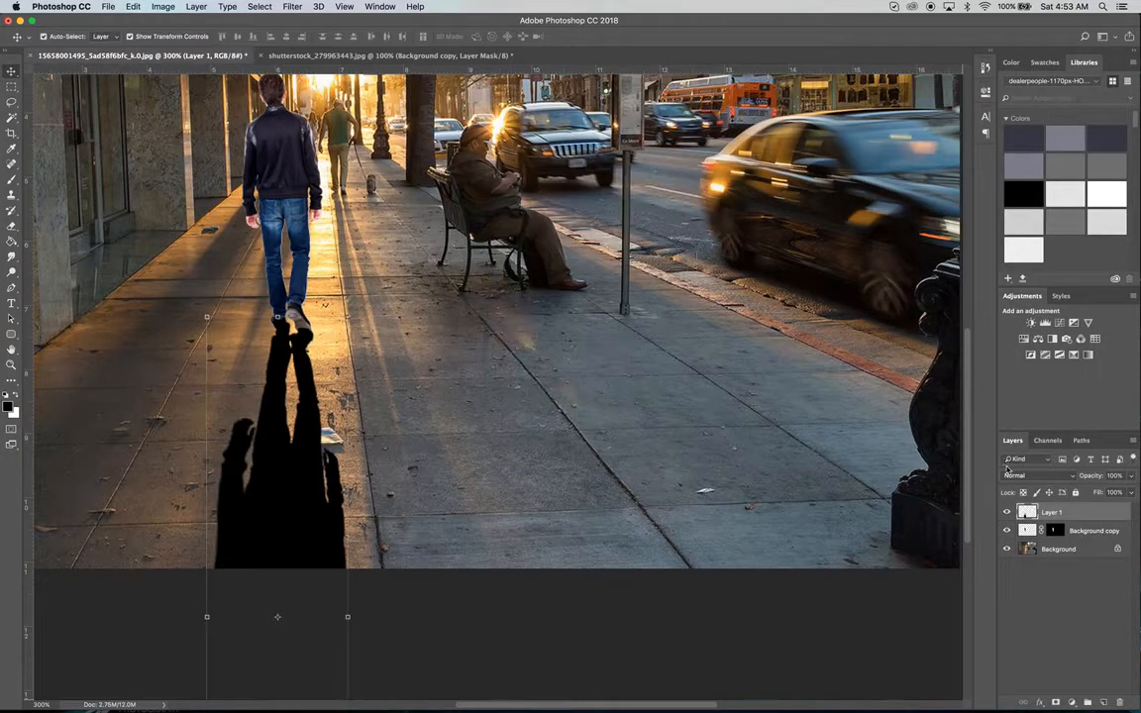
- Place the shadow layer beneath the man's layer and nudge the shadow slightly left under his feet
drag(1087, 510, 1085, 538)
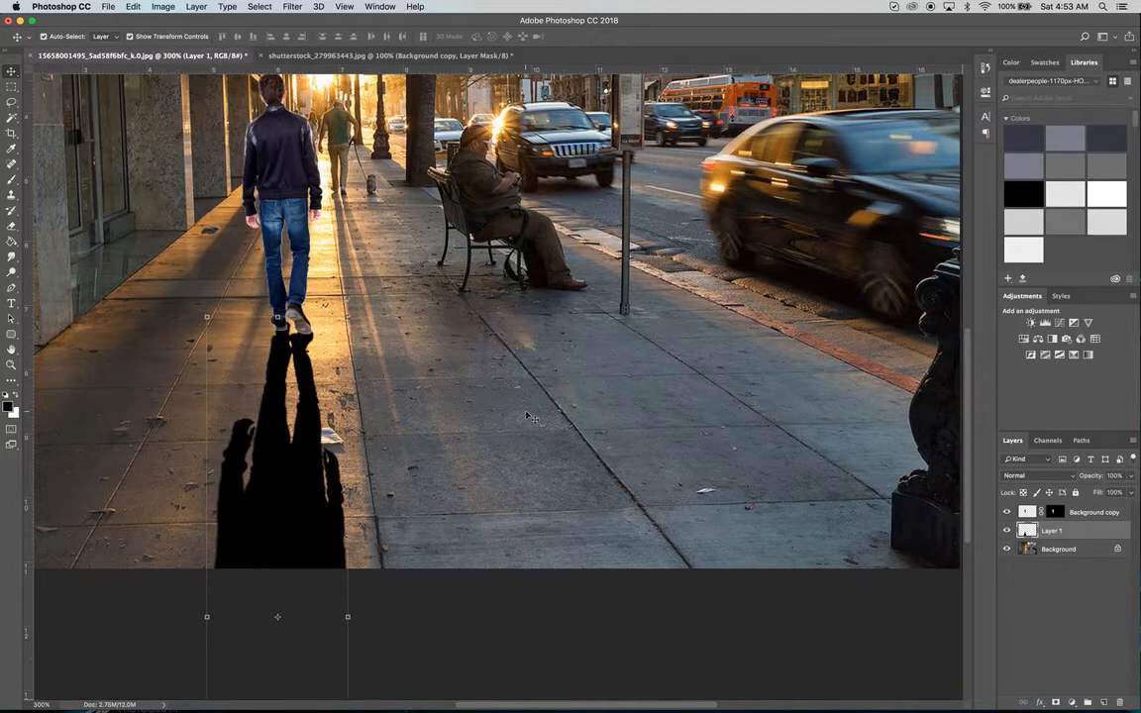
key(Left)
key(Left)
key(Left)
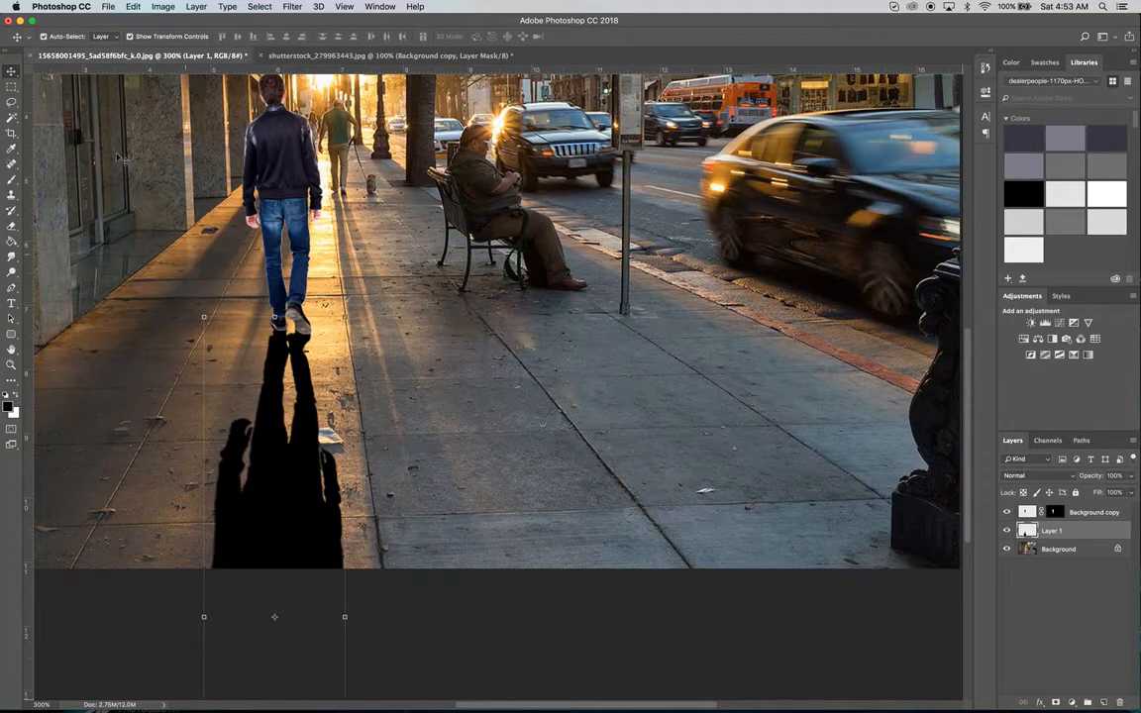
- Rename the shadow layer "sharp shadow"
double_click(1052, 530)
text(sharp shadow)
key(Return)
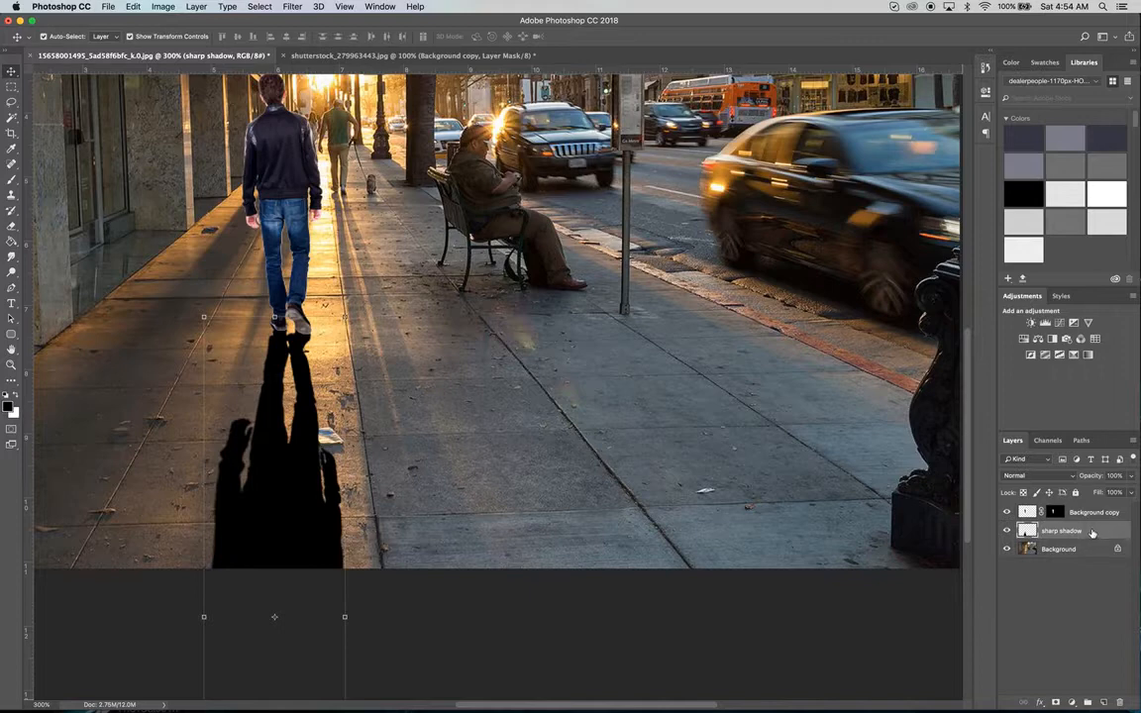
- Duplicate the sharp shadow layer, name the copy "blur shadow", and hide the original
drag(1092, 532, 1103, 705)
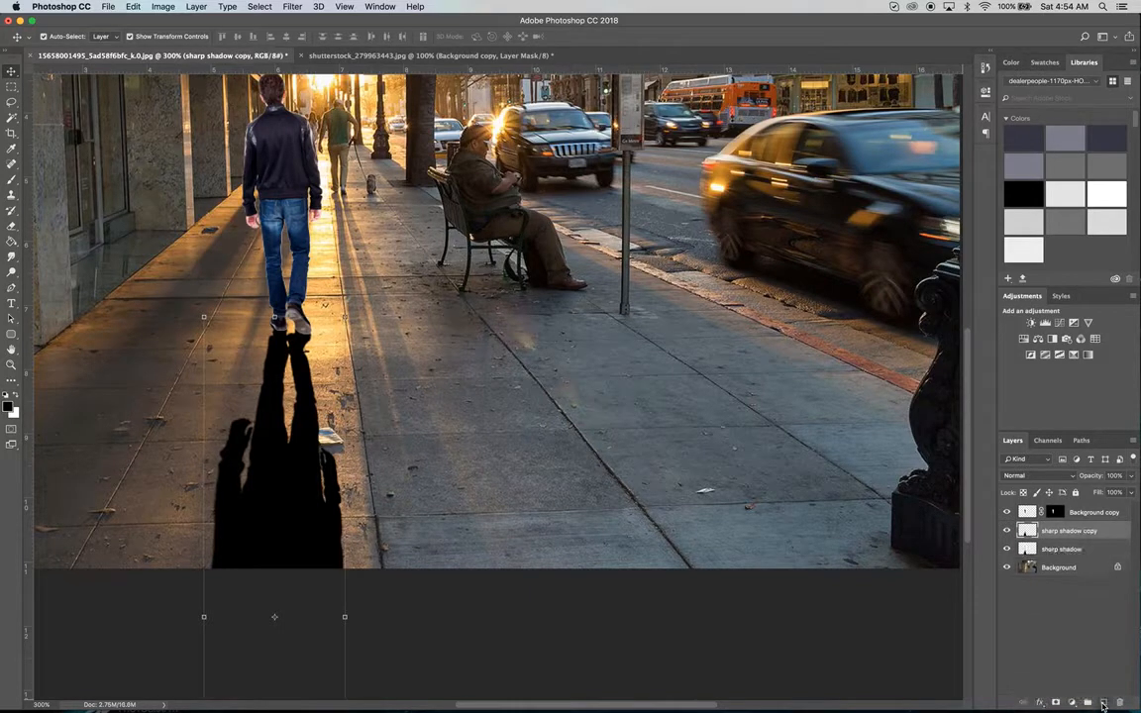
double_click(1055, 530)
text(lur shadow)
key(Return)
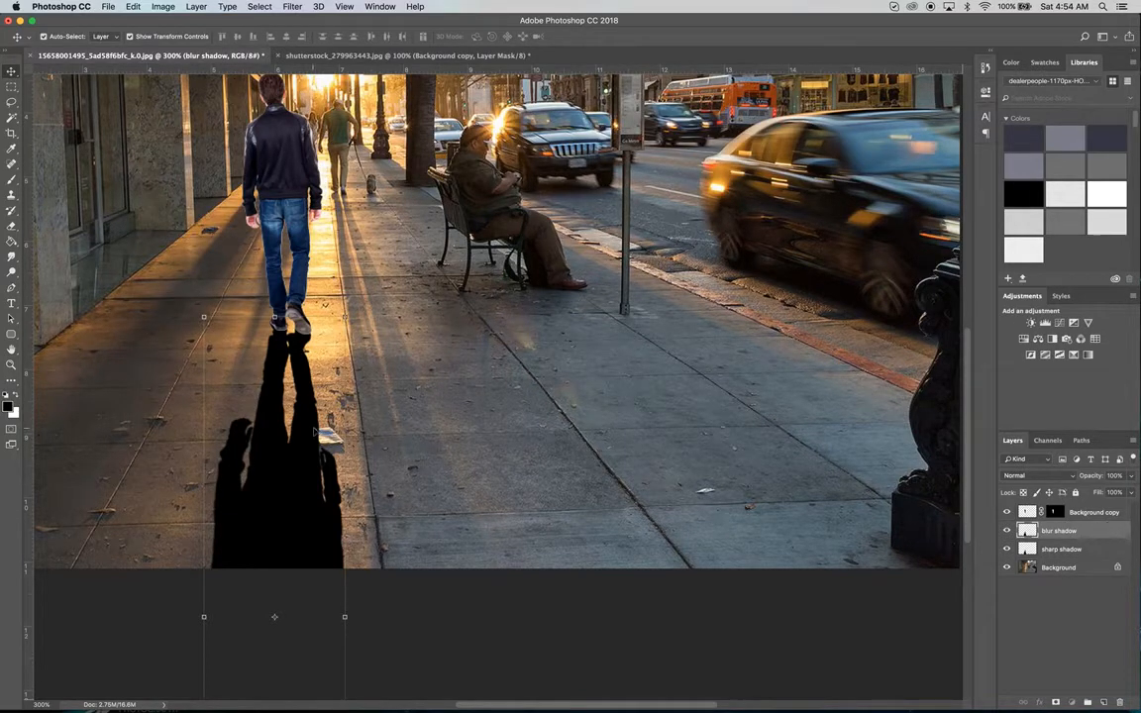
click(1006, 551)
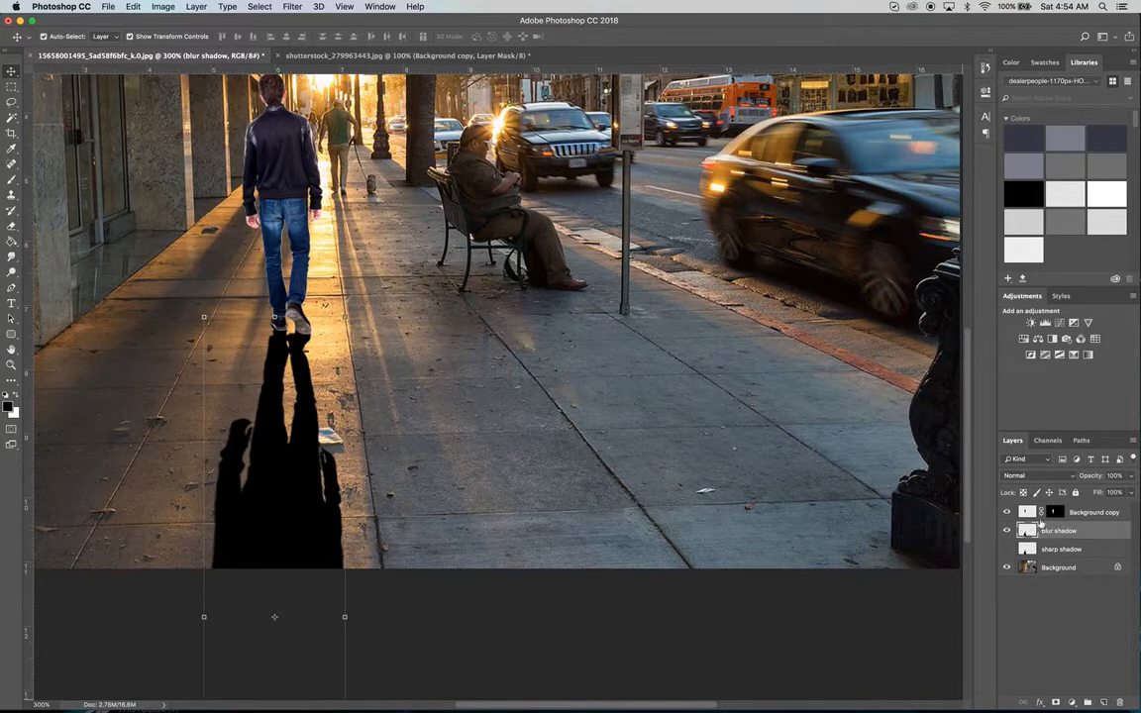
click(291, 7)
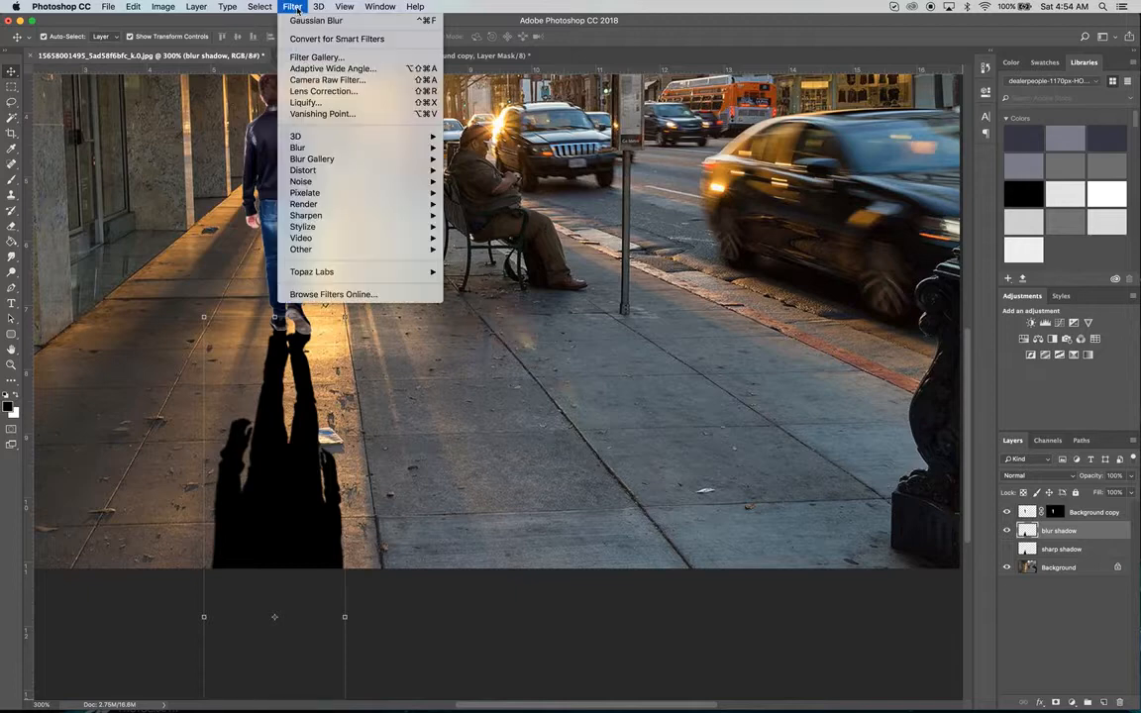
click(316, 22)
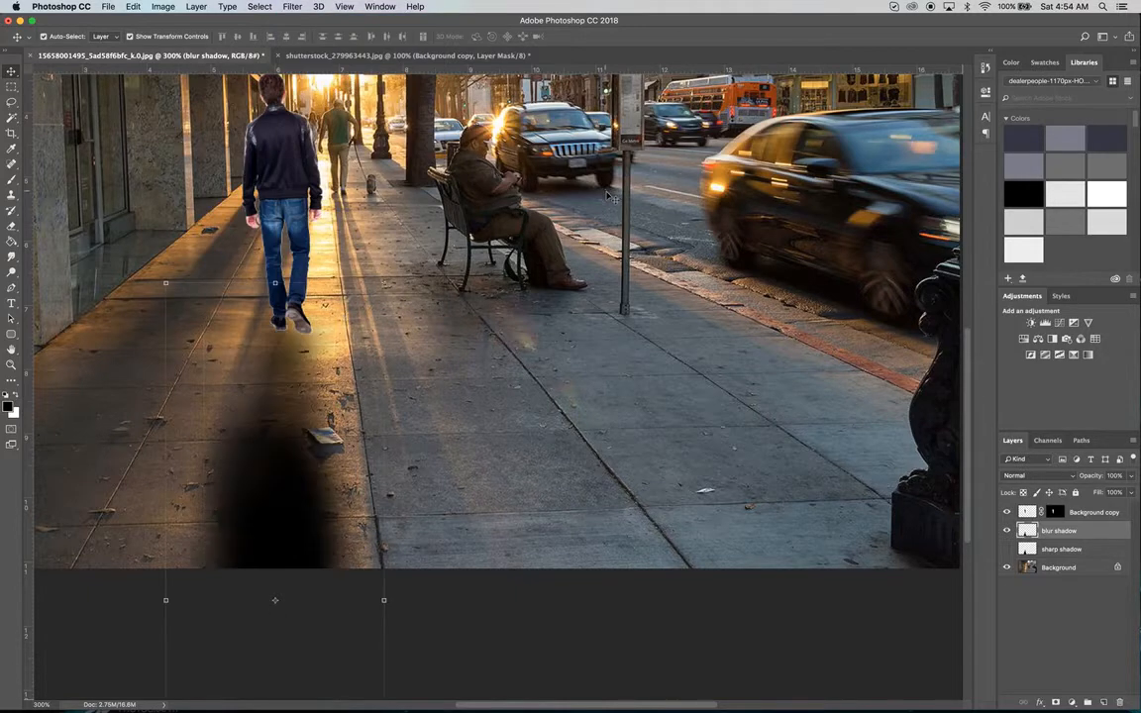
key(super+z)
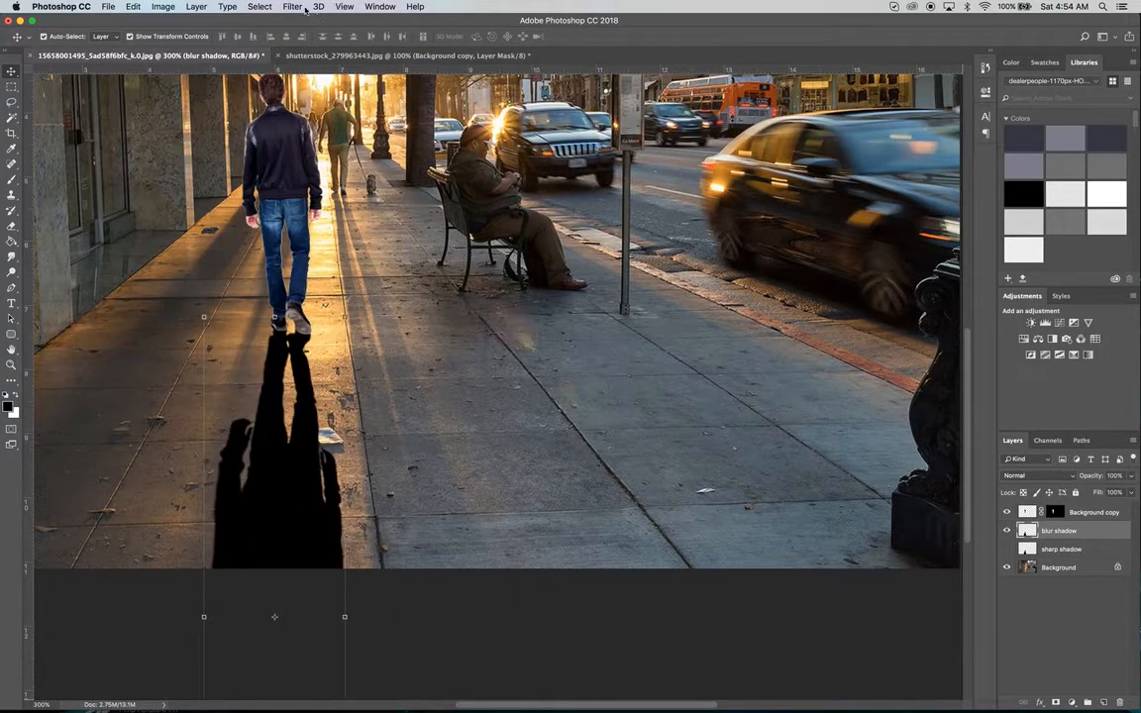
- Soften the blur shadow layer with a Gaussian Blur radius slightly above 3.7 pixels
click(292, 7)
mouse_move(301, 146)
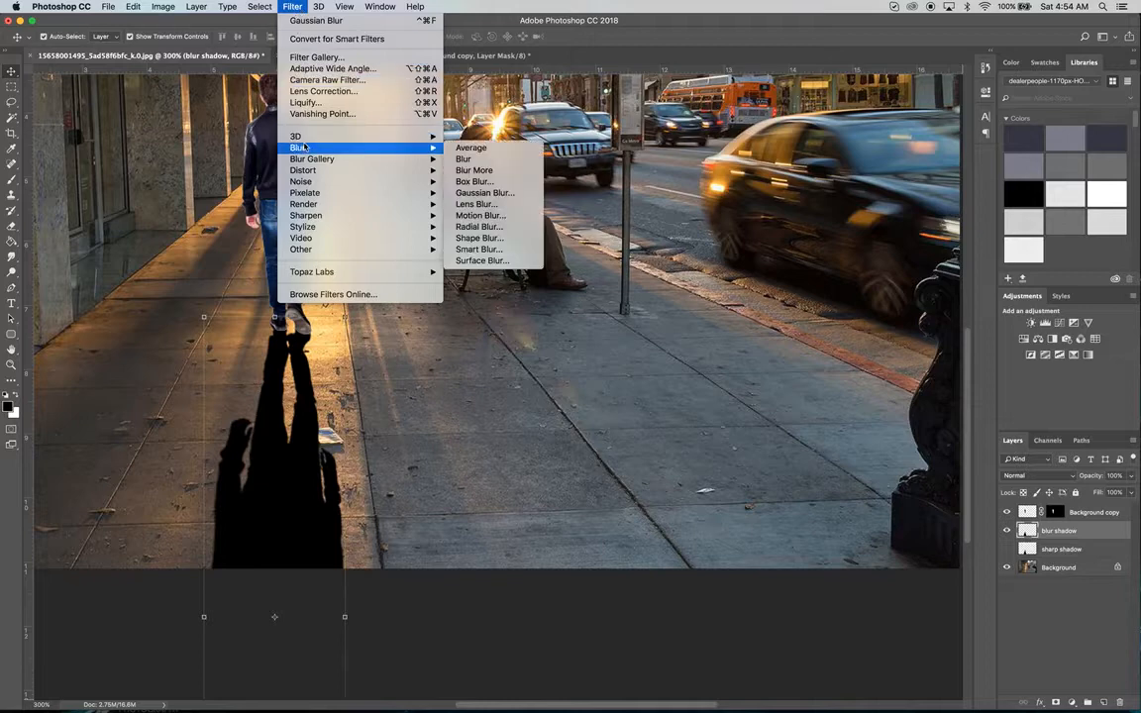
click(479, 193)
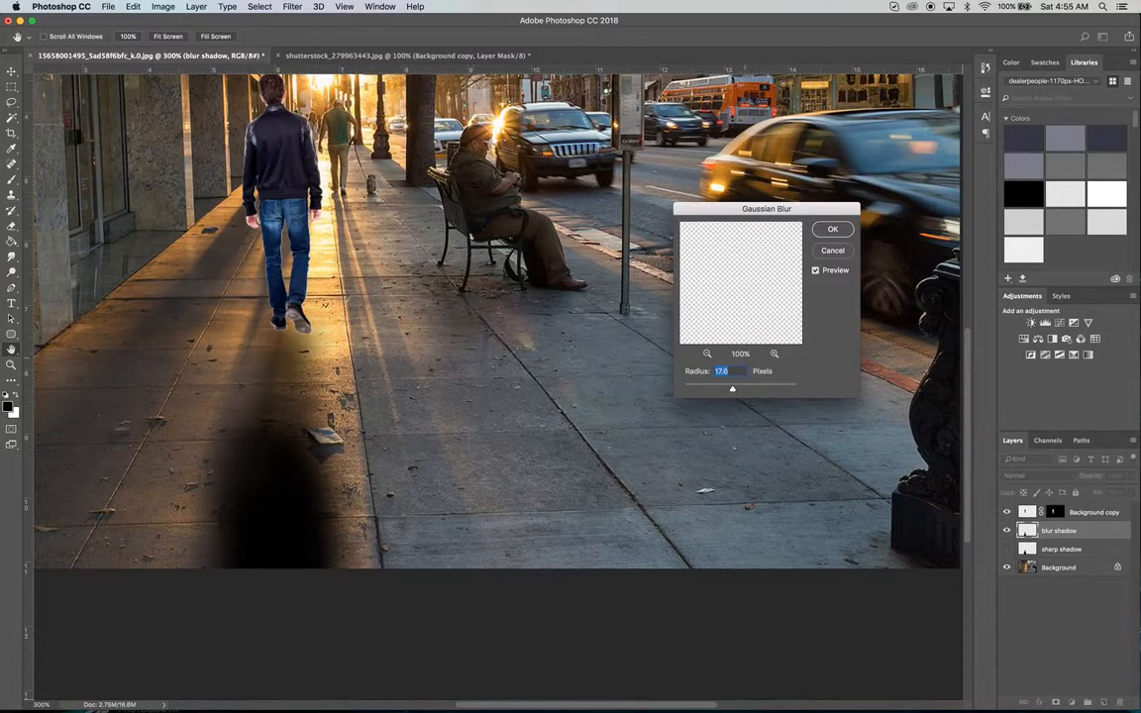
drag(732, 390, 691, 391)
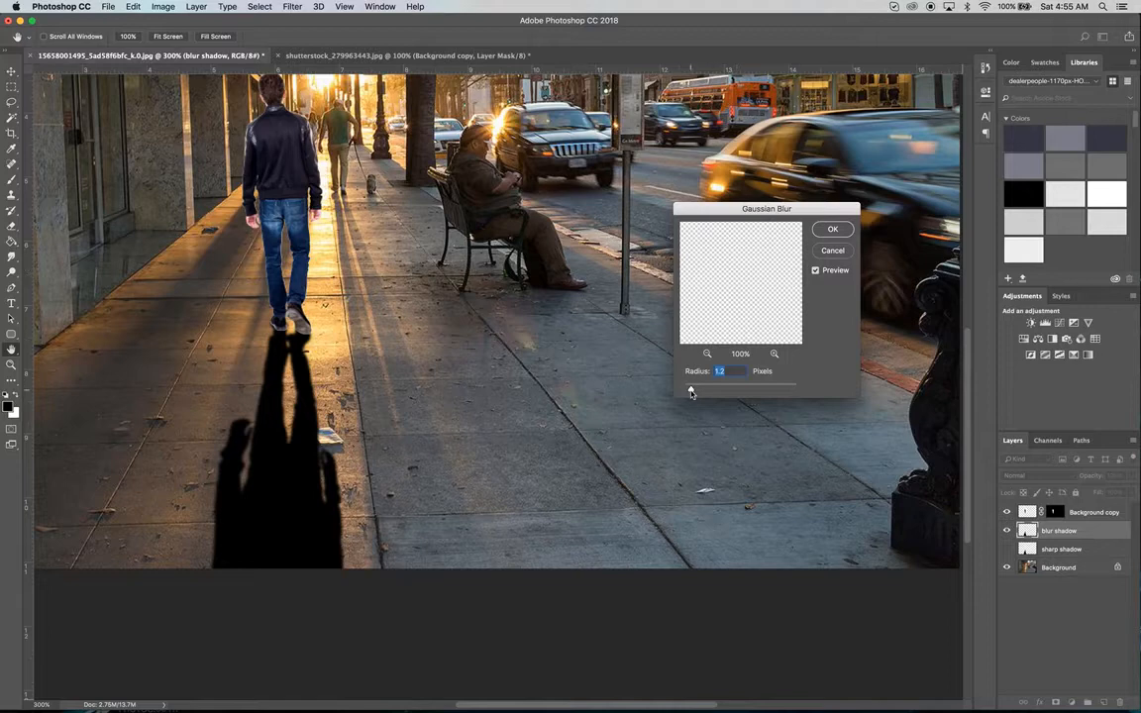
drag(691, 392, 708, 393)
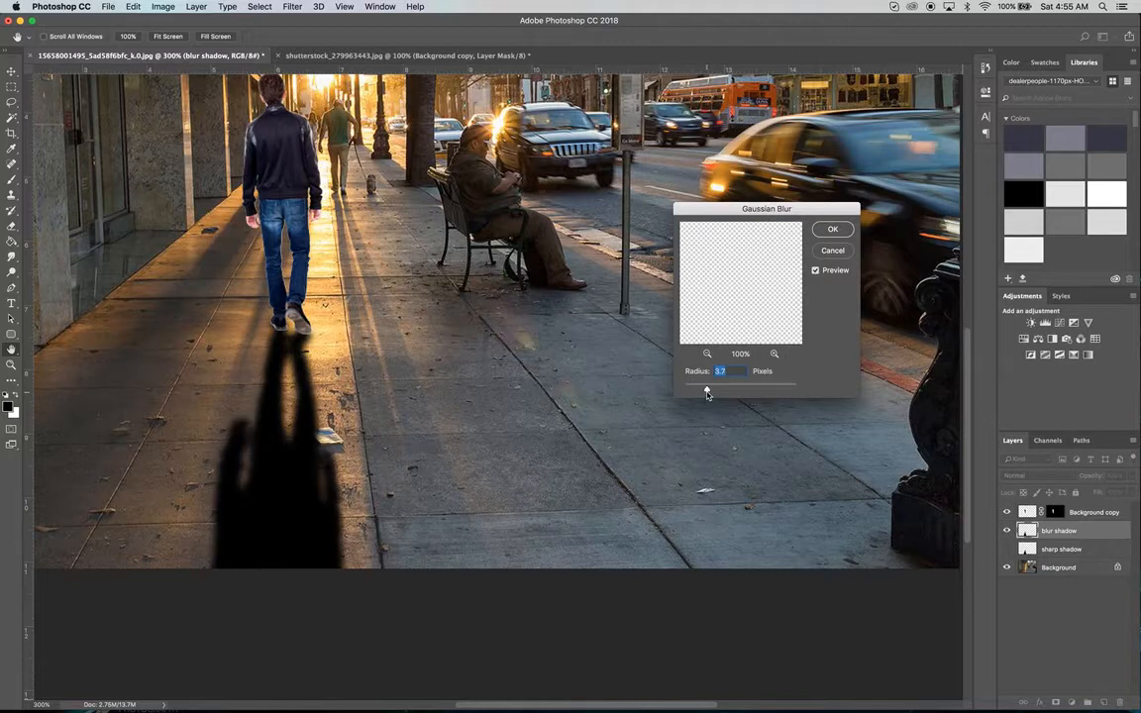
drag(707, 394, 711, 393)
click(834, 232)
key(v)
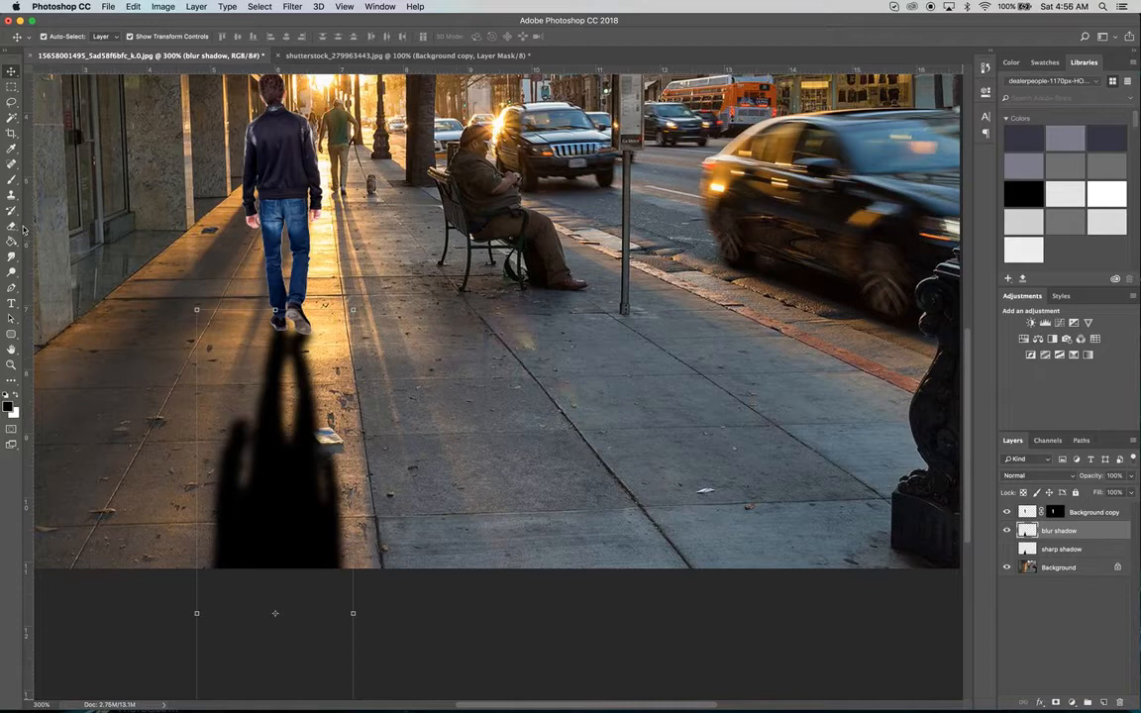
- Add a layer mask to the blur shadow layer and test a black brush stroke near the feet, undoing the stroke
click(1057, 702)
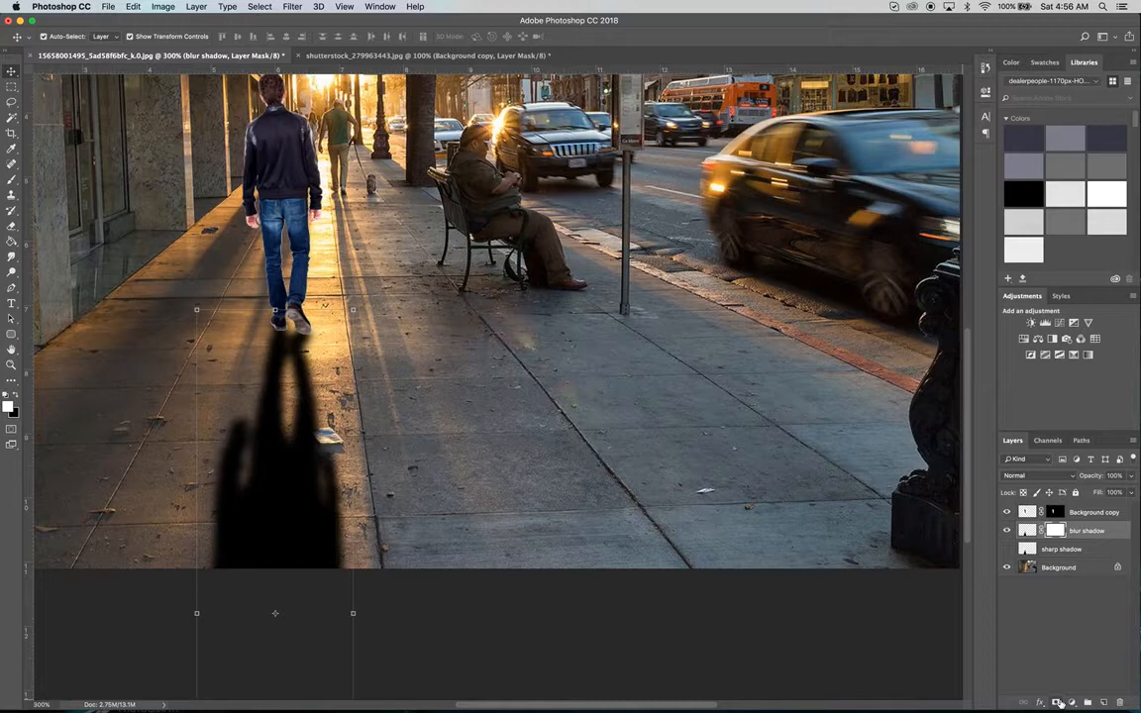
click(14, 395)
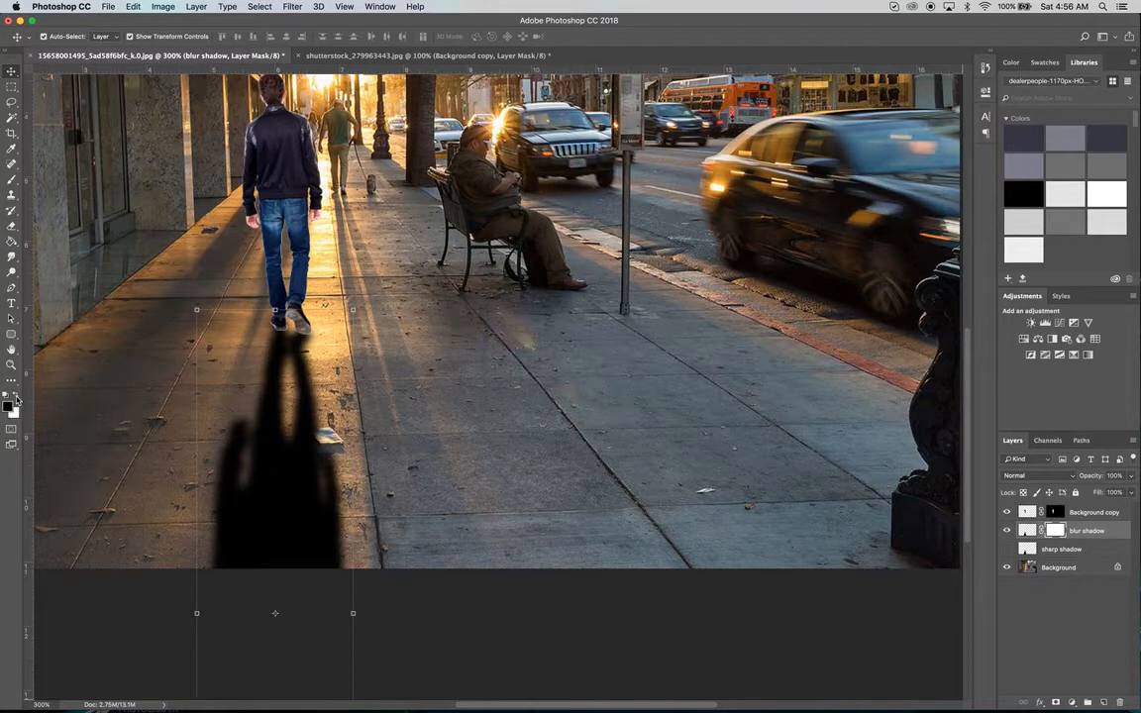
click(10, 182)
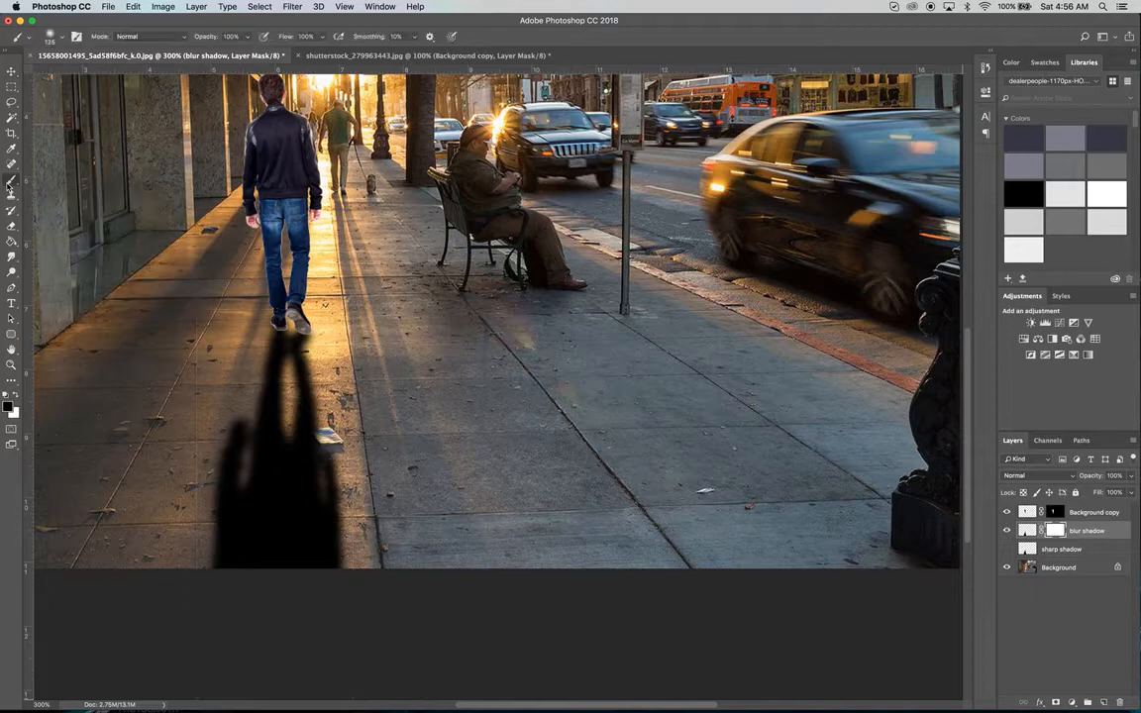
drag(289, 353, 290, 351)
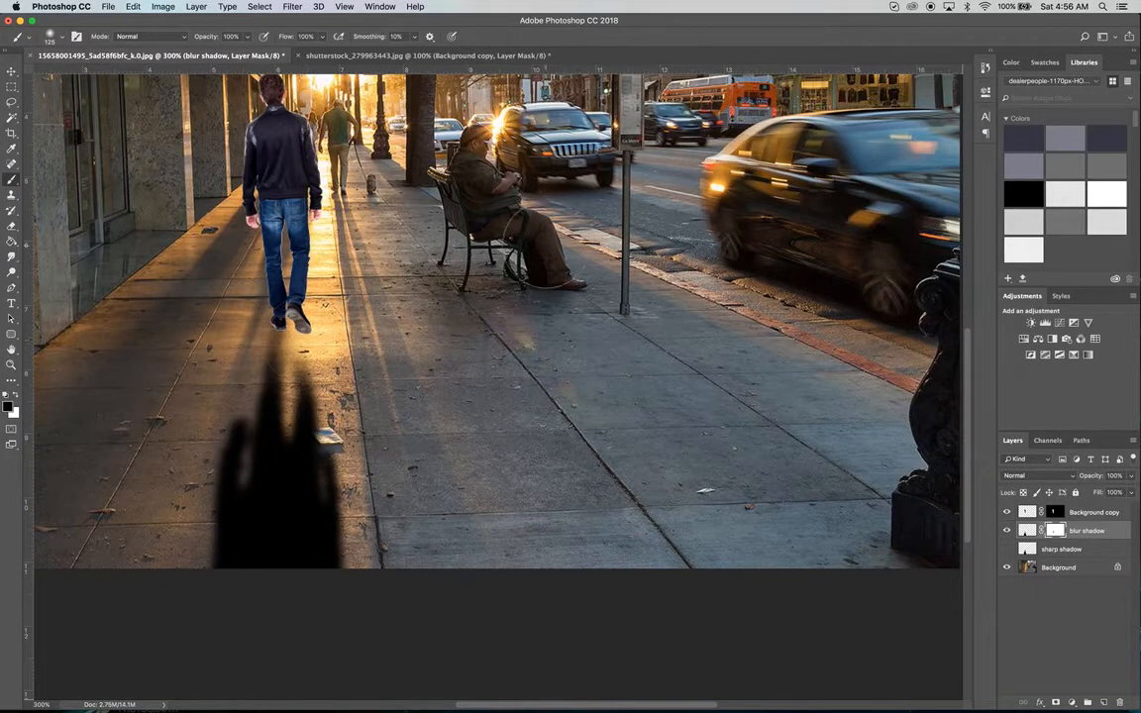
key(super+z)
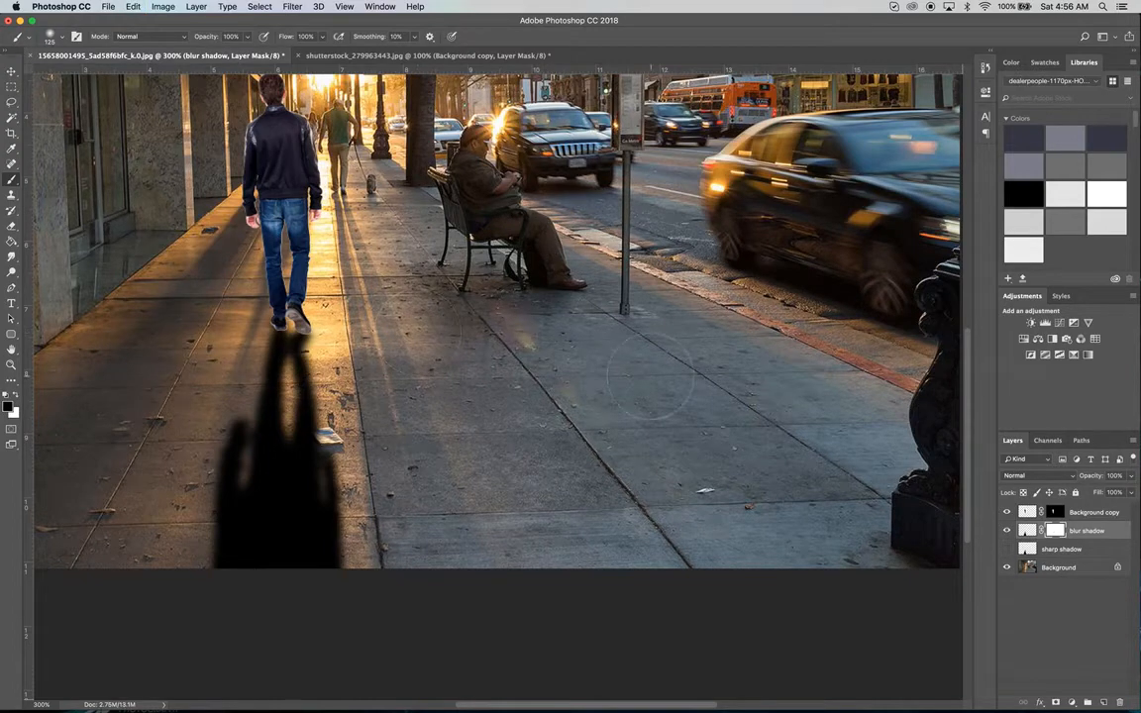
- Show the sharp shadow layer and mask the blurred shadow near the man's feet with a black brush at 36% opacity, enlarged to 250
click(1008, 549)
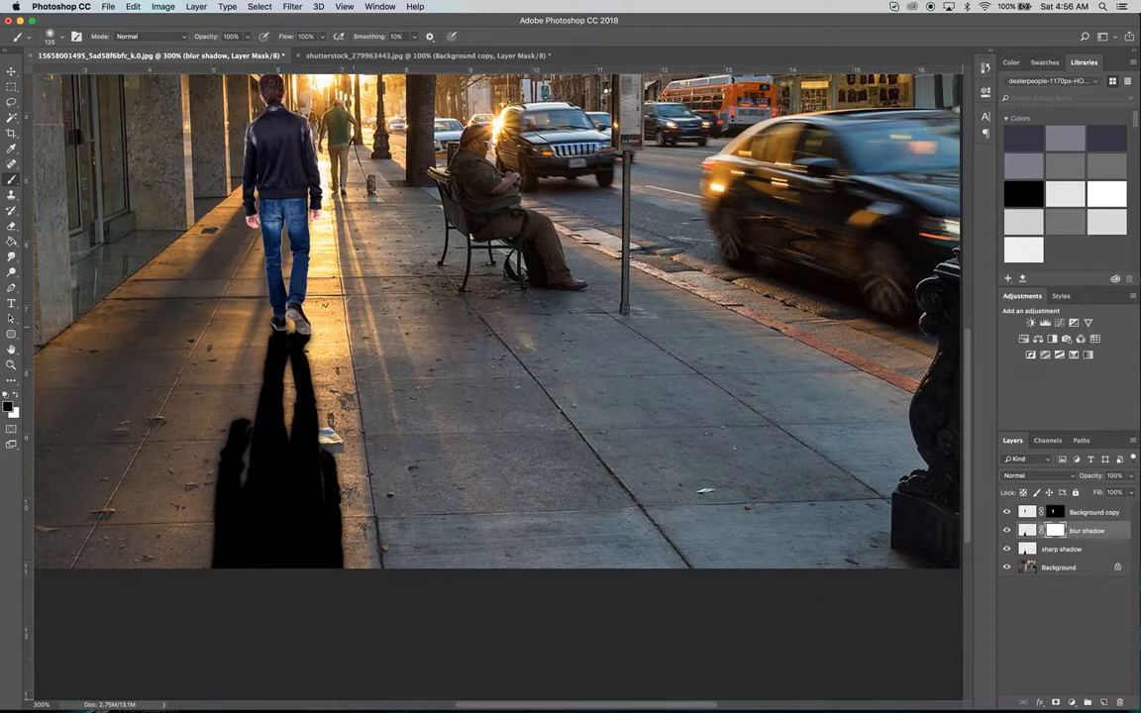
click(241, 36)
mouse_move(208, 56)
mouse_down()
mouse_move(190, 52)
mouse_move(212, 54)
mouse_up()
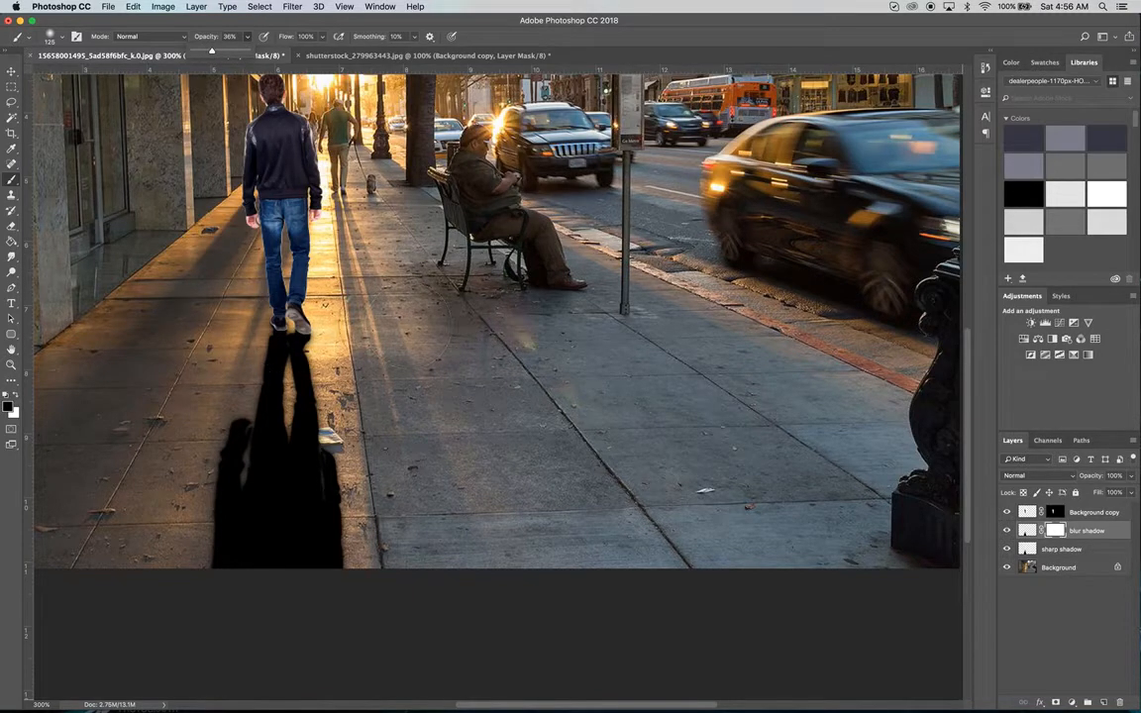
click(269, 295)
key(bracketright)
key(bracketright)
key(bracketright)
key(bracketright)
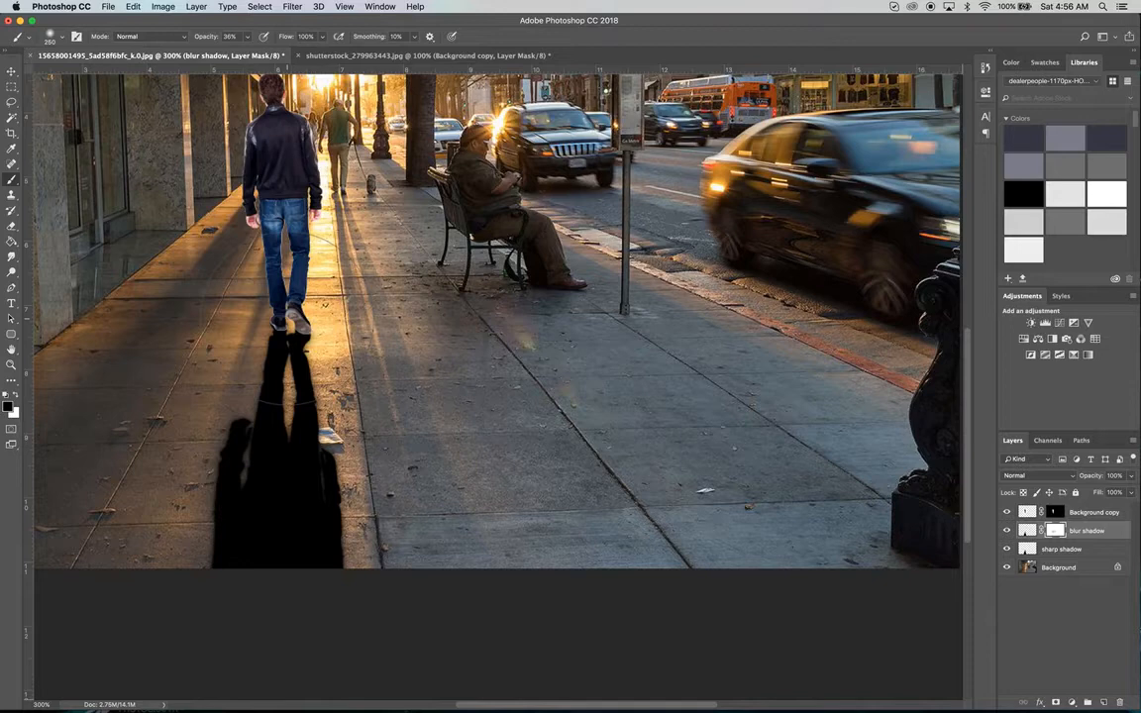
- Fade the blurred shadow closer around the shoes on its mask, reducing the brush to 150 and down to 70
key(bracketleft)
key(bracketleft)
key(bracketleft)
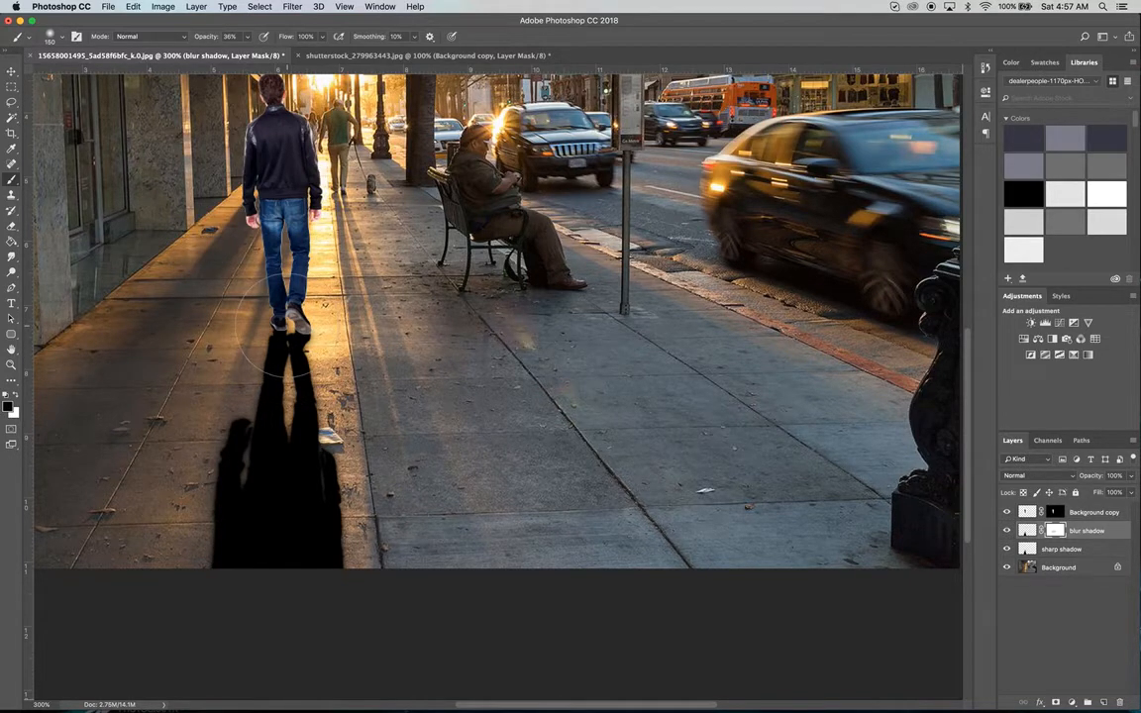
key(bracketleft)
key(bracketleft)
key(bracketleft)
key(bracketleft)
key(bracketleft)
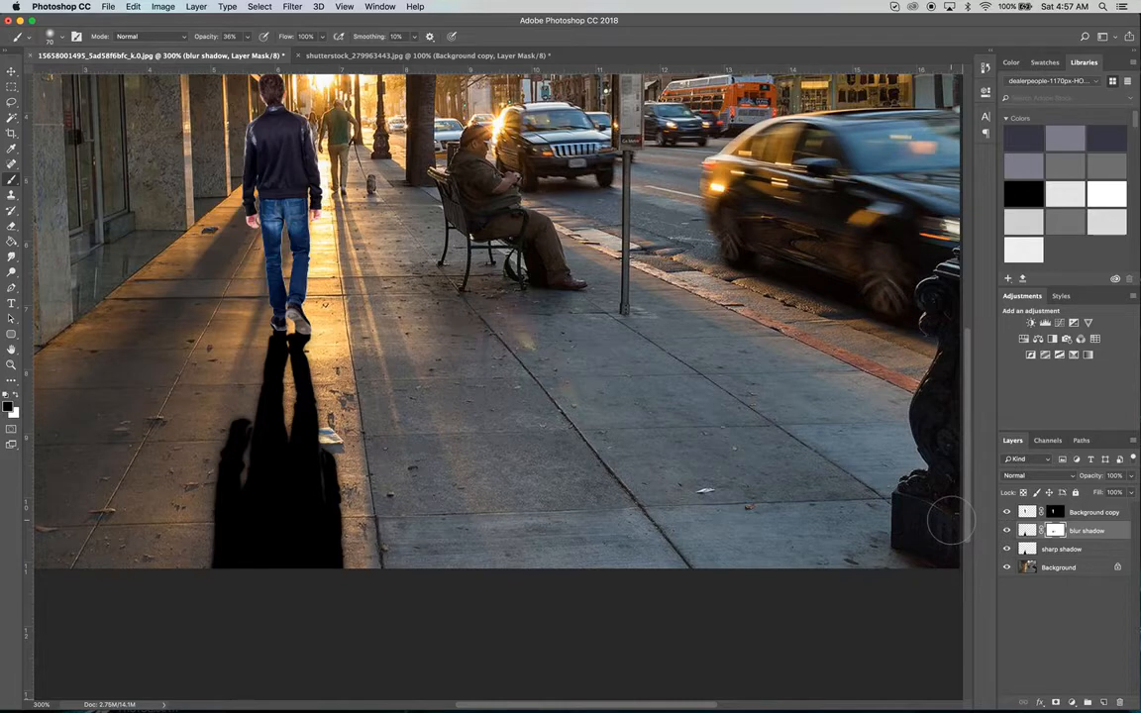
- Add a layer mask to the sharp shadow layer and enlarge the brush to 300
click(1080, 551)
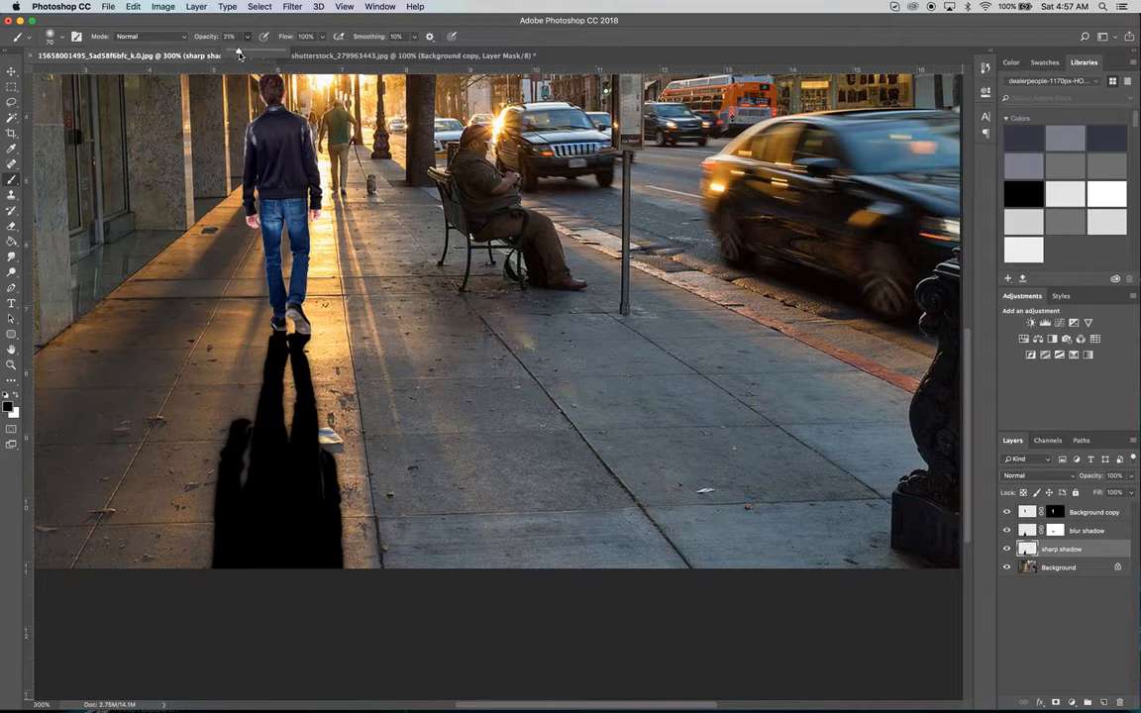
drag(238, 54, 217, 52)
key(bracketright)
key(bracketright)
key(bracketright)
key(bracketright)
key(bracketright)
key(bracketright)
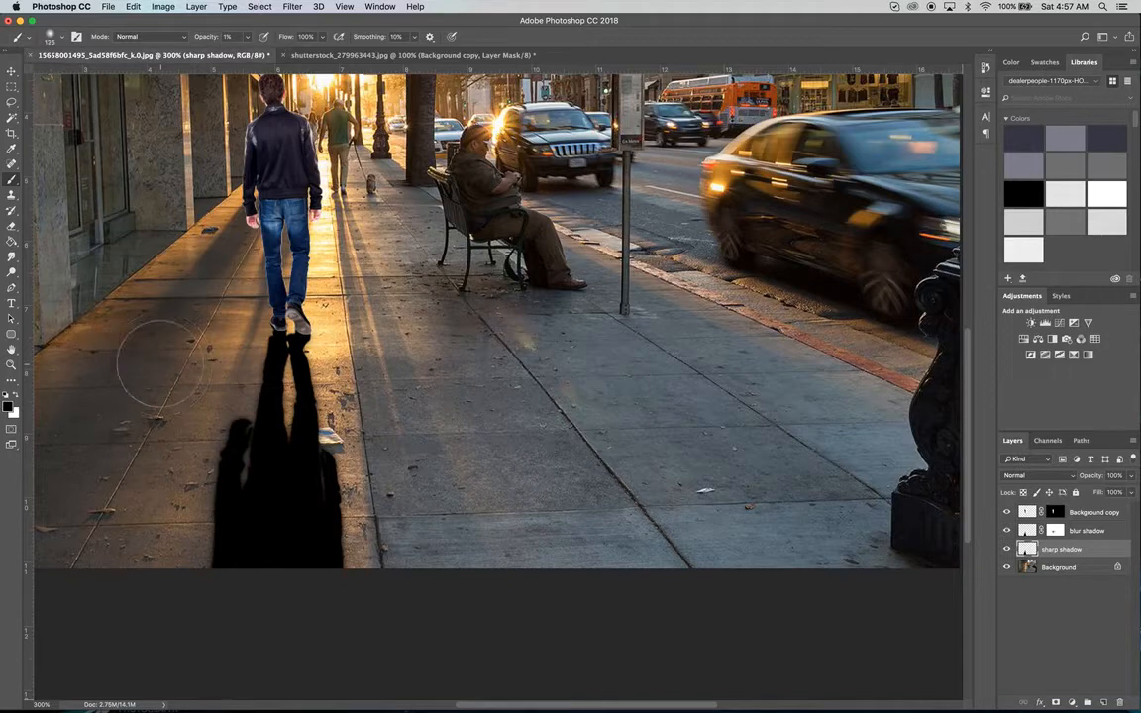
key(bracketright)
key(bracketright)
key(bracketright)
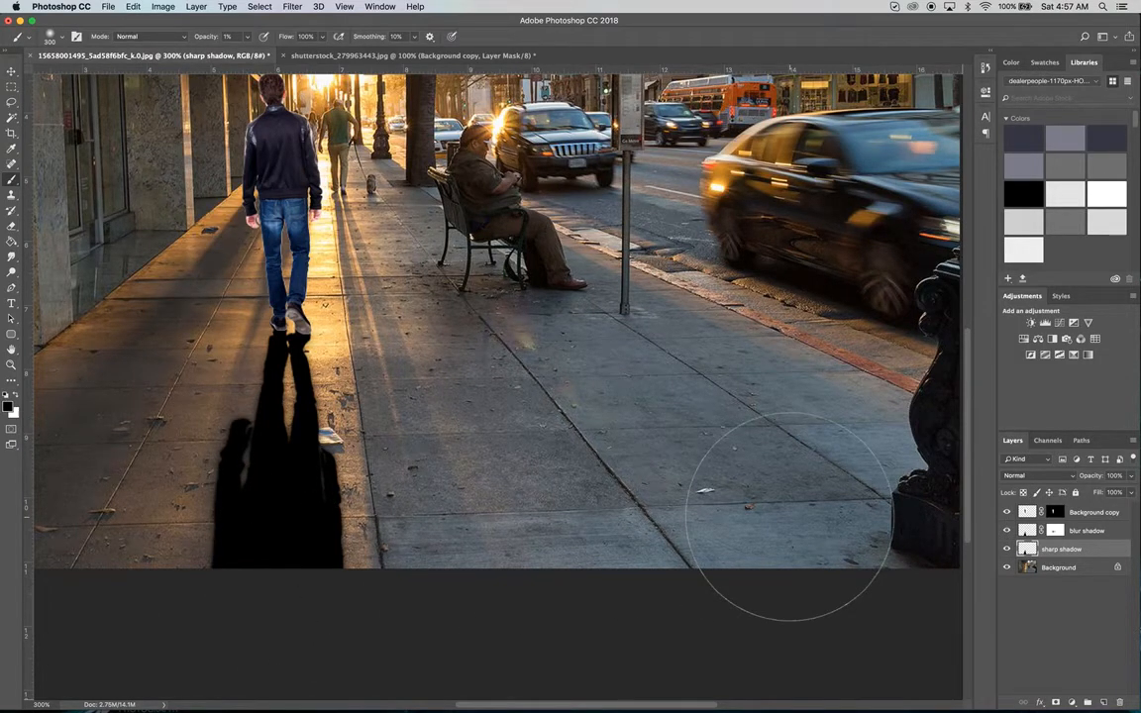
click(1055, 702)
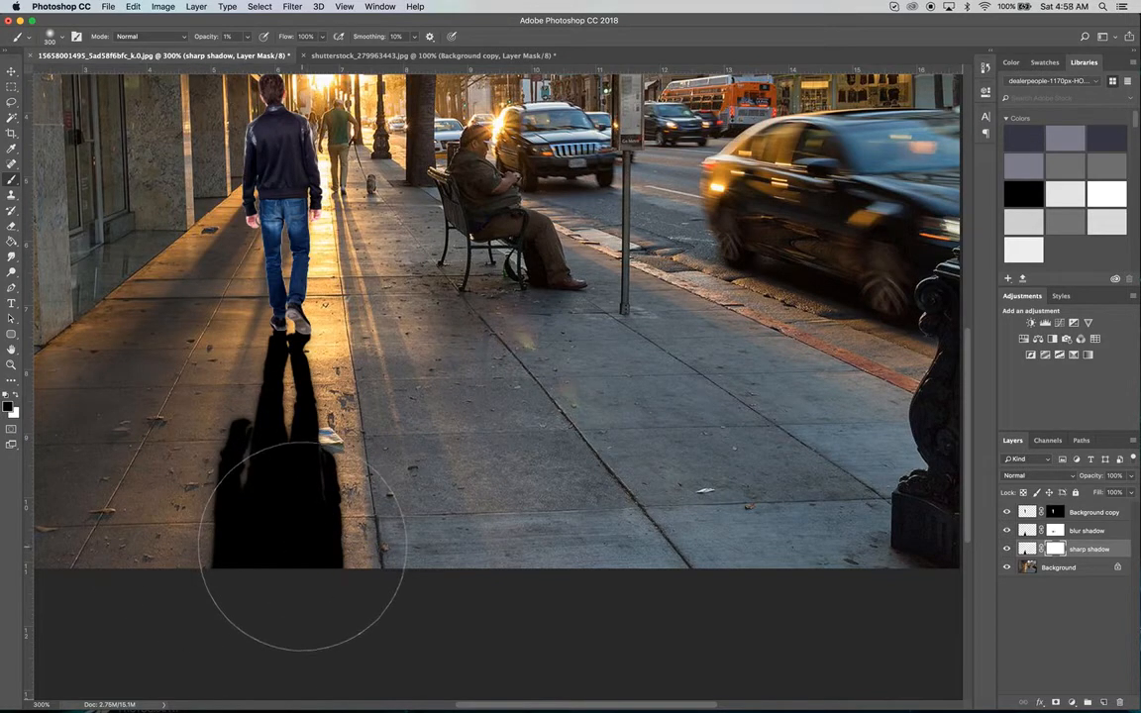
- Fade the far end of the sharp shadow on its mask with a black brush at 21% opacity
key(2)
key(1)
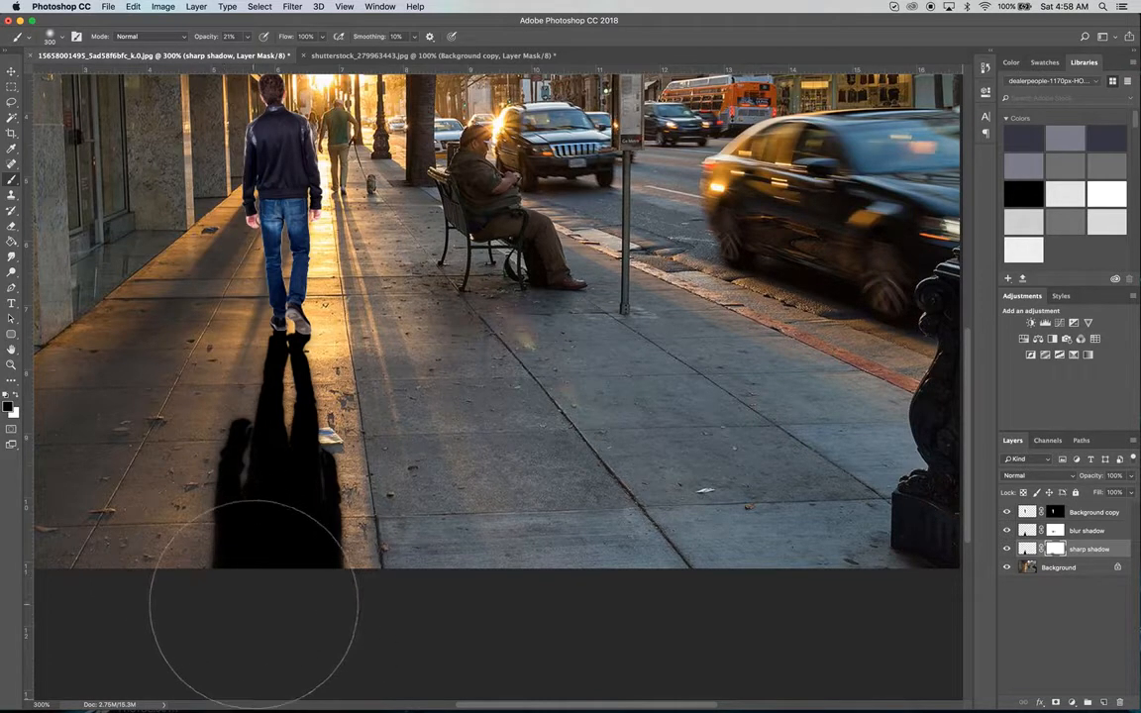
mouse_move(335, 554)
mouse_down()
mouse_move(229, 543)
mouse_move(217, 555)
mouse_up()
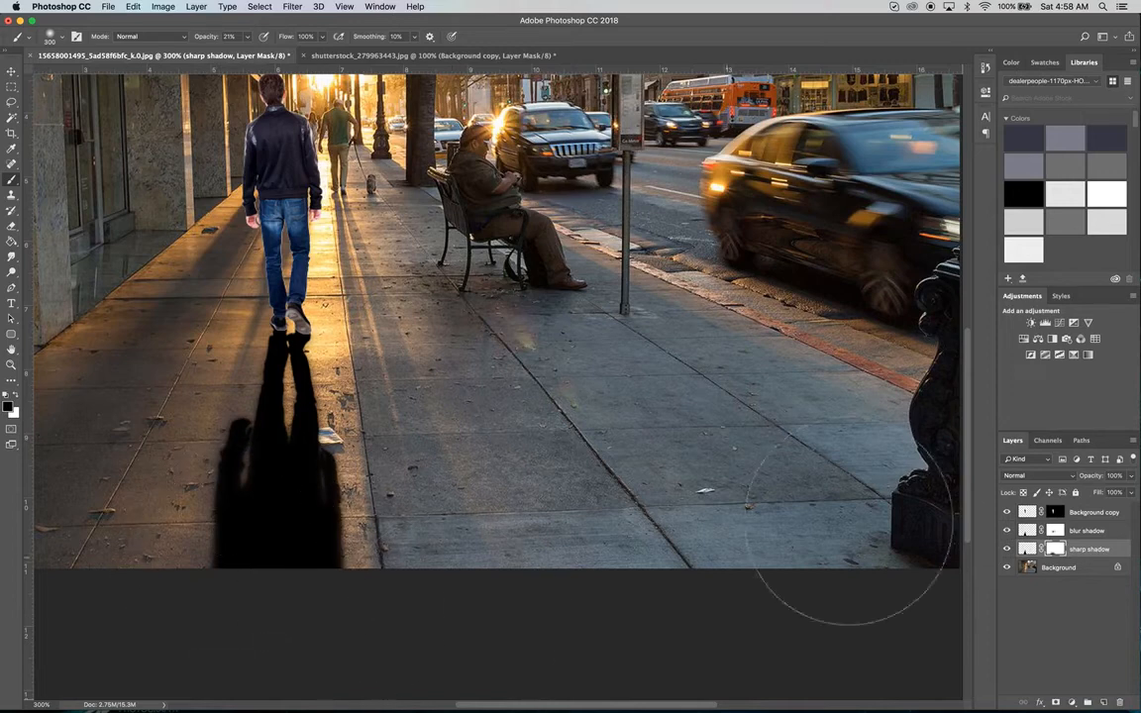
- Merge the blur shadow and sharp shadow layers into one, and toggle the merged layer's visibility to check it
click(1094, 530)
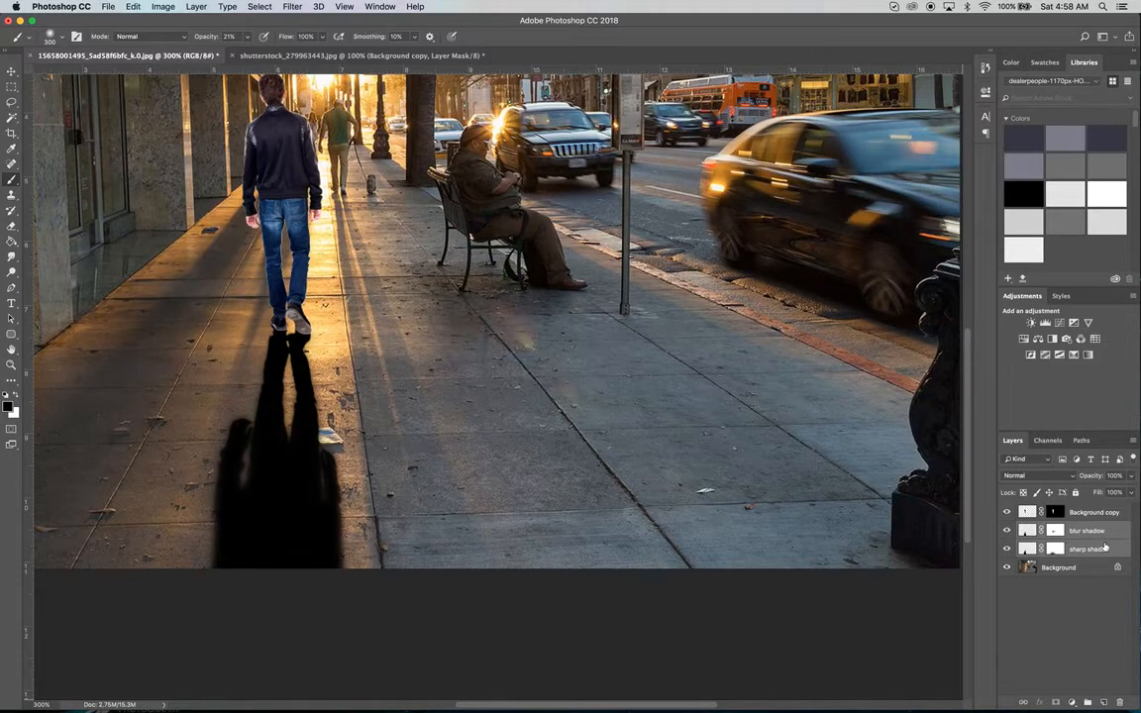
key(ctrl+e)
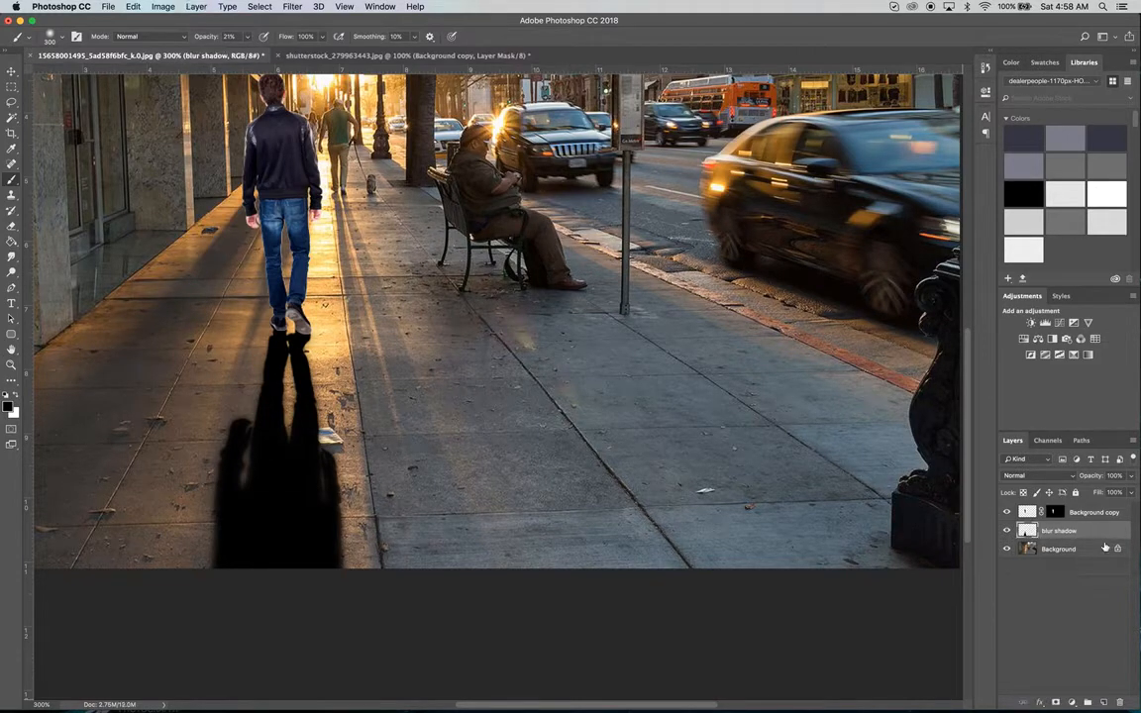
click(1006, 531)
click(1006, 531)
scroll(213, 243, up, 1)
scroll(213, 243, up, 5)
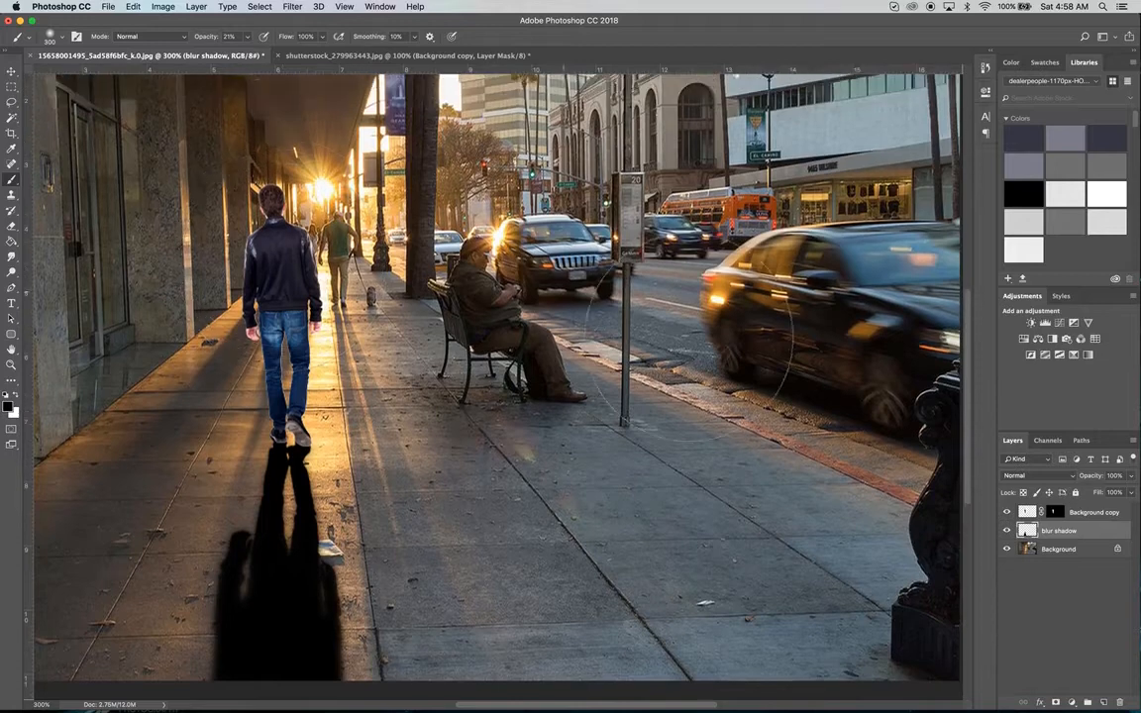
- Select the man and shadow layers together, scale them to about 87%, and move them farther up the sidewalk
click(11, 72)
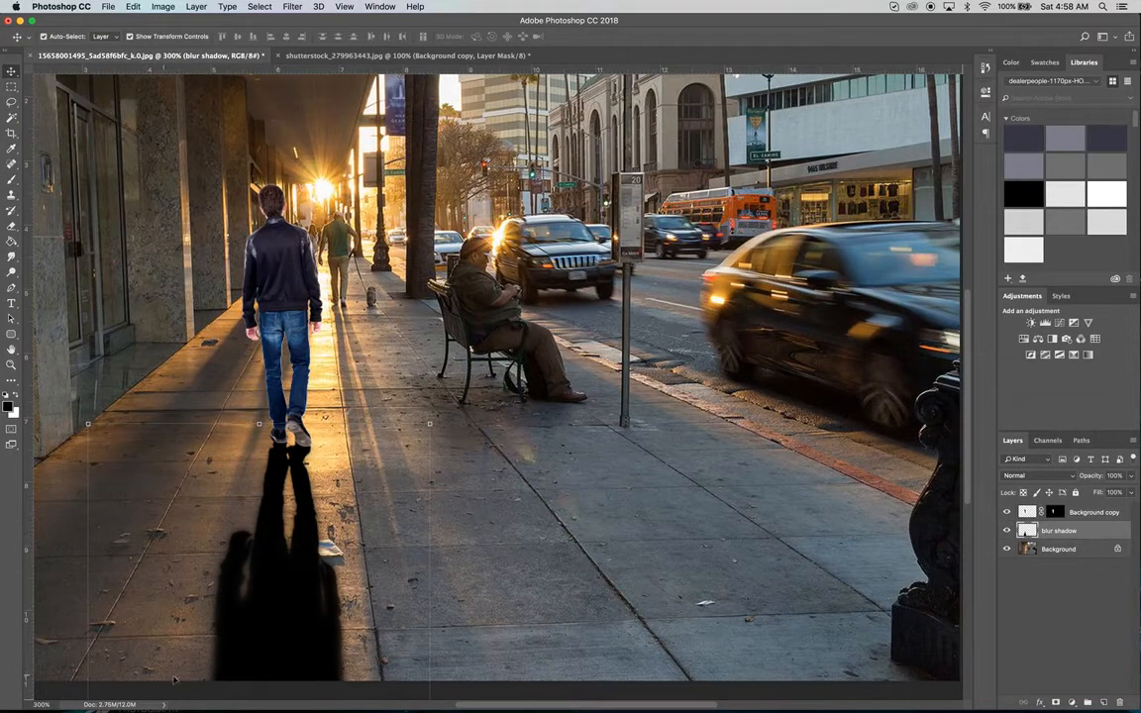
drag(298, 572, 297, 353)
key(super+z)
click(1097, 512)
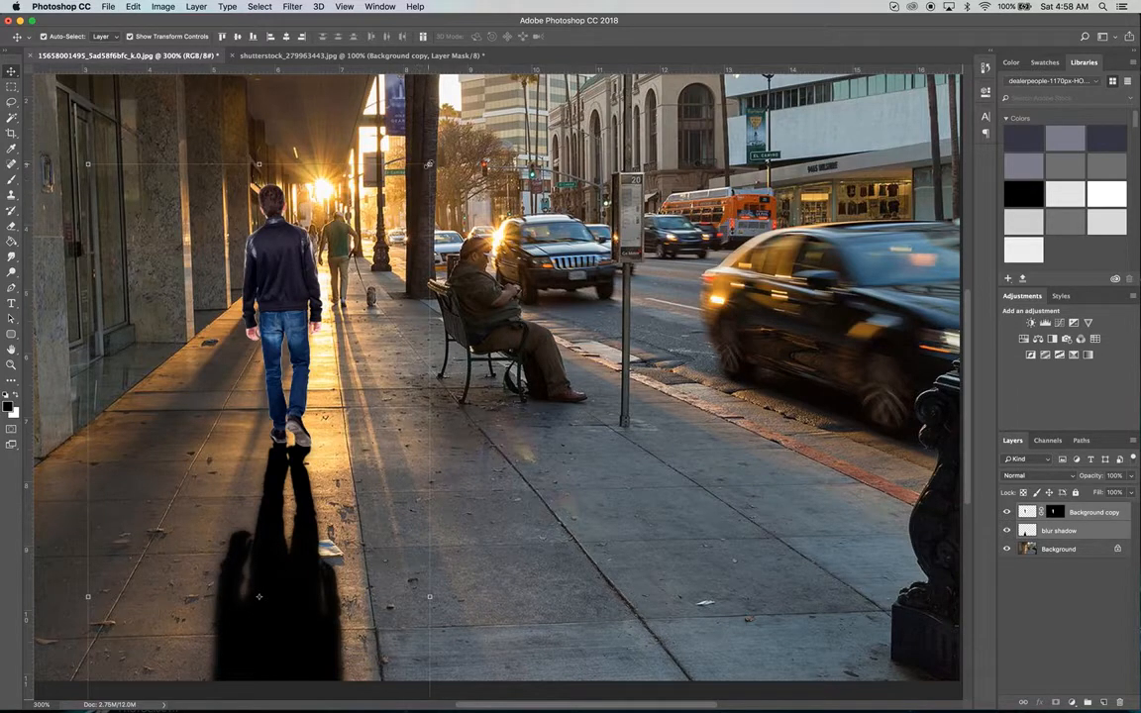
drag(429, 164, 362, 261)
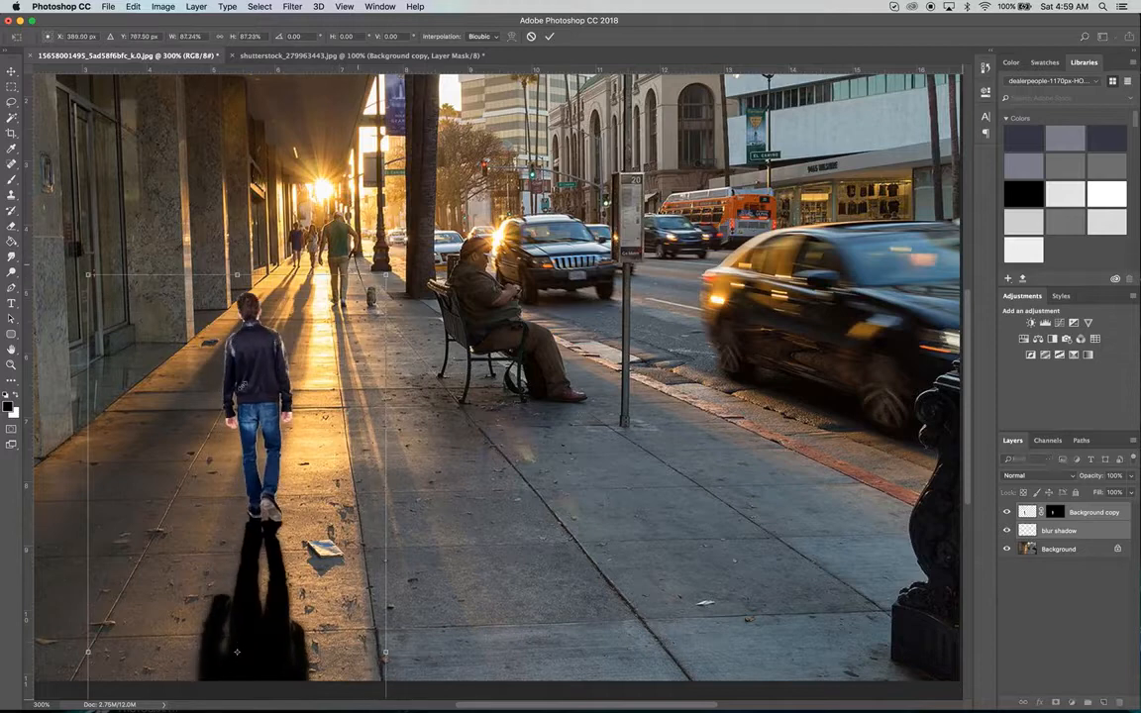
drag(274, 415, 314, 236)
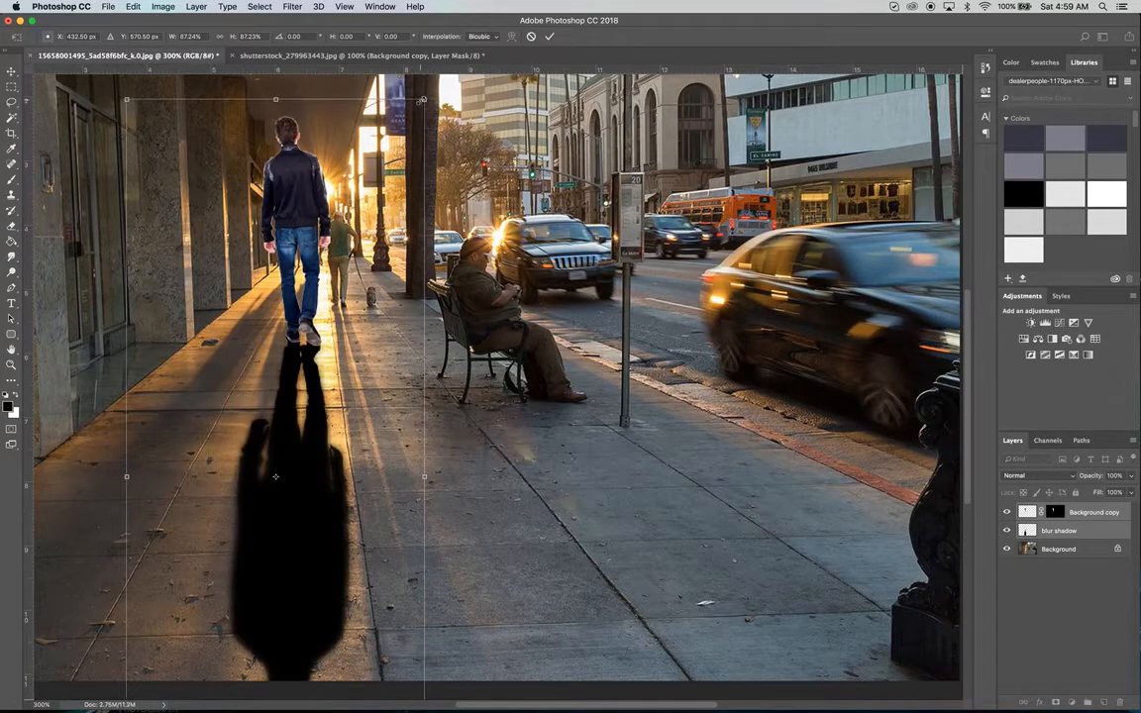
- Scale the man and shadow down to about 62.5%, place him just behind the man in green, and apply the transformation
drag(424, 99, 375, 221)
drag(285, 381, 309, 327)
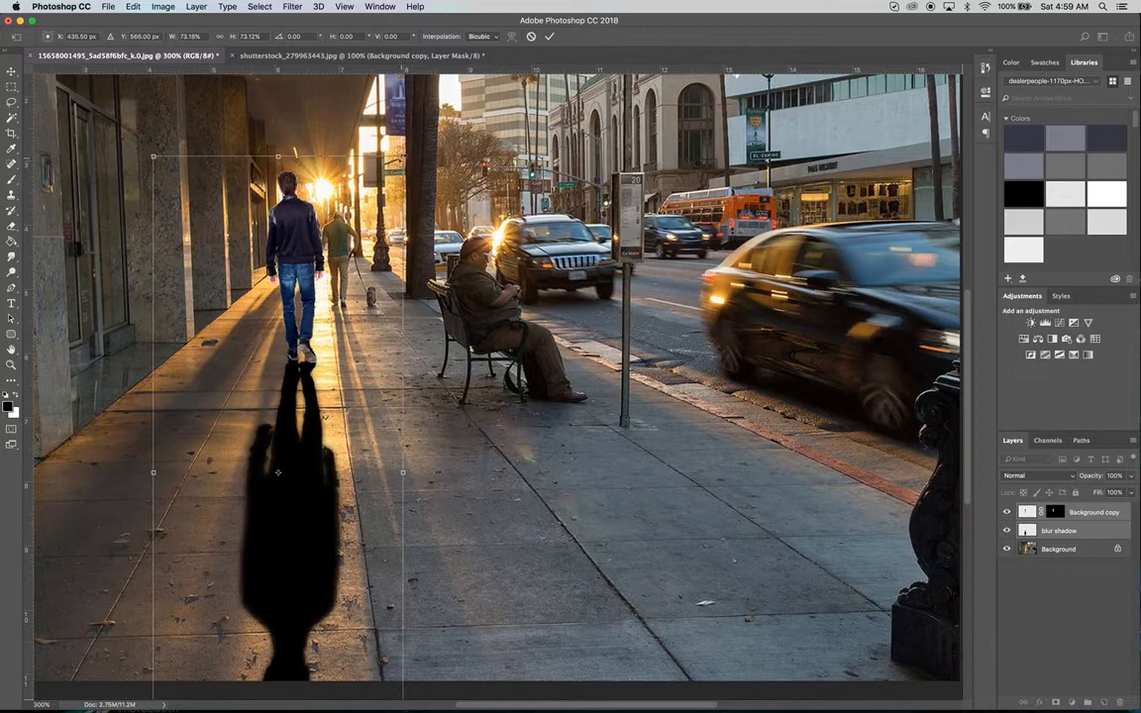
drag(402, 156, 369, 241)
drag(302, 367, 328, 290)
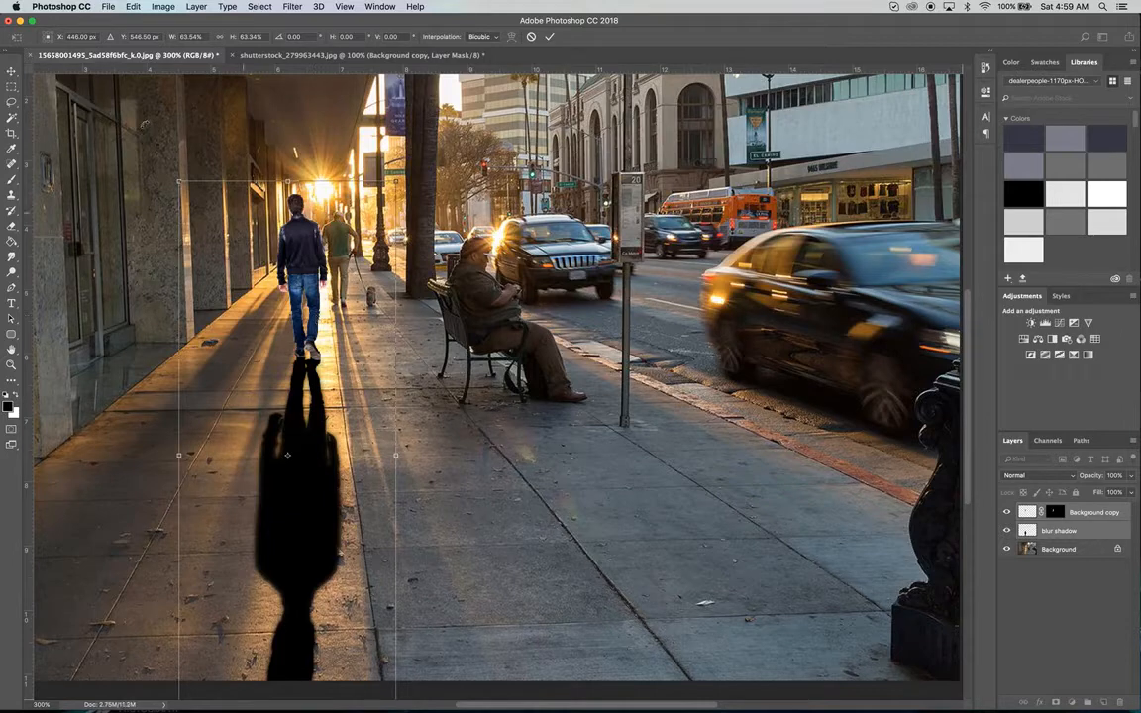
drag(396, 181, 391, 194)
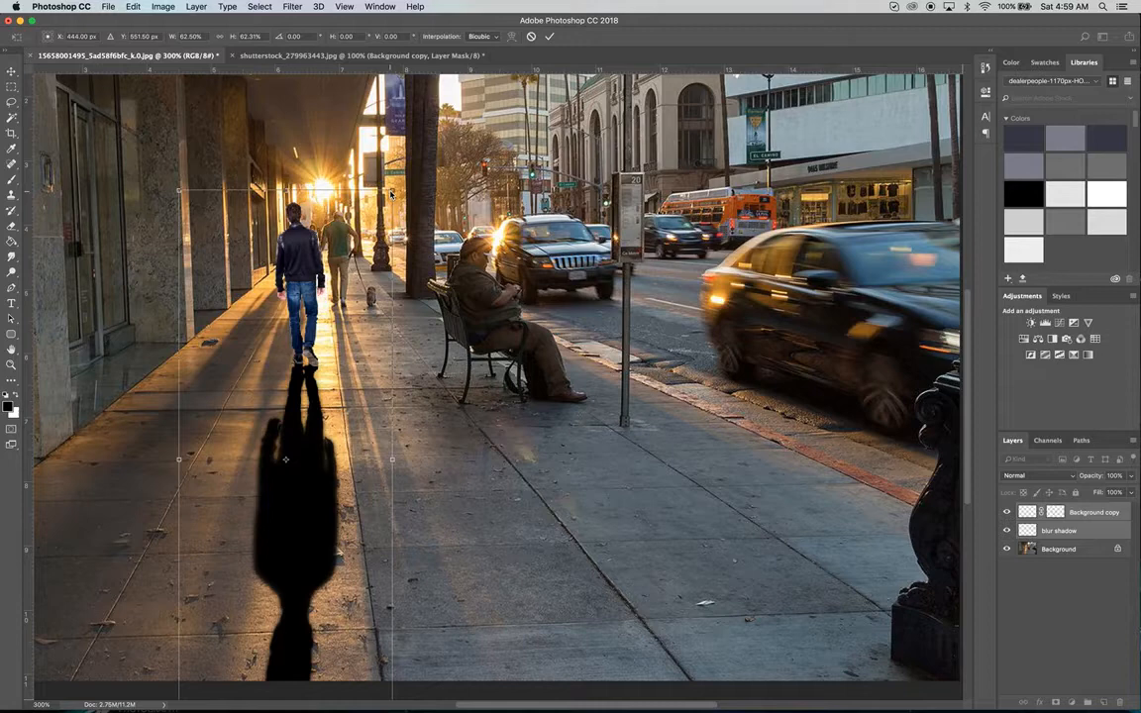
click(11, 72)
click(670, 240)
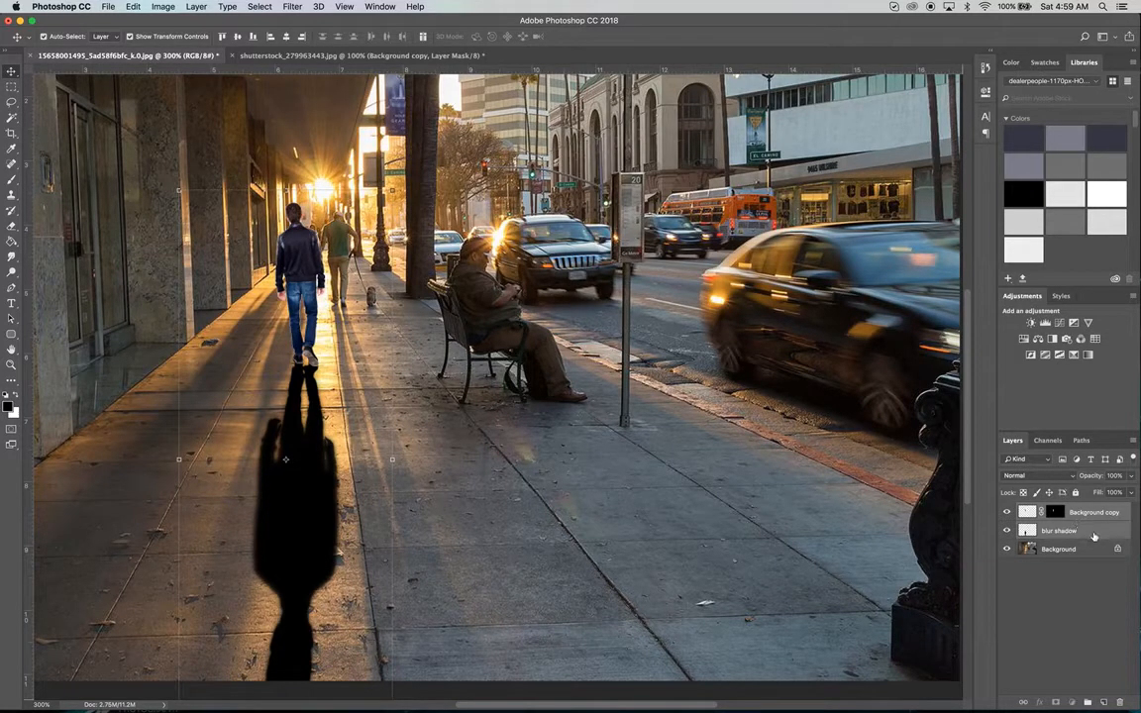
- Stretch only the blur shadow layer vertically to about 198.6%, from the man's shoes to beyond the photo's lower edge
click(1076, 530)
scroll(345, 641, down, 5)
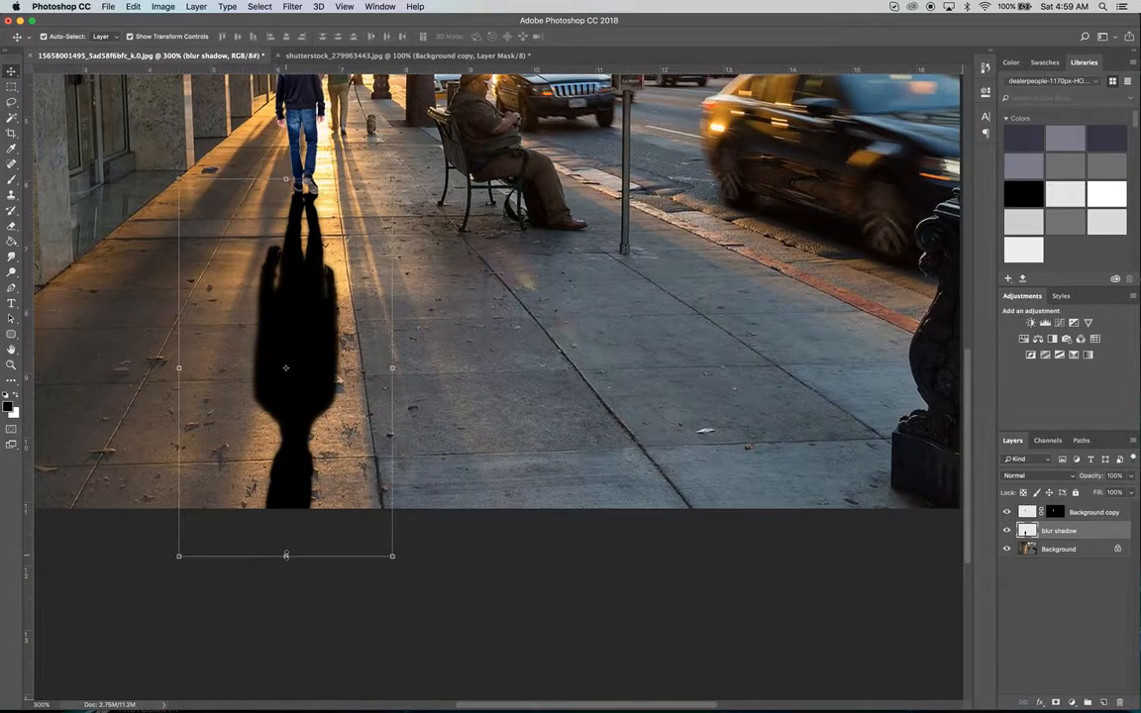
drag(285, 554, 290, 709)
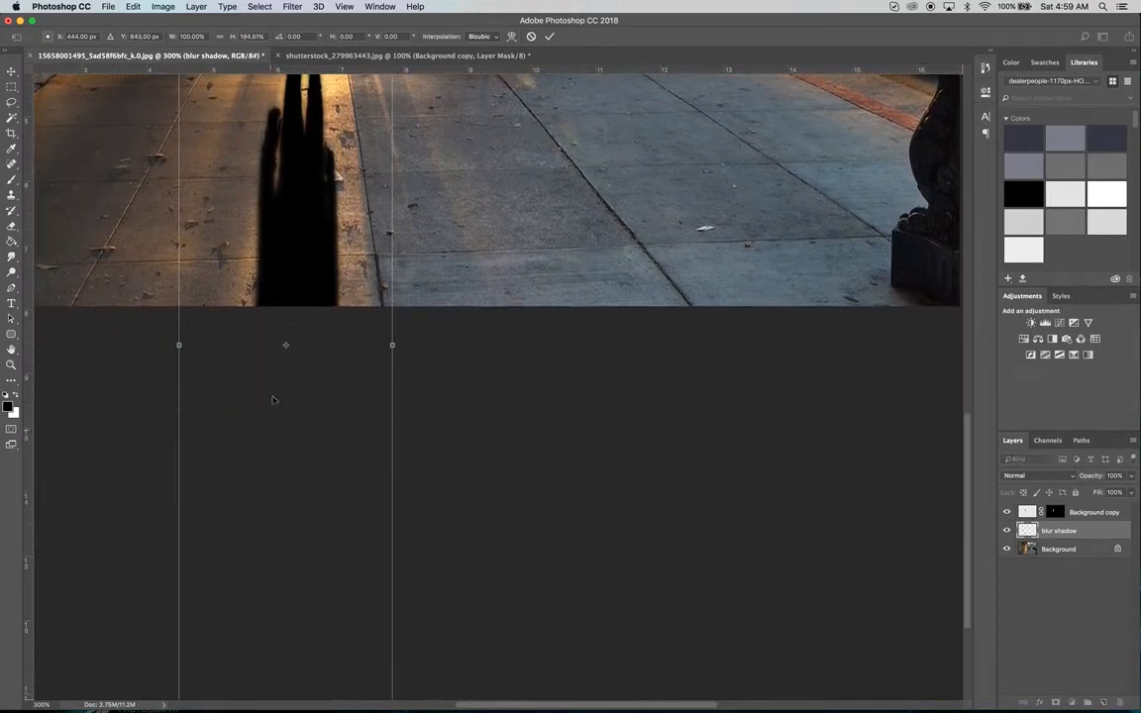
scroll(276, 401, up, 6)
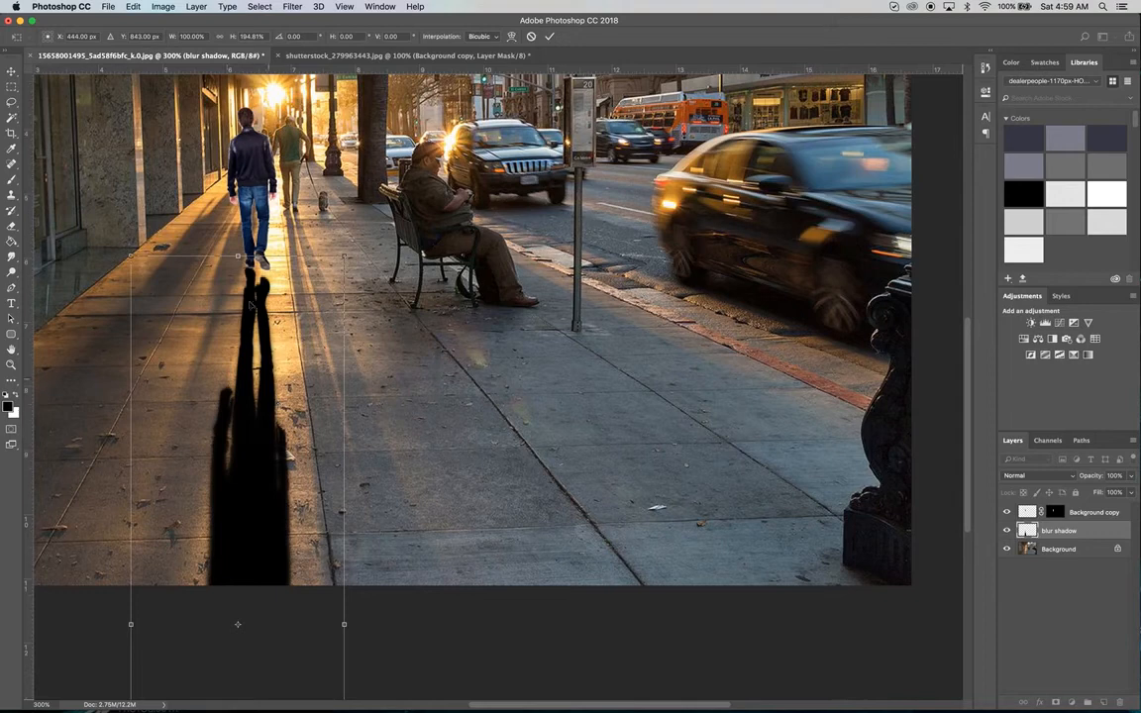
drag(238, 256, 238, 242)
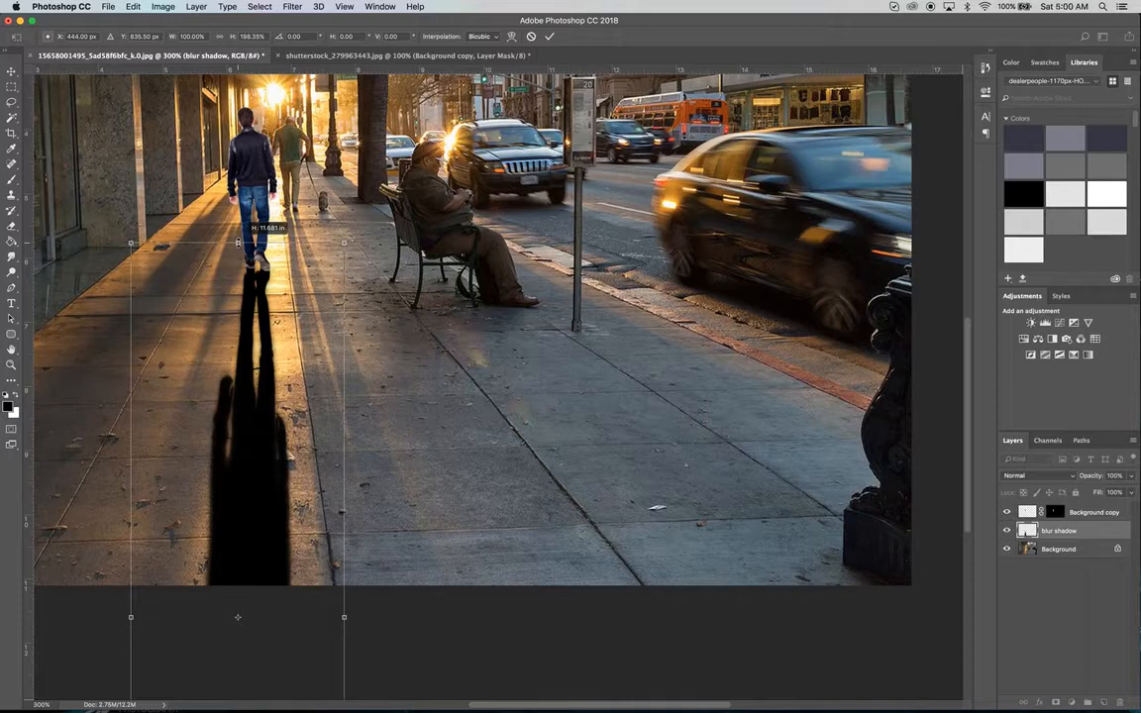
drag(238, 242, 238, 240)
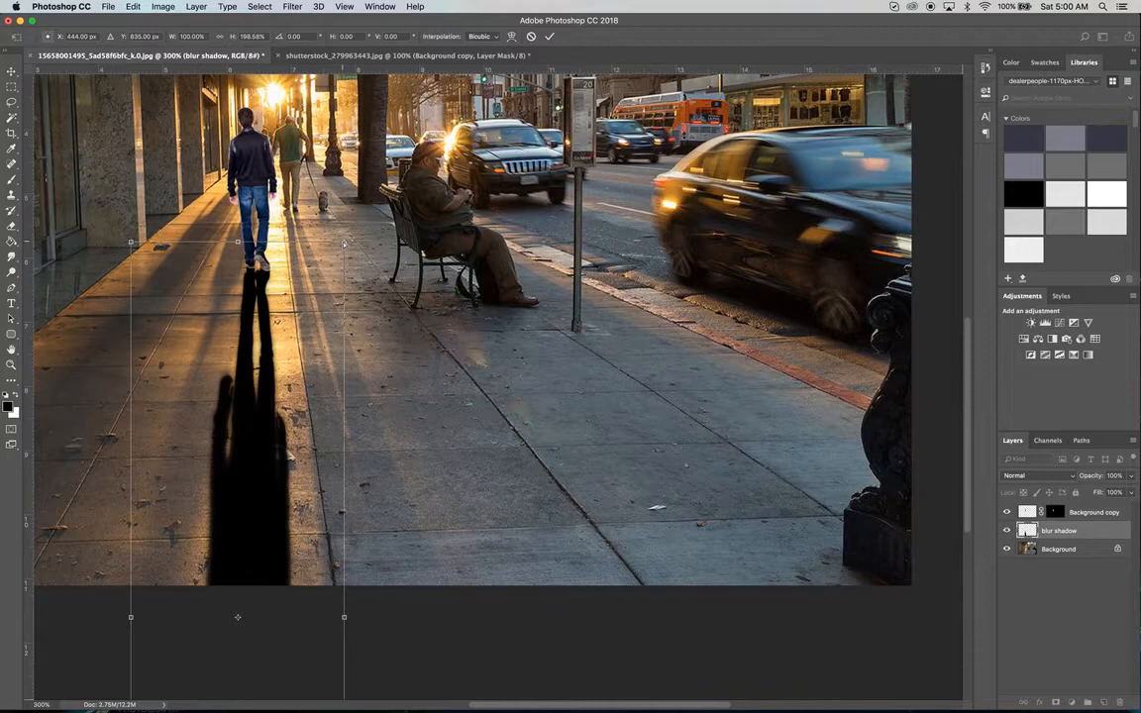
- Distort the upper corners of the shadow slightly inward to align it with the shoes, and apply the transformation
drag(342, 244, 340, 243)
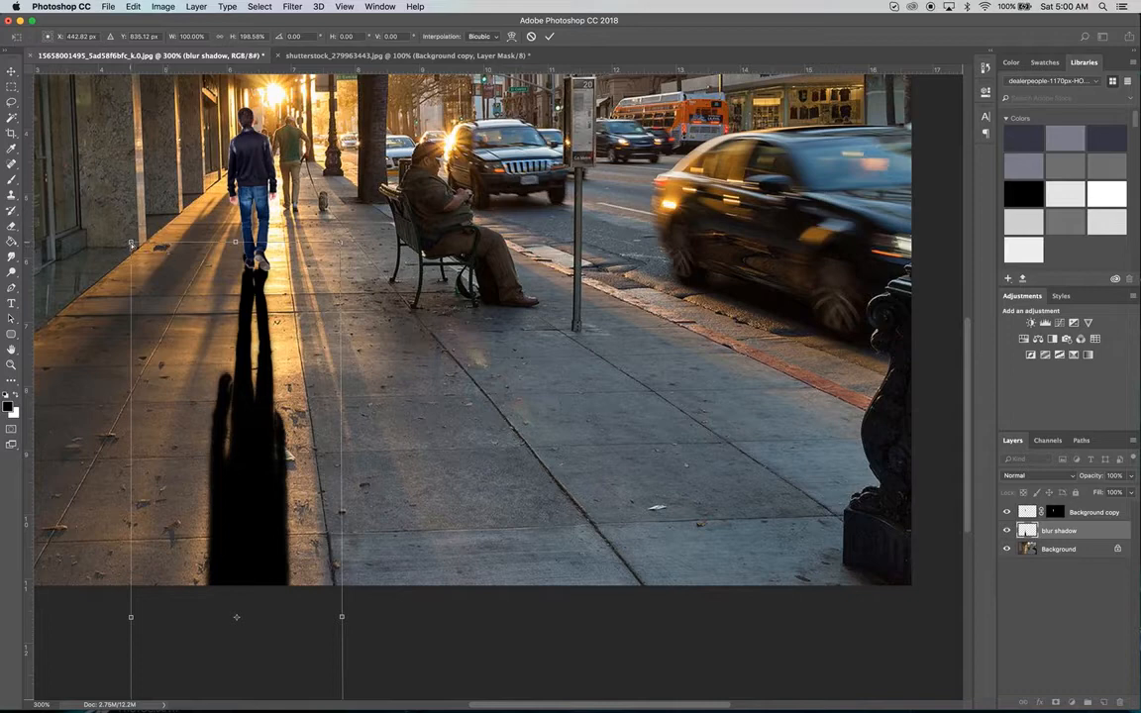
drag(130, 244, 138, 244)
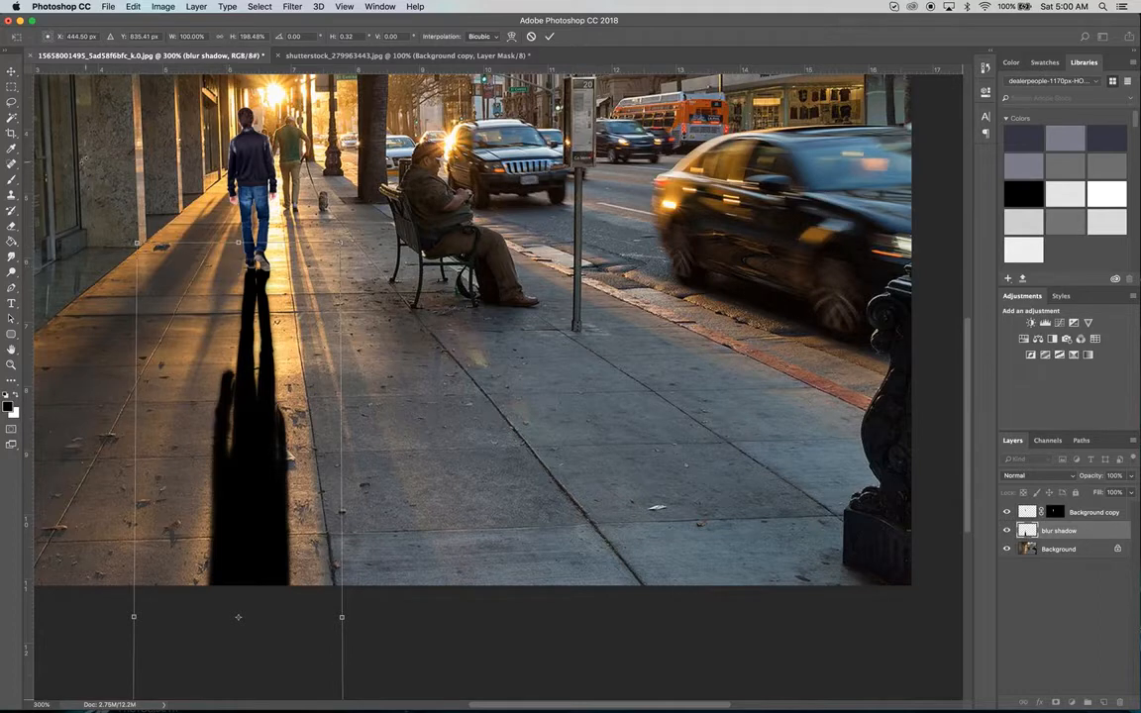
click(11, 70)
click(674, 240)
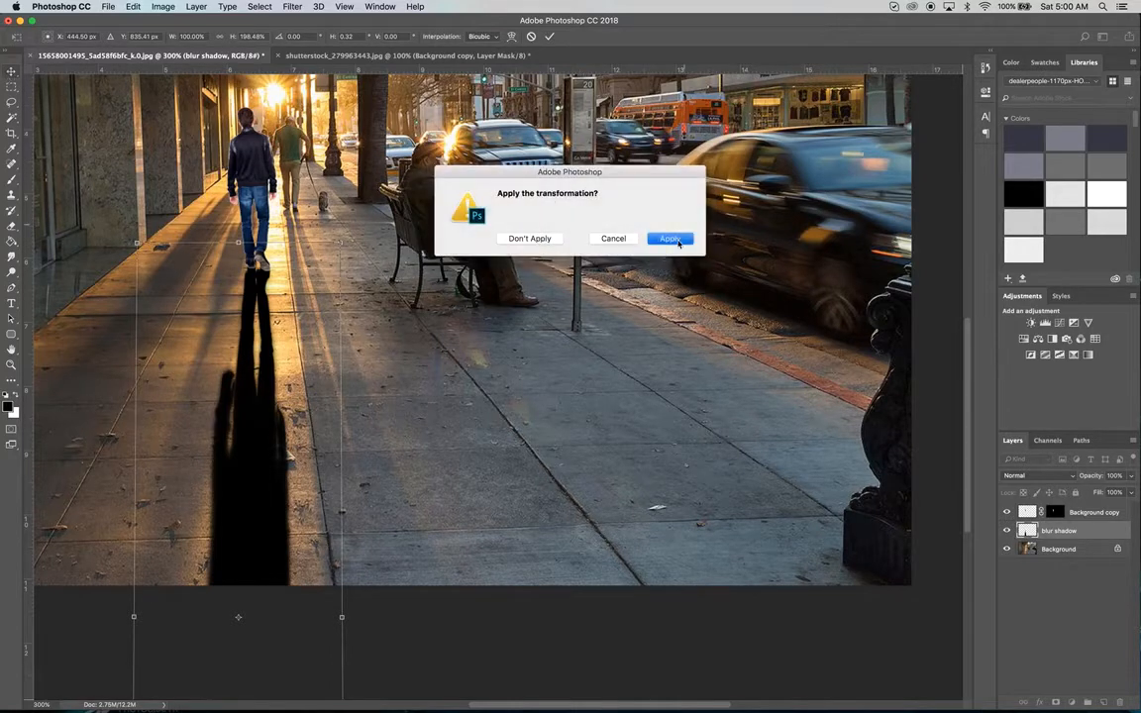
- Reduce the brush size to 11 for detail painting around the man's shoes at 1200% zoom
click(10, 365)
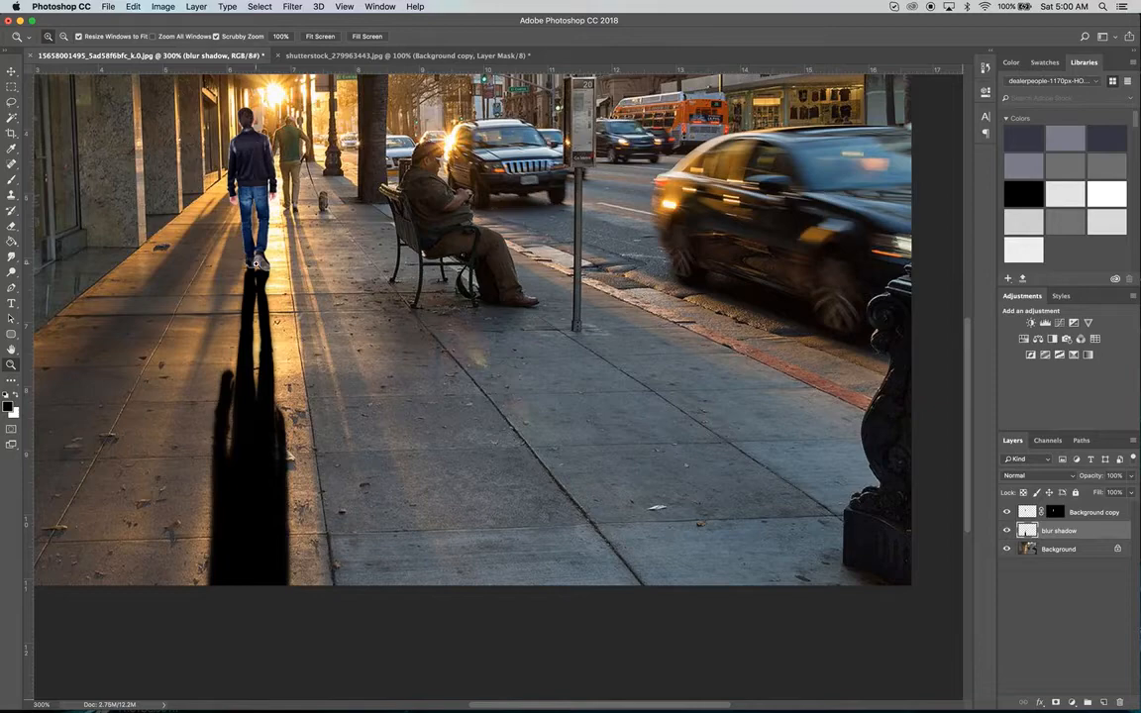
drag(255, 264, 255, 264)
click(255, 263)
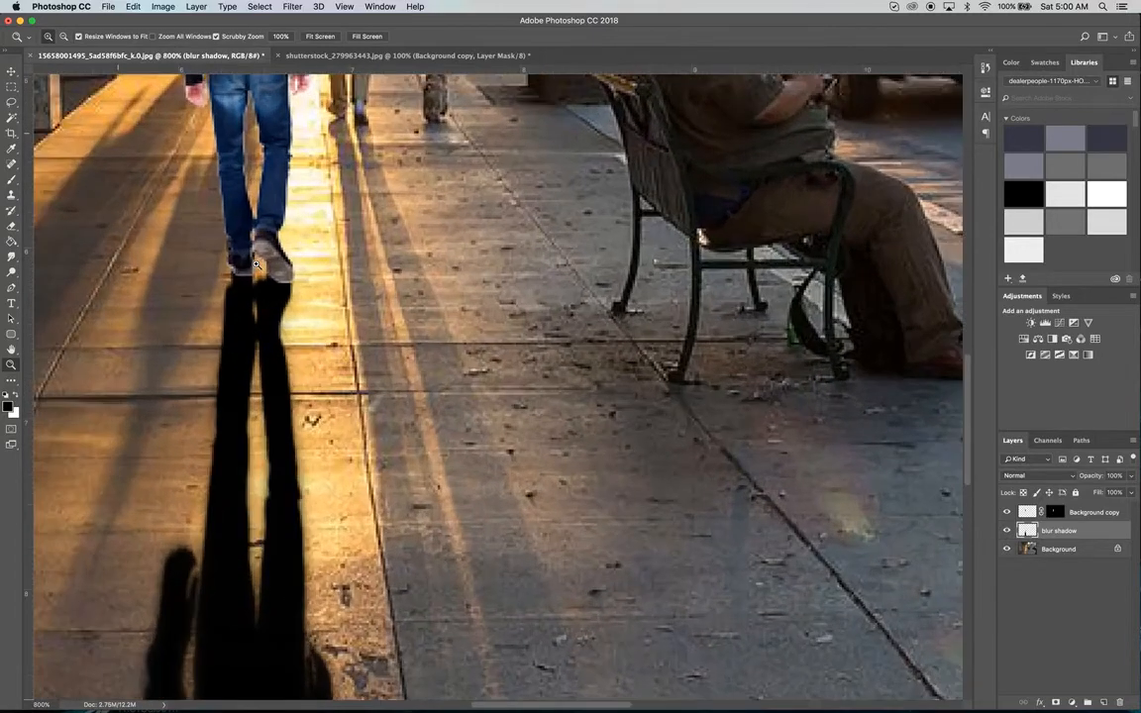
click(256, 263)
click(255, 263)
alt+click(281, 313)
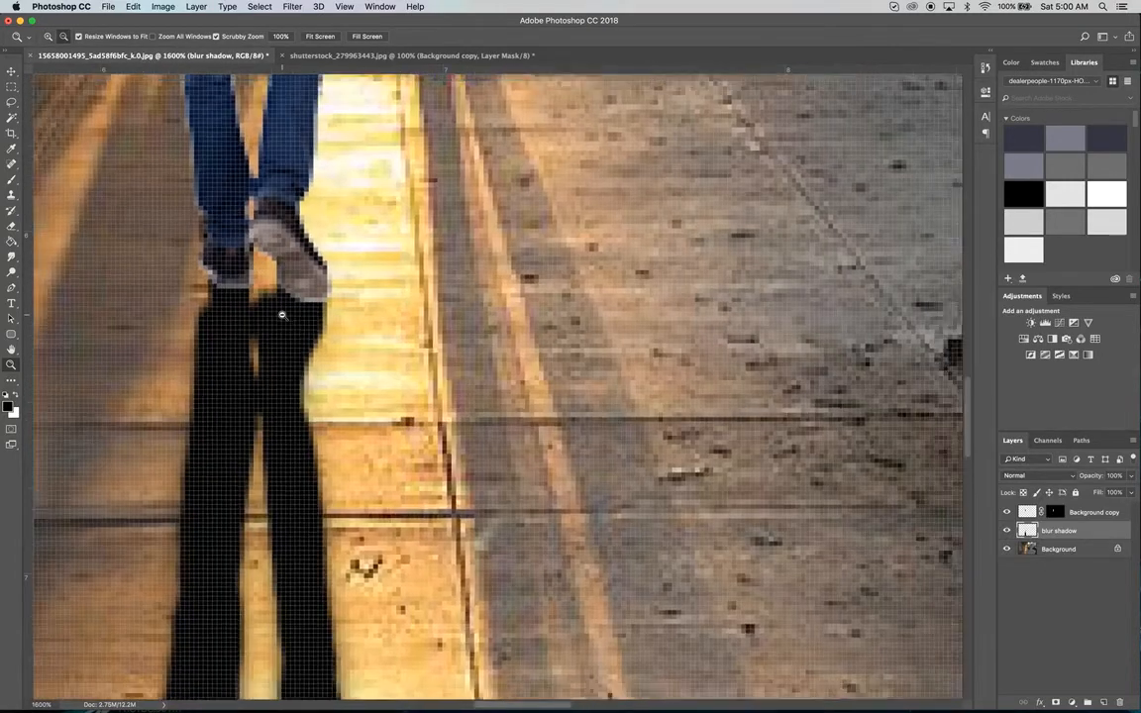
alt+click(276, 314)
alt+click(266, 314)
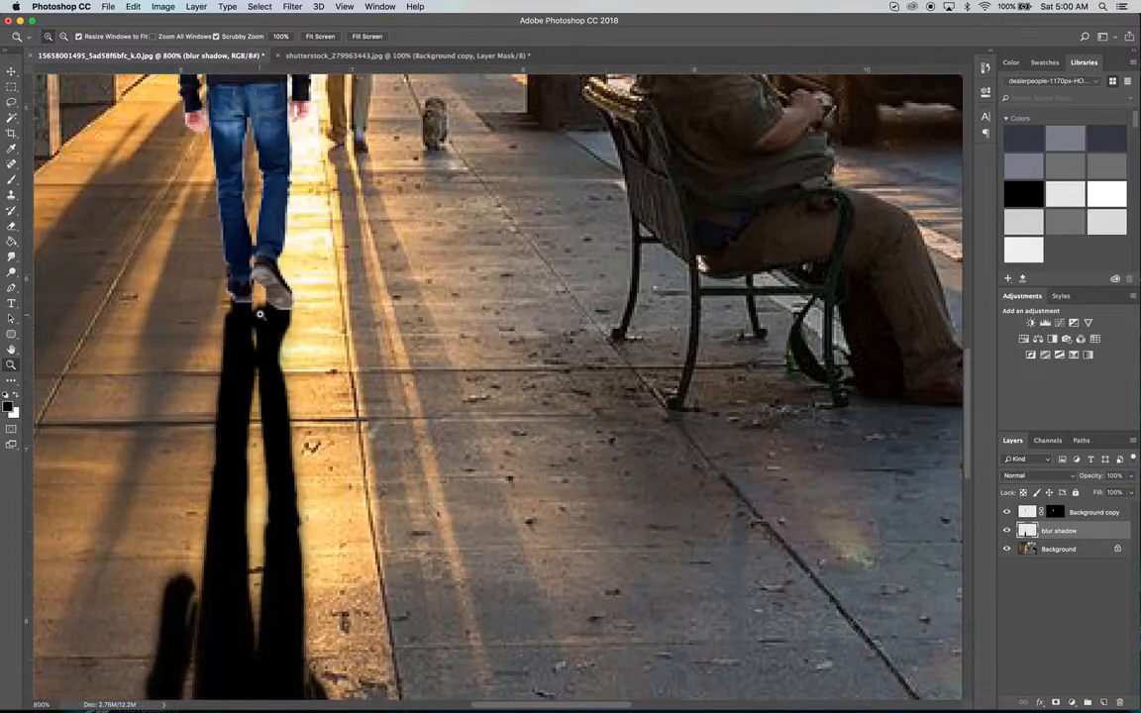
click(260, 323)
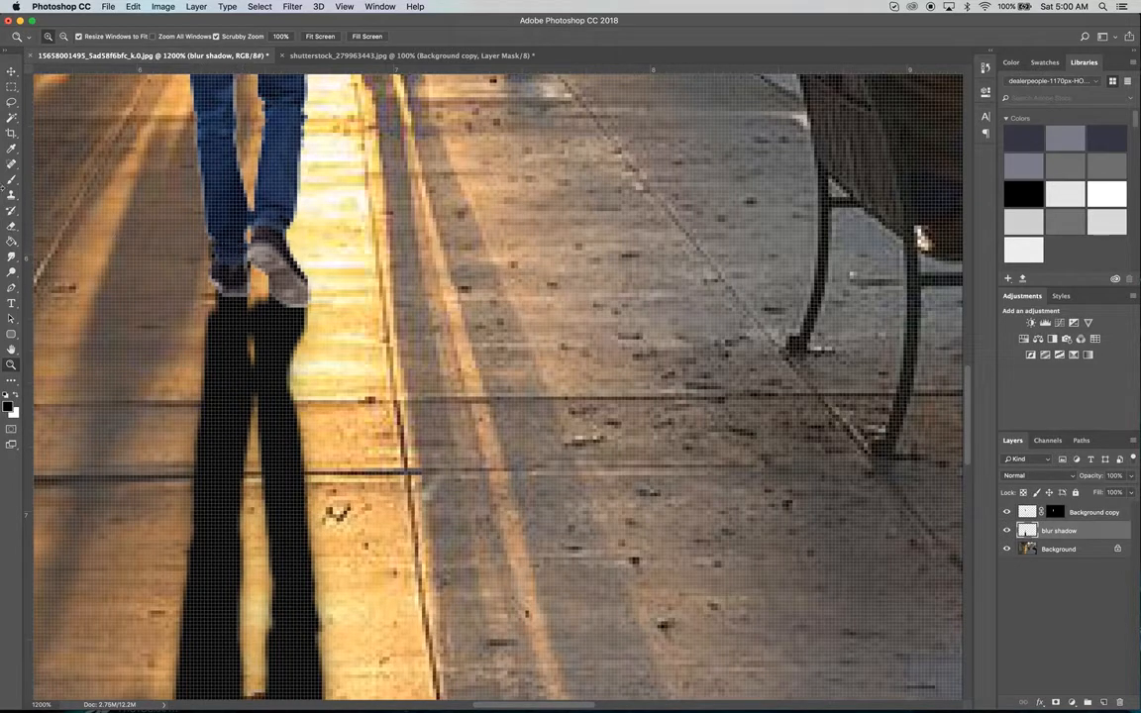
click(13, 182)
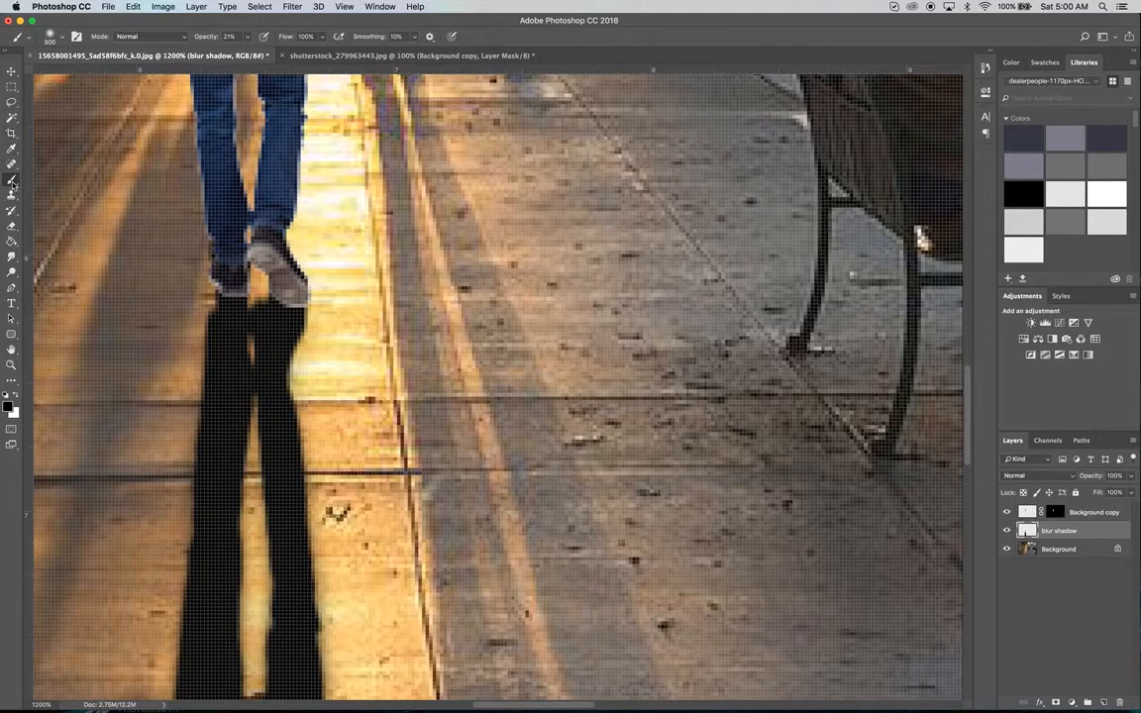
click(58, 36)
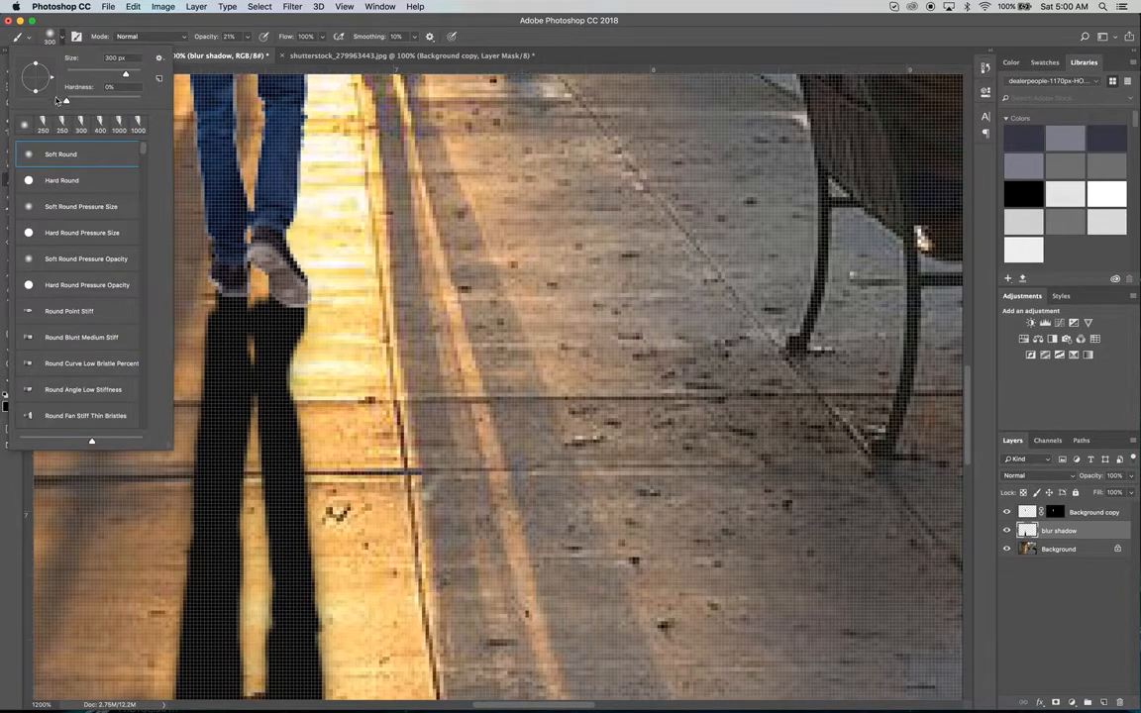
click(67, 74)
click(432, 26)
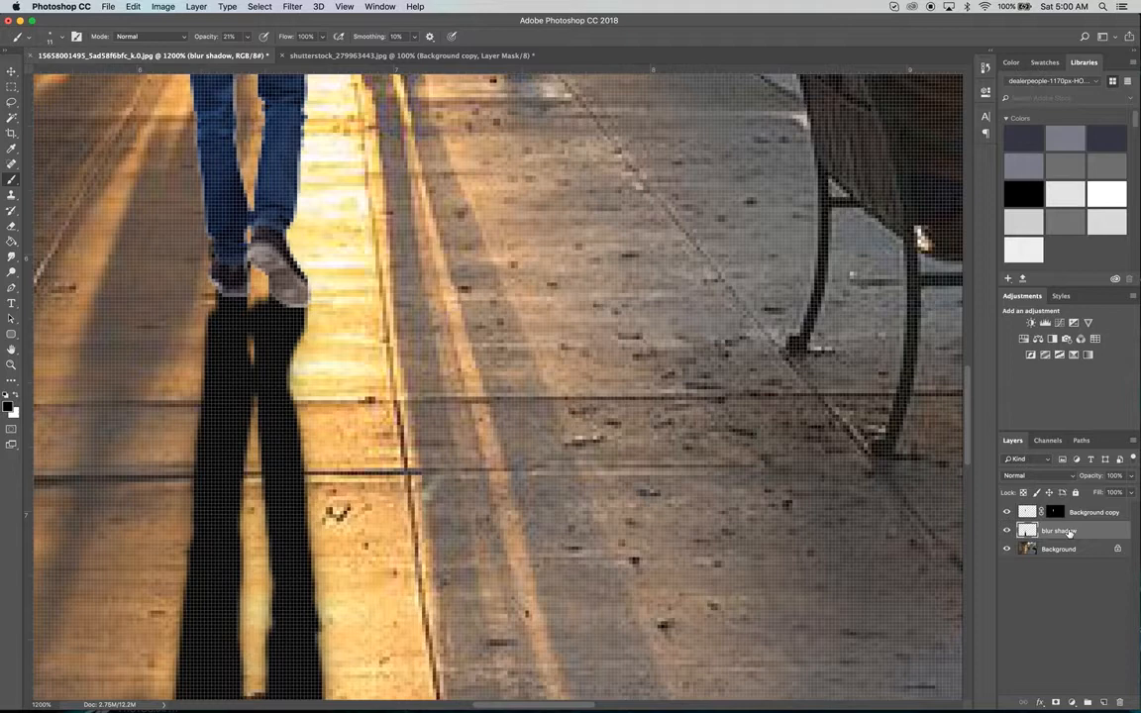
- Create a new layer above the blur shadow and paint black with a small brush to join the shadow to the man's shoes
click(1103, 702)
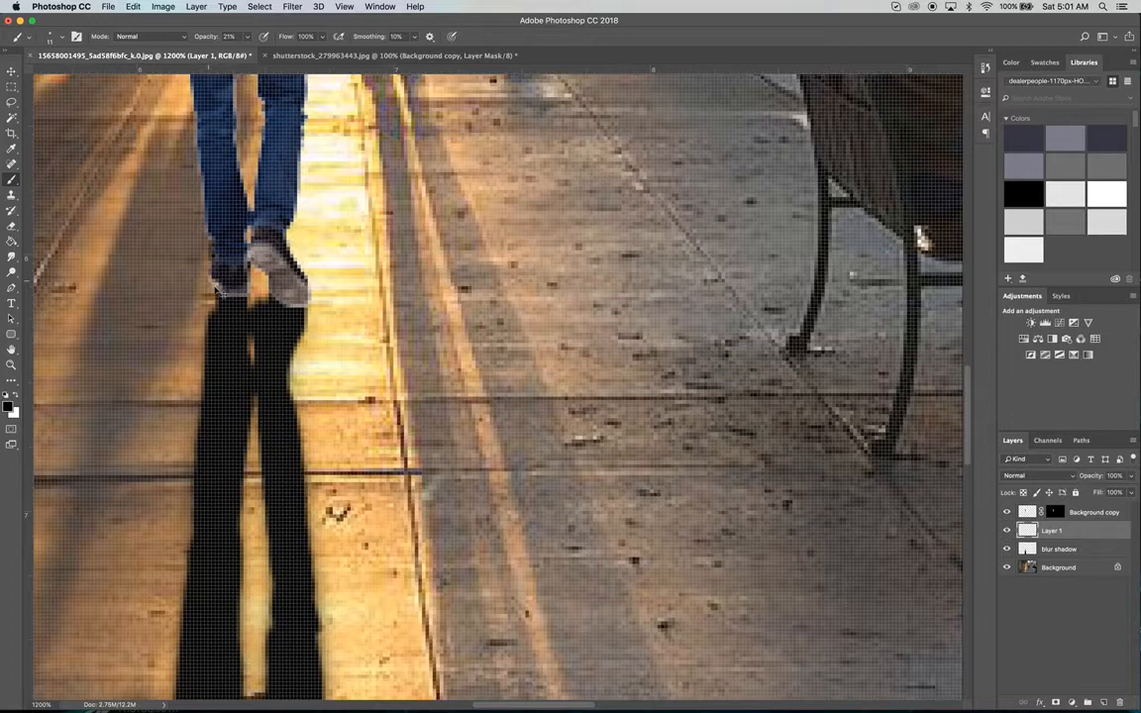
click(217, 290)
key(bracketleft)
key(bracketleft)
key(bracketleft)
key(bracketleft)
key(bracketleft)
click(13, 227)
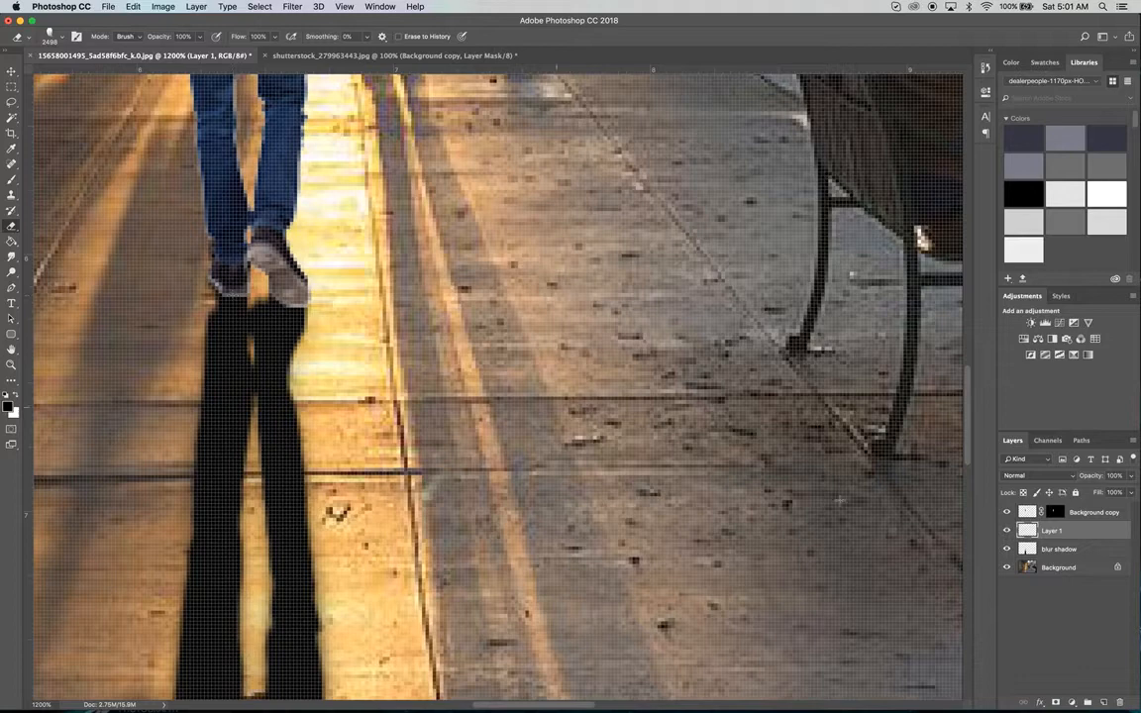
- Merge Layer 1 with the blur shadow layer and rename the merged layer "shadow"
click(1071, 551)
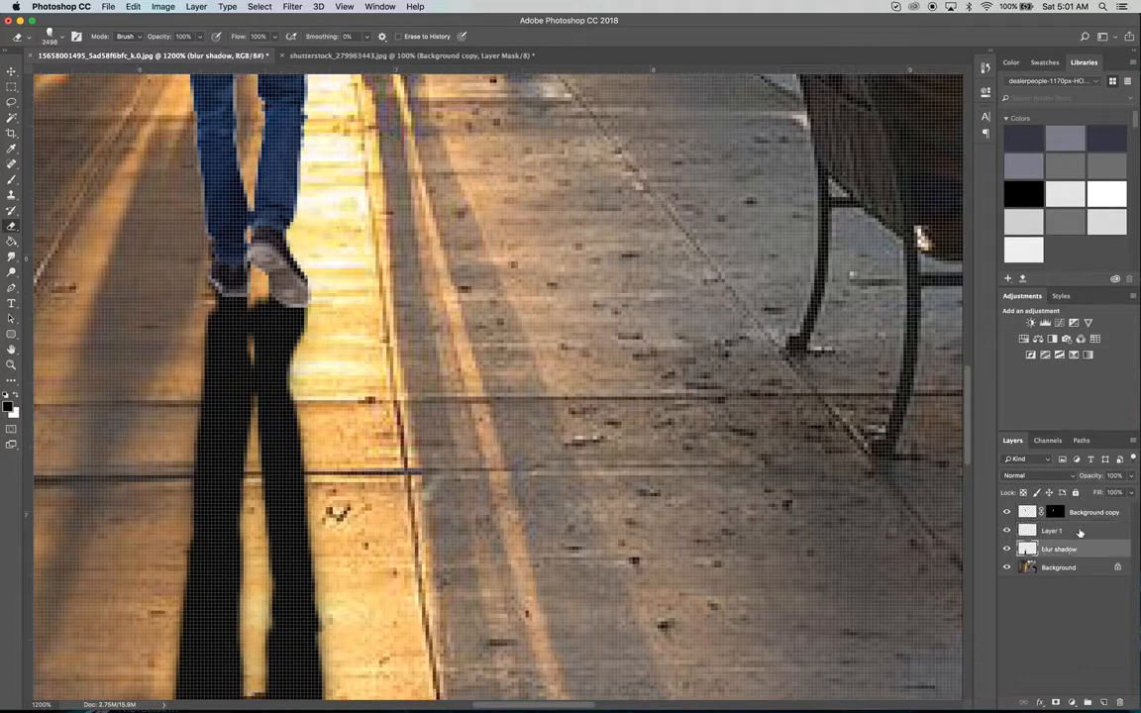
shift+click(1079, 533)
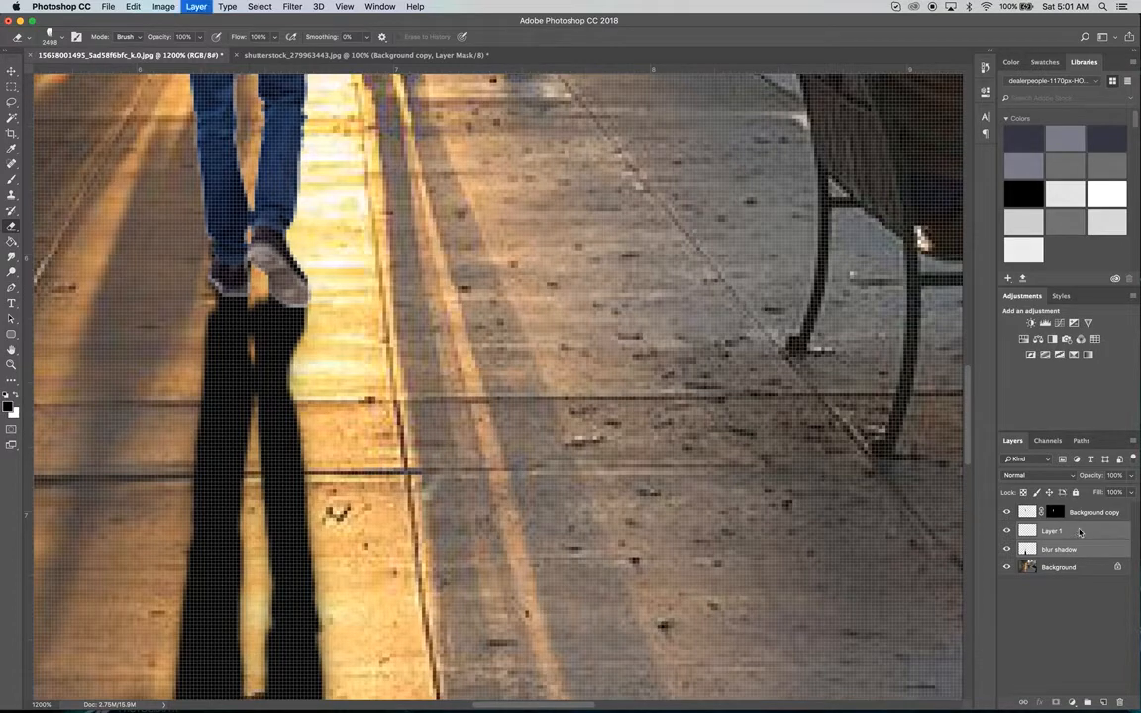
key(ctrl+e)
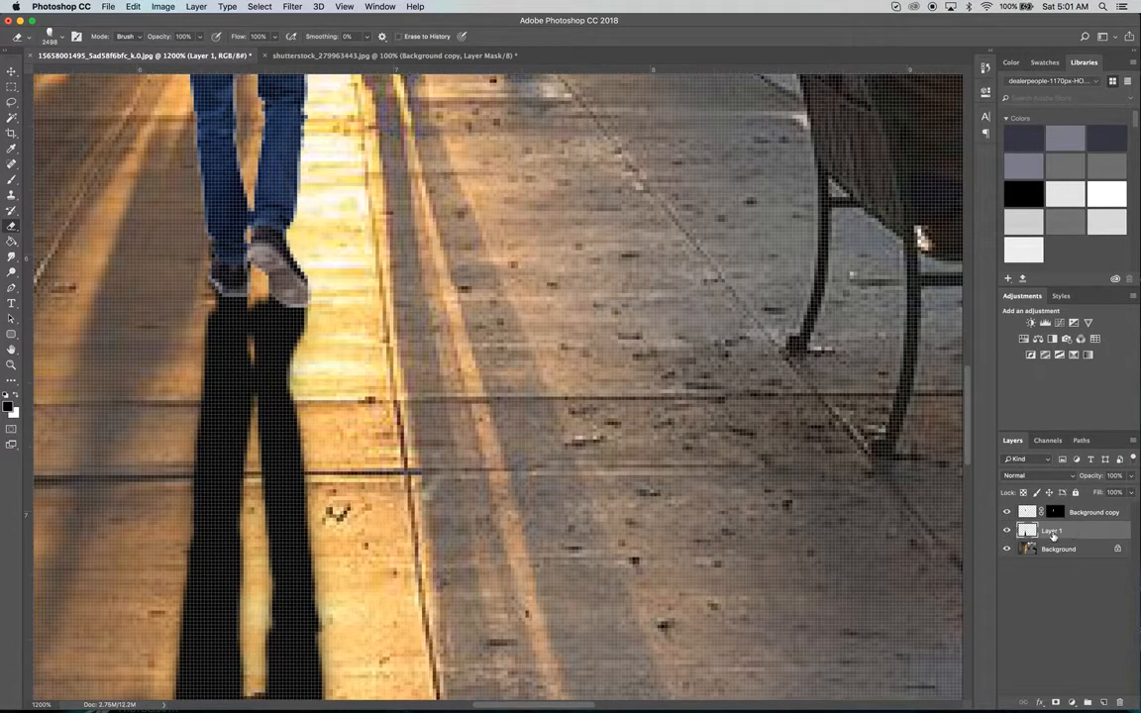
double_click(1052, 532)
text(shadow)
key(Return)
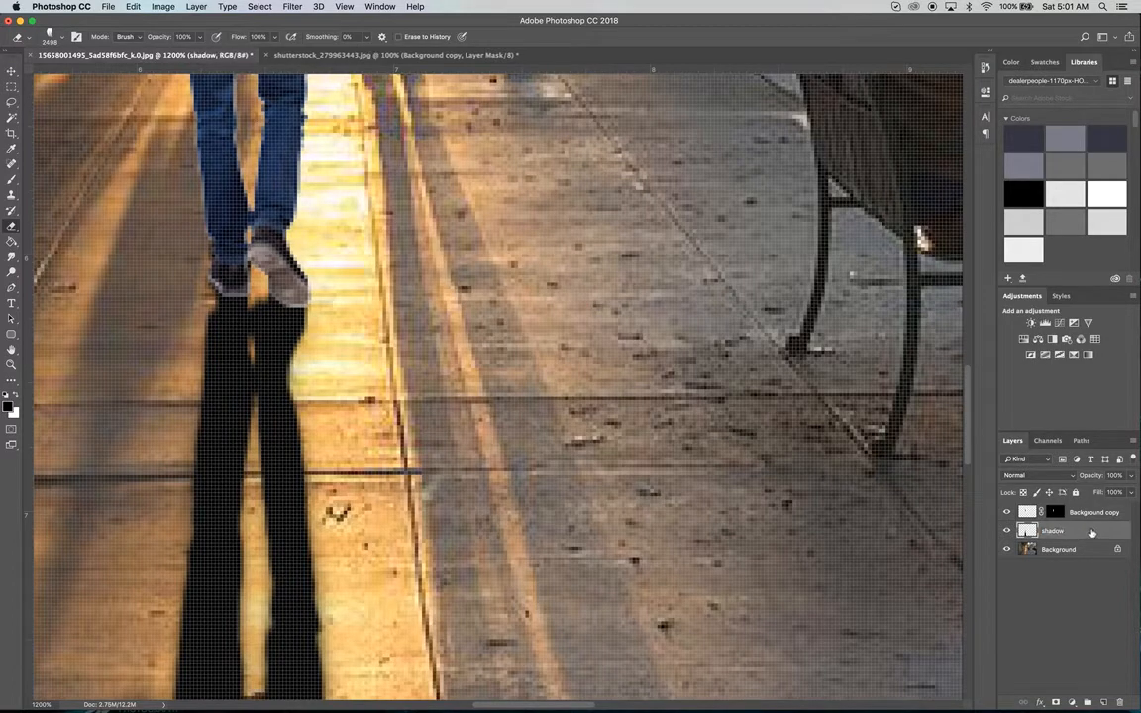
- Compare the picture with and without the shadow layer to examine how the shadow meets the shoes
click(1006, 531)
click(1006, 530)
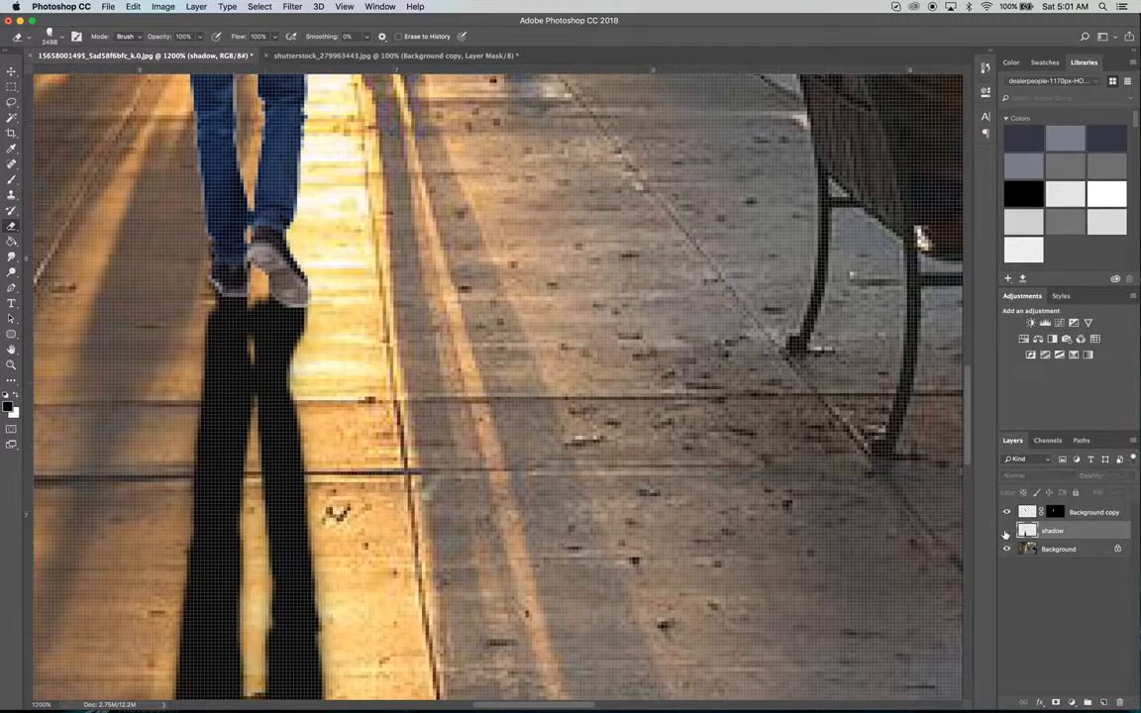
click(1006, 532)
click(1006, 531)
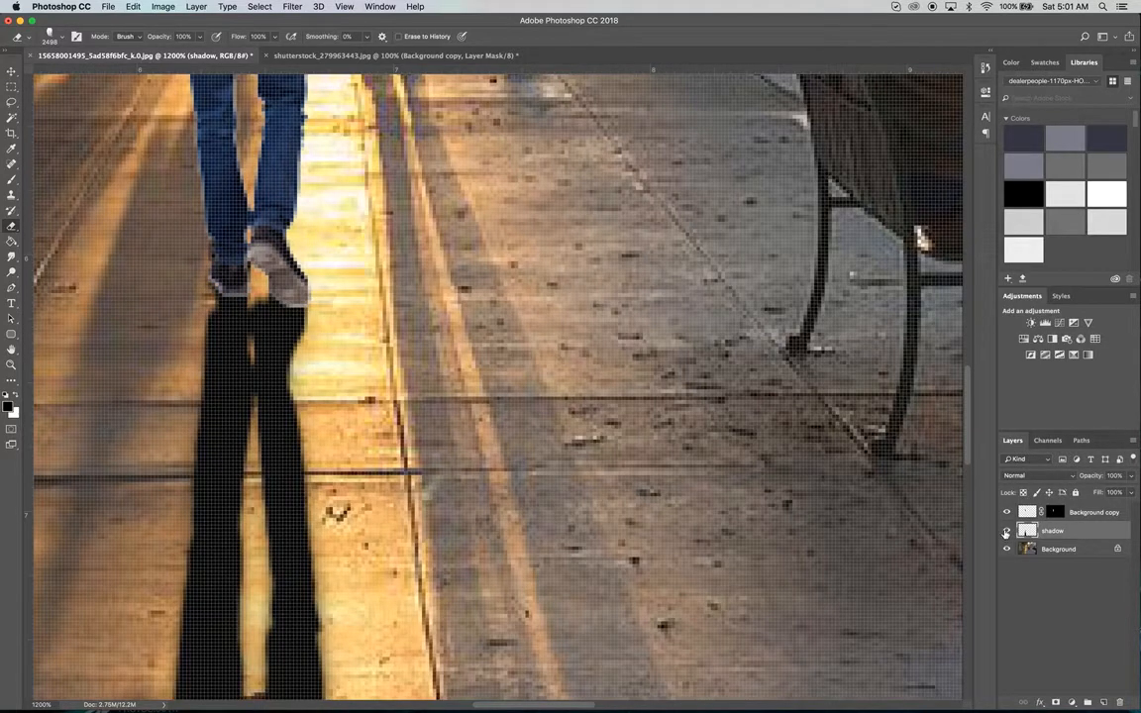
click(1006, 532)
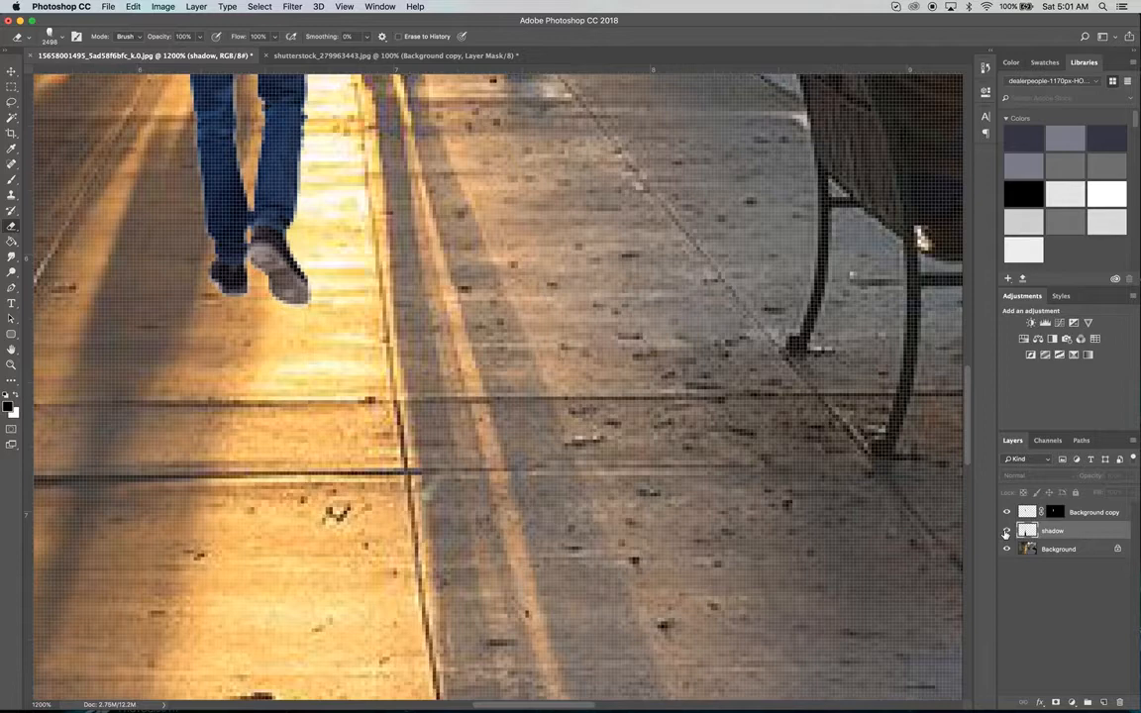
click(1006, 531)
click(1006, 532)
click(1006, 532)
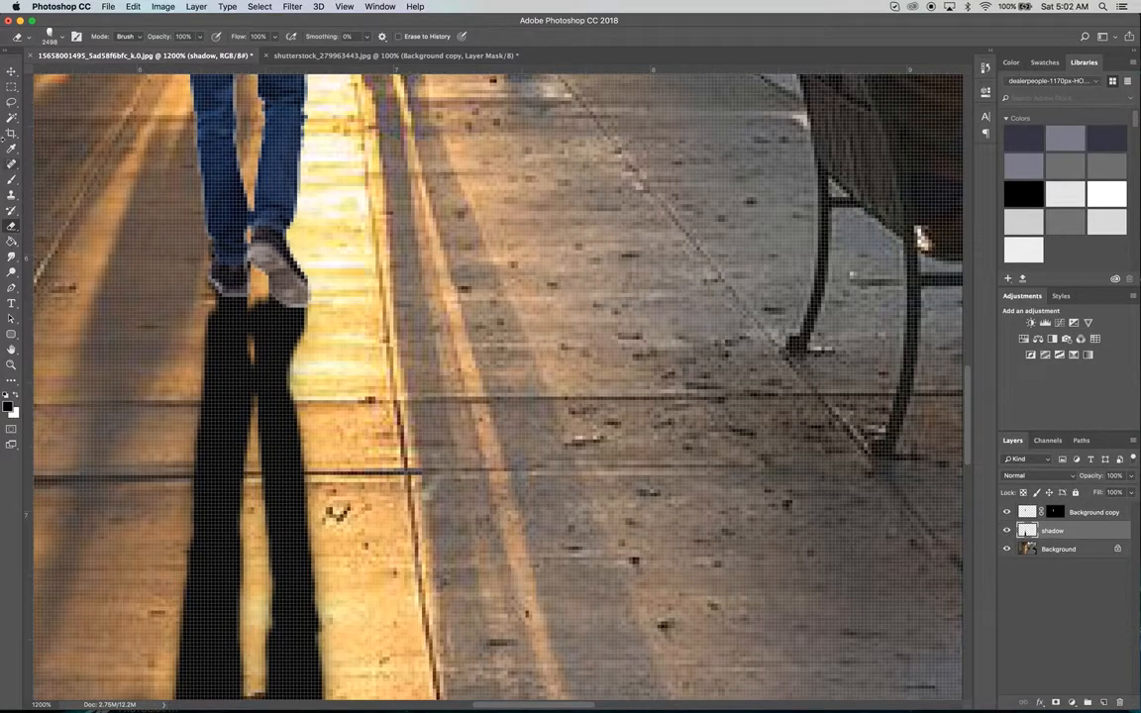
- Erase the excess shadow between the man's two shoes using the Soft Round eraser tip reduced to 3 px
click(62, 38)
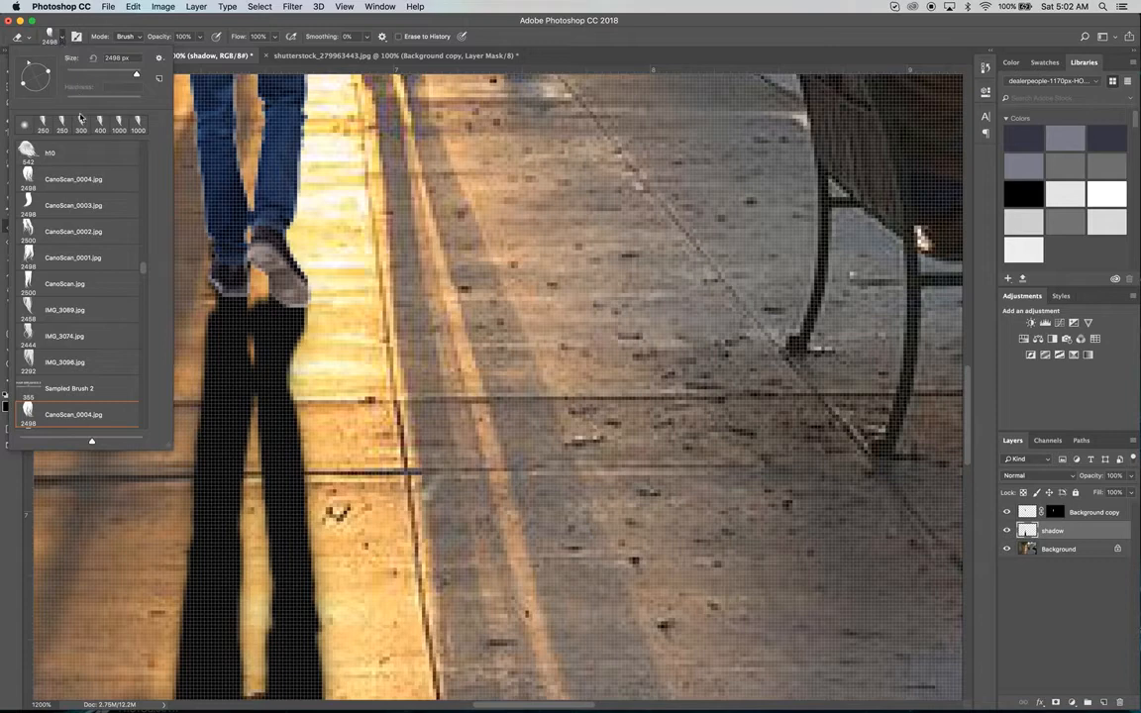
click(27, 127)
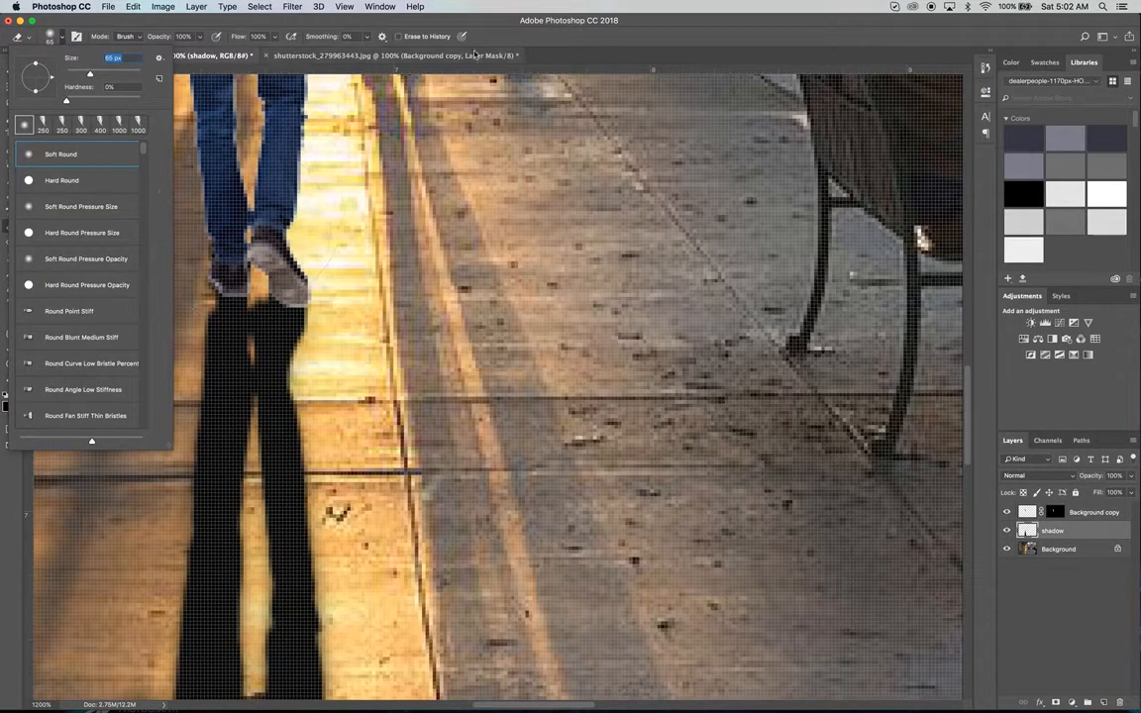
click(458, 20)
key(bracketleft)
key(bracketleft)
key(bracketleft)
key(bracketleft)
key(bracketleft)
key(bracketleft)
key(bracketleft)
key(bracketleft)
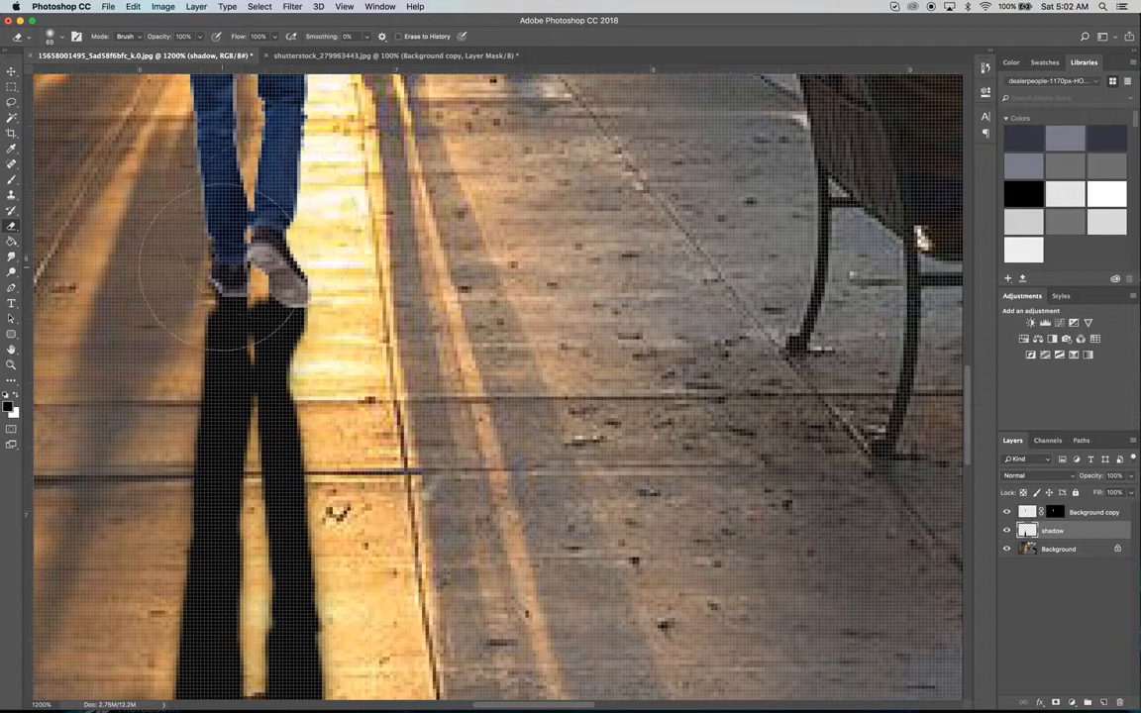
key(bracketleft)
key(bracketleft)
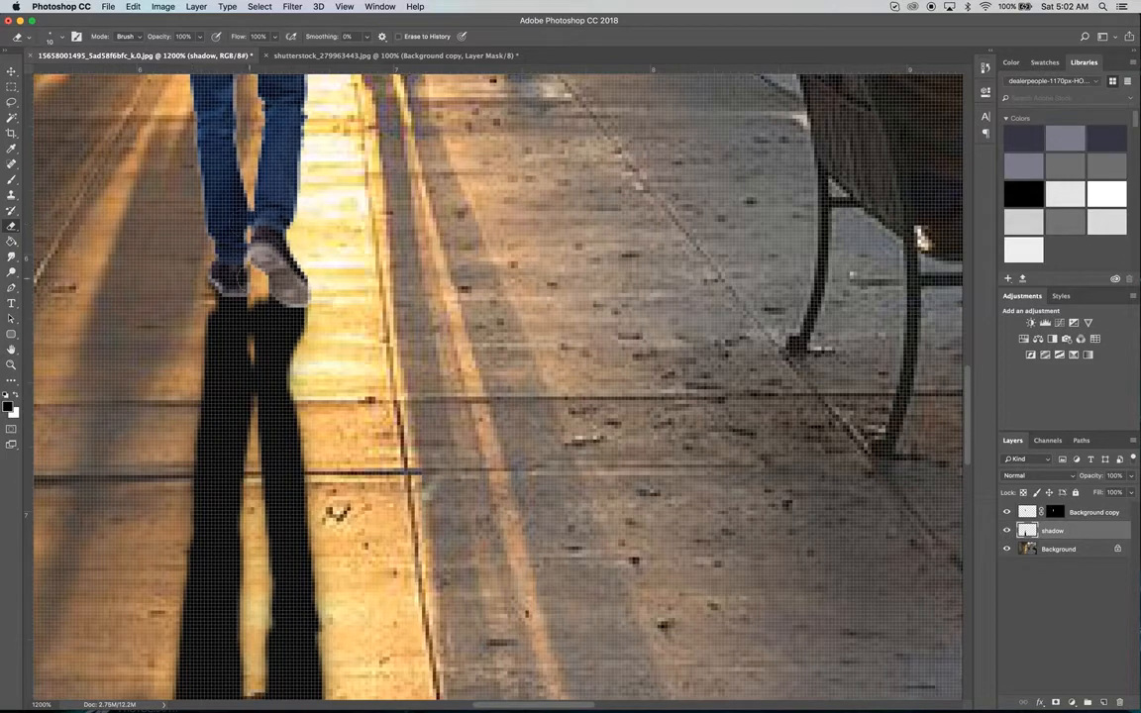
key(bracketleft)
key(bracketleft)
drag(250, 301, 249, 343)
drag(253, 301, 253, 314)
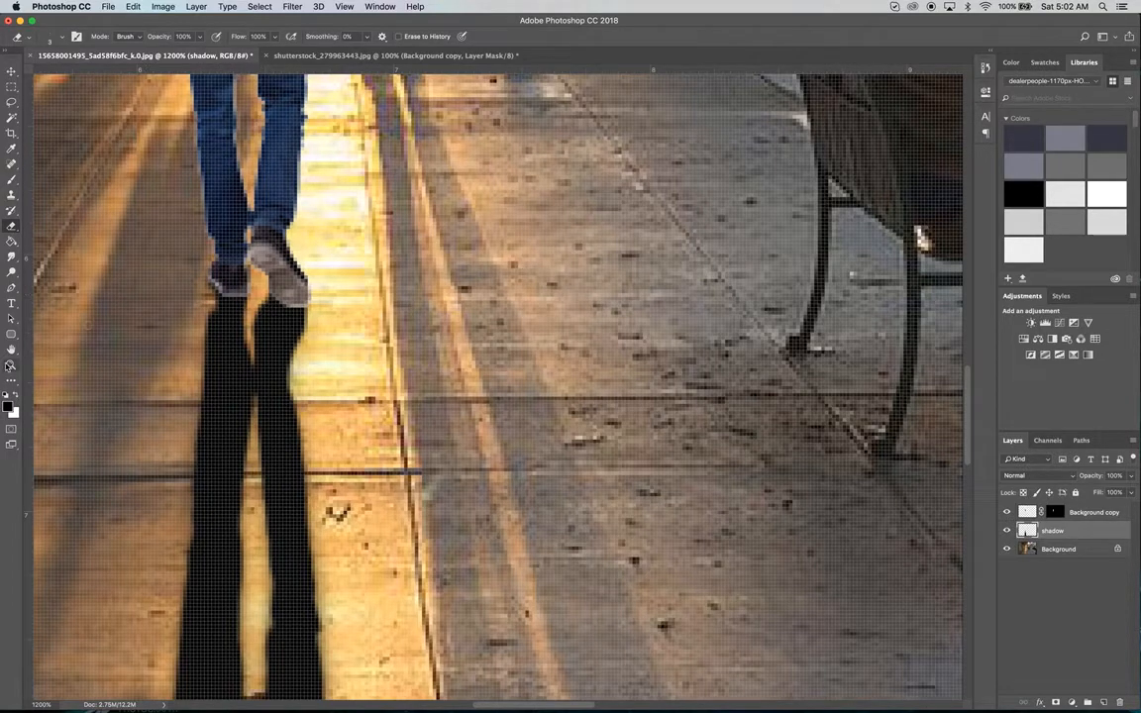
- Examine the joint between the shoes and the shadow from farther away and at 1600% zoom
click(11, 365)
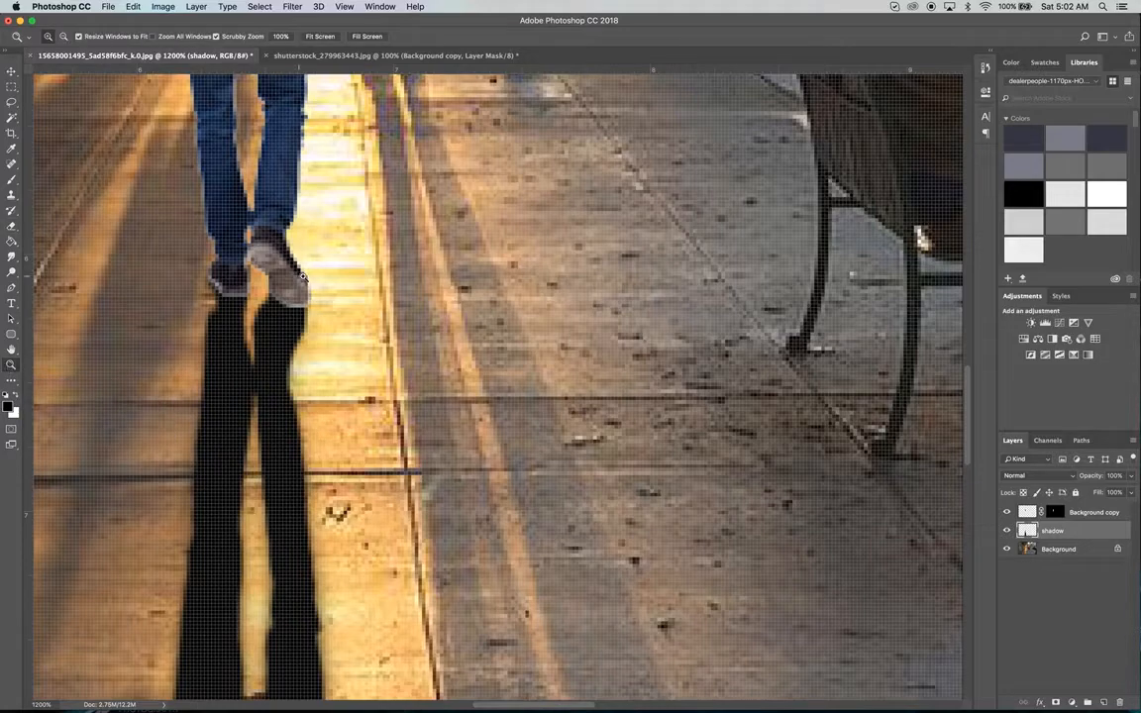
alt+click(356, 293)
alt+click(351, 296)
alt+click(315, 305)
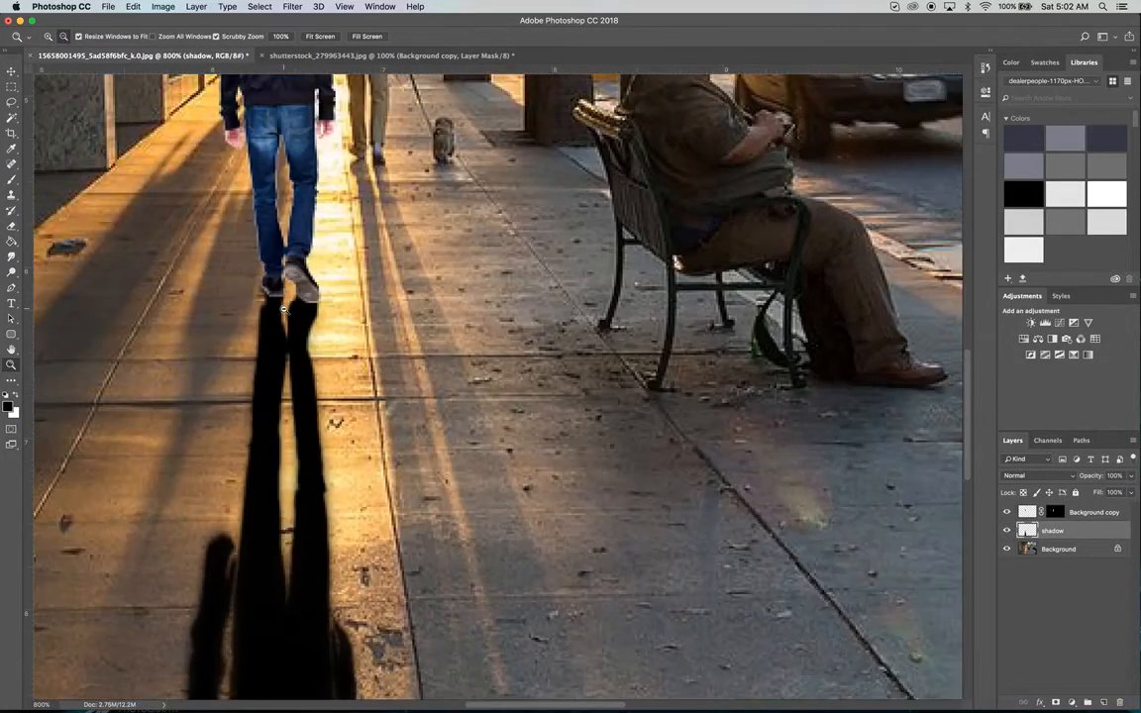
alt+click(284, 309)
alt+click(285, 309)
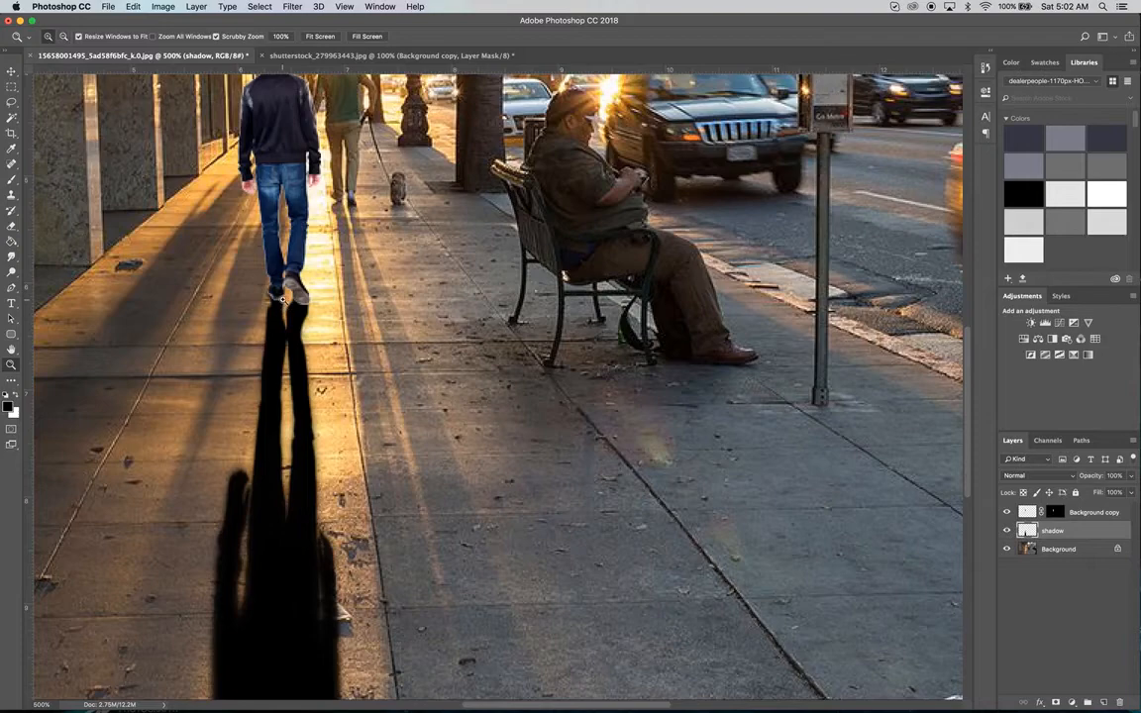
click(284, 307)
click(283, 300)
click(285, 305)
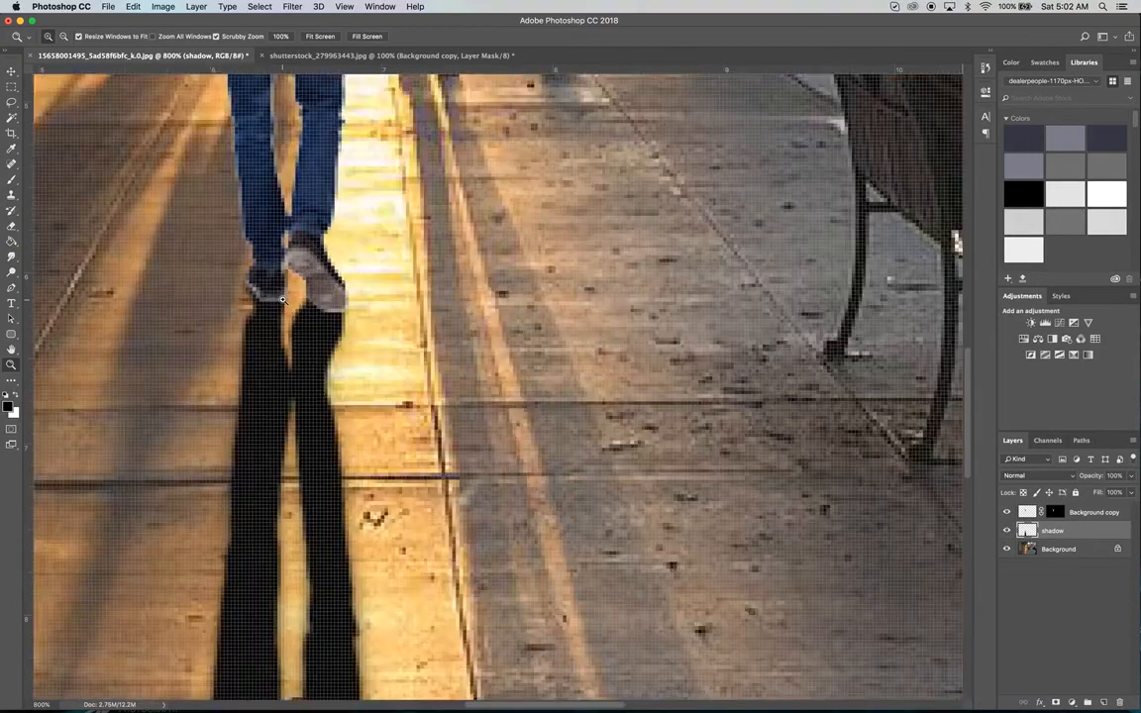
click(289, 311)
click(293, 317)
- Load the Background copy layer's mask as a selection around the man
click(13, 72)
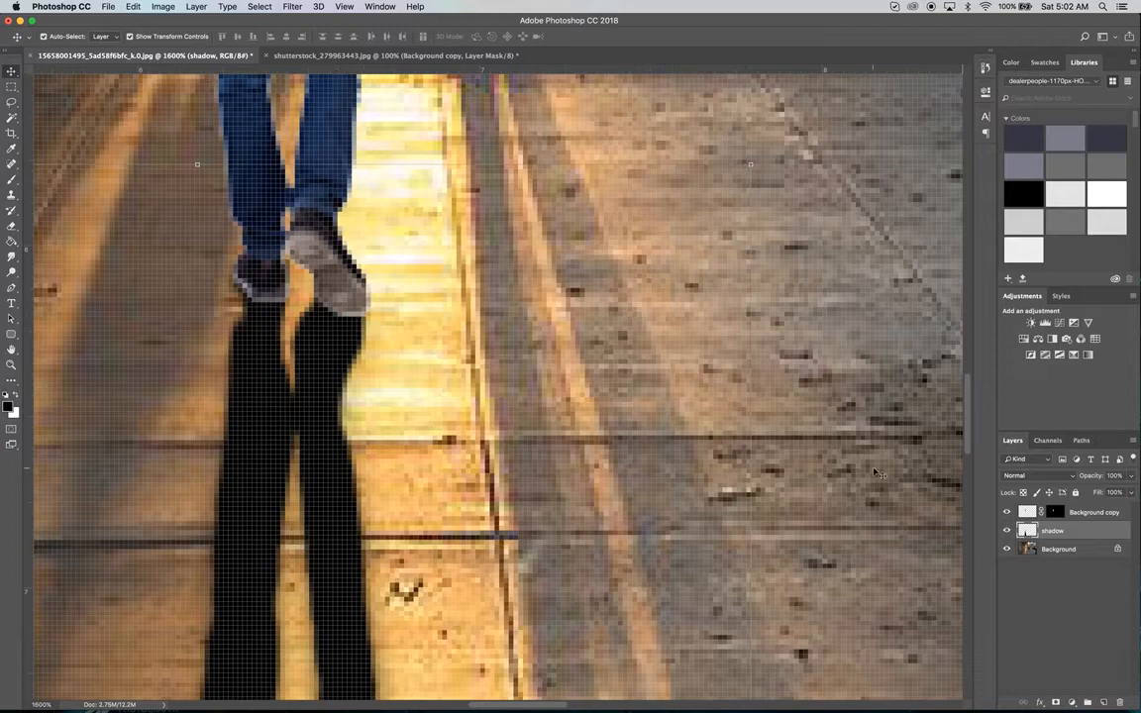
click(1099, 511)
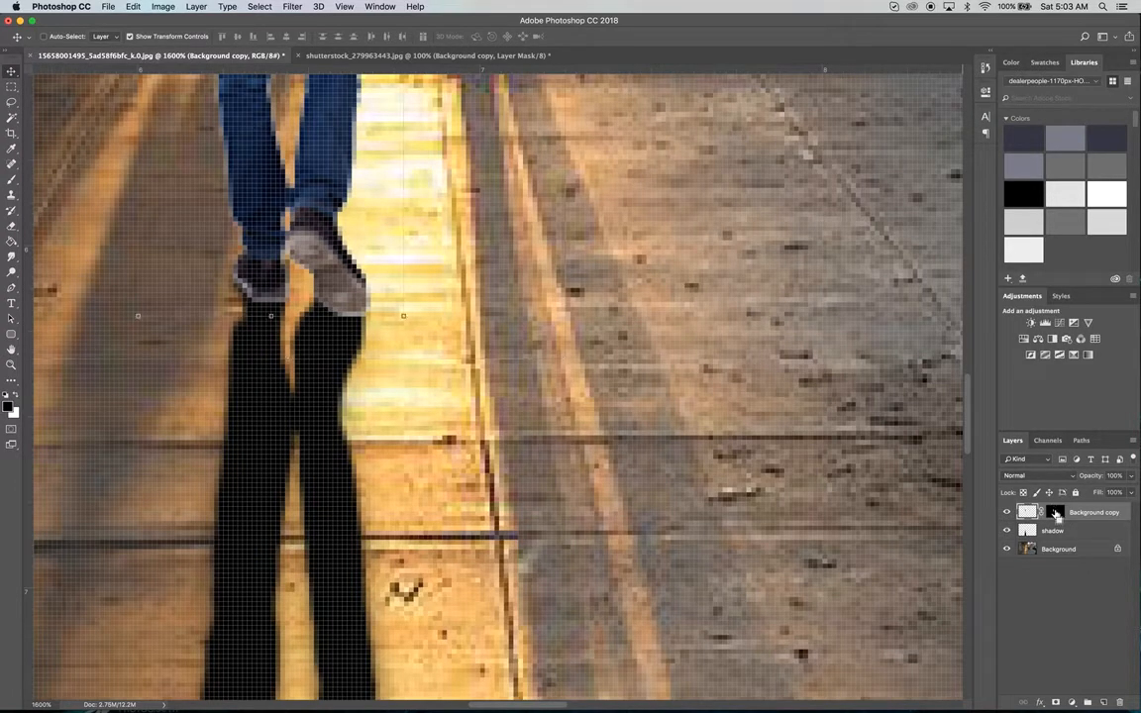
super+click(1055, 513)
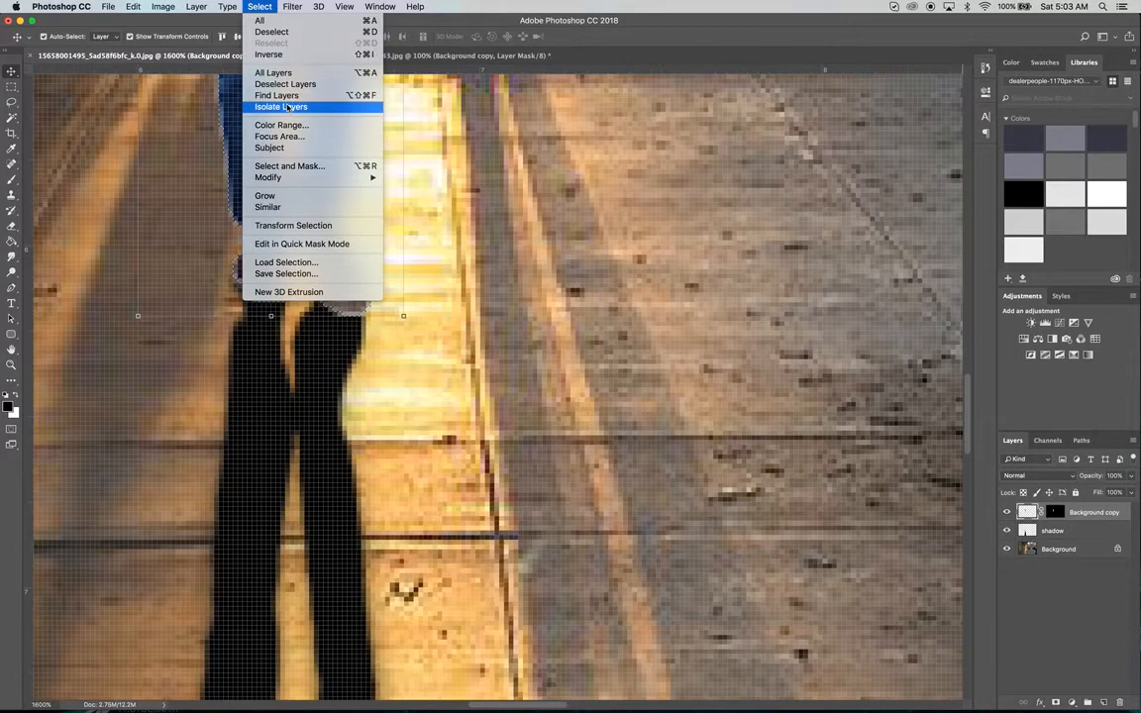
- Try contracting the man's selection by 1 pixel, check its edge along the legs, and undo the contraction
mouse_move(297, 177)
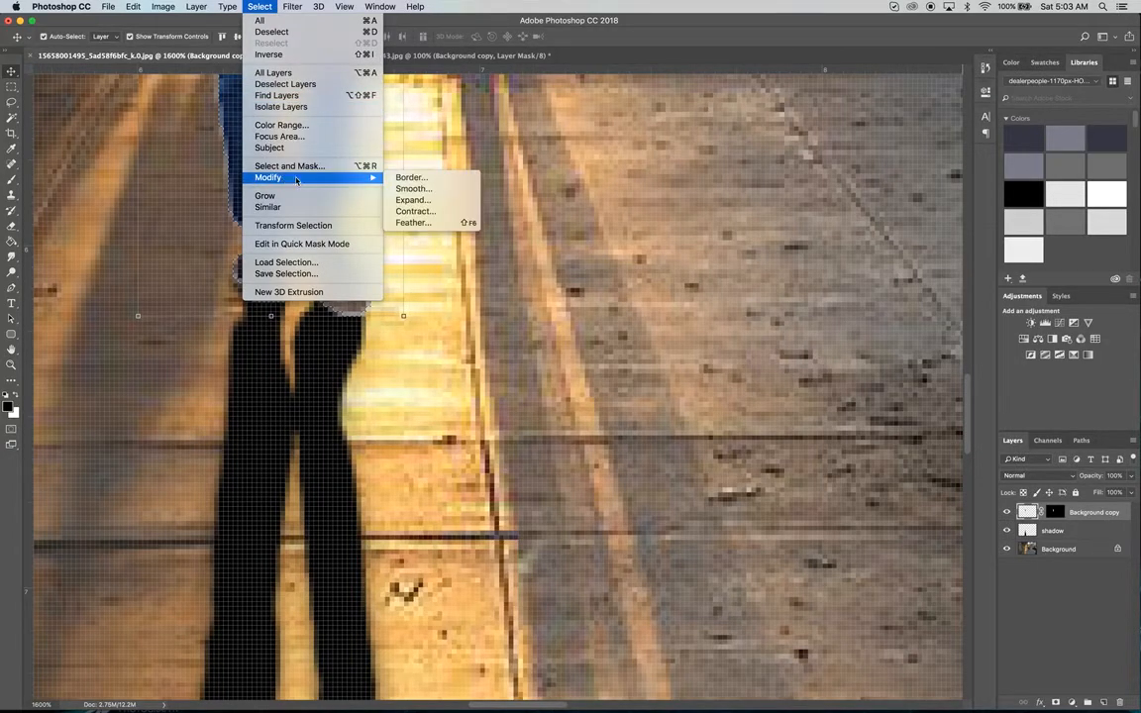
click(414, 211)
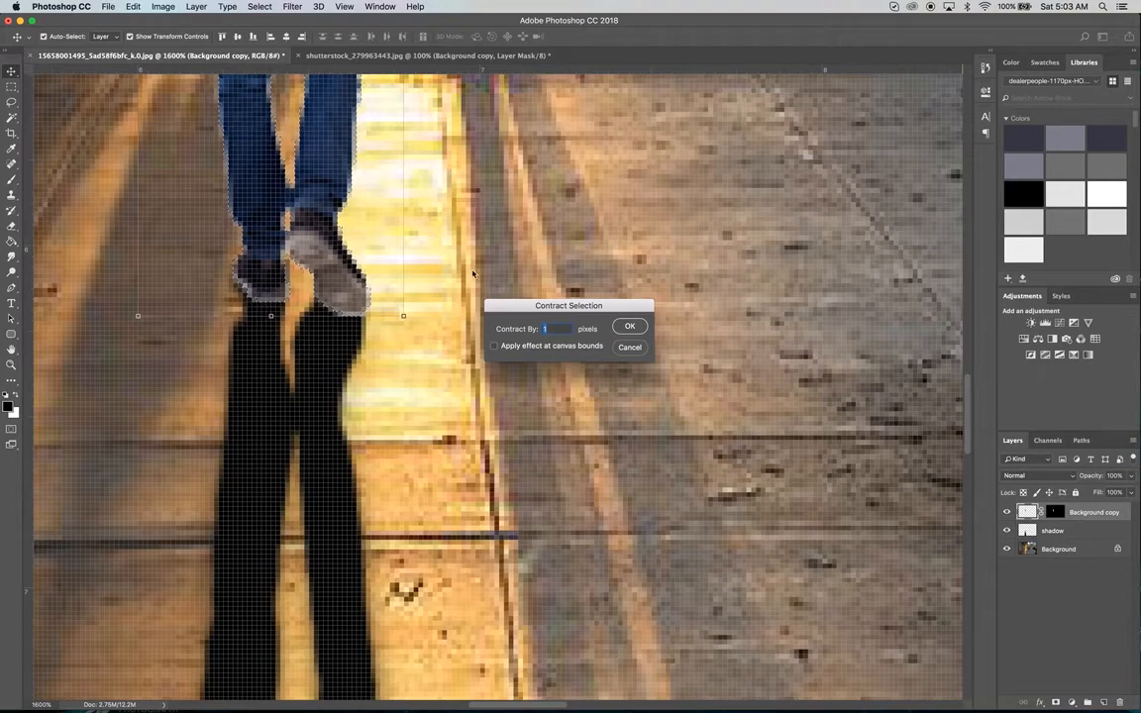
text(1)
key(BackSpace)
text(5)
drag(574, 310, 573, 311)
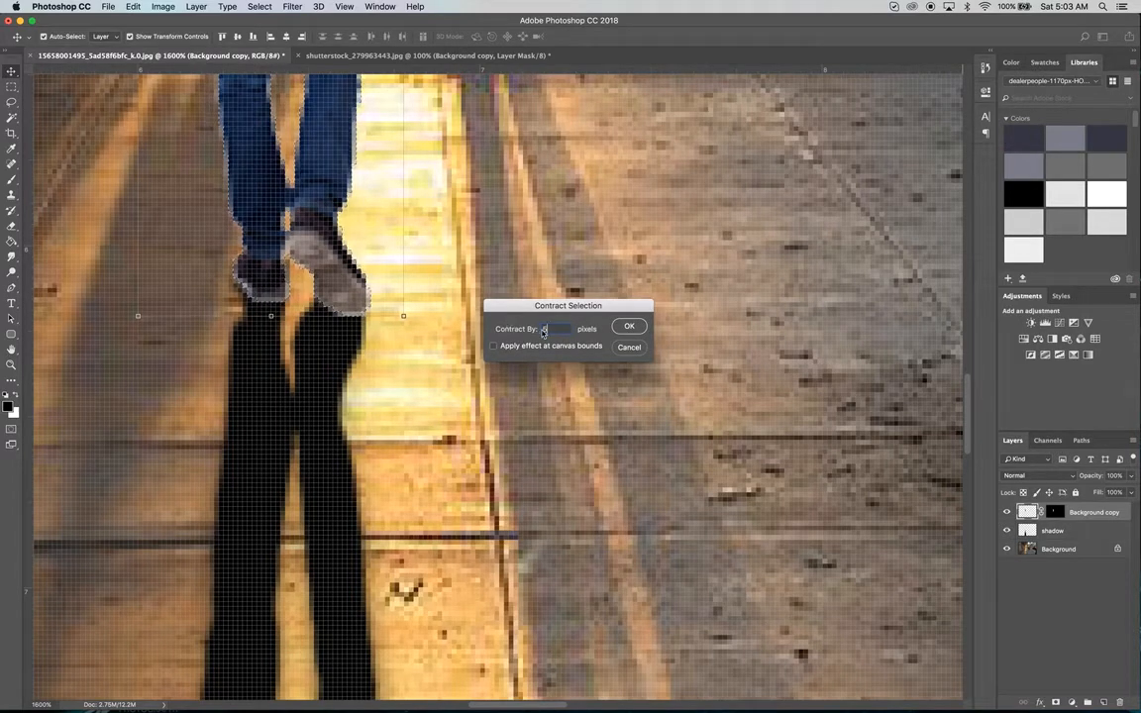
text(5)
drag(548, 329, 530, 331)
text(1)
key(BackSpace)
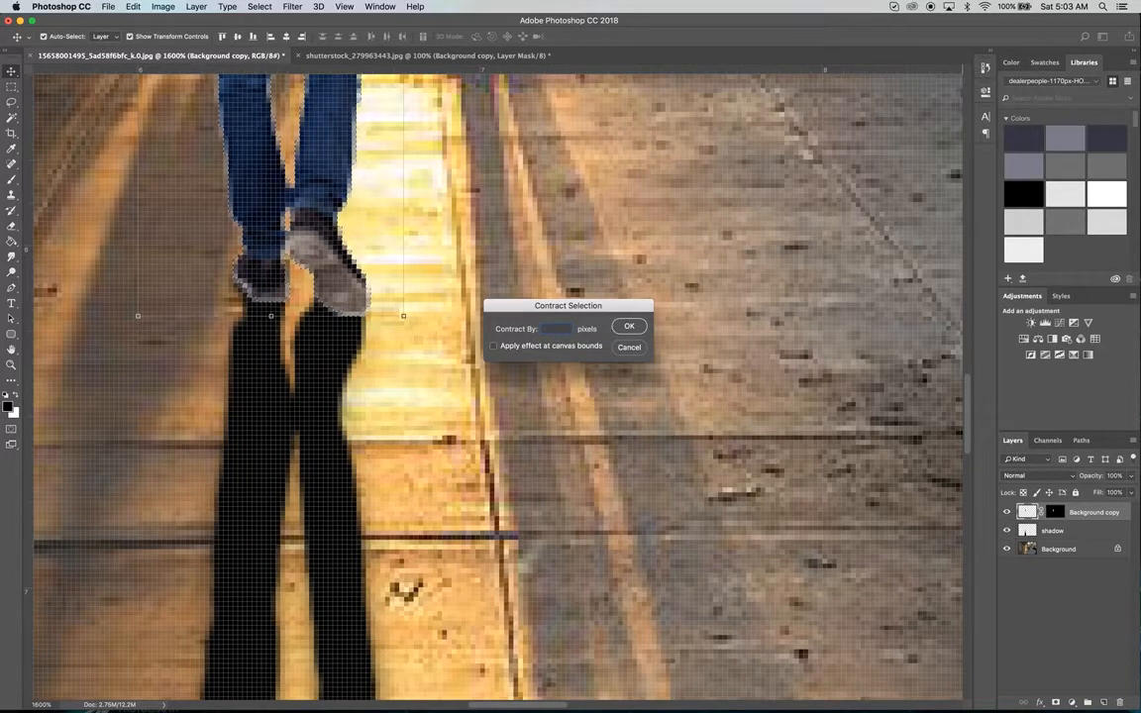
text(1)
click(629, 326)
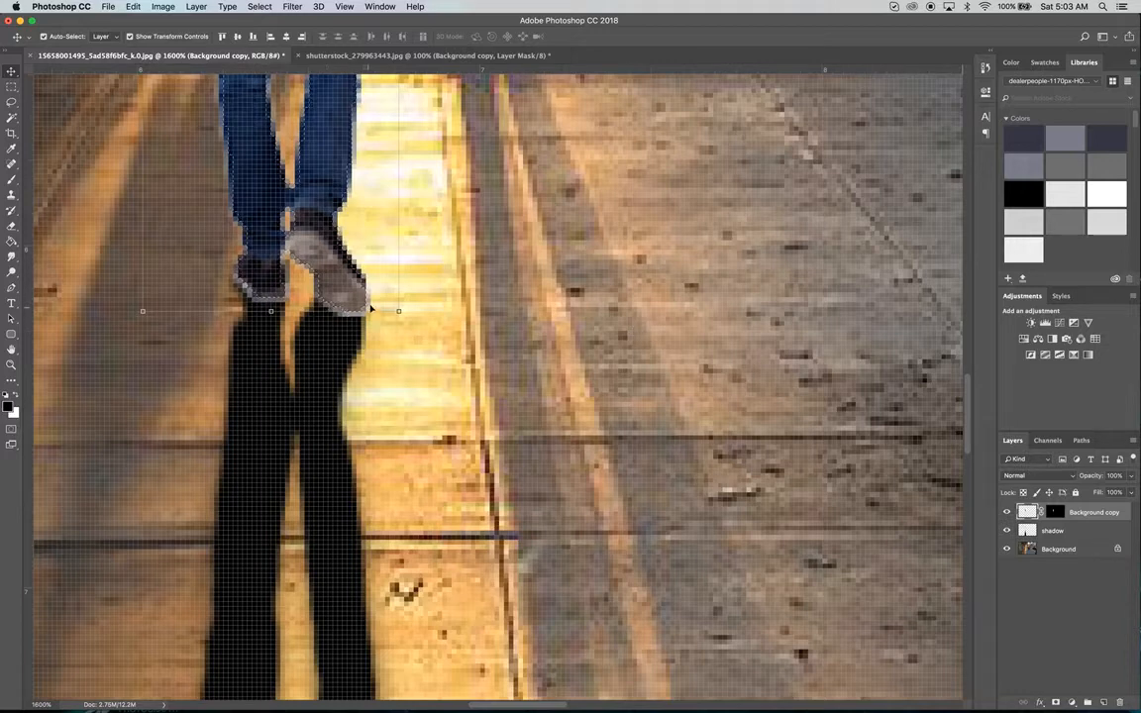
scroll(340, 199, up, 5)
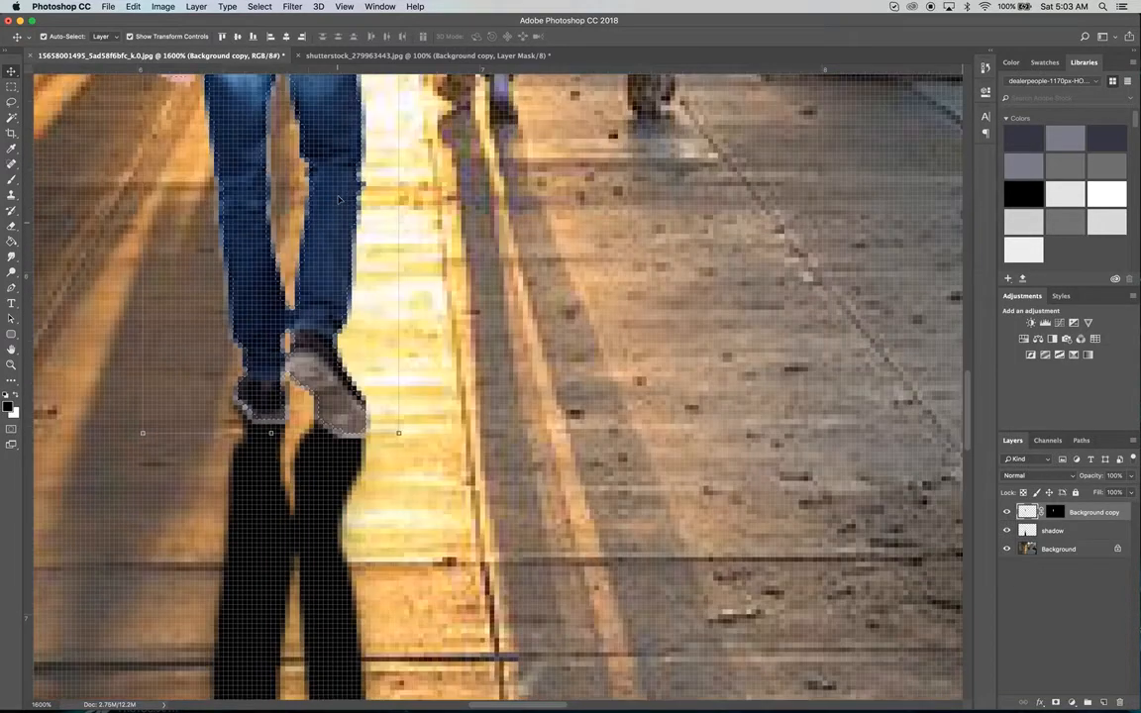
scroll(291, 133, up, 2)
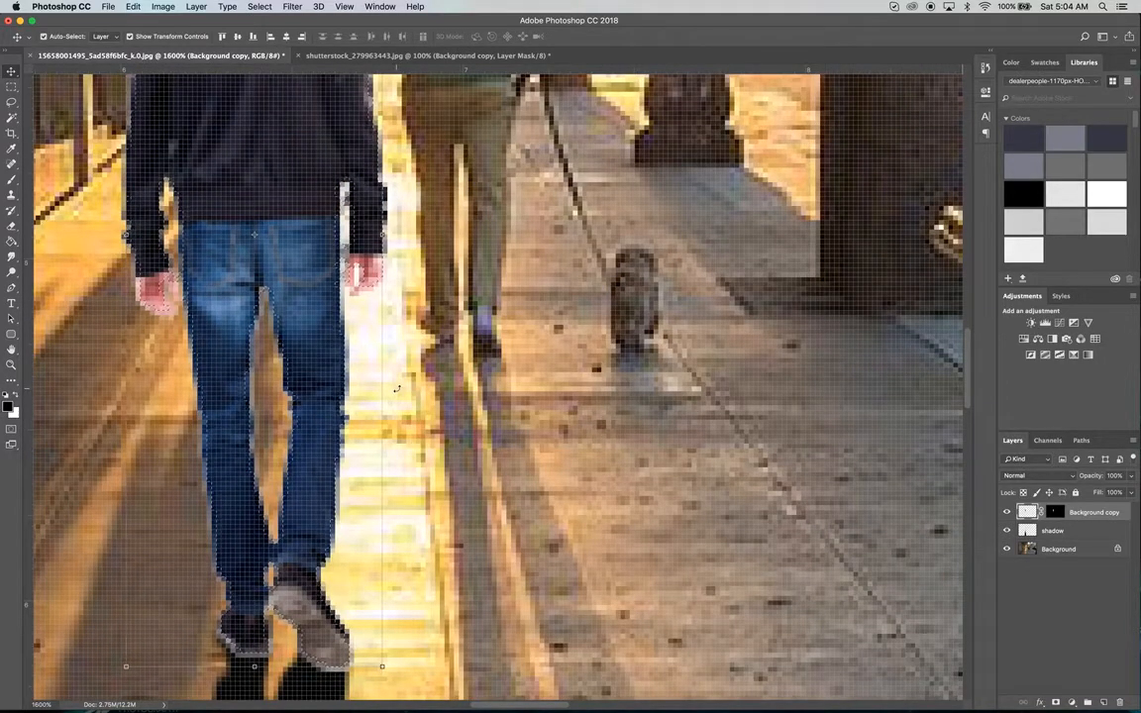
key(super+z)
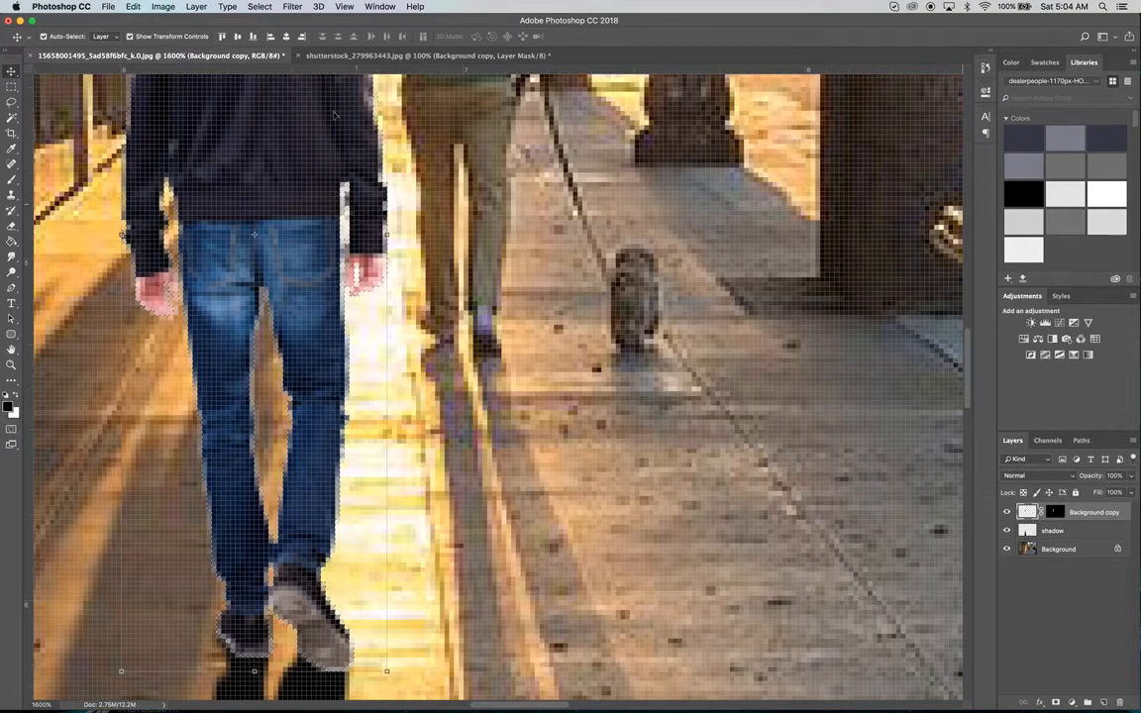
click(260, 6)
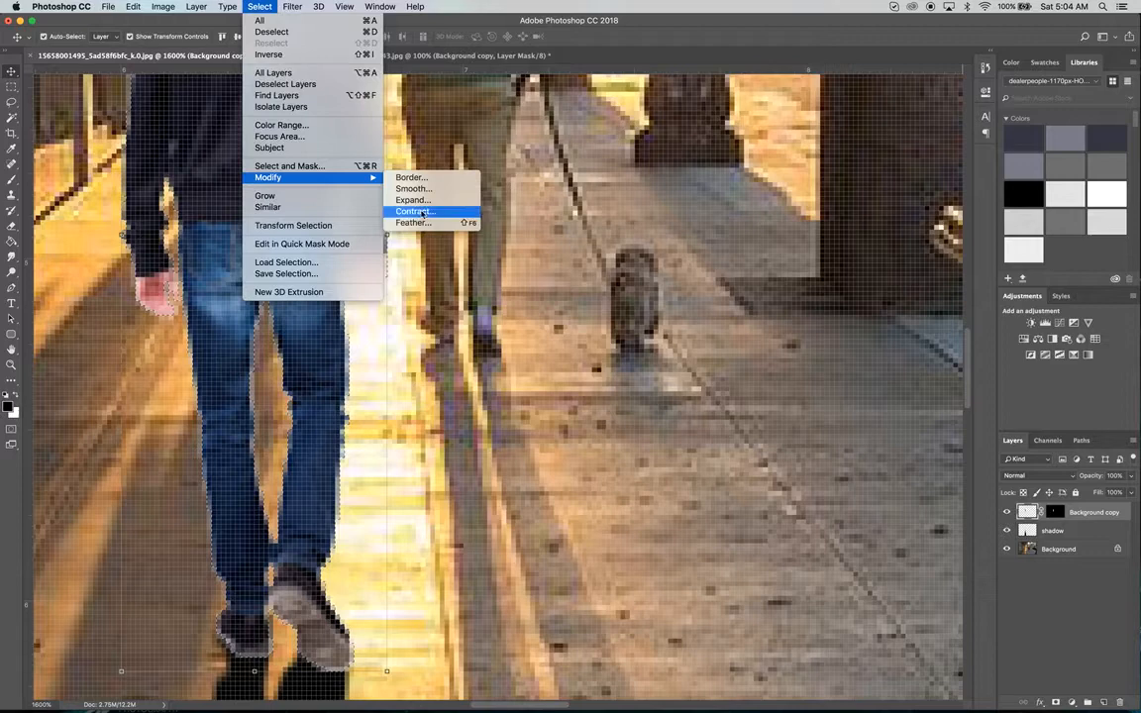
click(423, 212)
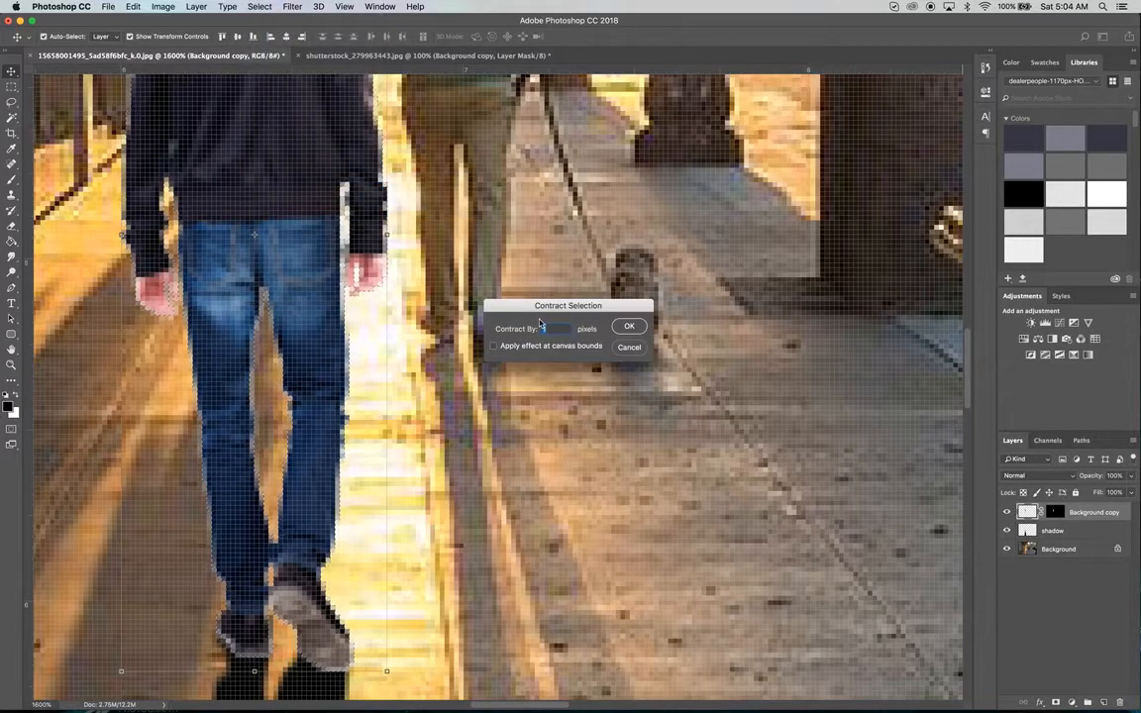
text(5)
click(629, 327)
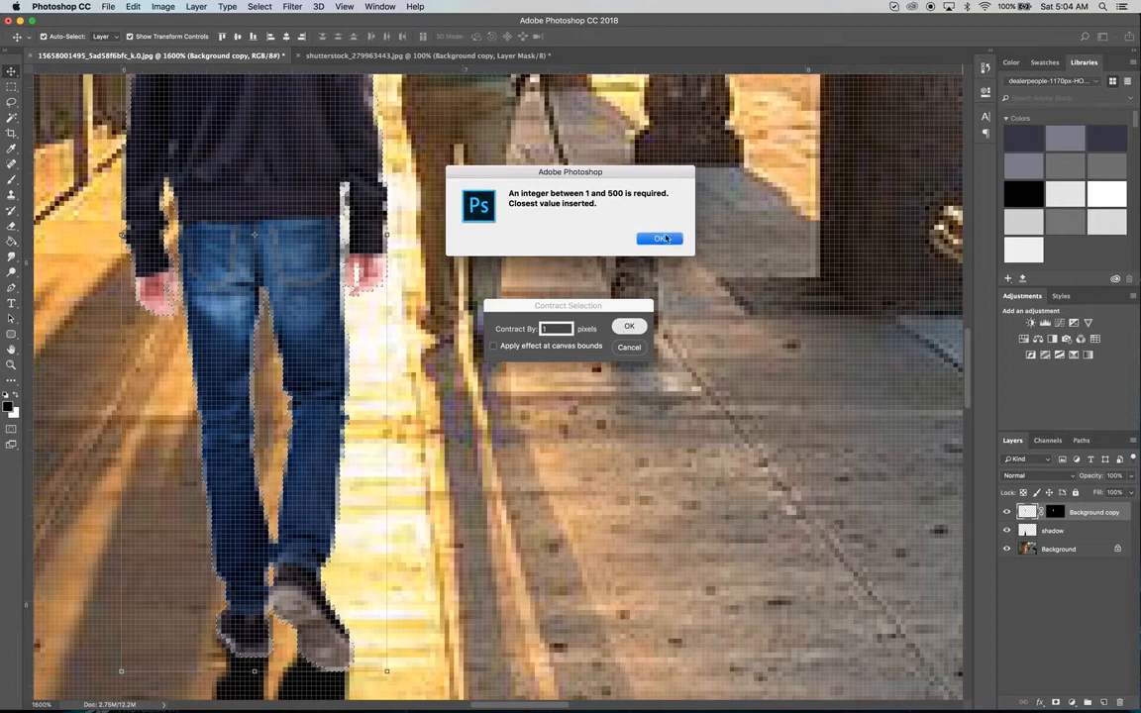
click(666, 238)
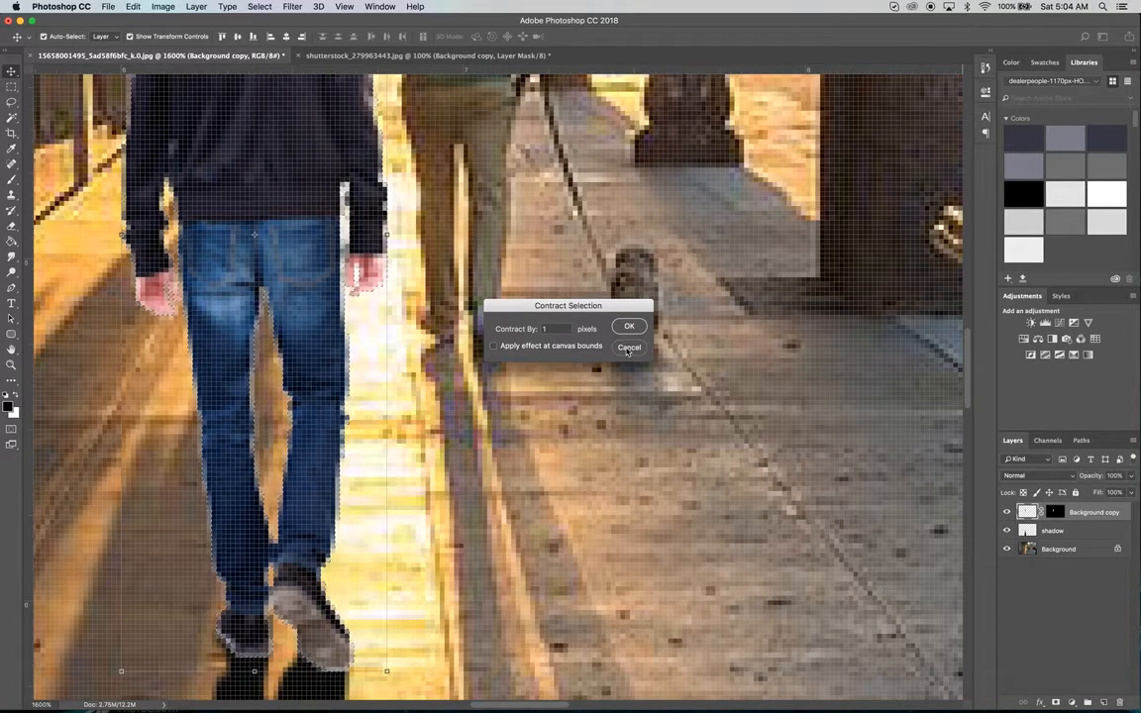
double_click(569, 328)
key(Return)
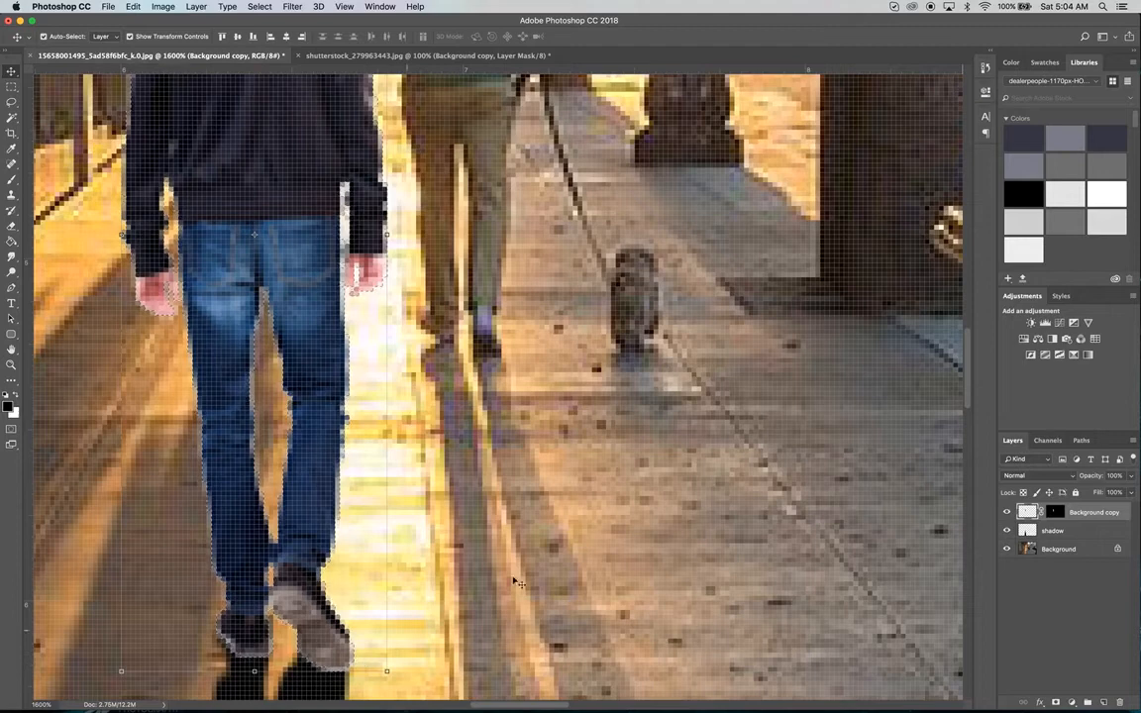
- Contract the selection around the man so it sits slightly inside his cut-out edge
click(258, 7)
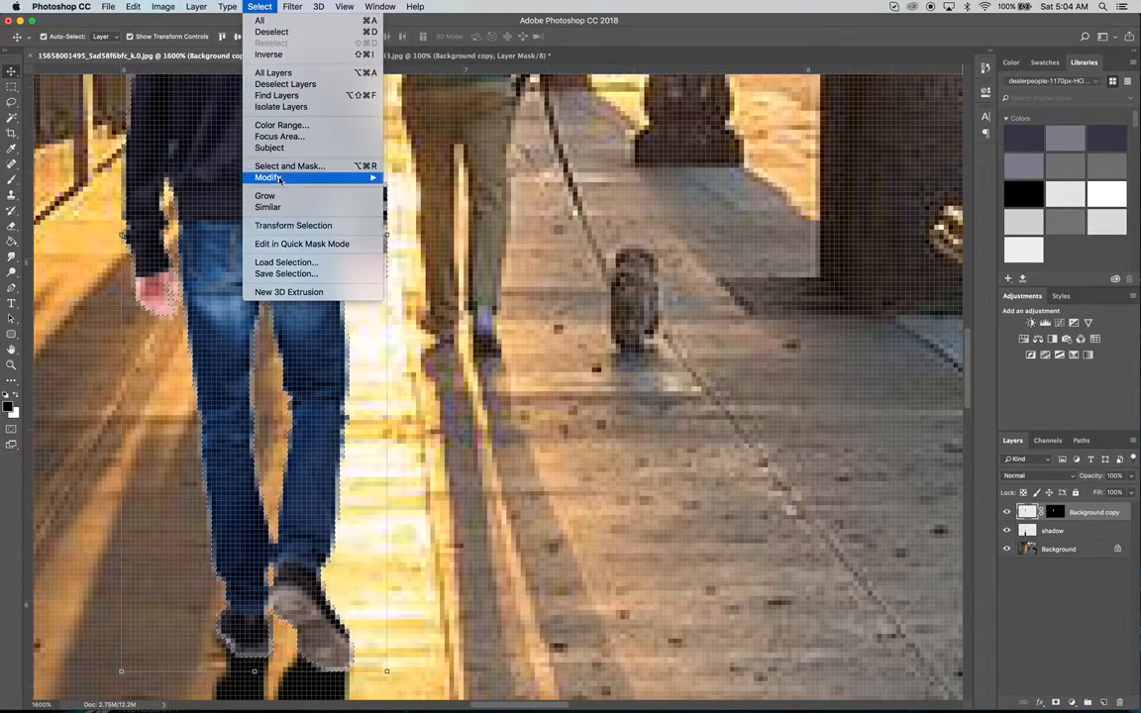
mouse_move(281, 179)
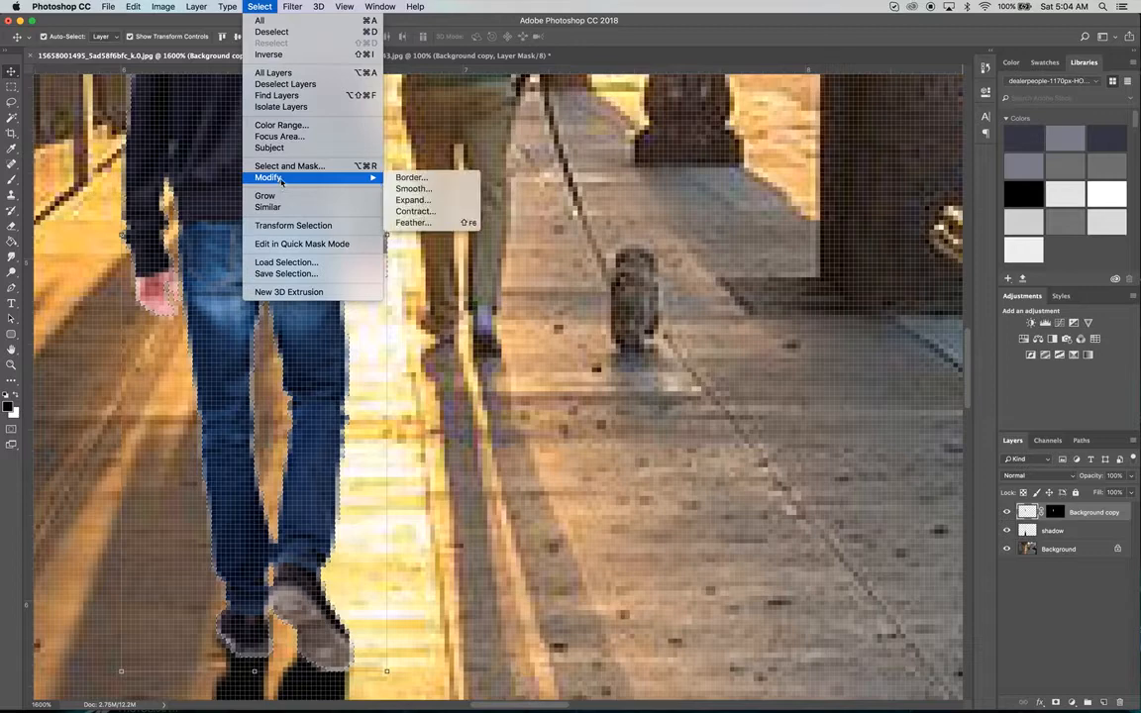
click(427, 215)
click(628, 326)
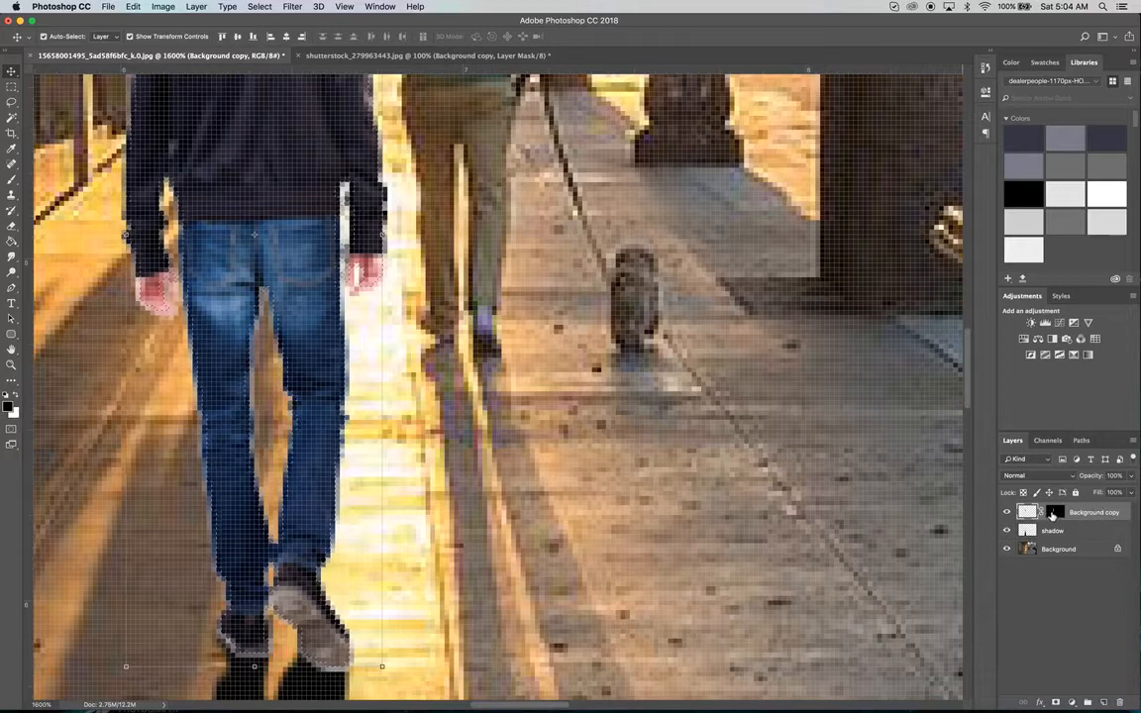
- Paint along the man's edge on the Background copy layer's mask with the black brush at 100% opacity to remove the fringe
click(1056, 512)
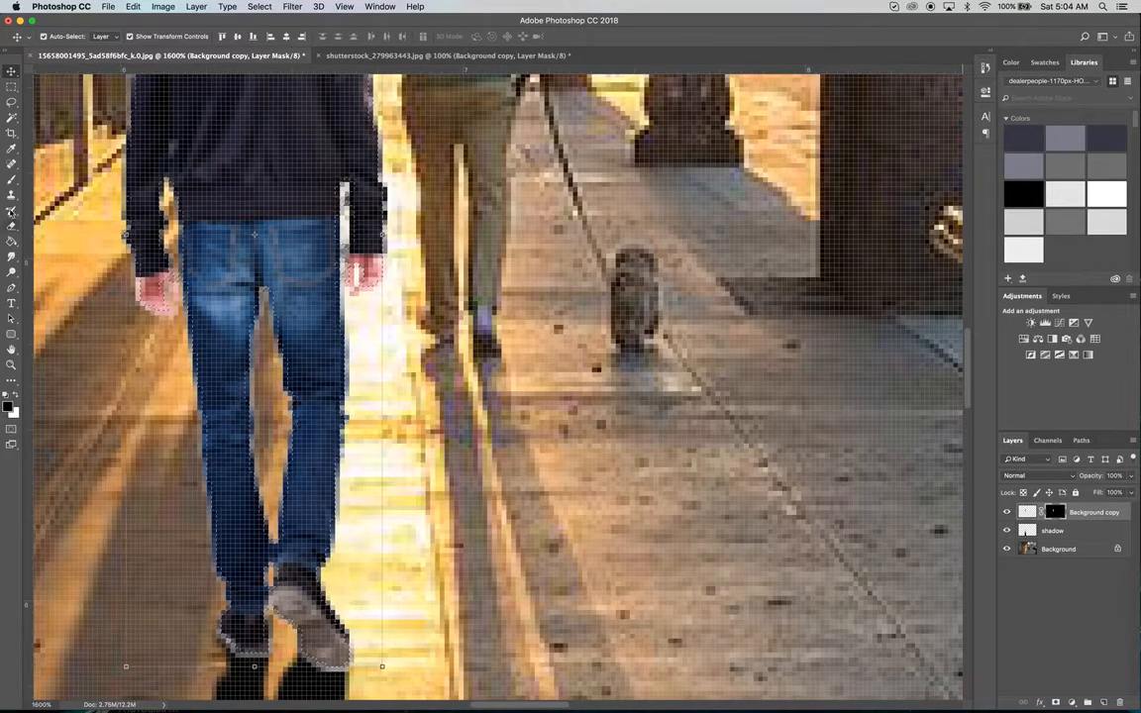
click(12, 180)
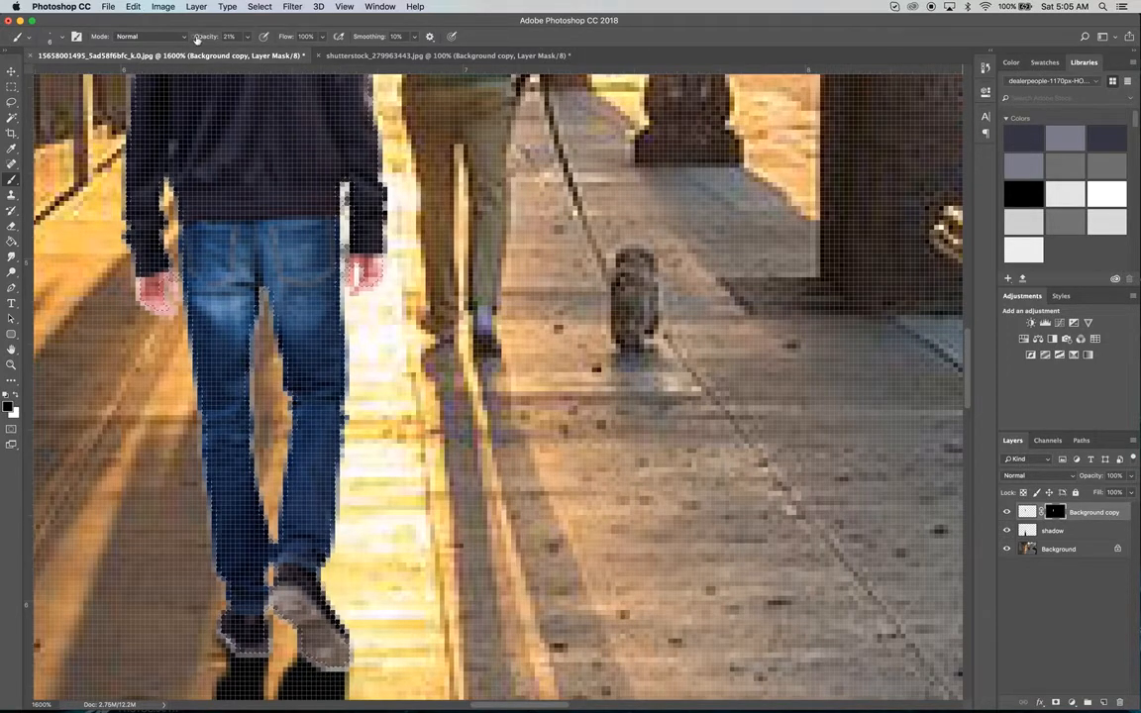
click(248, 37)
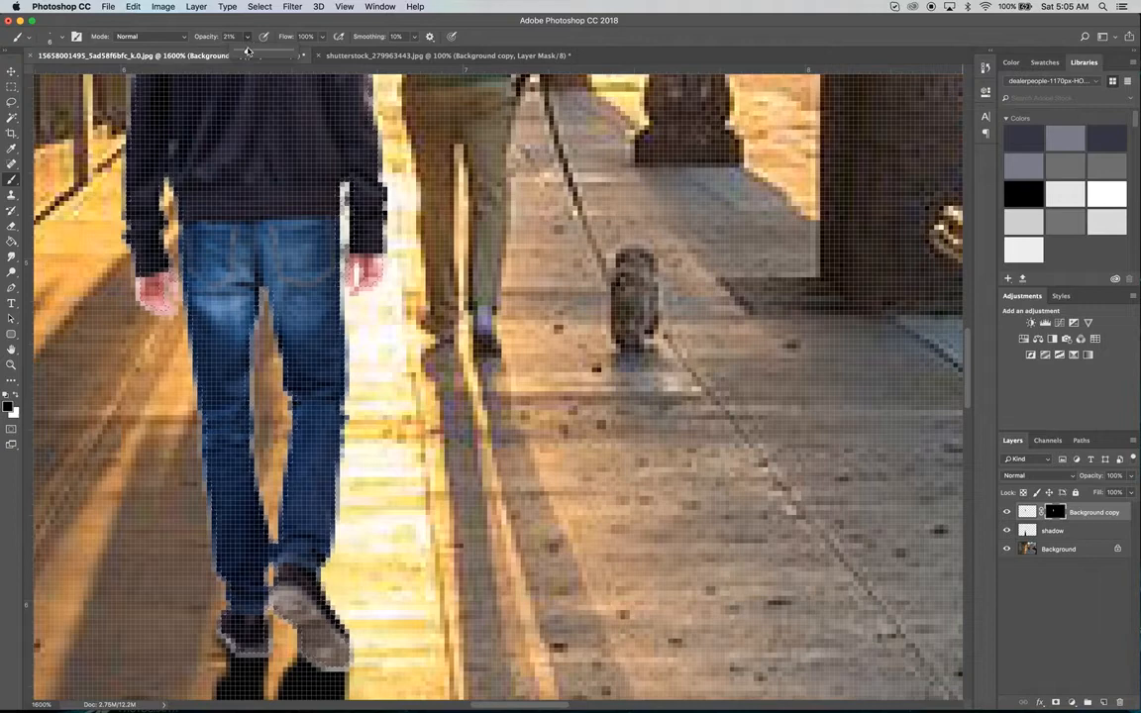
drag(247, 51, 290, 51)
click(380, 644)
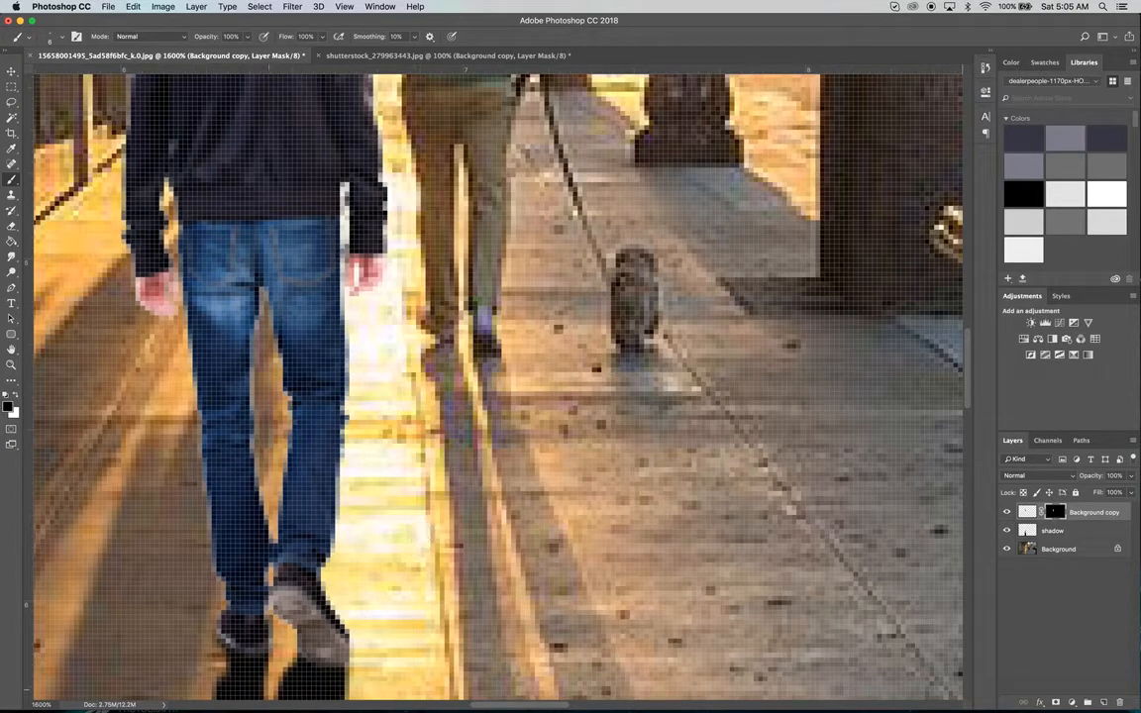
- Lower the shadow layer's opacity to 49%
click(11, 364)
alt+click(245, 428)
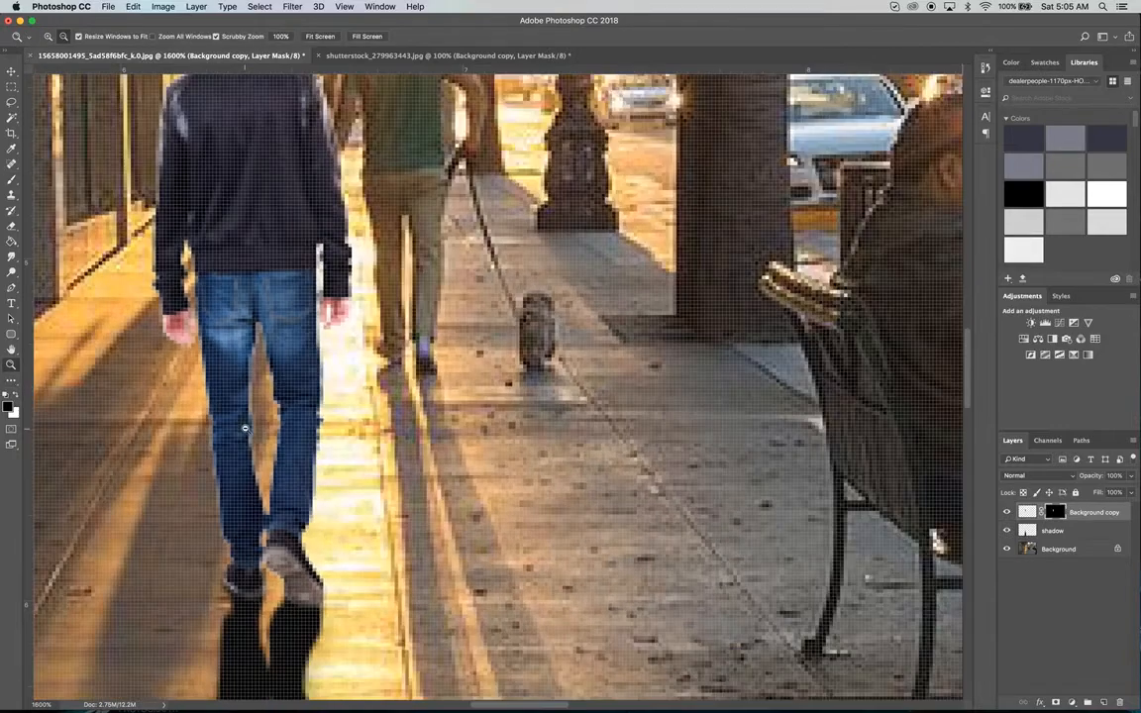
alt+click(245, 427)
alt+click(245, 428)
scroll(265, 595, down, 5)
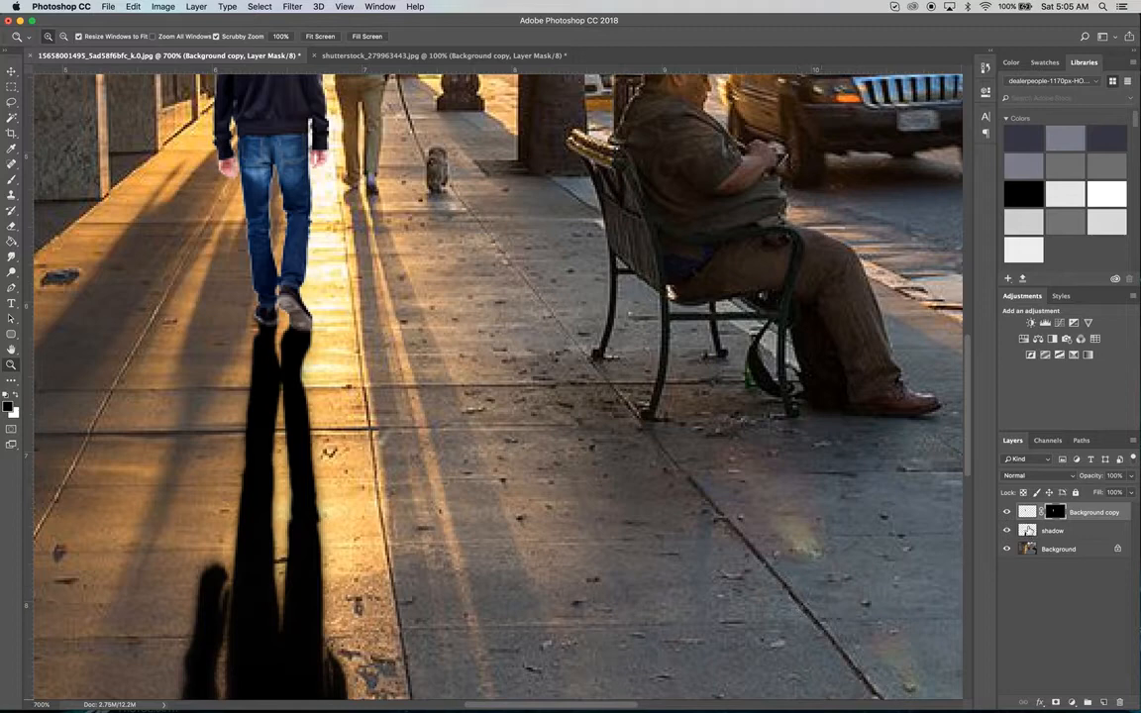
click(1052, 531)
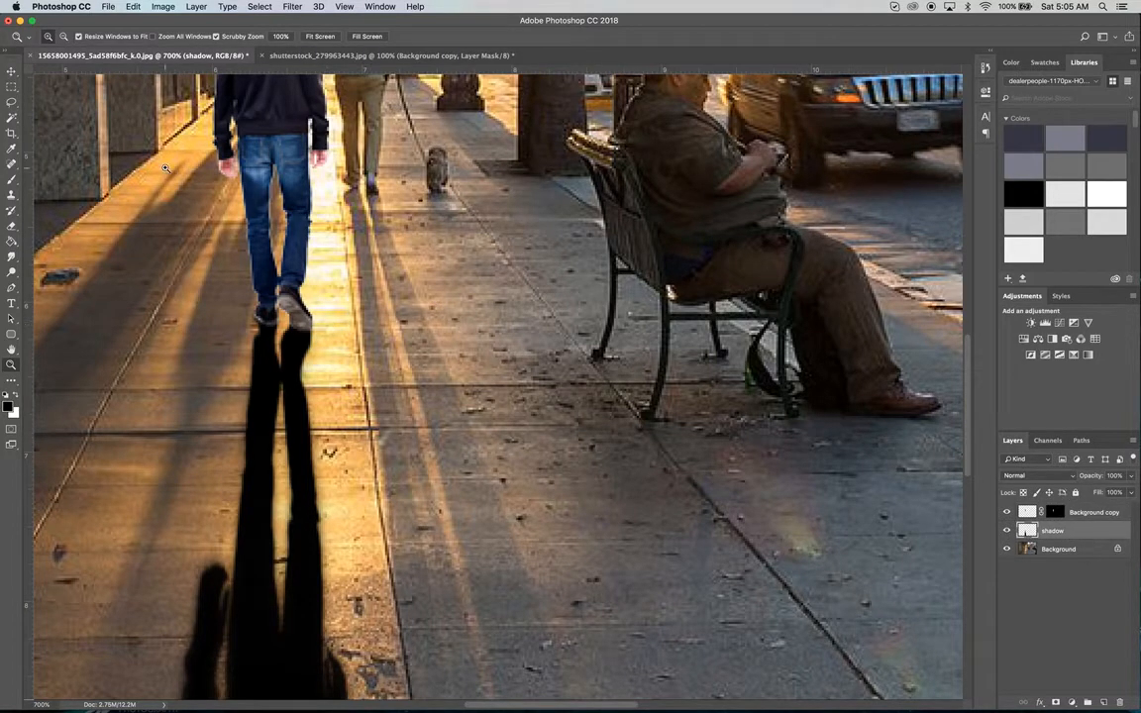
click(12, 71)
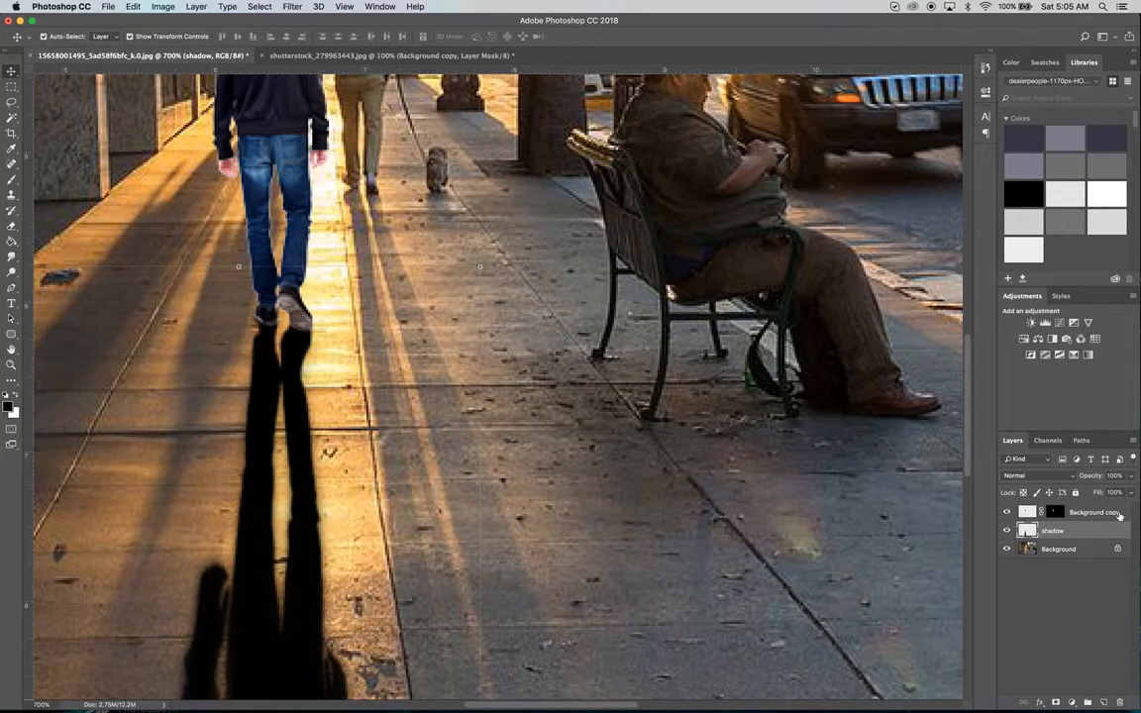
click(1133, 476)
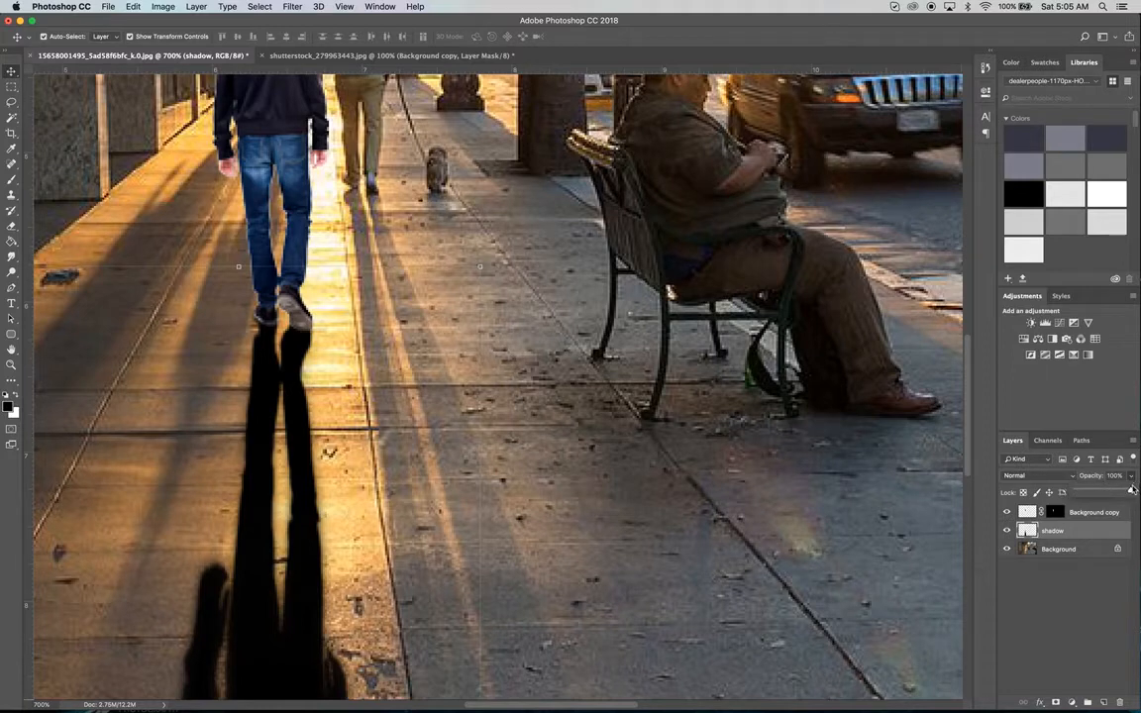
drag(1129, 489, 1096, 492)
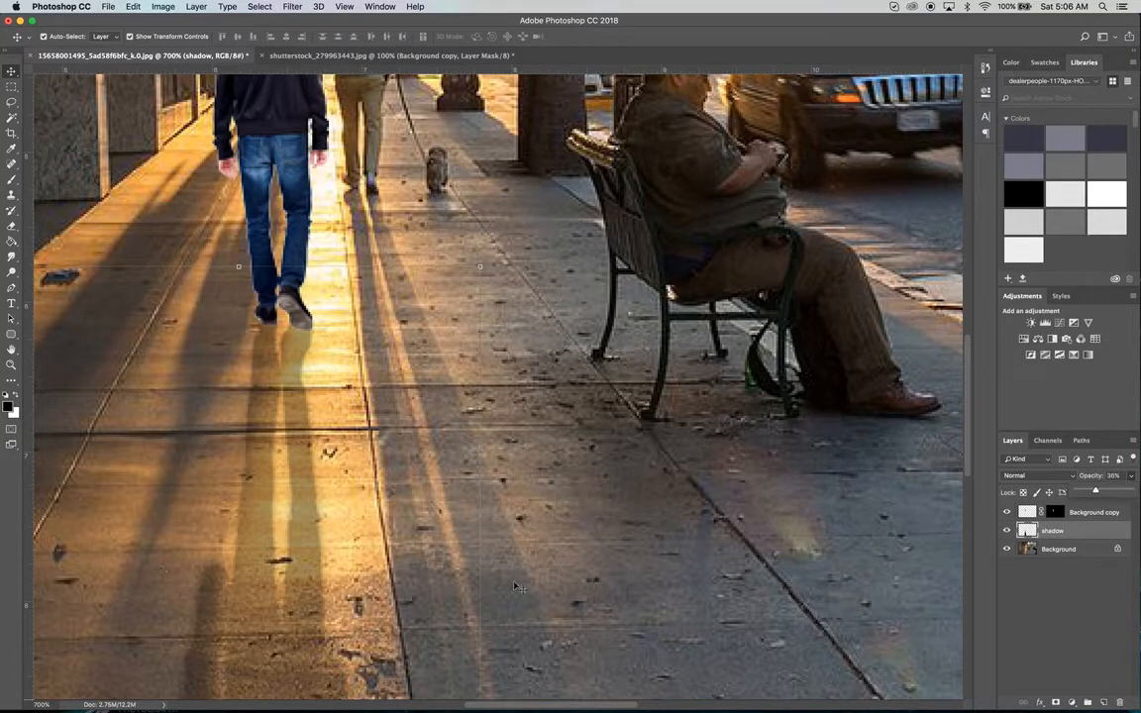
mouse_move(1095, 490)
mouse_down()
mouse_move(1113, 493)
mouse_move(1103, 495)
mouse_up()
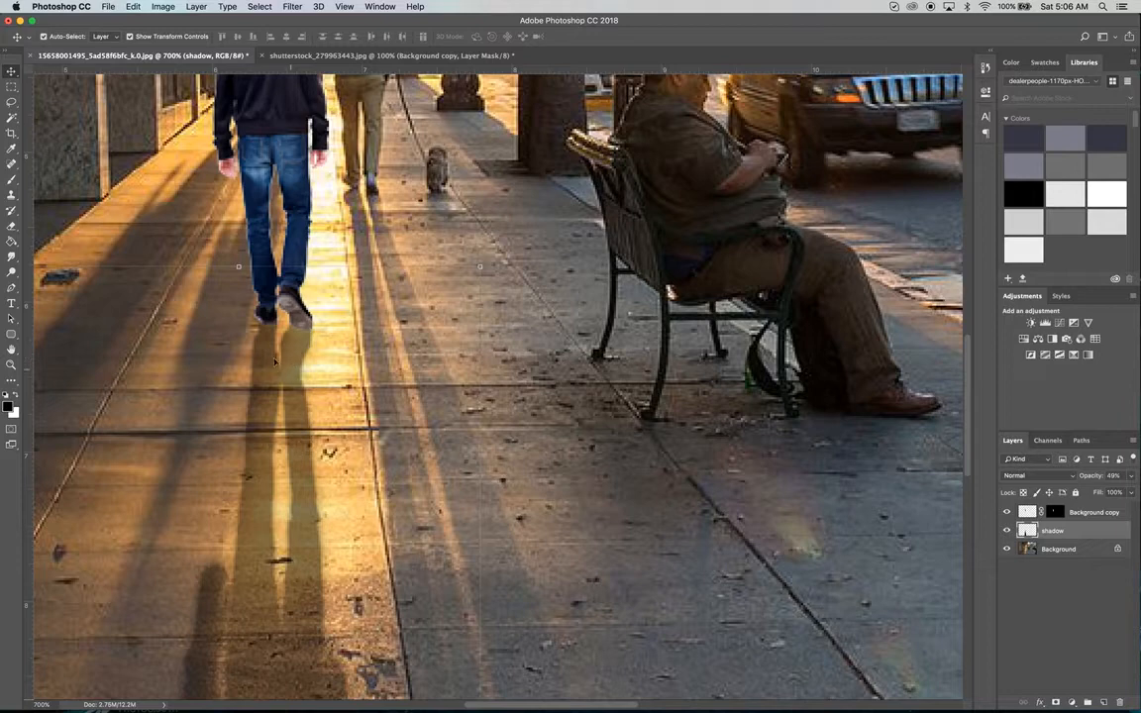
- Lock the shadow layer's transparent pixels and set the foreground color to the blue-grey 545a6d
click(1024, 494)
click(11, 182)
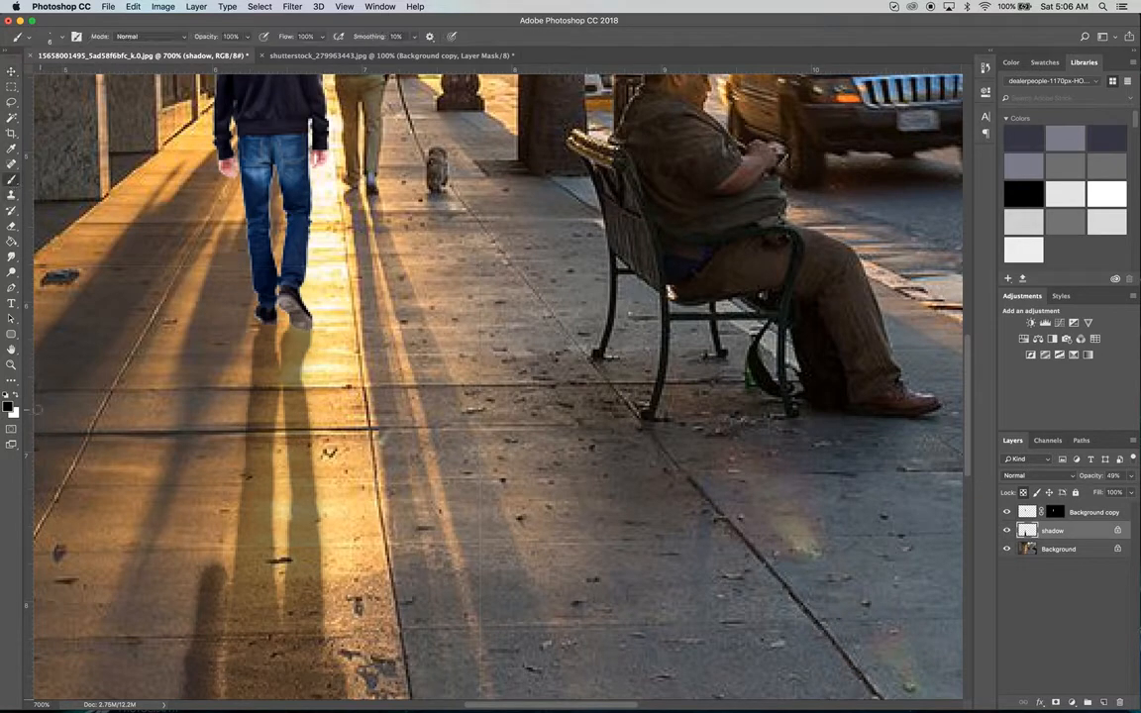
click(9, 406)
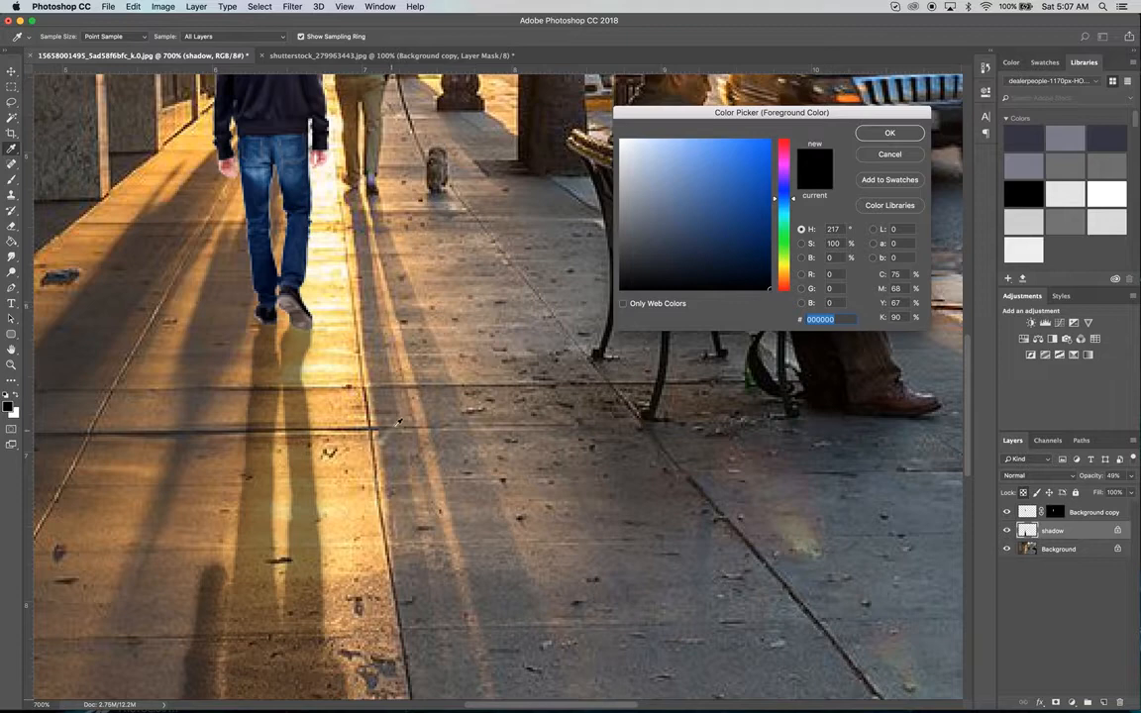
click(393, 394)
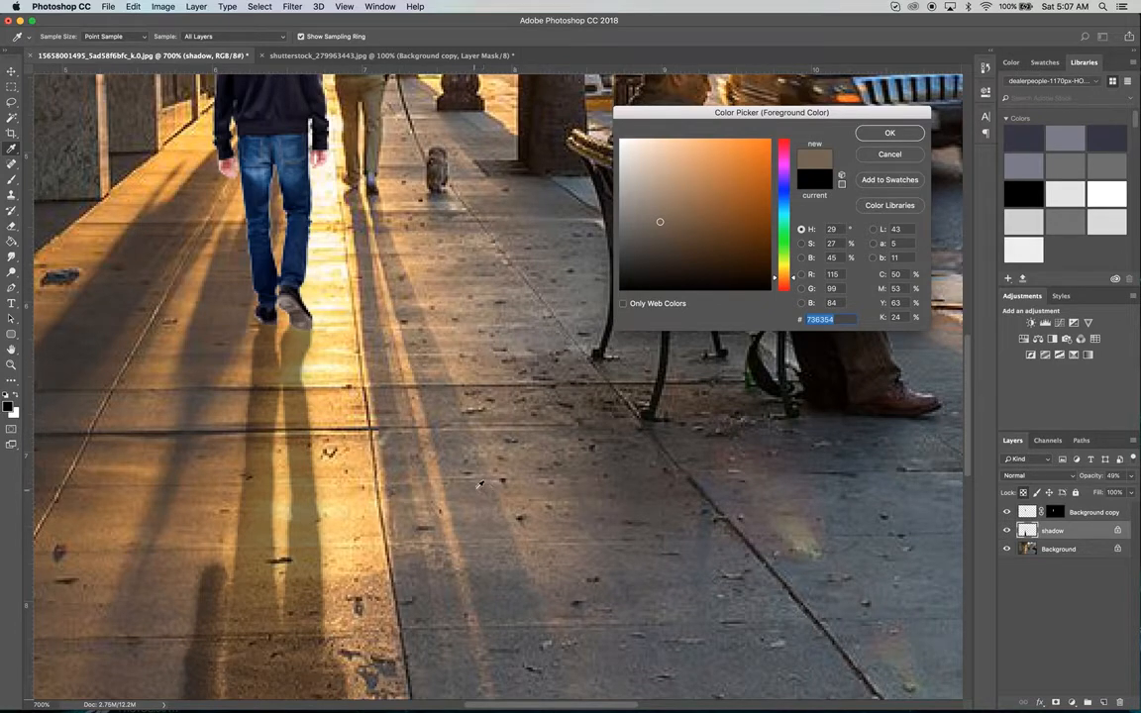
click(432, 441)
drag(782, 203, 782, 197)
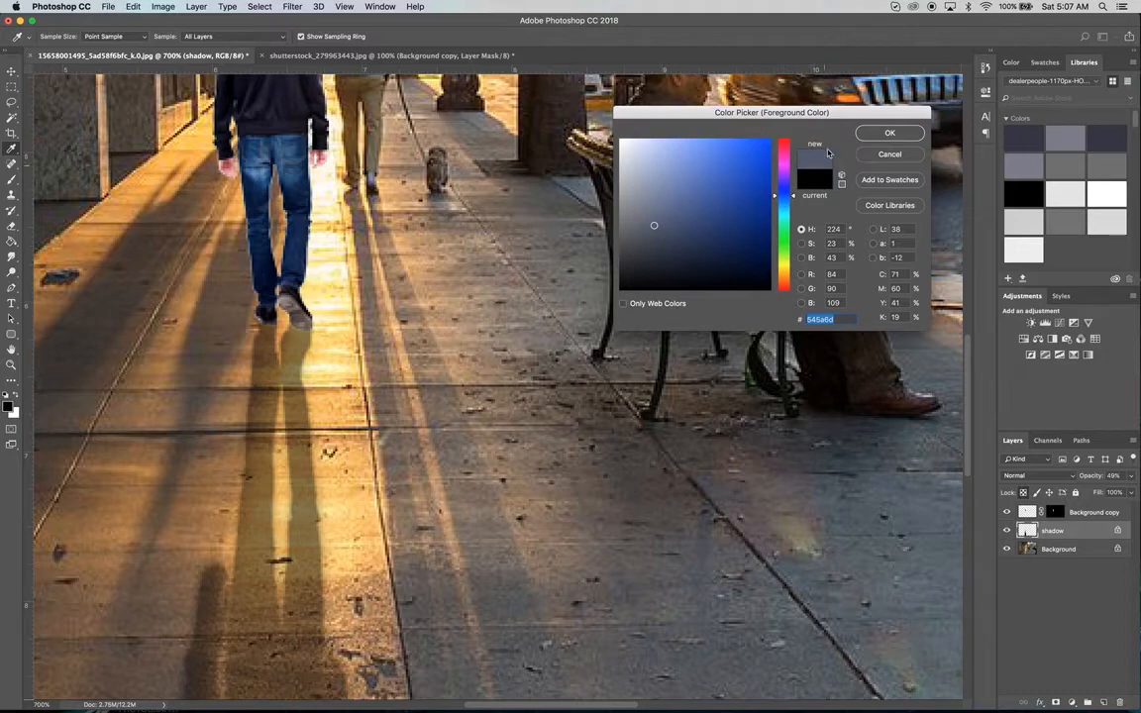
click(890, 132)
key(b)
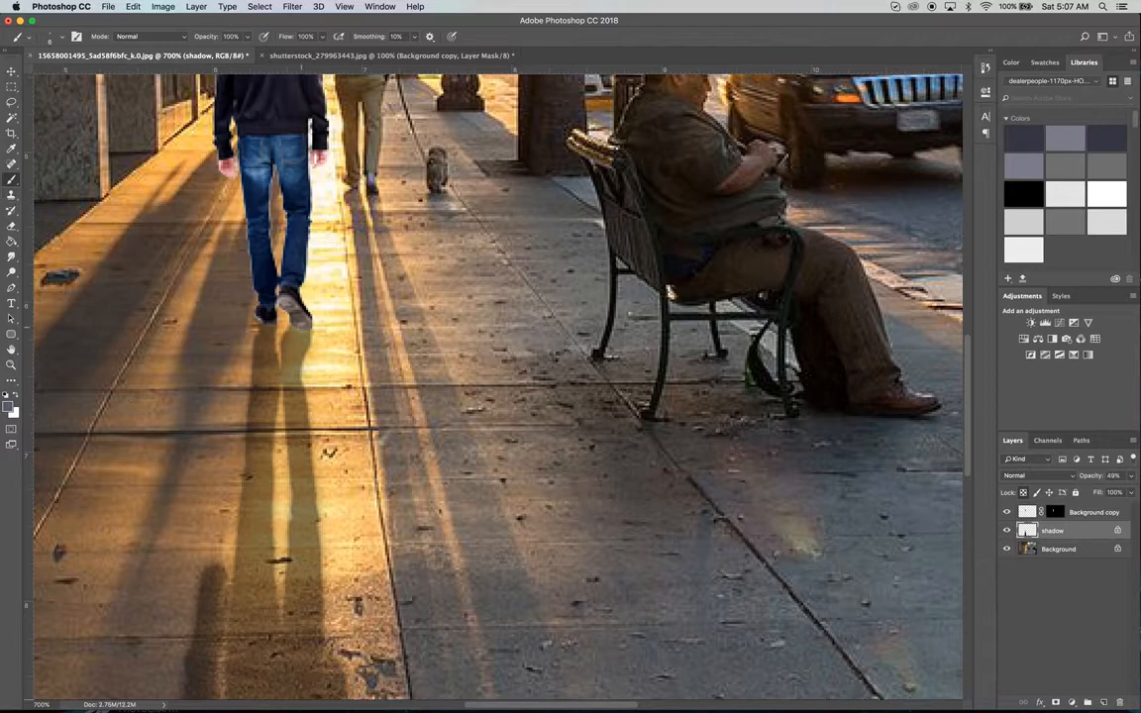
- Enlarge the brush to 80 px, try painting the legs of the shadow blue-grey, and undo the stroke
key(bracketright)
key(bracketright)
key(bracketright)
key(bracketright)
key(bracketright)
key(bracketright)
key(bracketright)
key(bracketright)
key(bracketright)
key(bracketright)
mouse_move(289, 317)
mouse_down()
mouse_move(262, 455)
mouse_move(284, 485)
mouse_up()
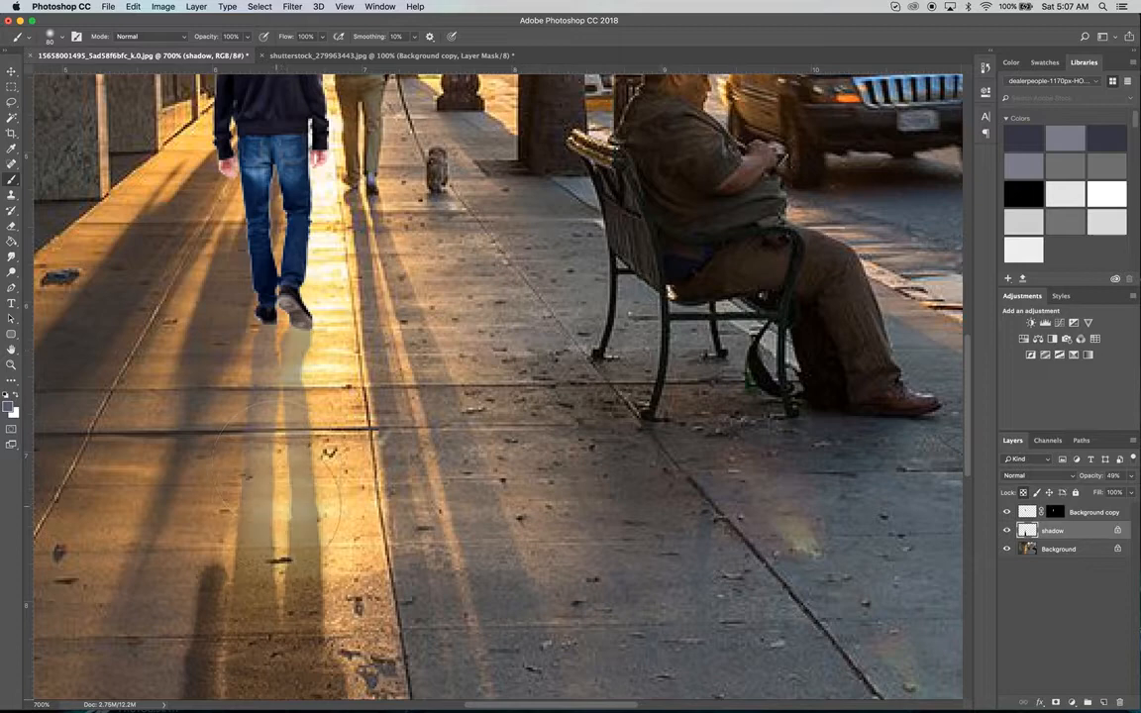
key(super+z)
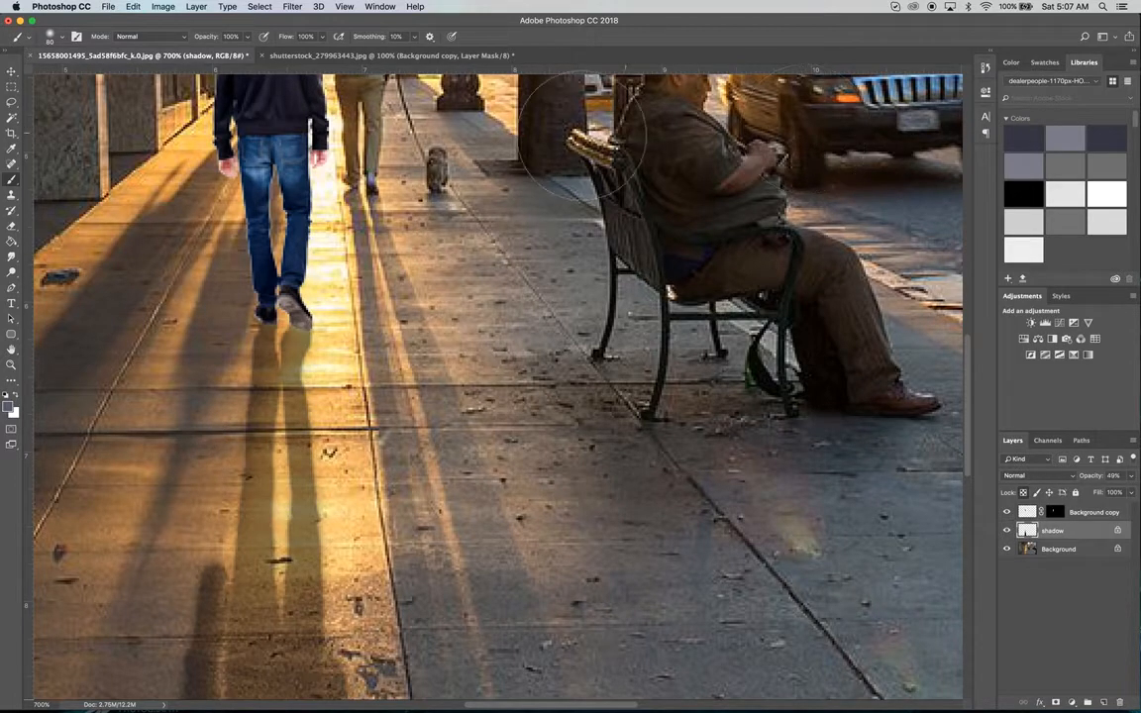
- Darken the foreground color to 30343e and paint over the whole cast shadow down to the photo's lower edge
click(9, 405)
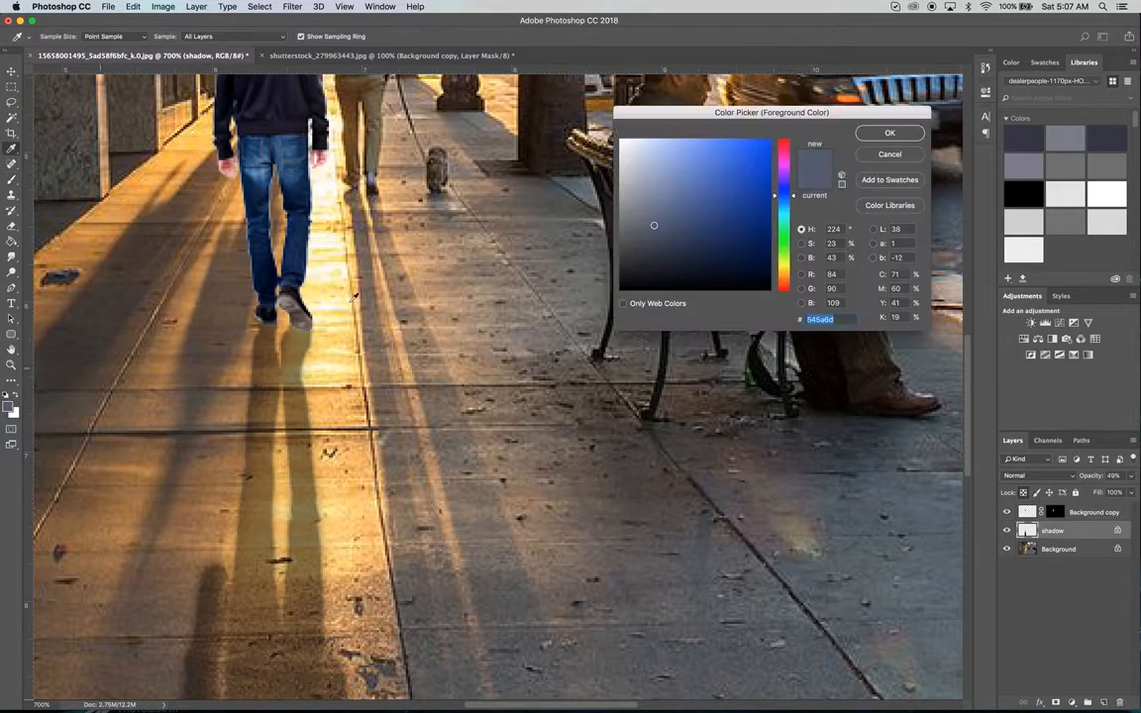
click(652, 253)
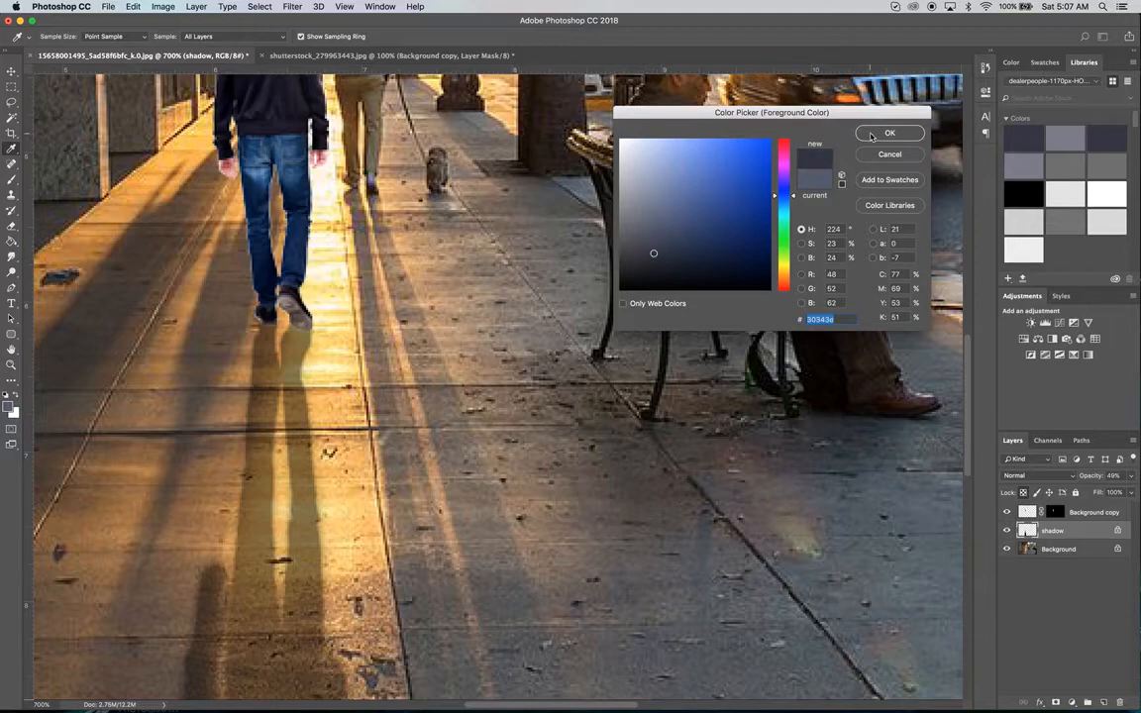
click(882, 133)
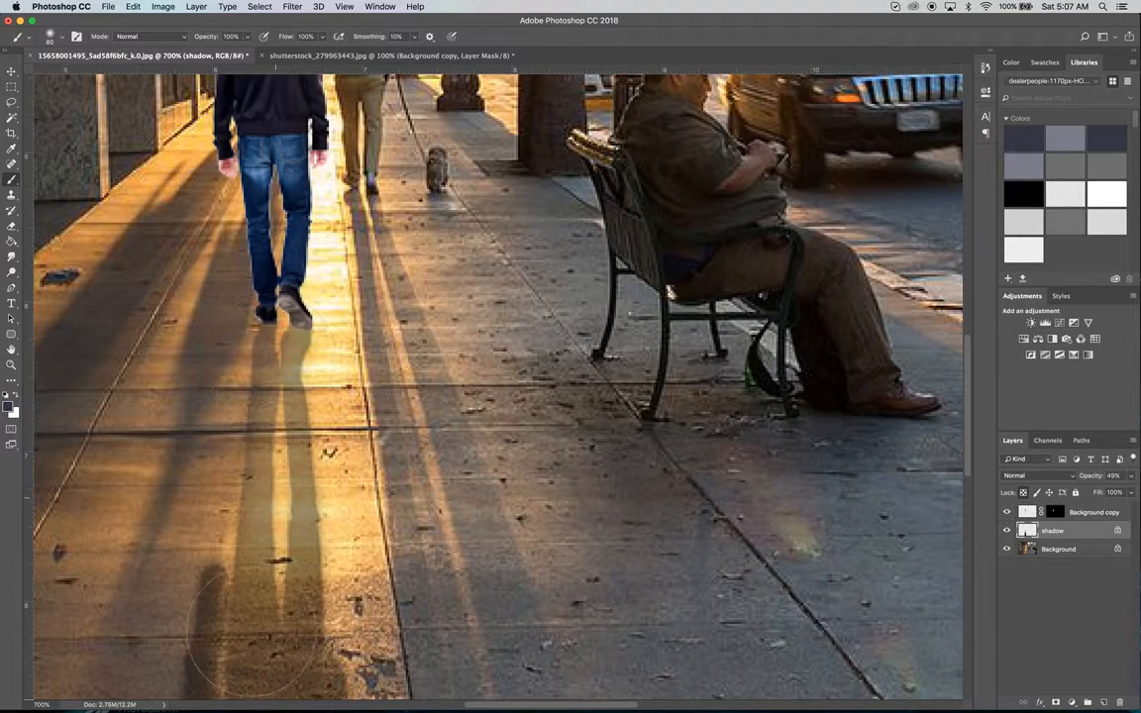
scroll(263, 684, down, 5)
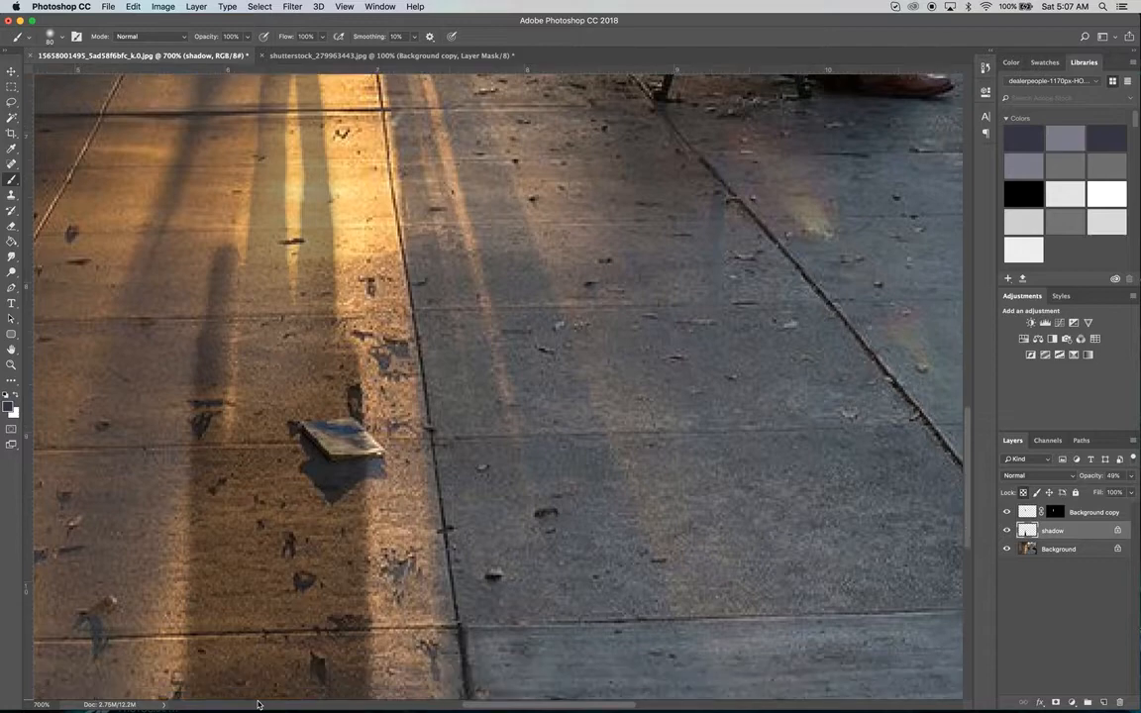
mouse_move(210, 326)
mouse_down()
mouse_move(233, 525)
mouse_move(339, 344)
mouse_move(302, 584)
mouse_move(173, 611)
mouse_move(221, 528)
mouse_up()
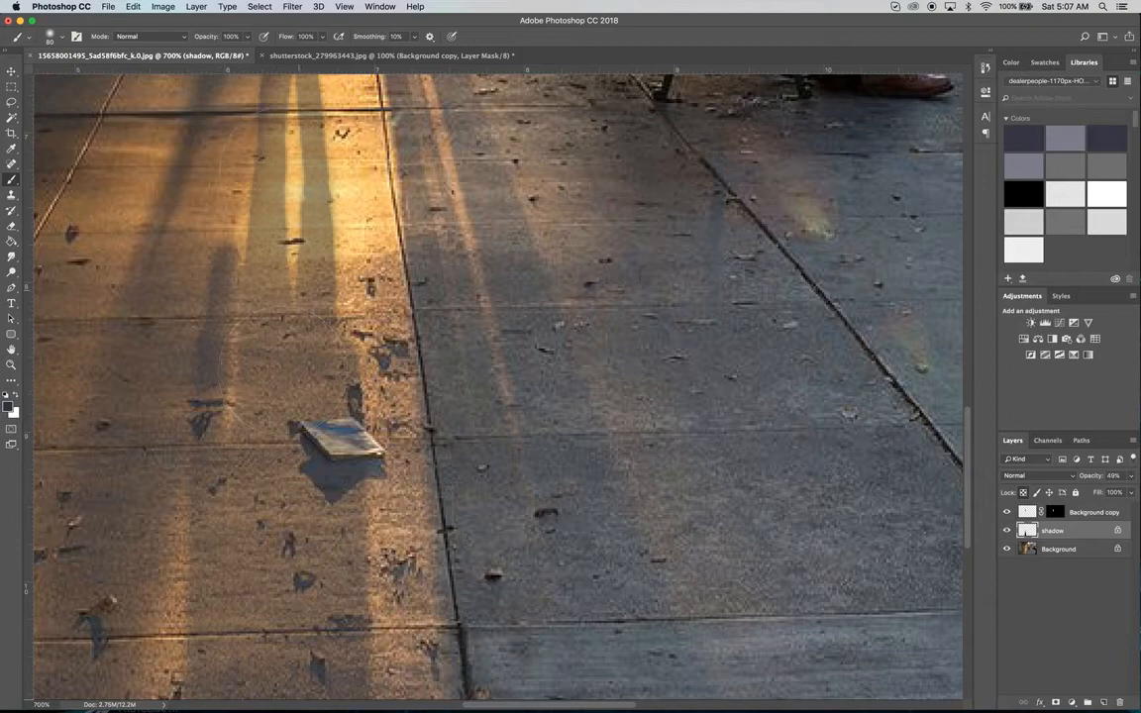
scroll(191, 367, down, 5)
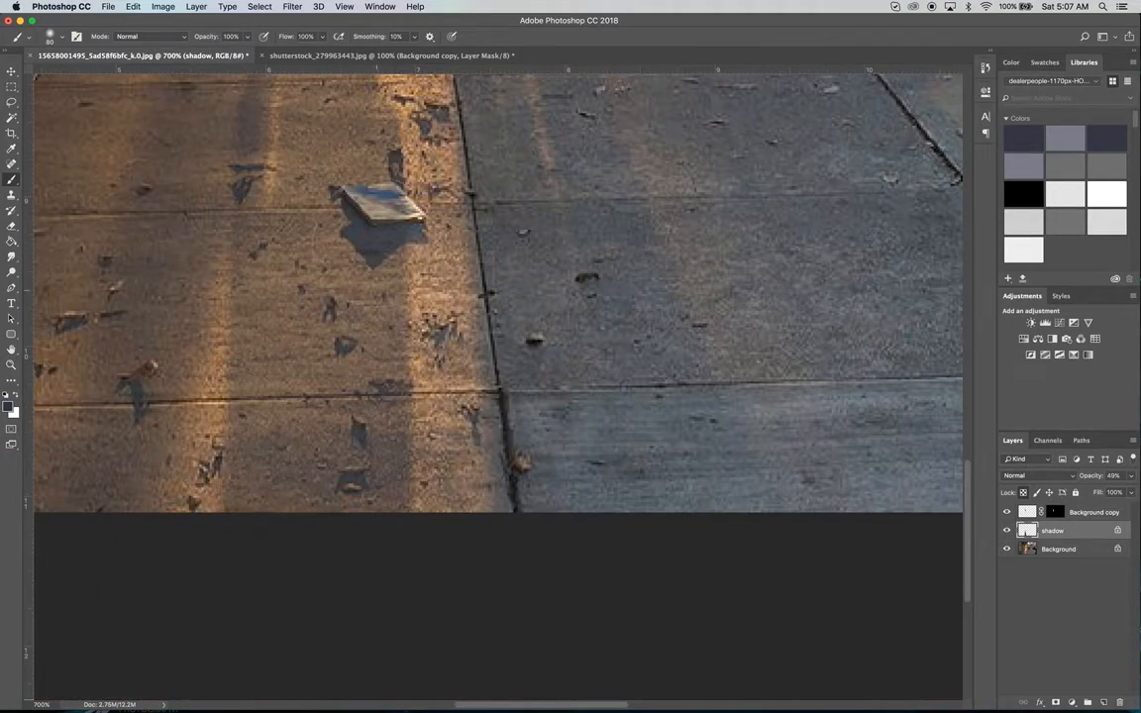
scroll(498, 386, up, 10)
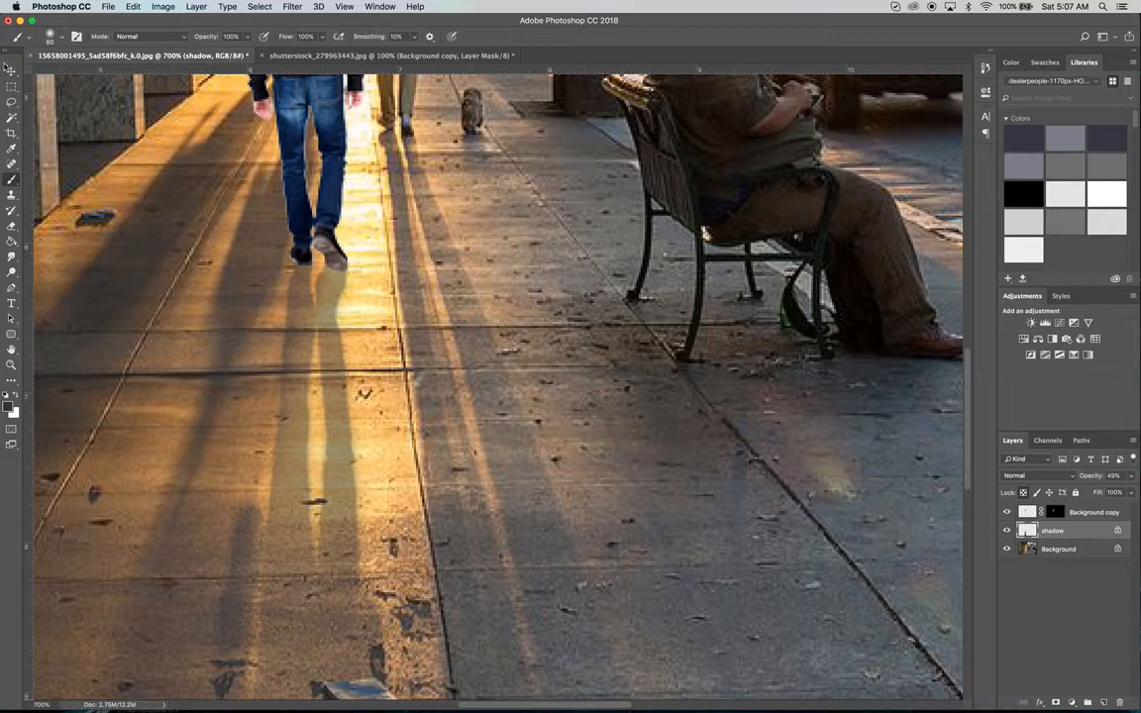
- Duplicate the shadow layer and raise the copy's opacity to 100%
click(11, 71)
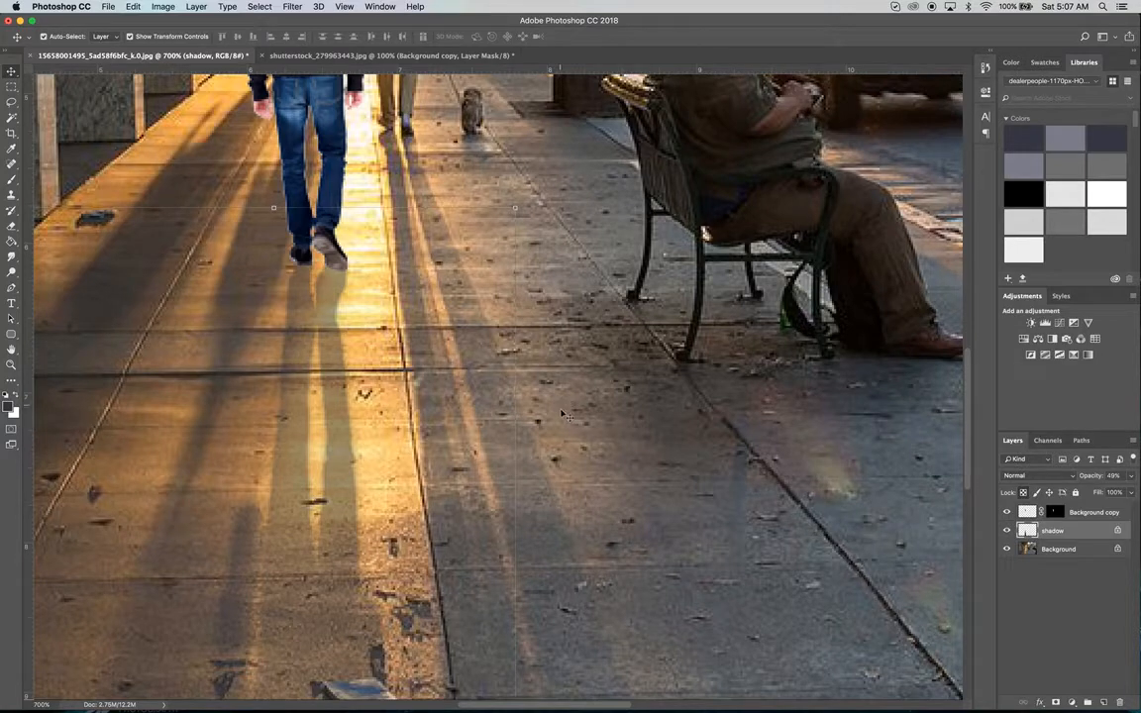
scroll(544, 406, left, 3)
scroll(544, 406, down, 1)
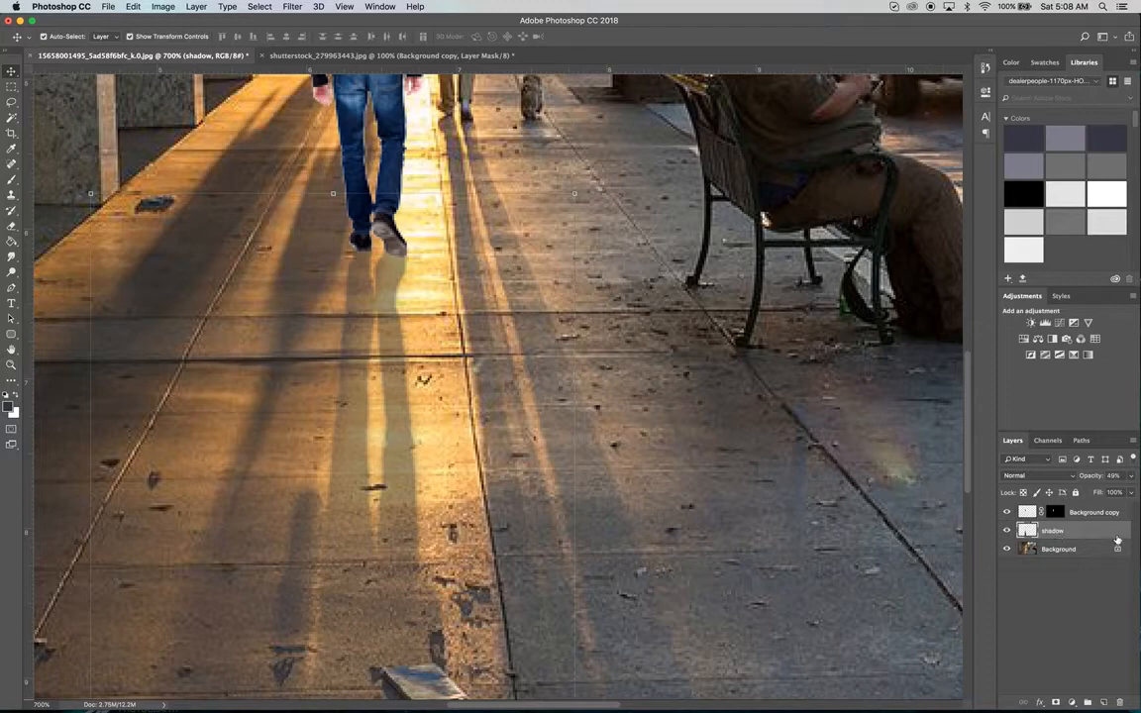
drag(1097, 535, 1105, 702)
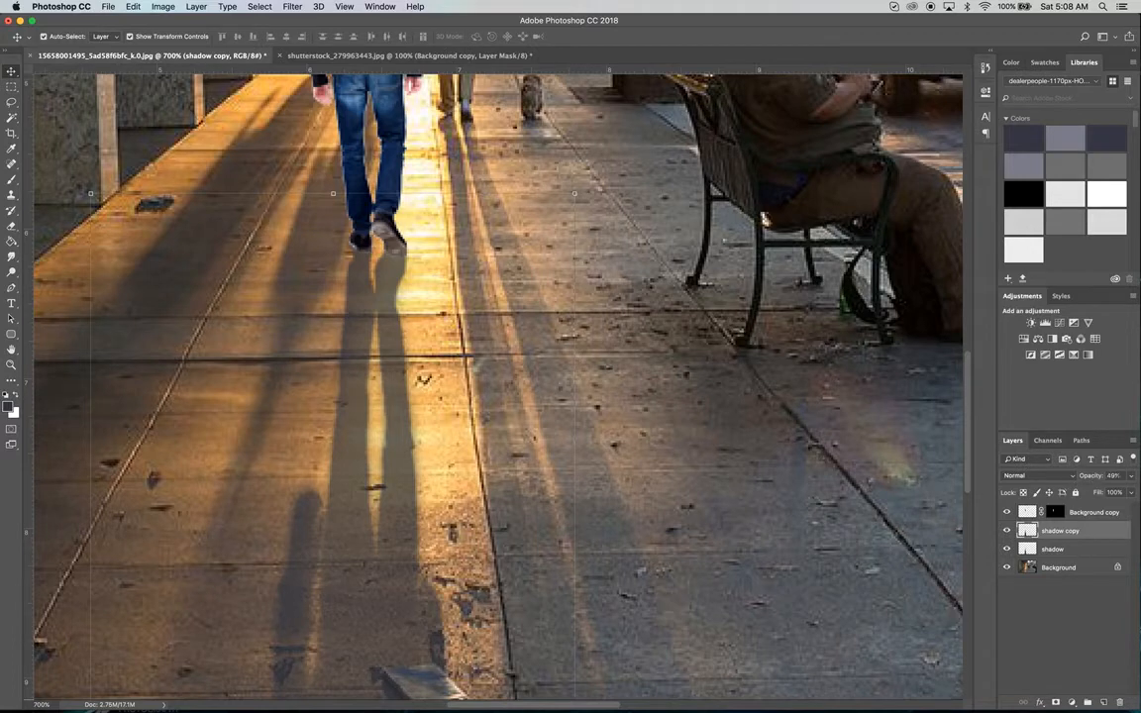
click(1132, 479)
drag(1105, 492, 1138, 490)
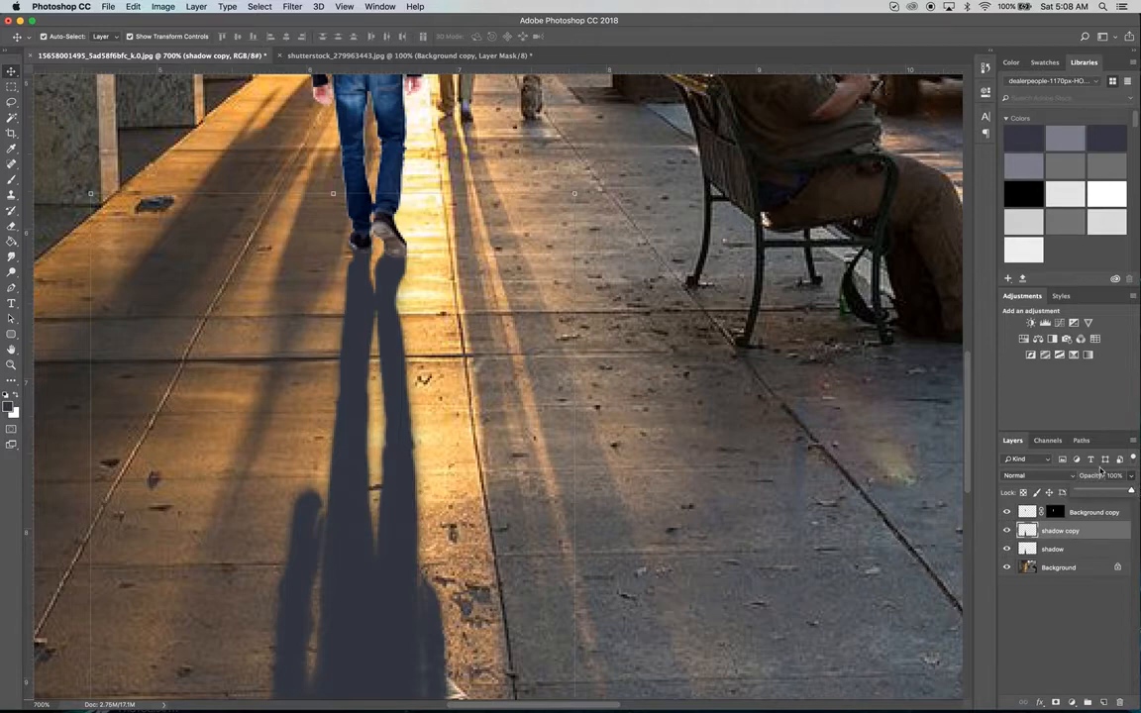
- Try the Overlay blend mode on the shadow copy layer, change it to Multiply, and lower the layer's opacity to 74%
click(1071, 477)
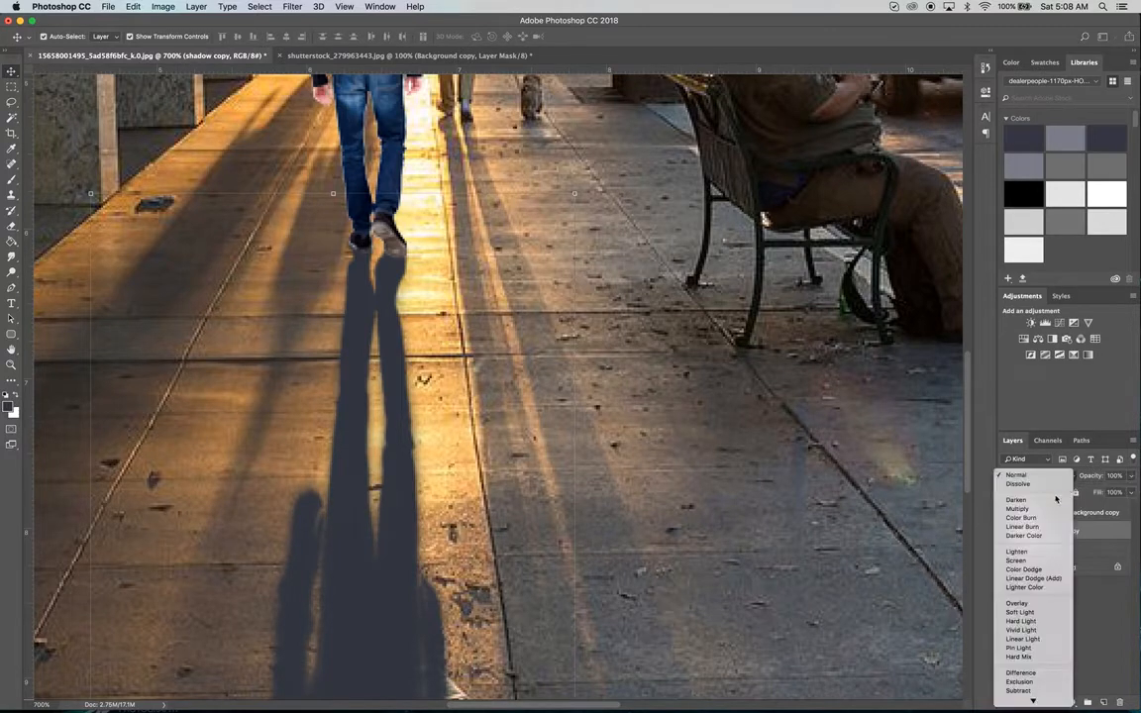
click(1020, 603)
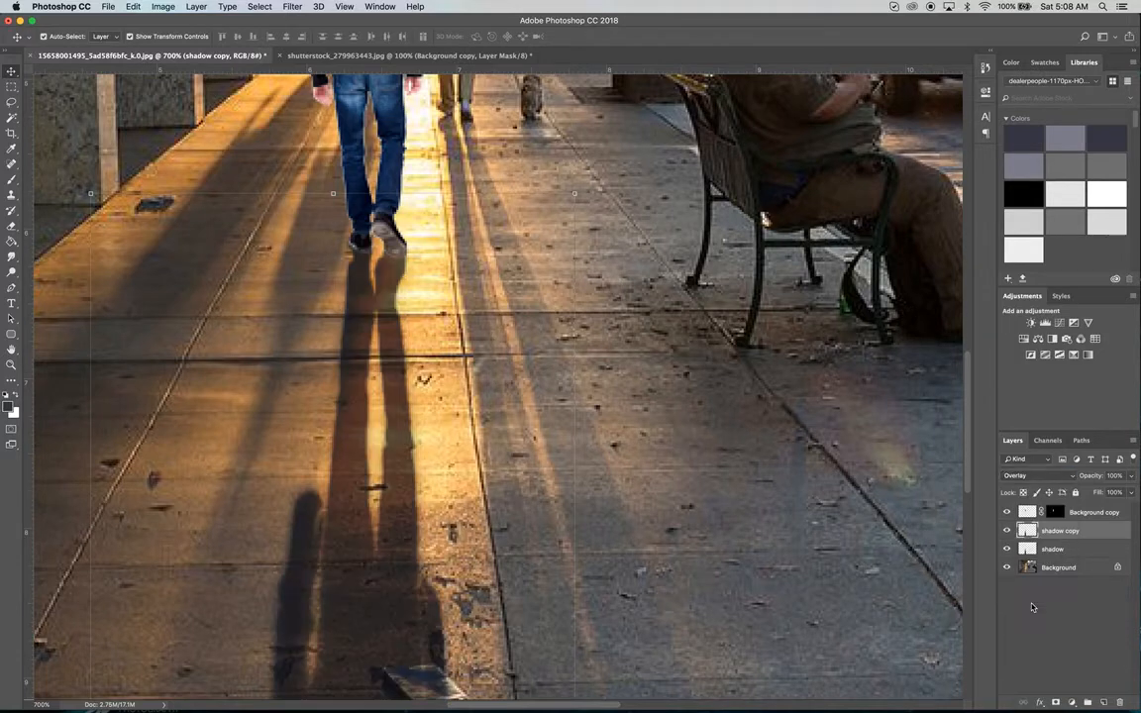
click(1025, 476)
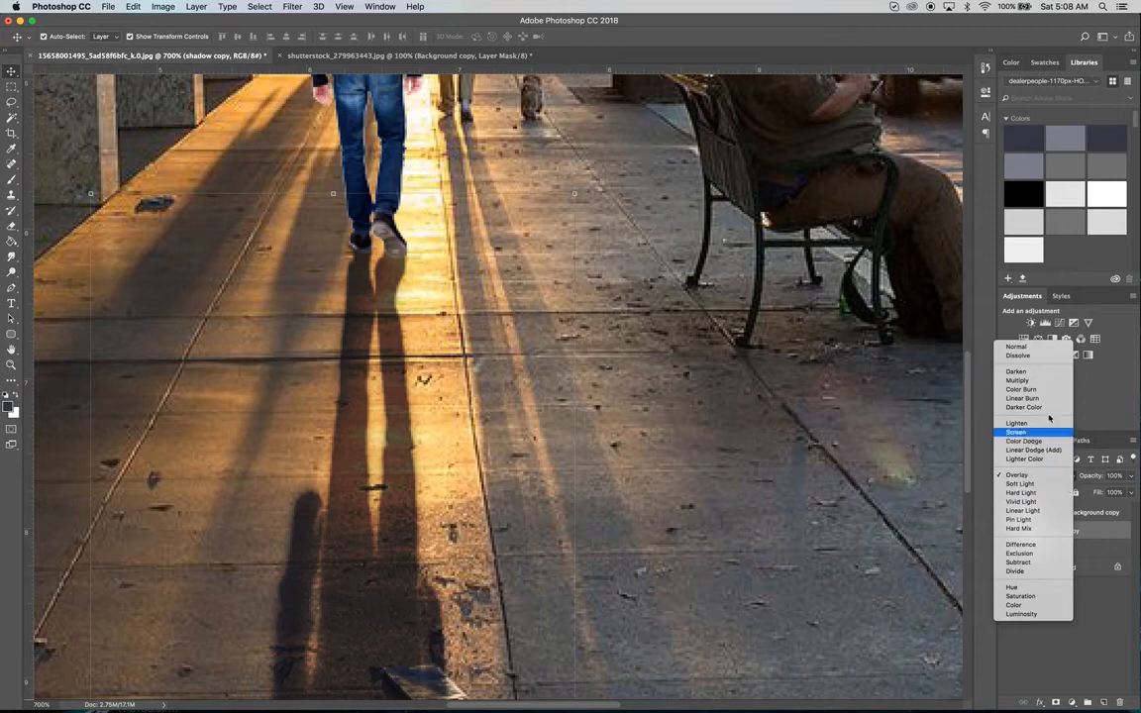
click(1037, 383)
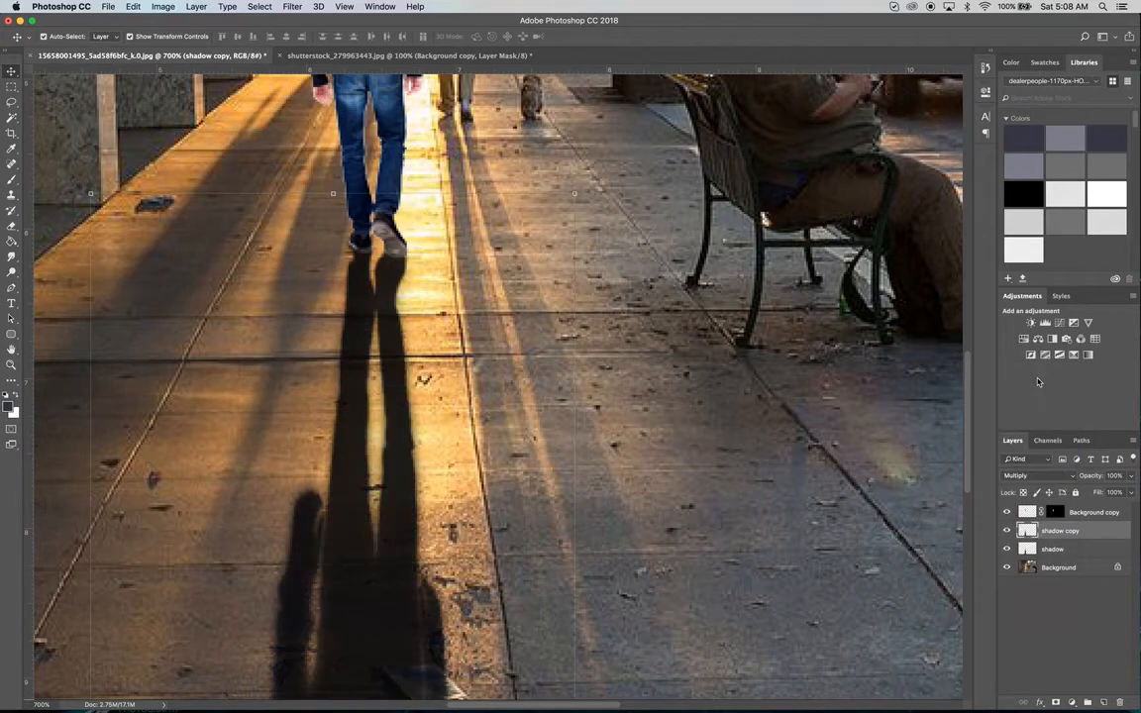
click(1132, 476)
drag(1130, 492, 1115, 499)
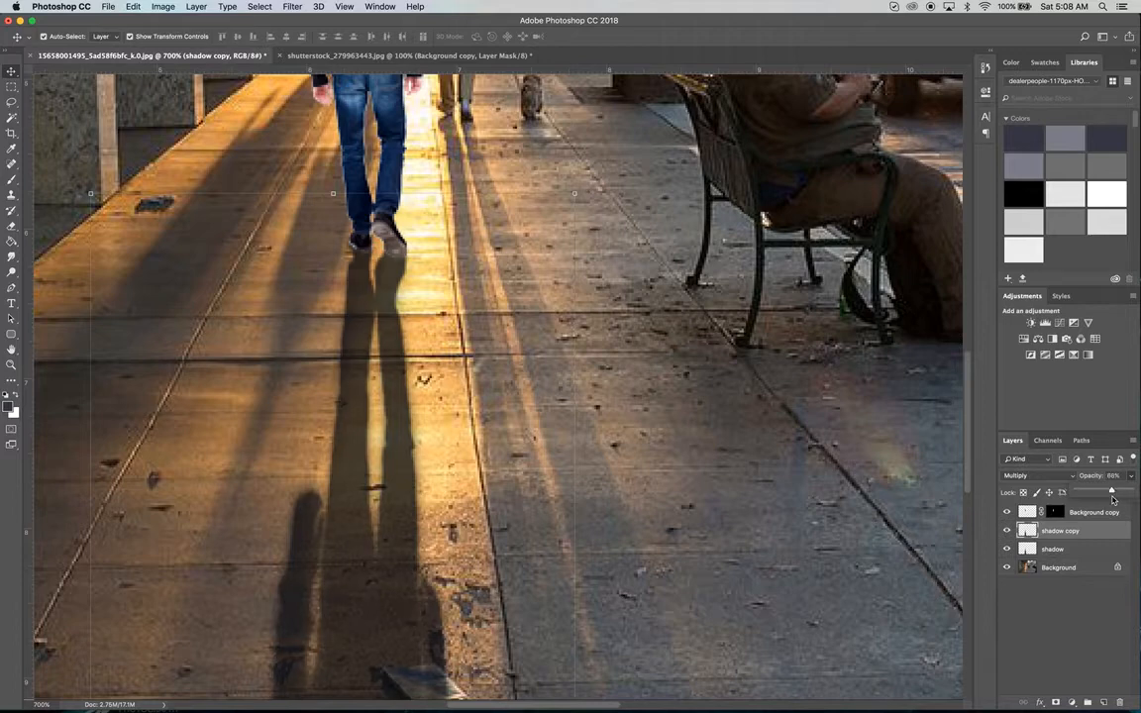
drag(1112, 499, 1117, 500)
- Add a layer mask to the shadow copy and paint black over the lower body and arm with the 80 px brush to hide them
click(1055, 702)
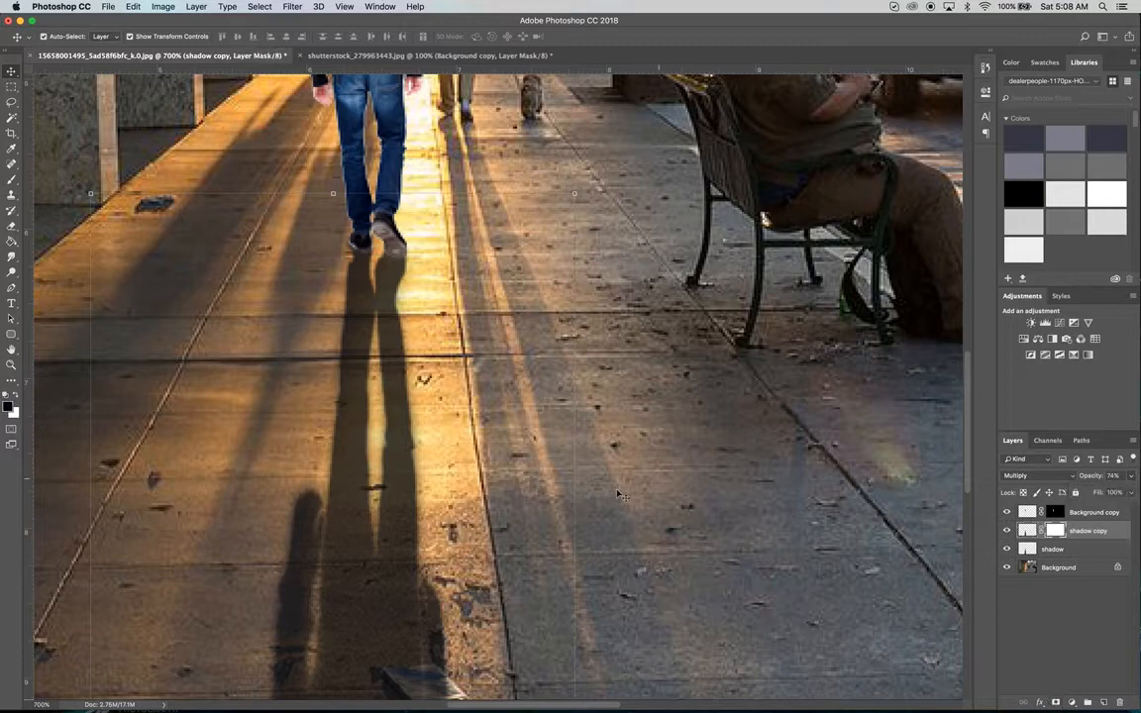
click(12, 179)
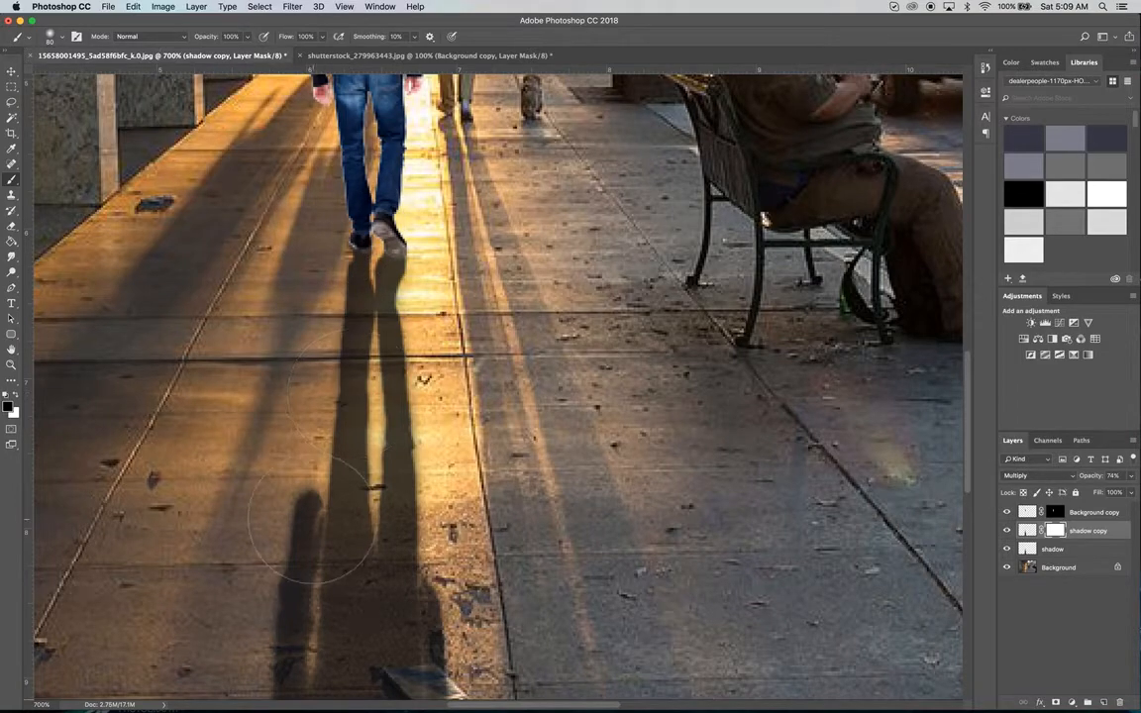
scroll(316, 513, down, 6)
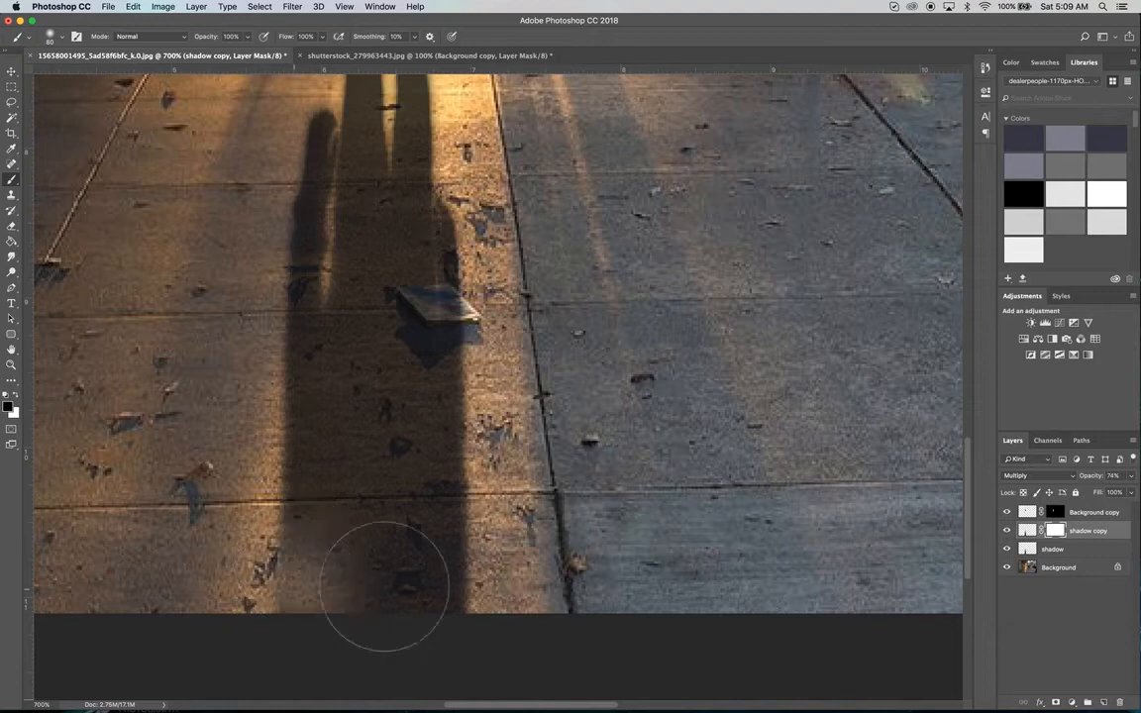
mouse_move(387, 382)
mouse_down()
mouse_move(331, 484)
mouse_move(297, 456)
mouse_up()
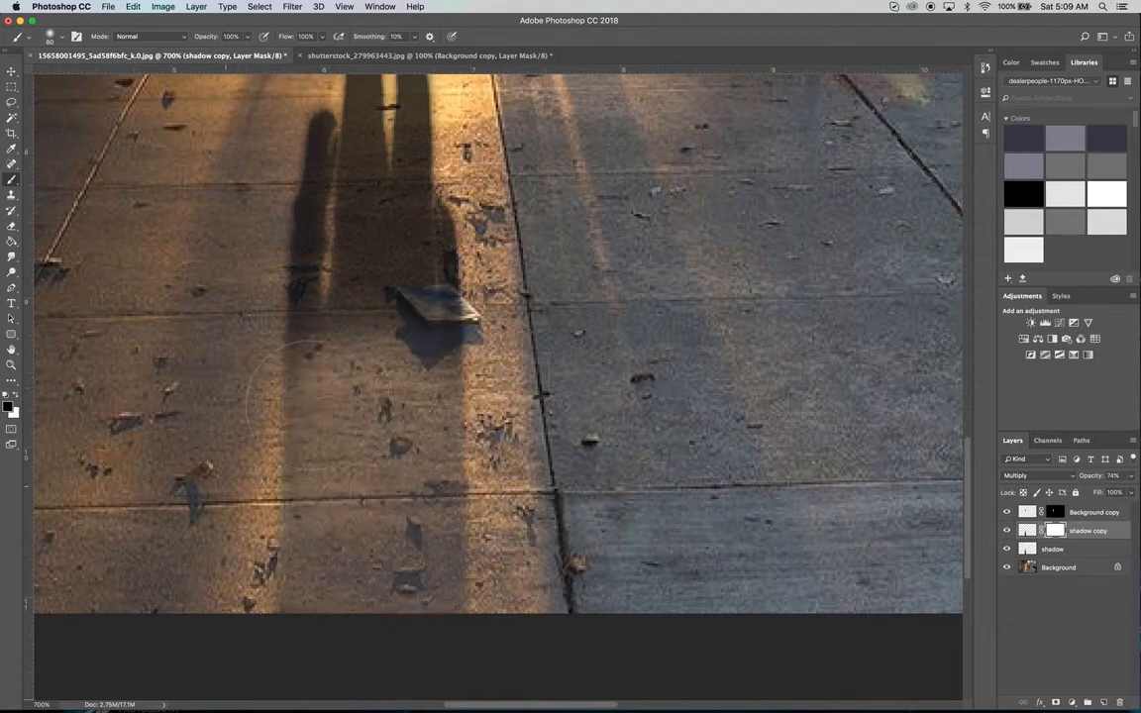
mouse_move(307, 396)
mouse_down()
mouse_move(332, 181)
mouse_move(416, 309)
mouse_move(482, 302)
mouse_move(309, 188)
mouse_up()
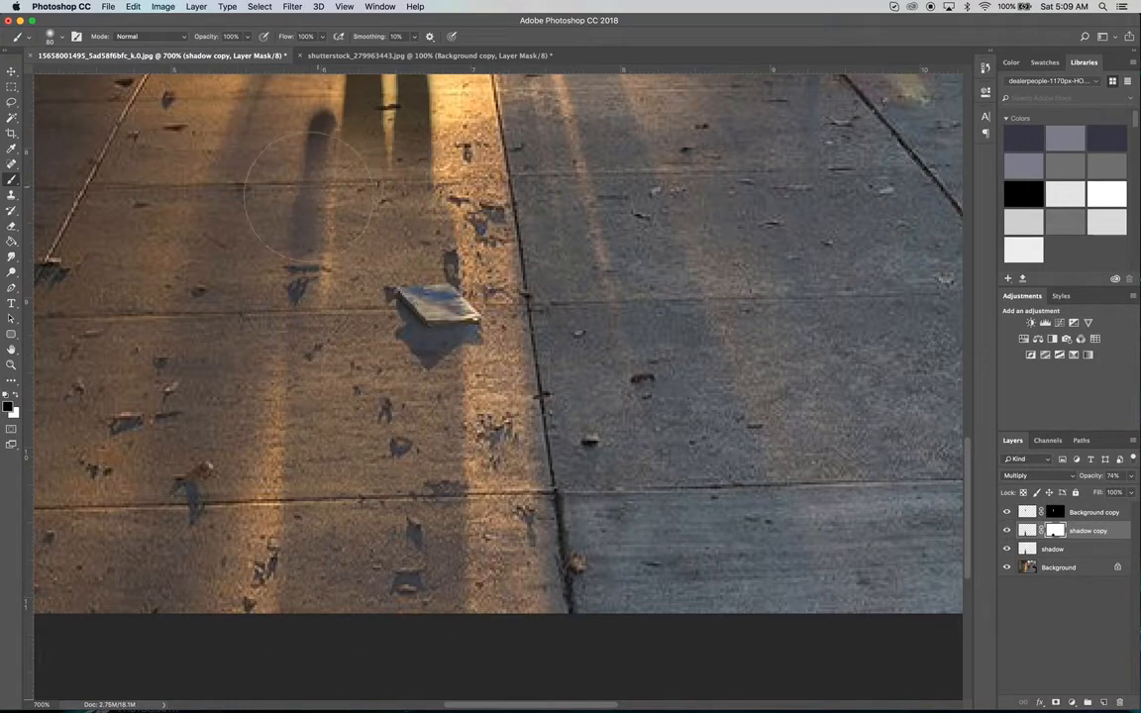
- Enlarge the brush to 300 px and dab black on the shadow copy's mask below the legs to fade the leg shadows gradually
scroll(309, 188, up, 4)
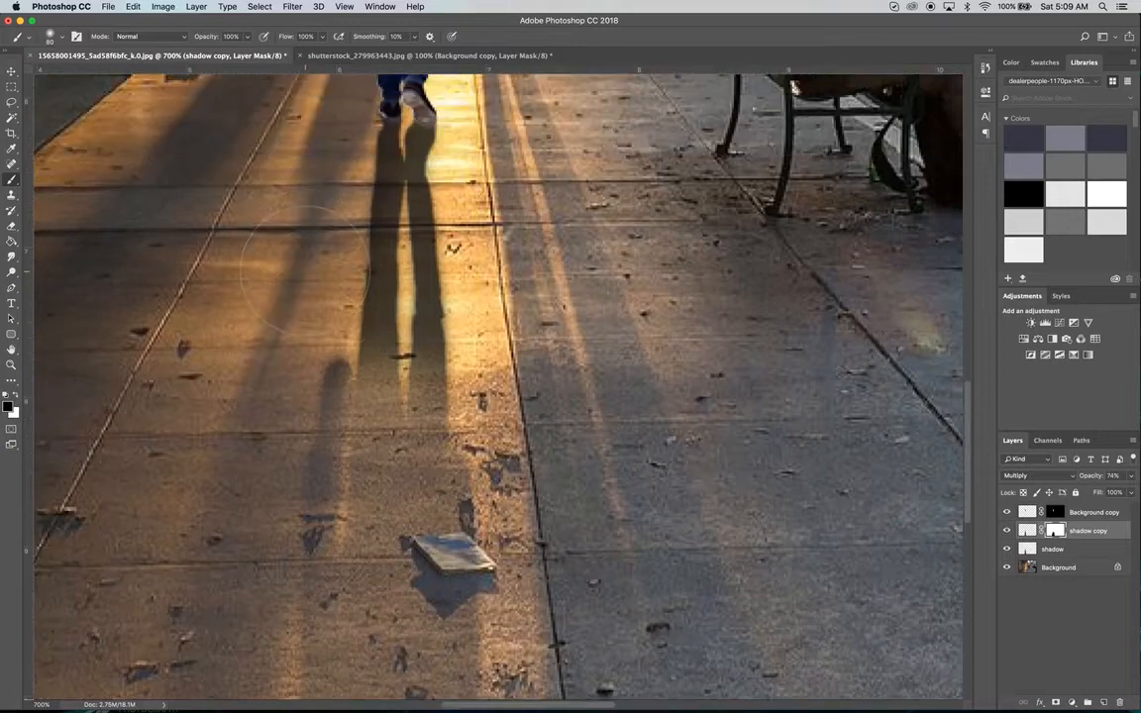
scroll(307, 268, up, 3)
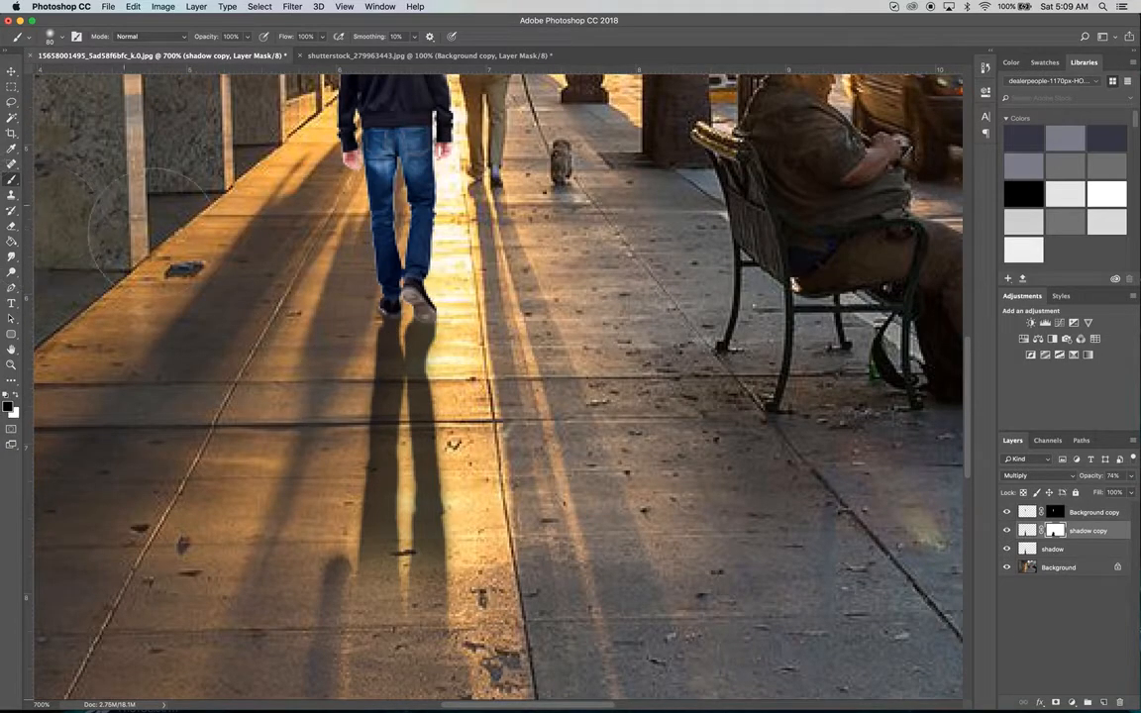
key(bracketright)
key(bracketright)
key(bracketright)
key(bracketright)
key(bracketright)
key(bracketright)
key(bracketright)
key(bracketright)
scroll(391, 584, down, 5)
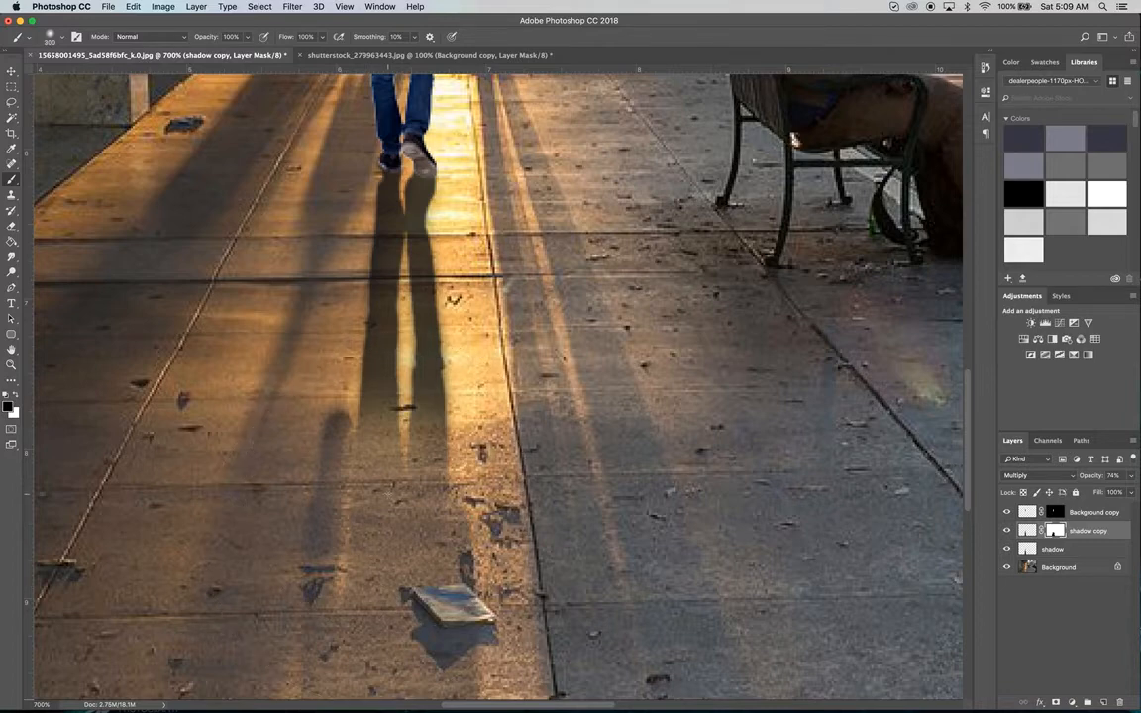
click(387, 494)
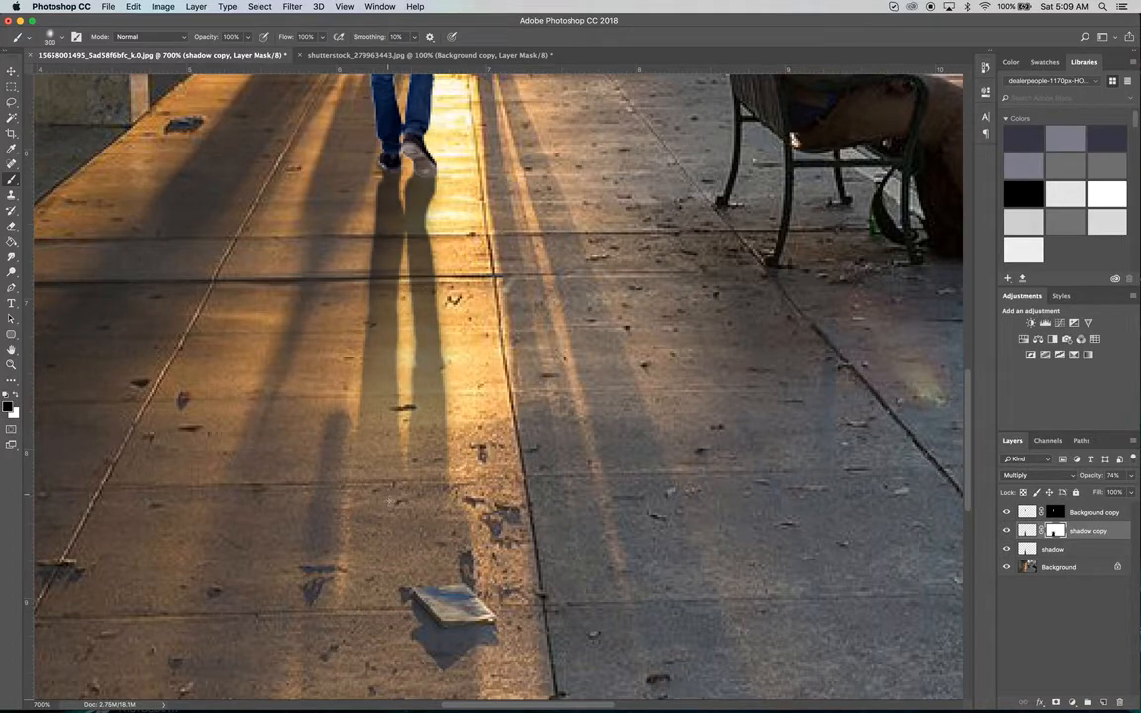
click(391, 494)
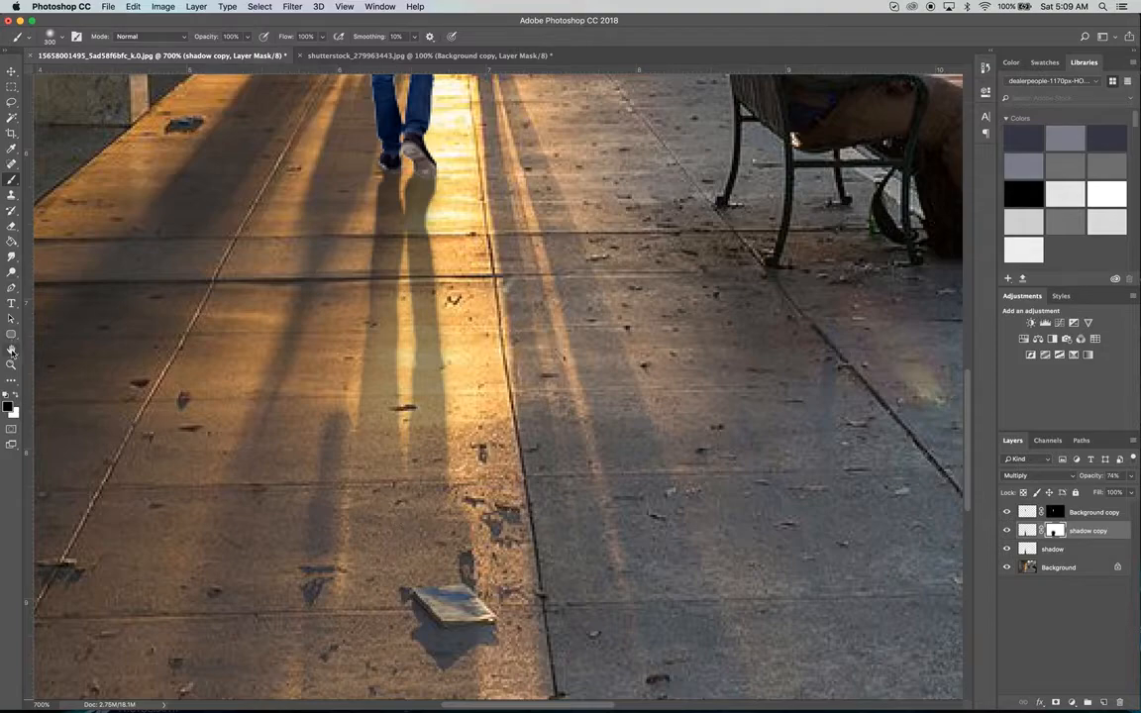
- Lower the shadow copy layer's opacity to 61% while viewing the whole street scene
key(z)
alt+click(372, 343)
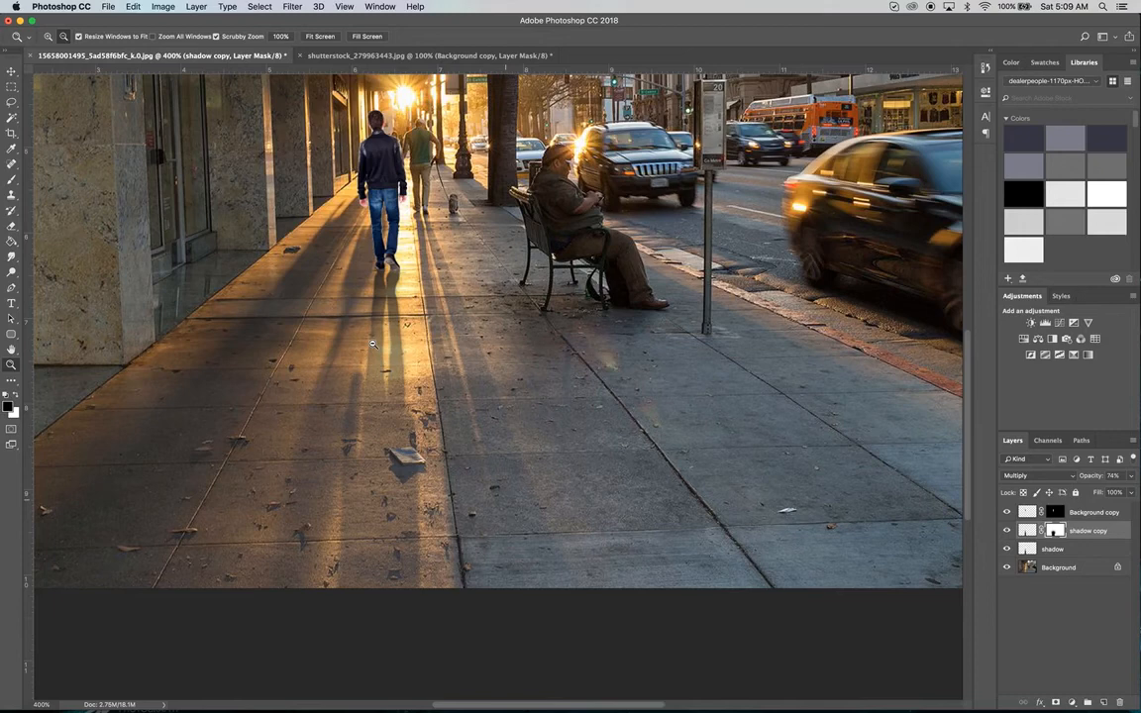
alt+click(372, 344)
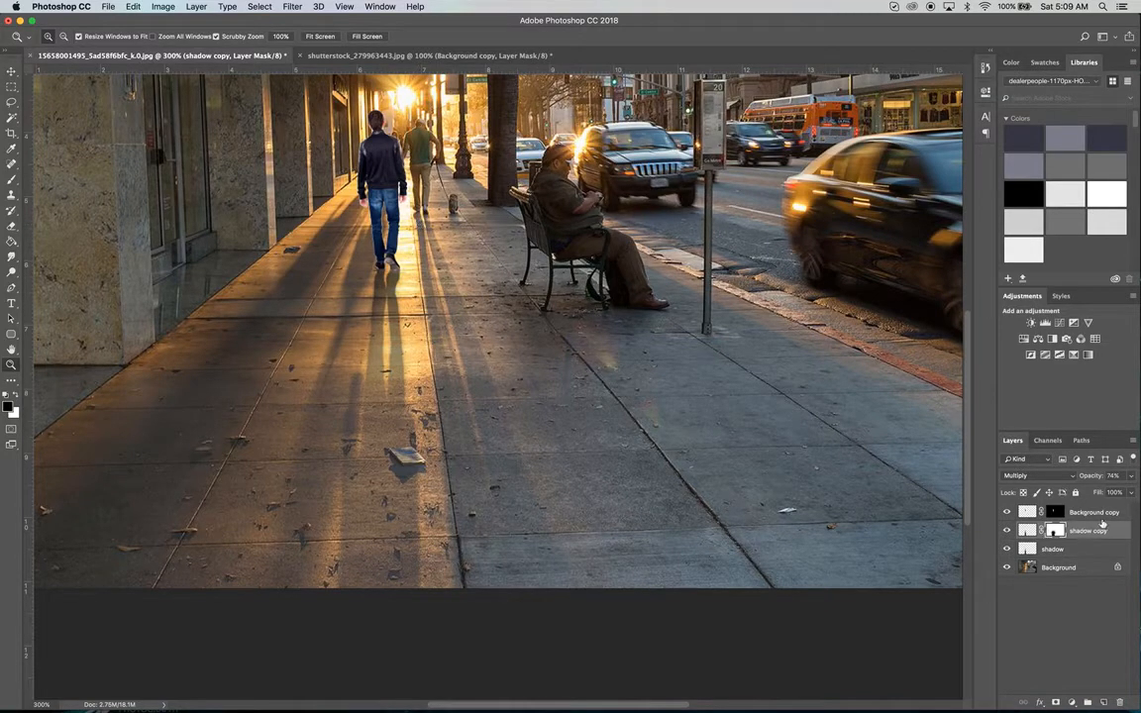
click(1129, 478)
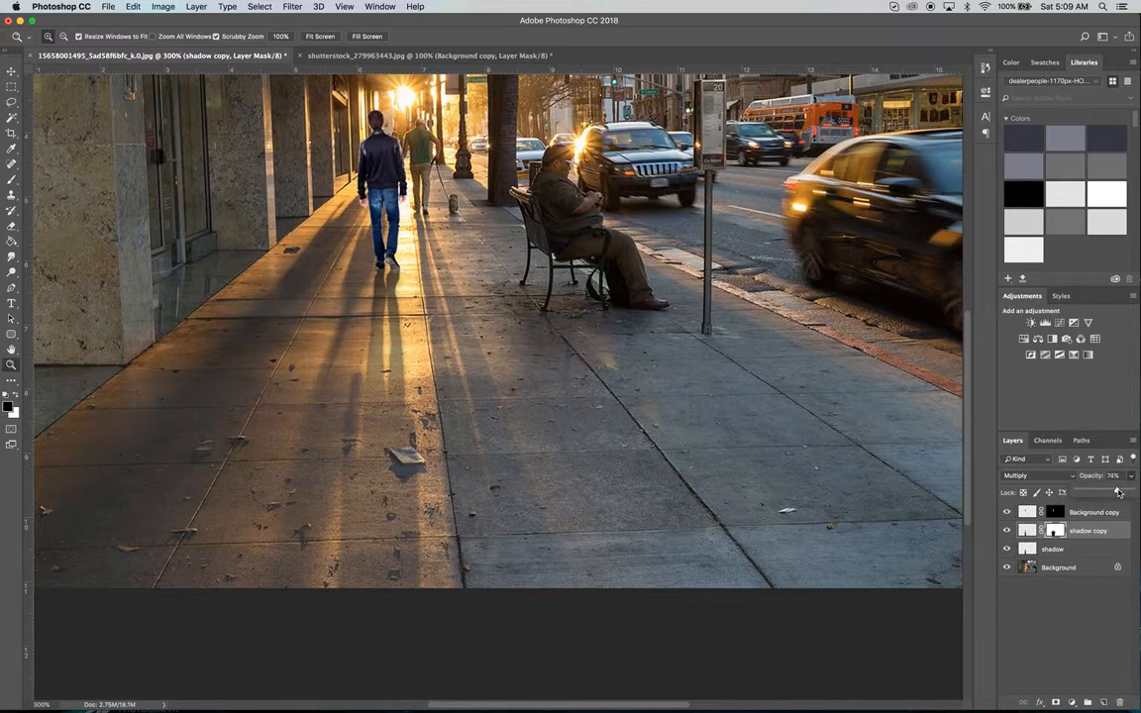
drag(1118, 492, 1110, 494)
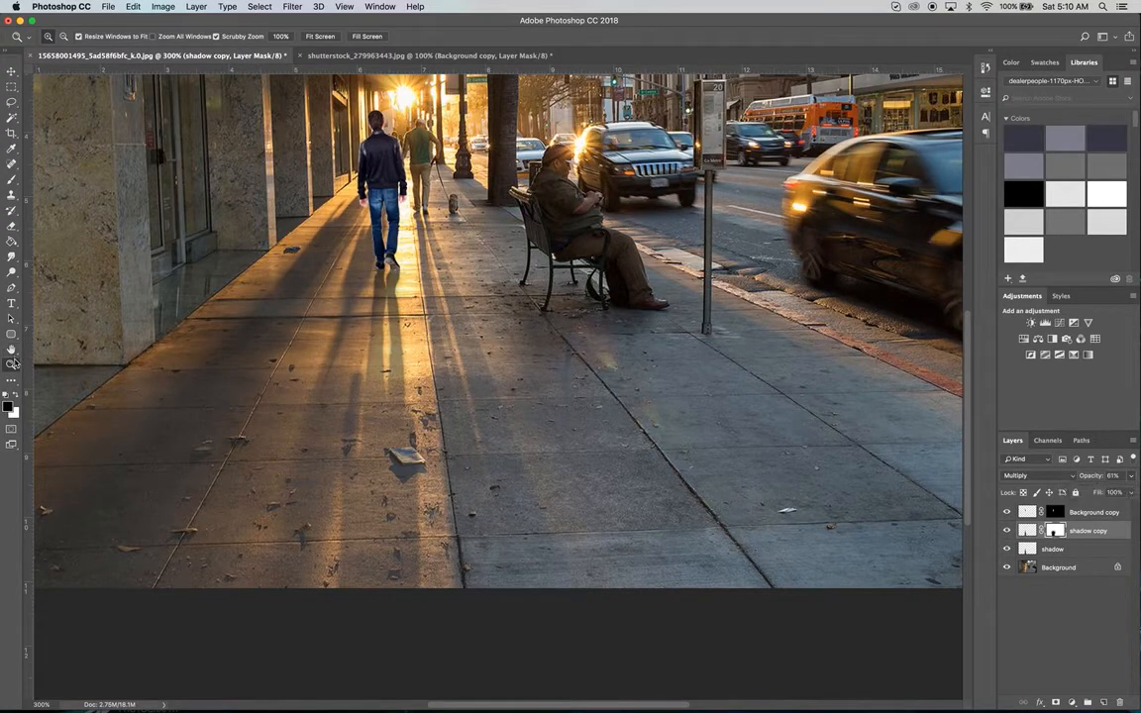
- Examine the man's legs, shoes and the start of his cast shadow up close
click(382, 271)
click(382, 272)
click(383, 271)
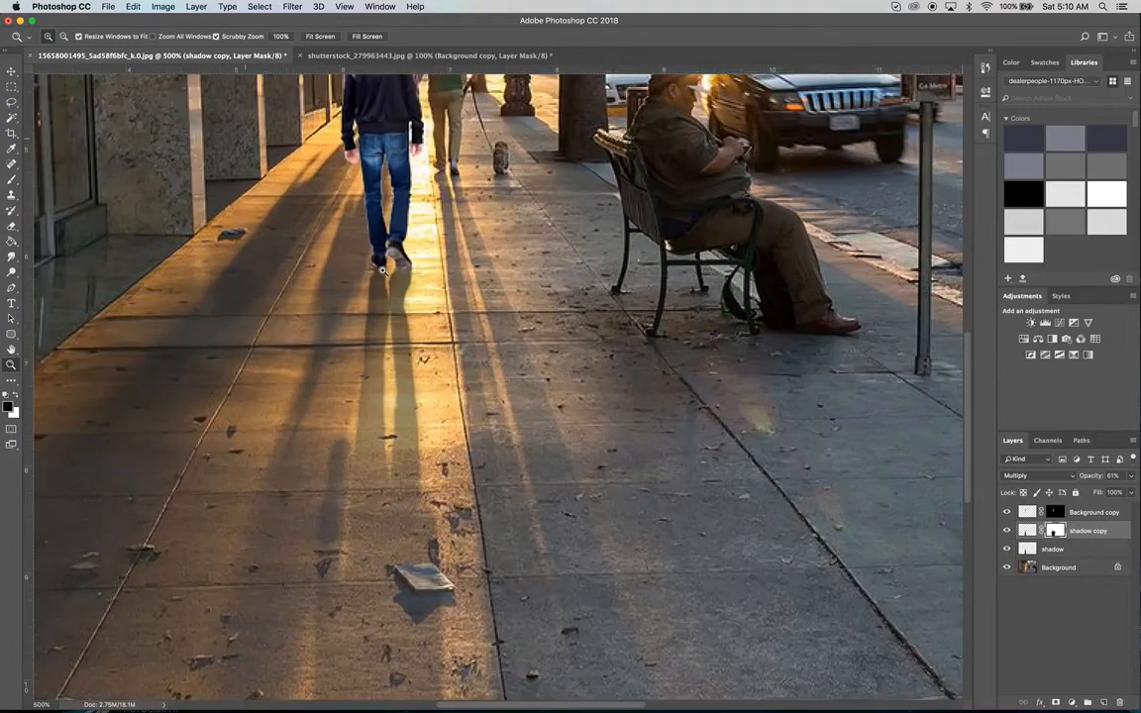
click(382, 272)
click(382, 271)
click(382, 272)
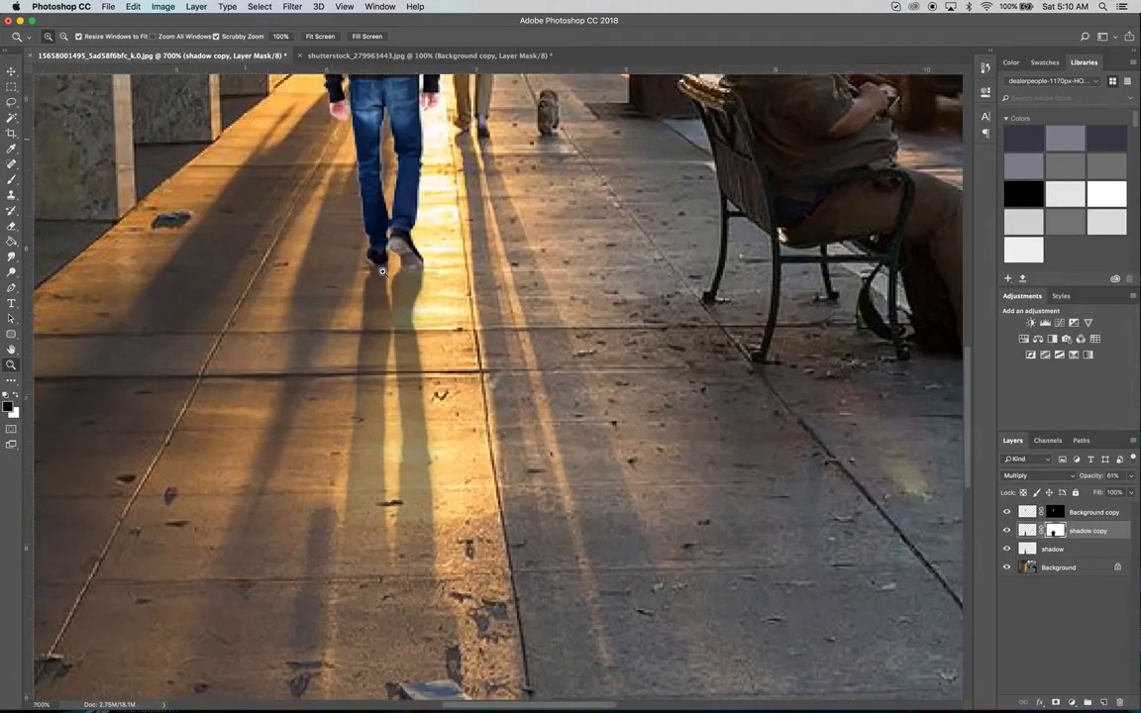
click(382, 271)
scroll(484, 219, up, 3)
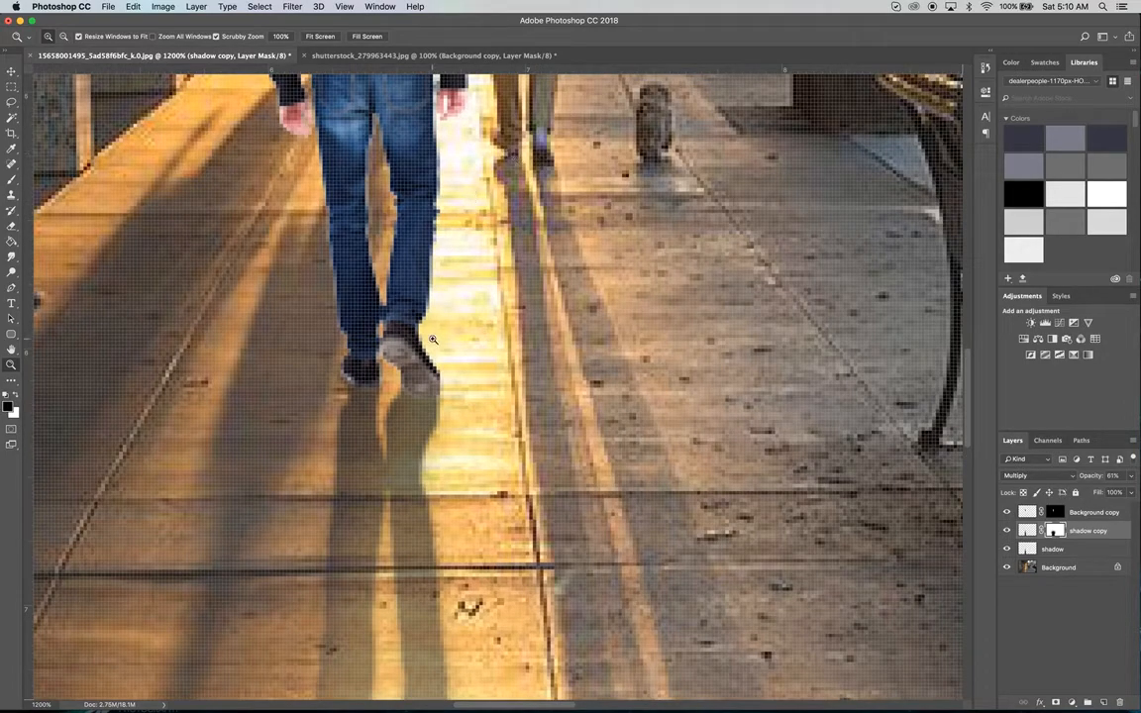
scroll(432, 339, up, 3)
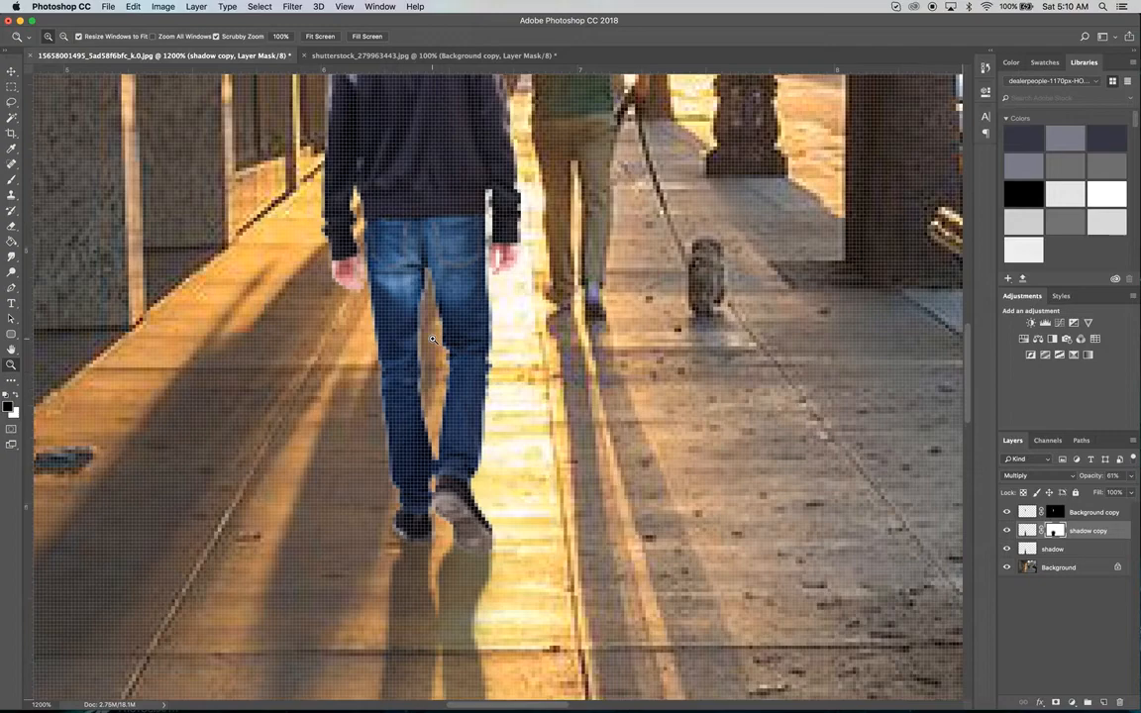
scroll(432, 338, down, 10)
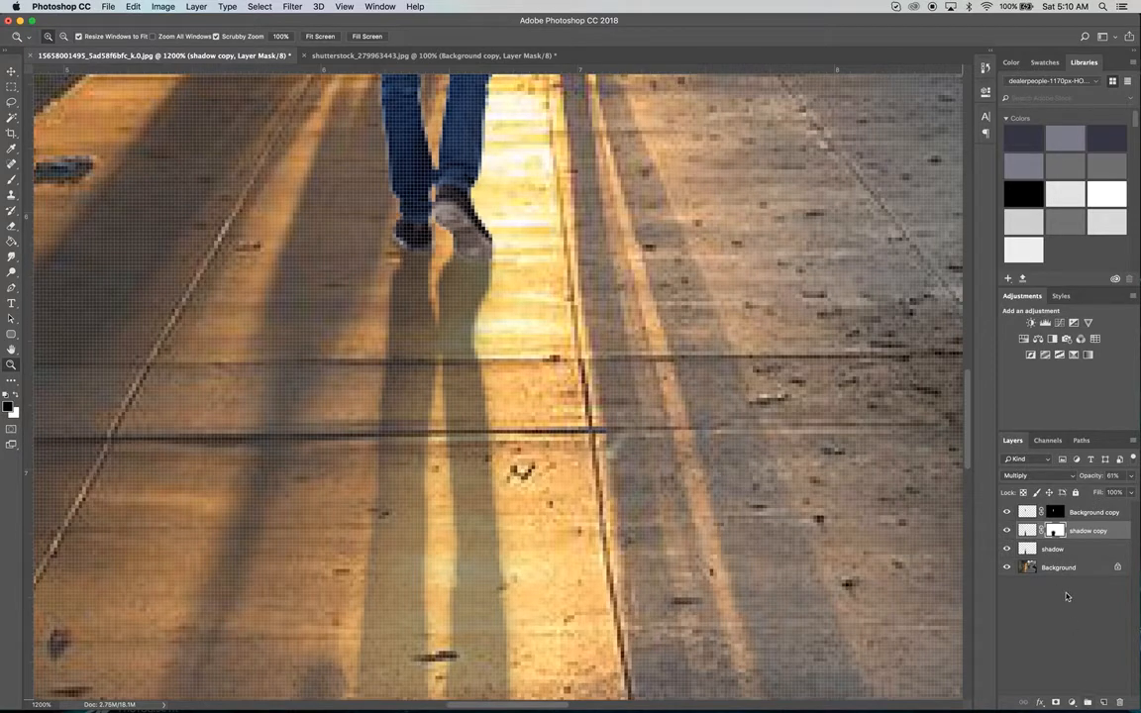
- Rename the Background copy layer as "our guy"
double_click(1091, 511)
text(d)
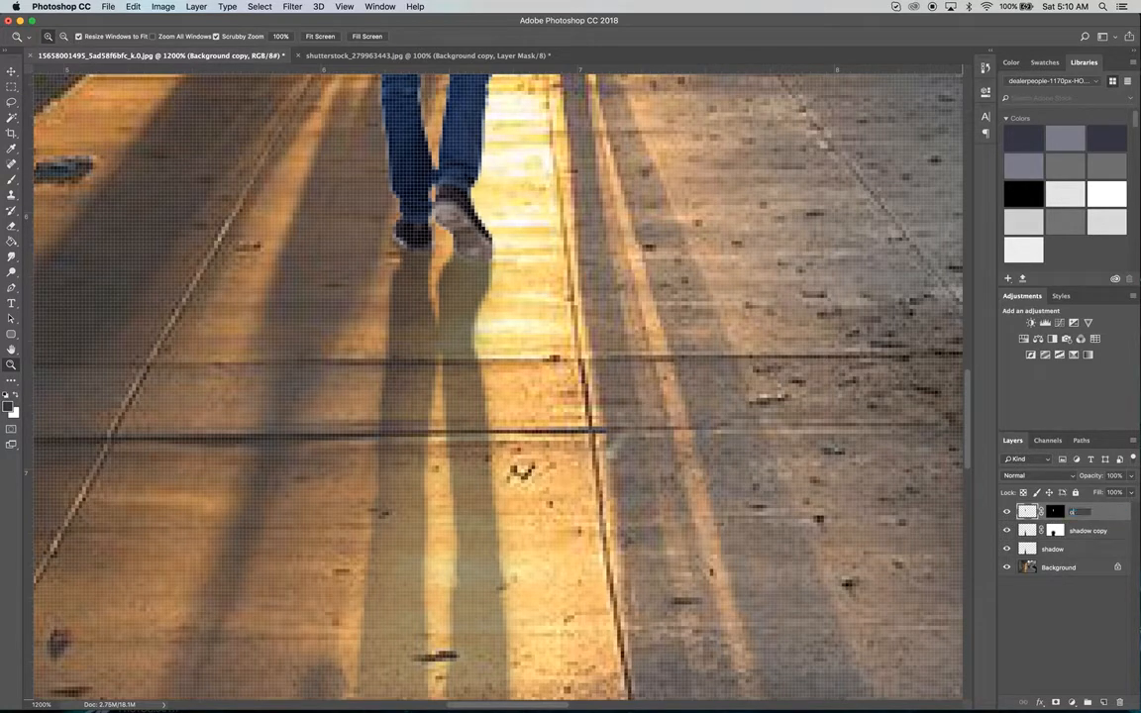
text(ur guy)
key(Return)
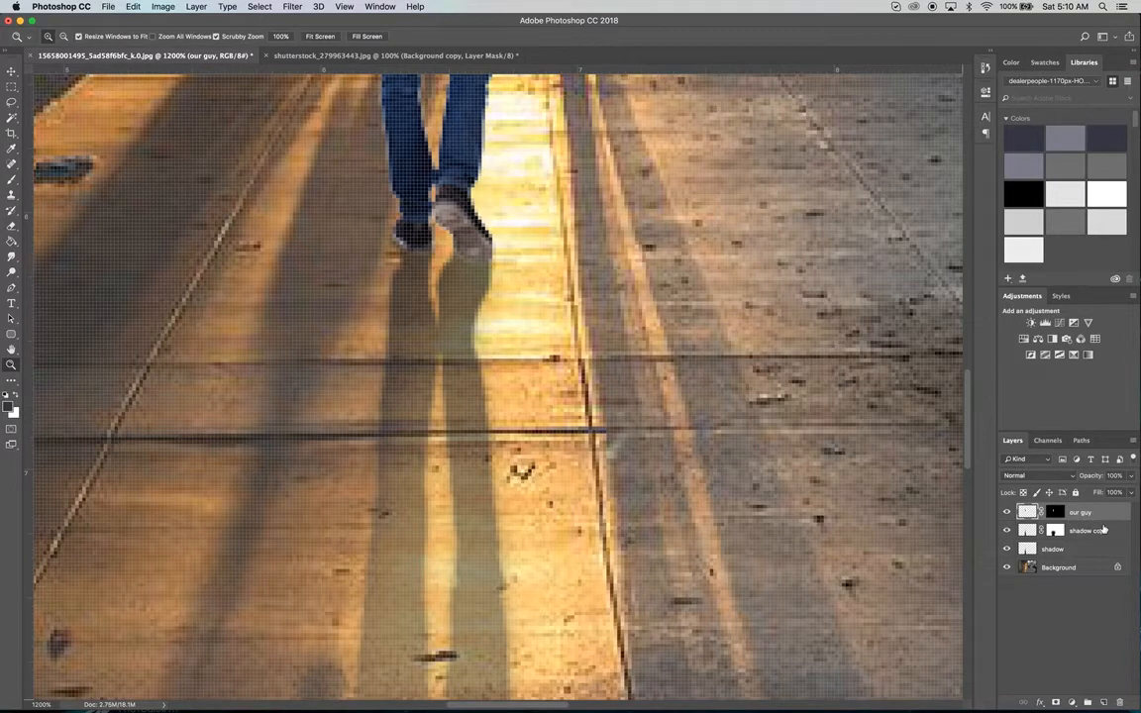
- Link the our guy, shadow copy and shadow layers together
shift+click(1102, 531)
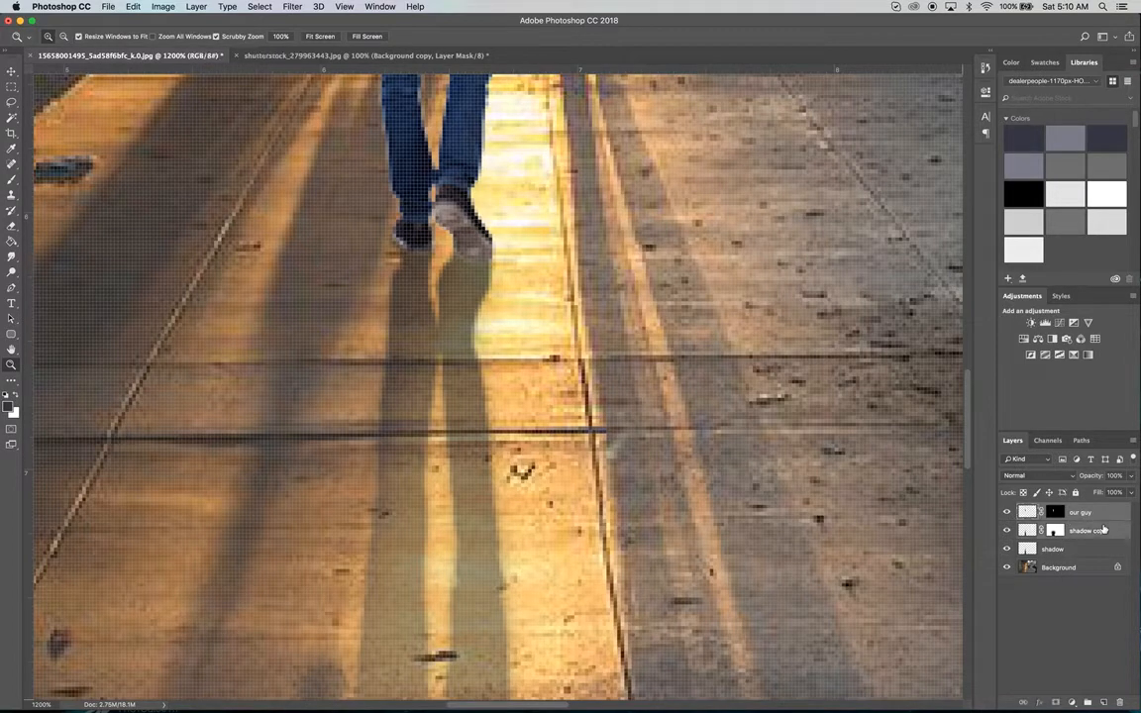
shift+click(1073, 550)
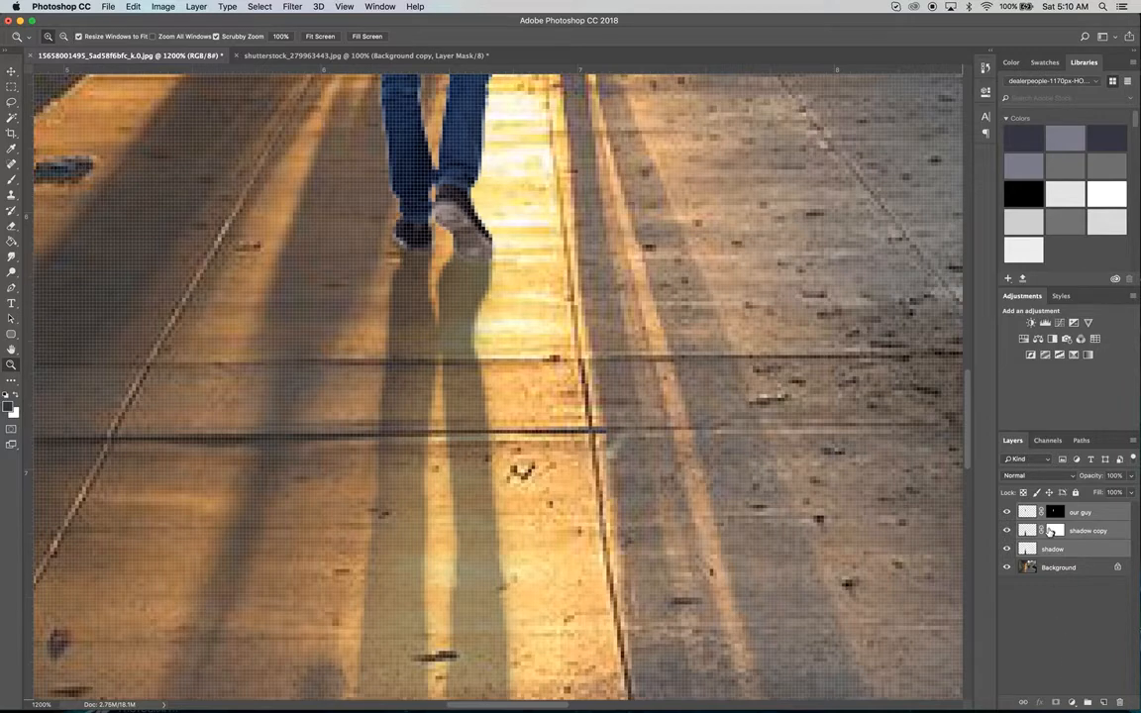
click(1025, 703)
- Rename the shadow copy layer as "dark shadow"
click(1093, 530)
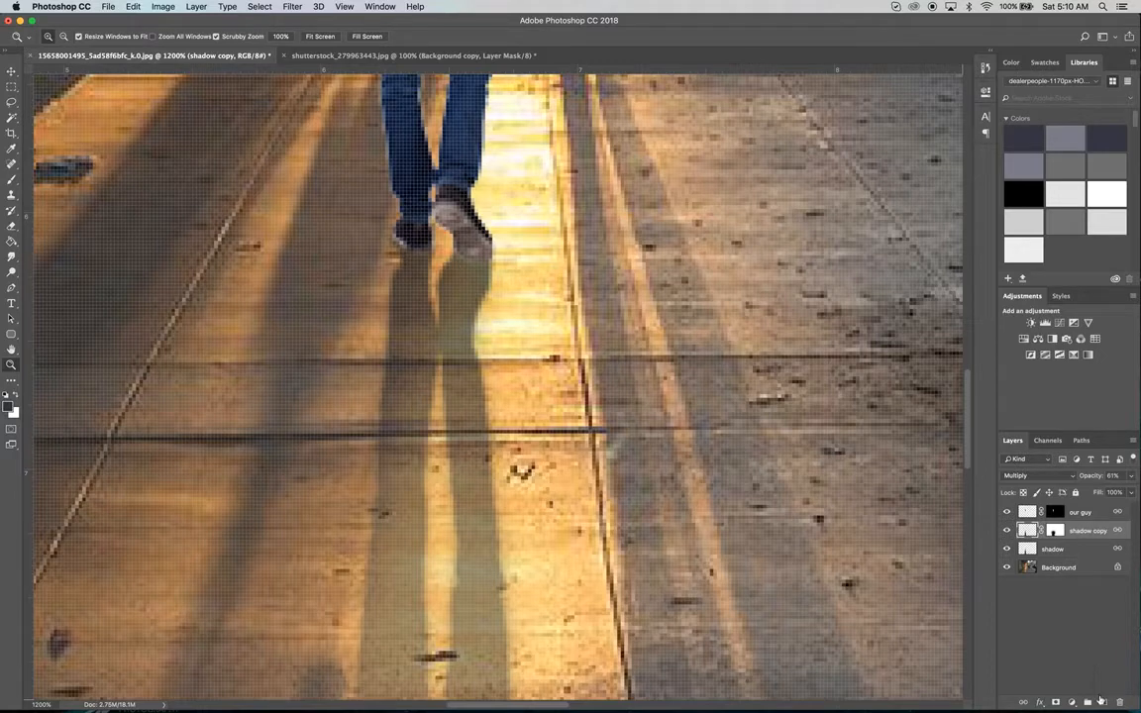
double_click(1087, 530)
text(dark sh)
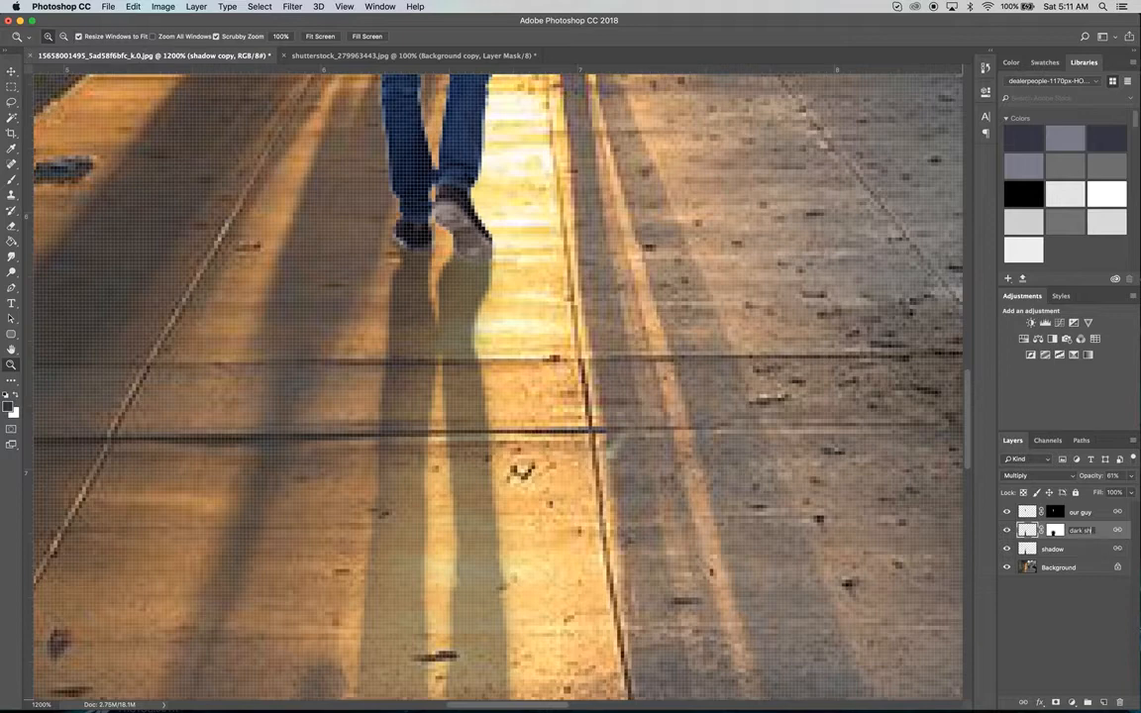
text(adow)
key(Return)
- Create a new empty layer, place it directly beneath the our guy layer, and name it "darkest spots"
click(1082, 657)
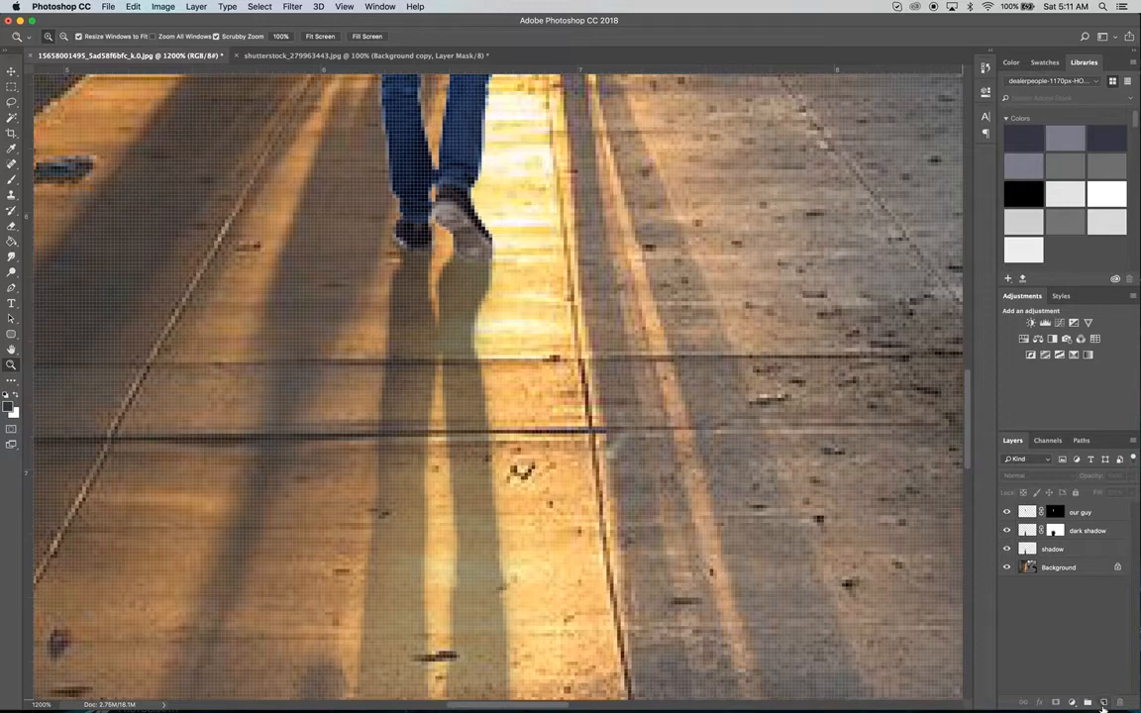
click(1103, 703)
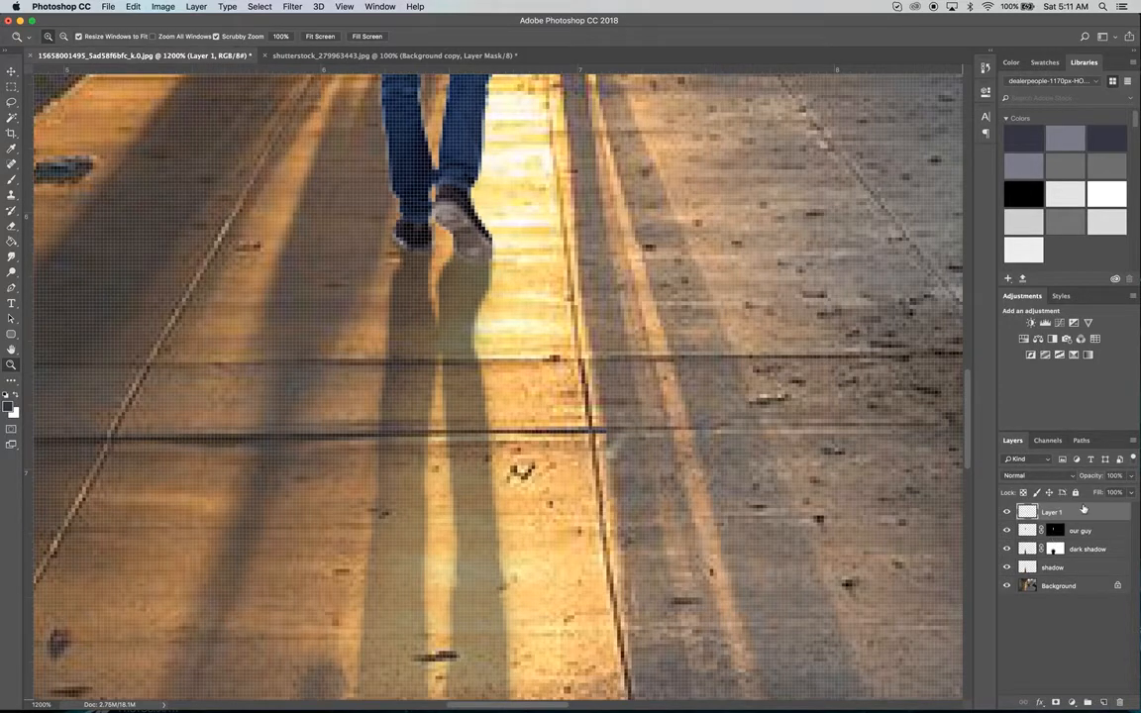
drag(1079, 533, 1082, 540)
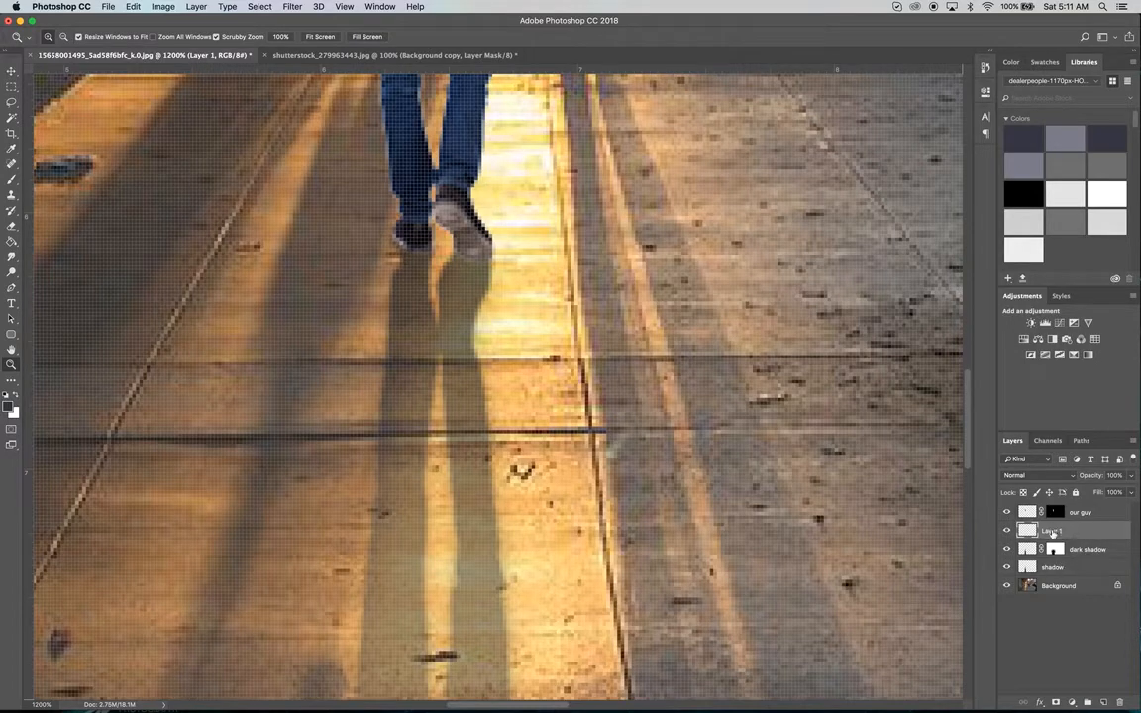
double_click(1056, 529)
text(darkest spots)
key(Return)
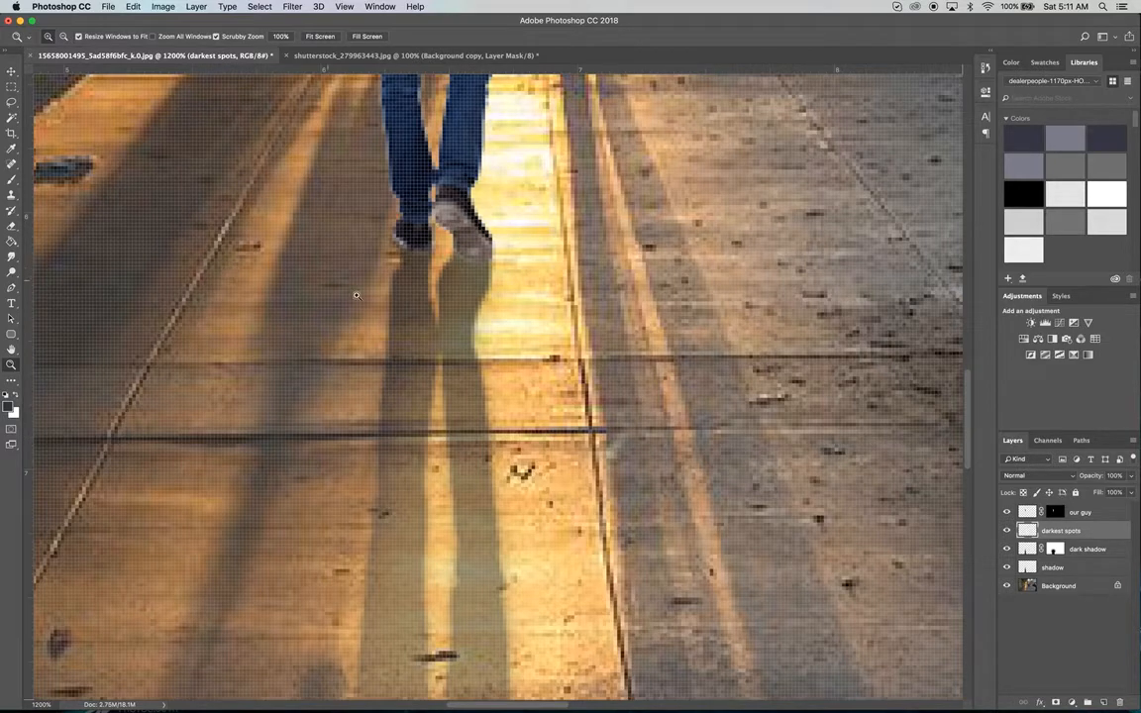
- Set the Brush tool's foreground colour to a near-black blue-grey
click(11, 179)
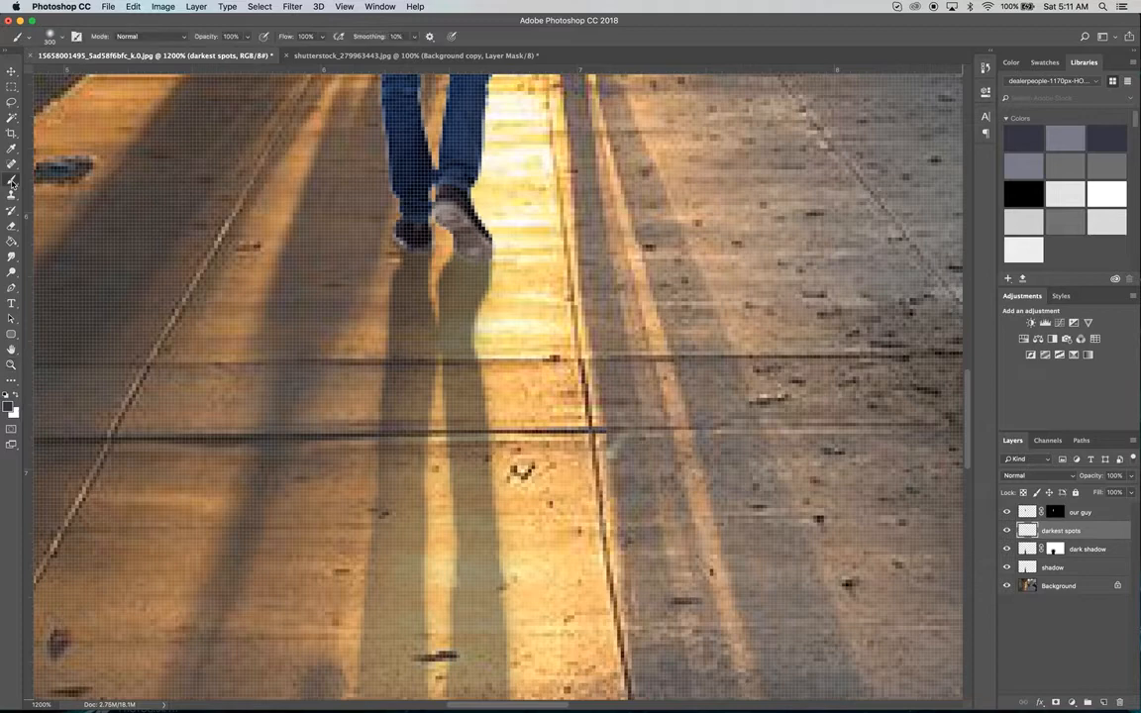
click(12, 409)
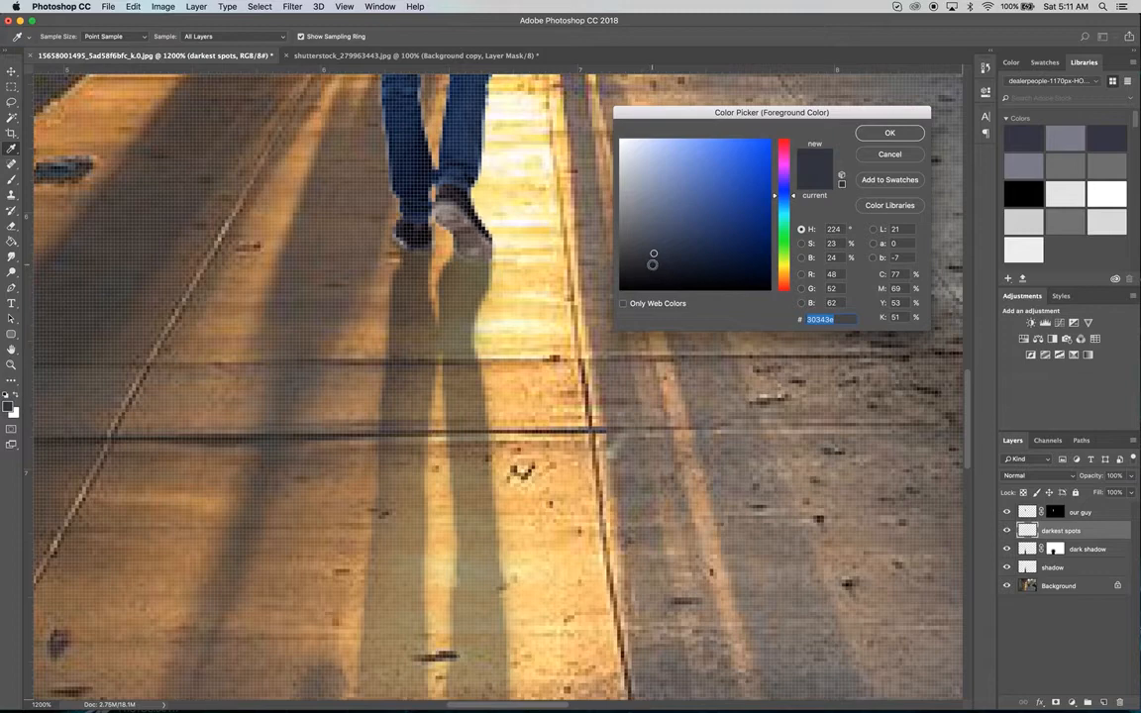
click(654, 262)
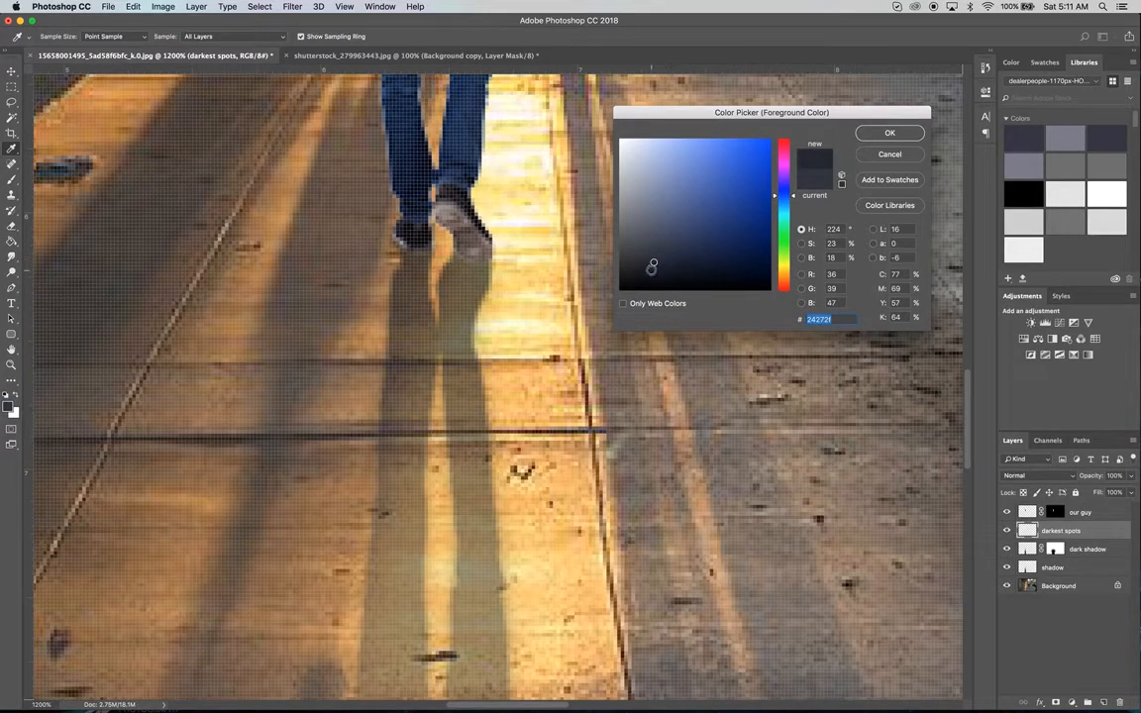
click(648, 267)
click(643, 267)
click(640, 272)
key(Return)
key(b)
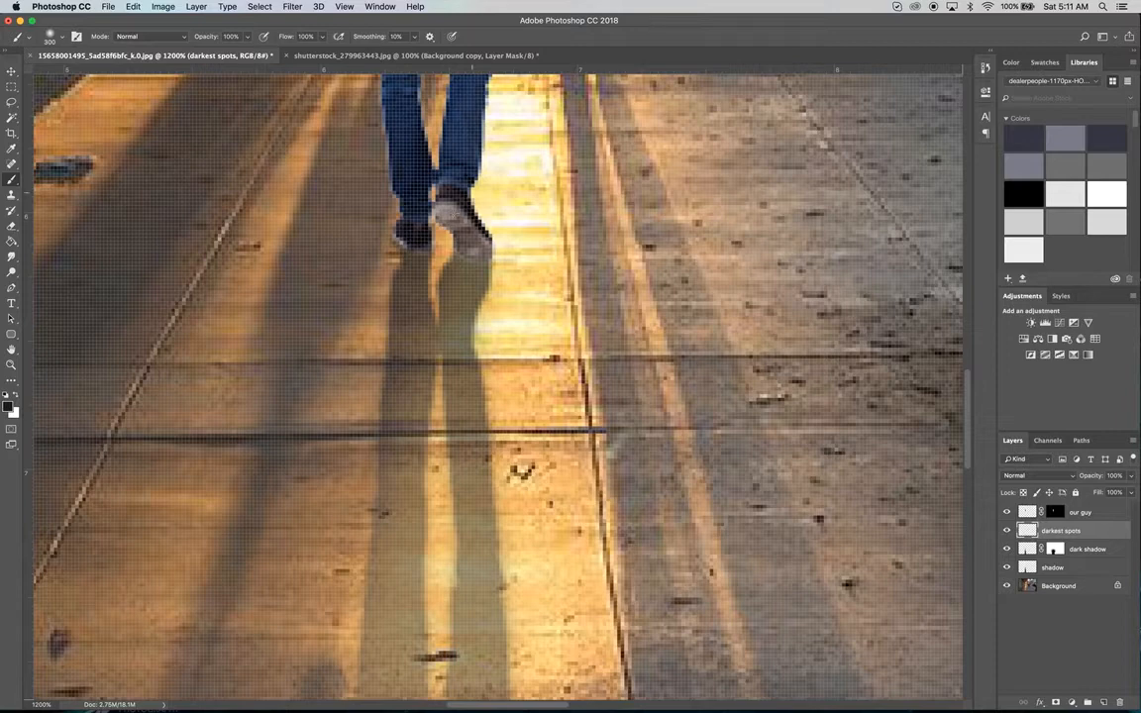
- Reduce the brush size to 10 px for painting contact shadows beneath the man's shoes on the darkest spots layer
key(bracketleft)
key(bracketleft)
key(bracketleft)
key(bracketleft)
key(bracketleft)
key(bracketleft)
key(bracketleft)
key(bracketleft)
key(bracketleft)
key(bracketleft)
key(bracketleft)
key(bracketleft)
key(bracketleft)
key(bracketleft)
key(bracketleft)
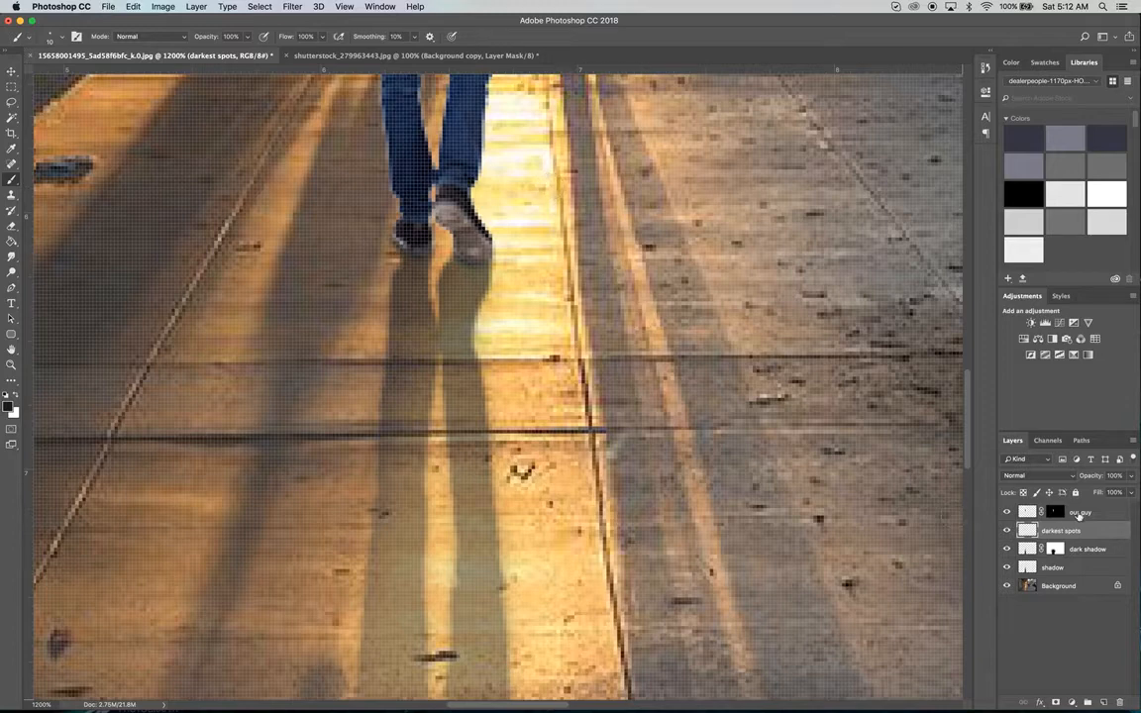
- Add a new empty layer above the our guy layer and load the our guy mask as a selection
click(1081, 513)
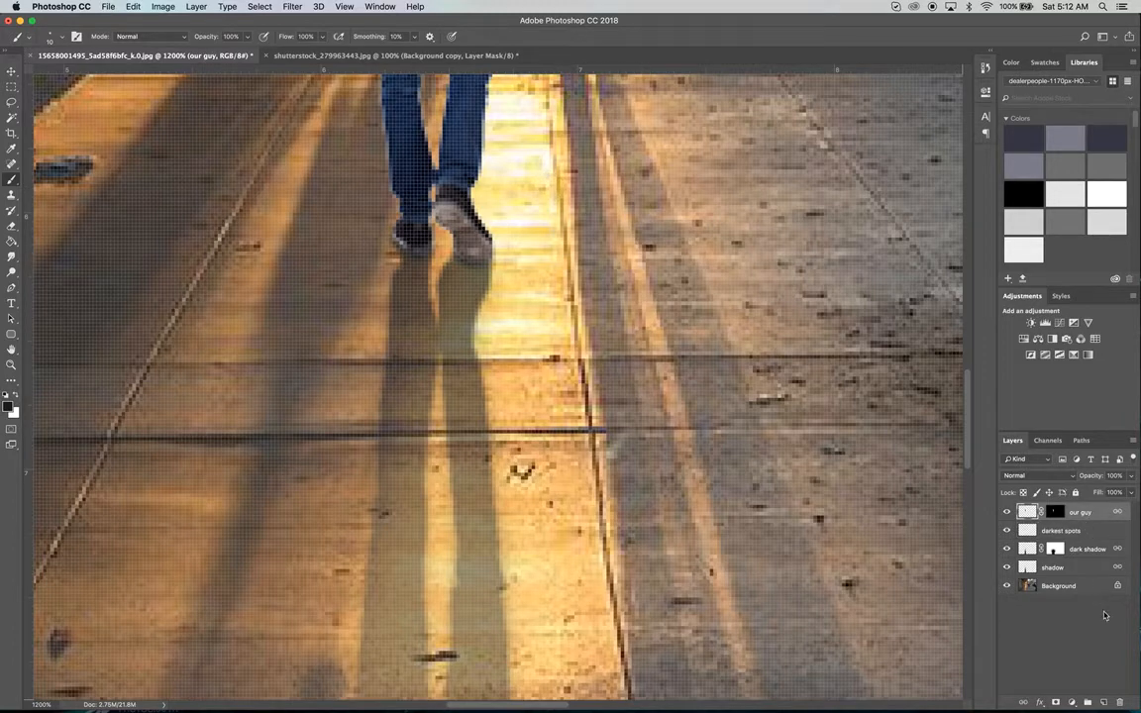
click(1103, 702)
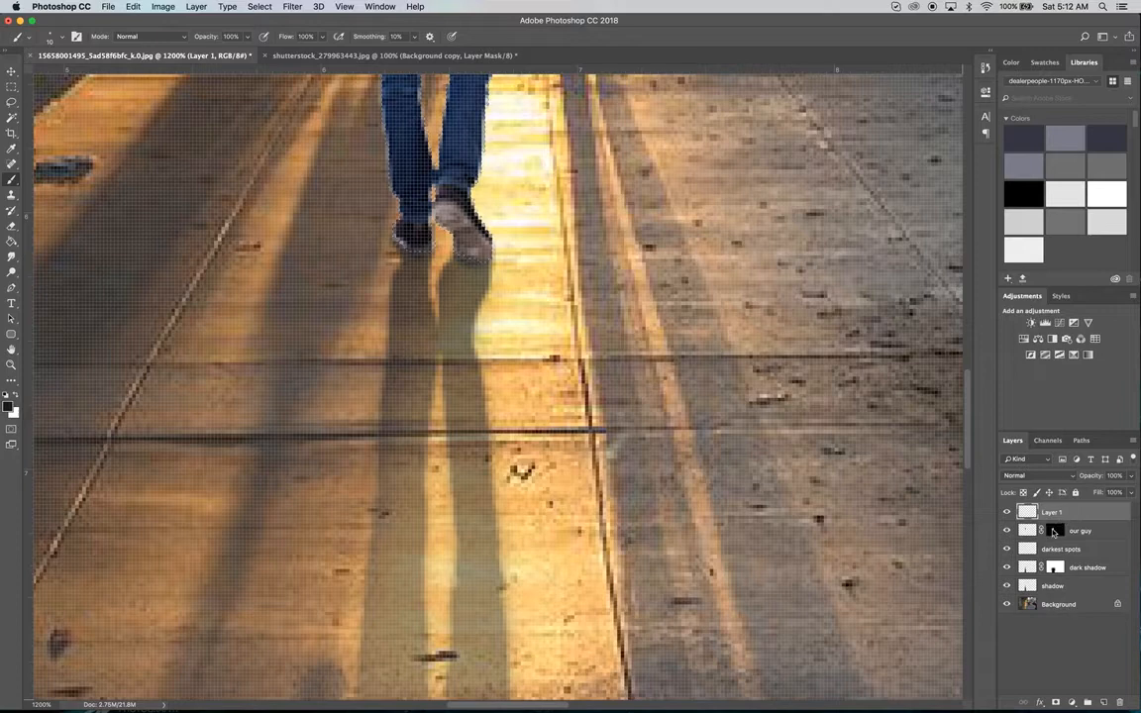
super+click(1053, 530)
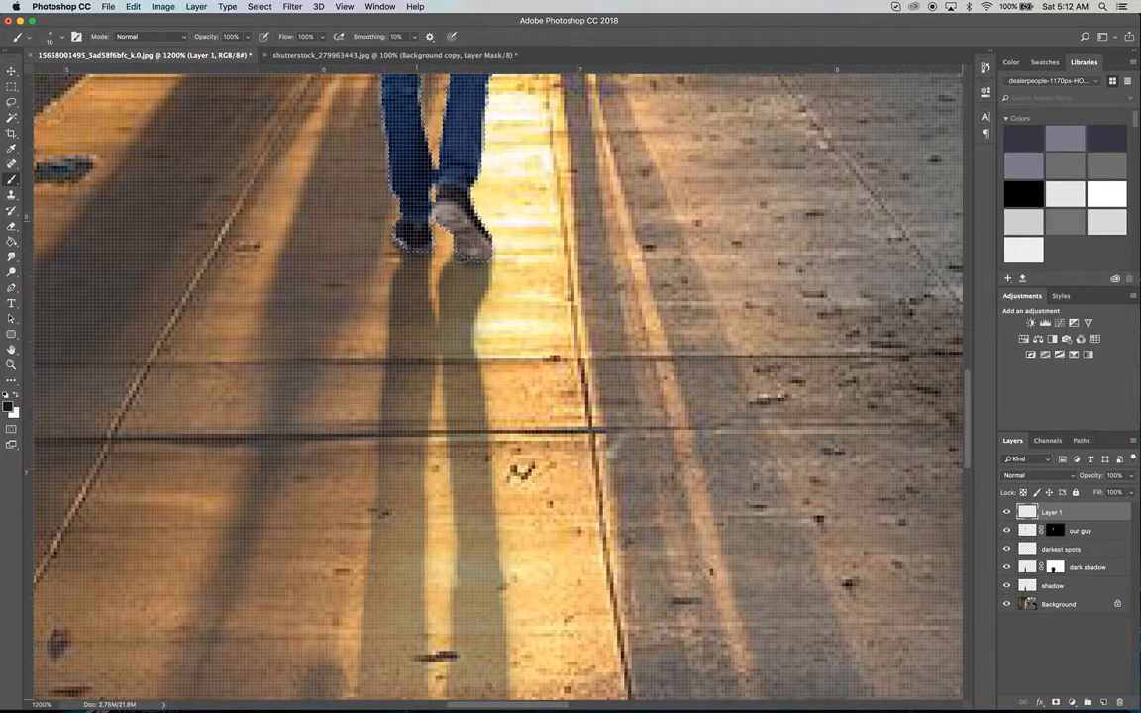
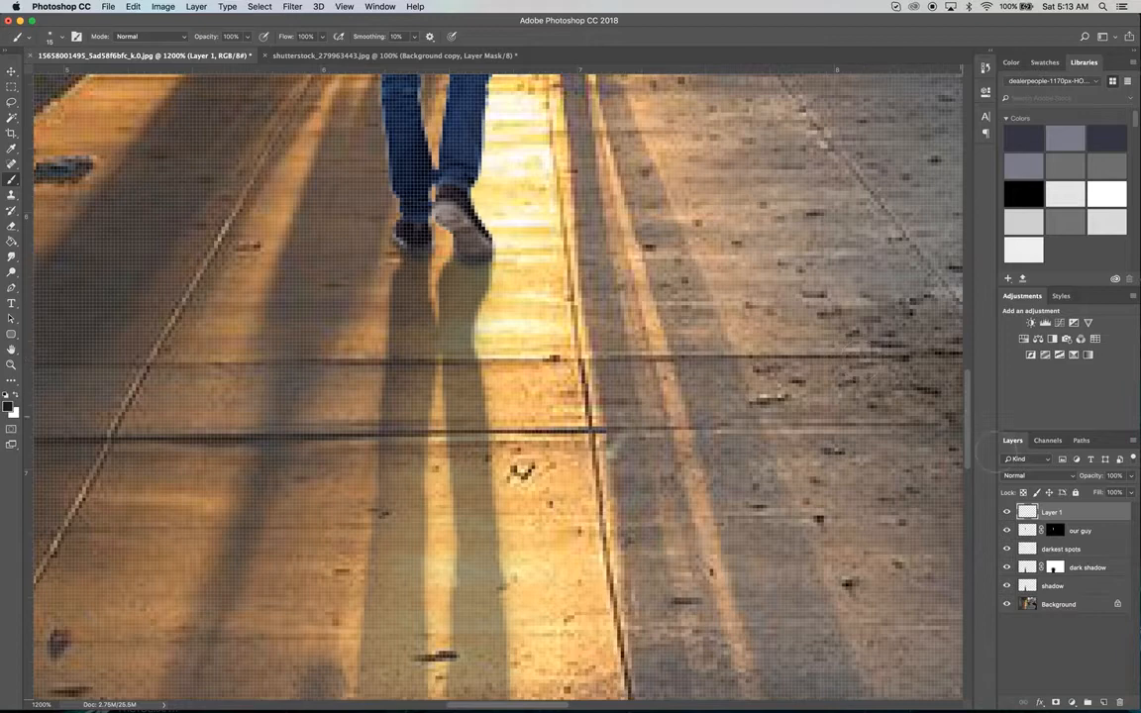
- Set Layer 1 to the Overlay blend mode at 79% opacity
click(1070, 477)
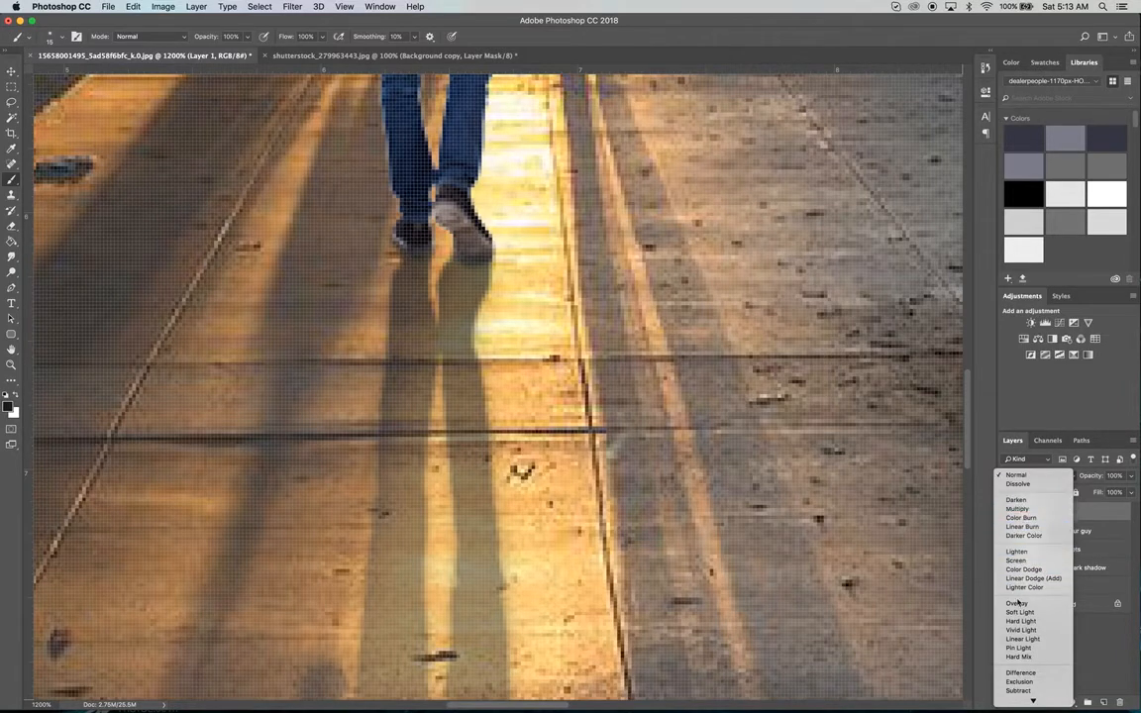
click(1016, 603)
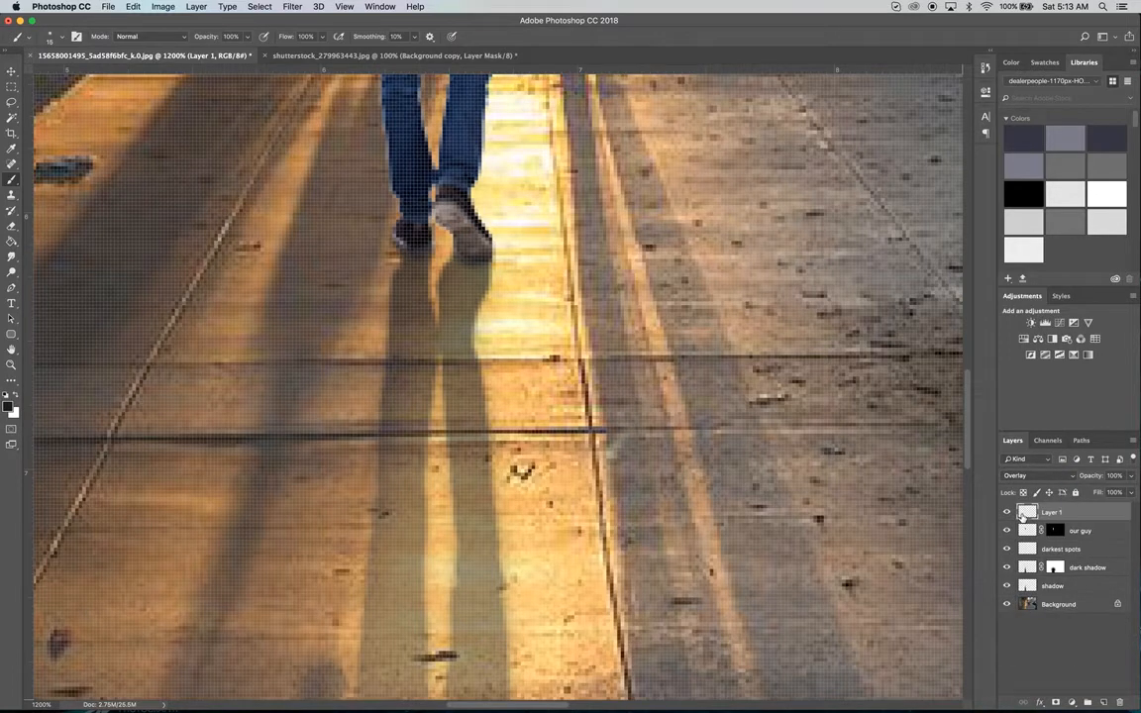
click(1131, 477)
drag(1132, 493, 1122, 494)
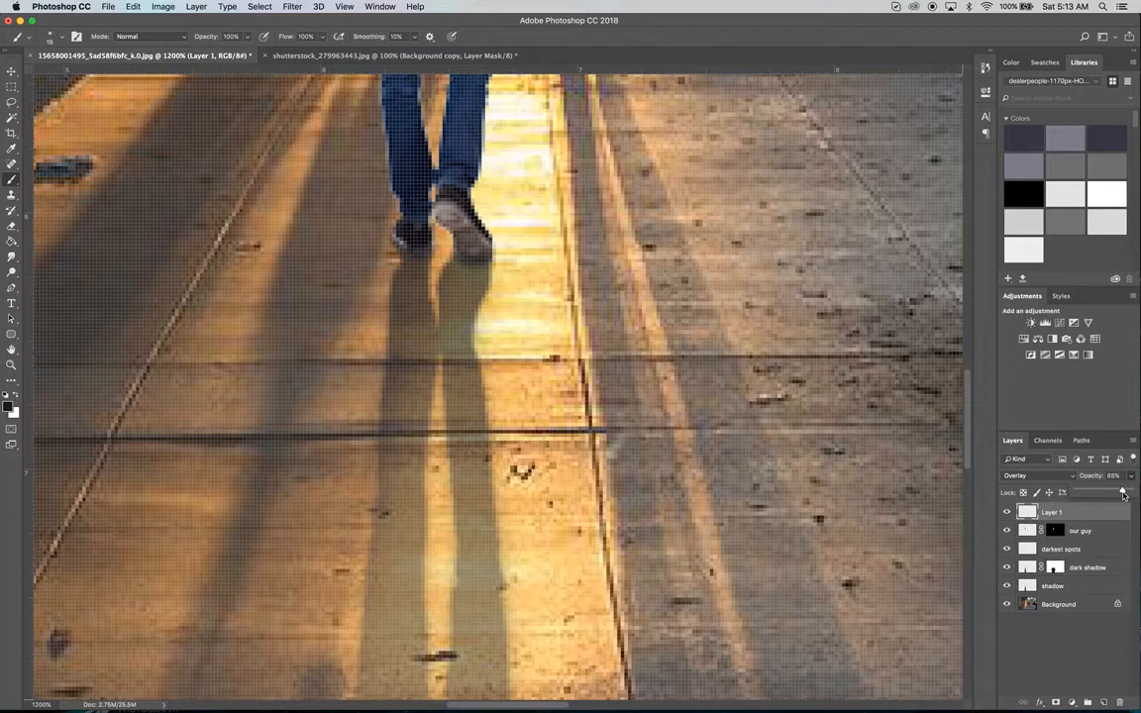
drag(1123, 493, 1120, 499)
- Lower the opacity of the darkest spots layer to 79%
click(1074, 550)
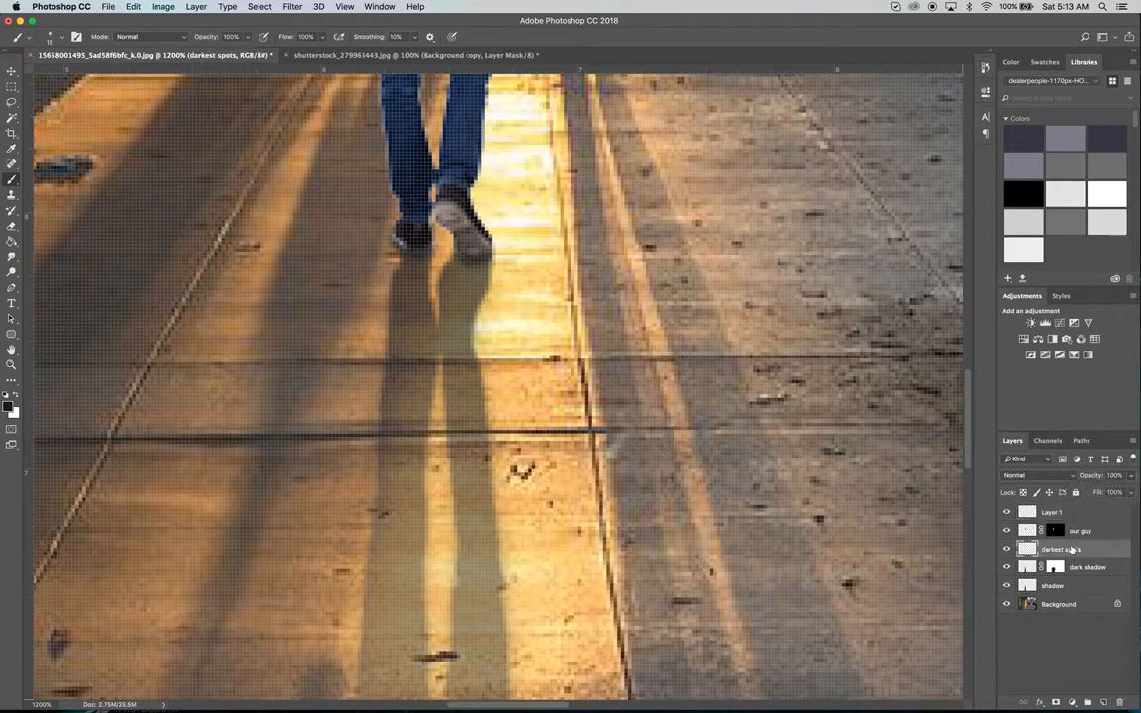
click(1130, 477)
drag(1131, 492, 1118, 500)
- Examine how the composited man and his shadow blend into the wider street scene
click(10, 366)
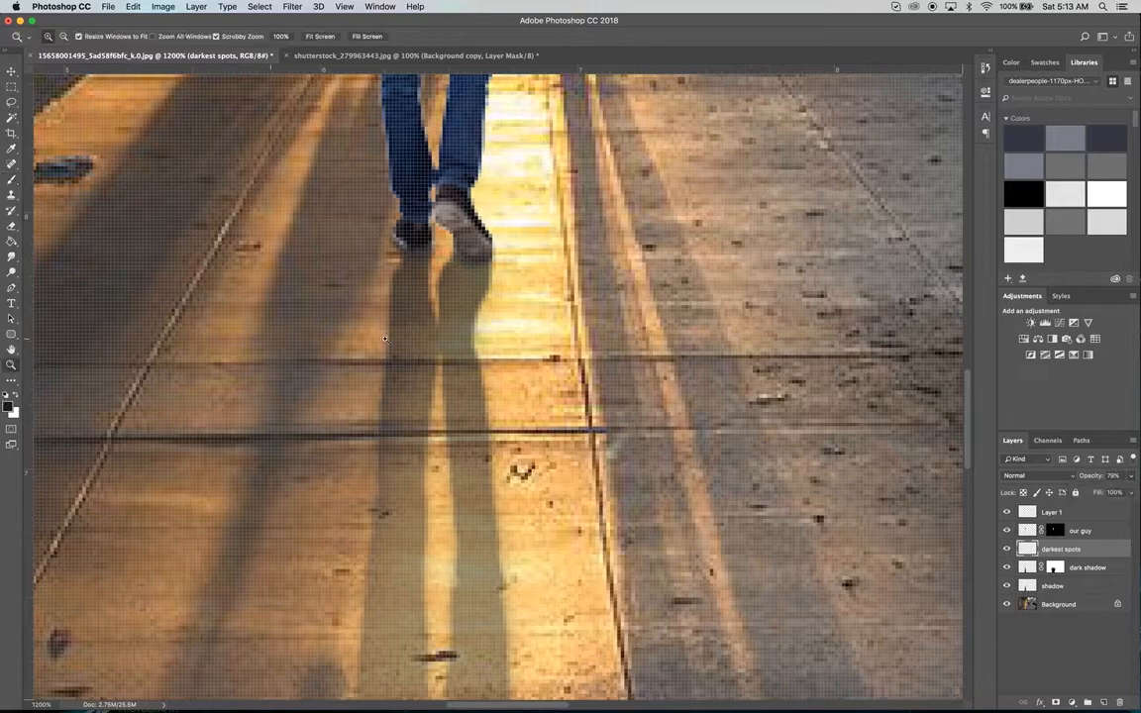
alt+click(382, 341)
alt+click(423, 355)
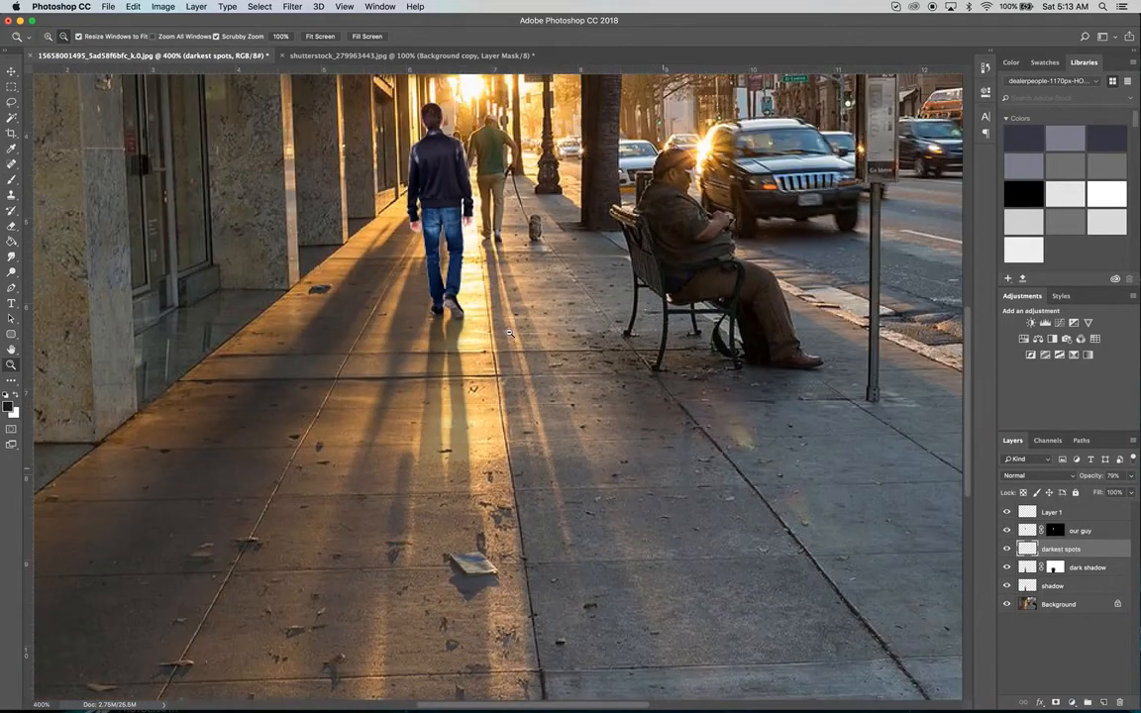
scroll(401, 176, up, 3)
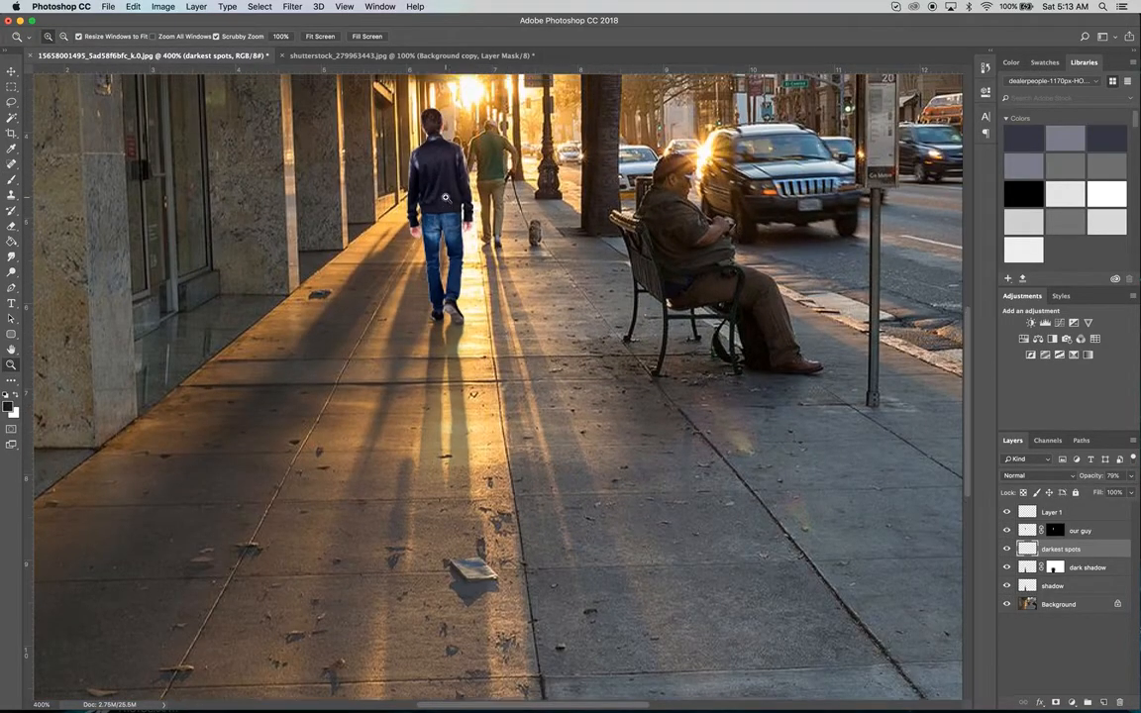
click(11, 72)
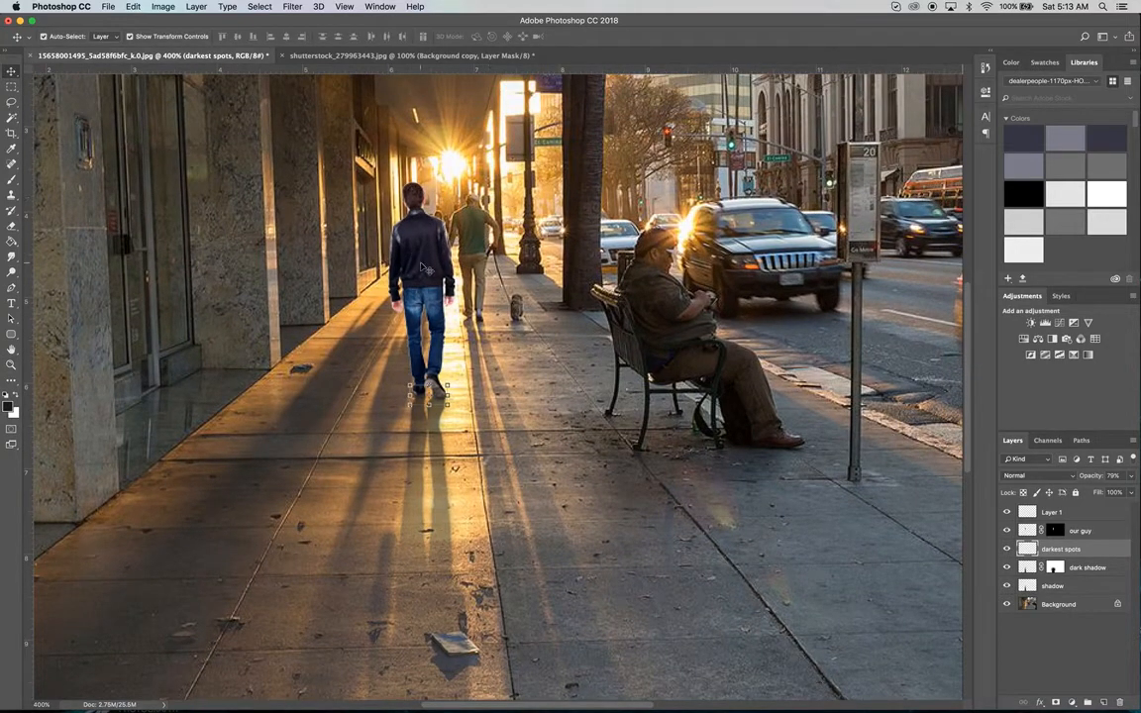
click(423, 265)
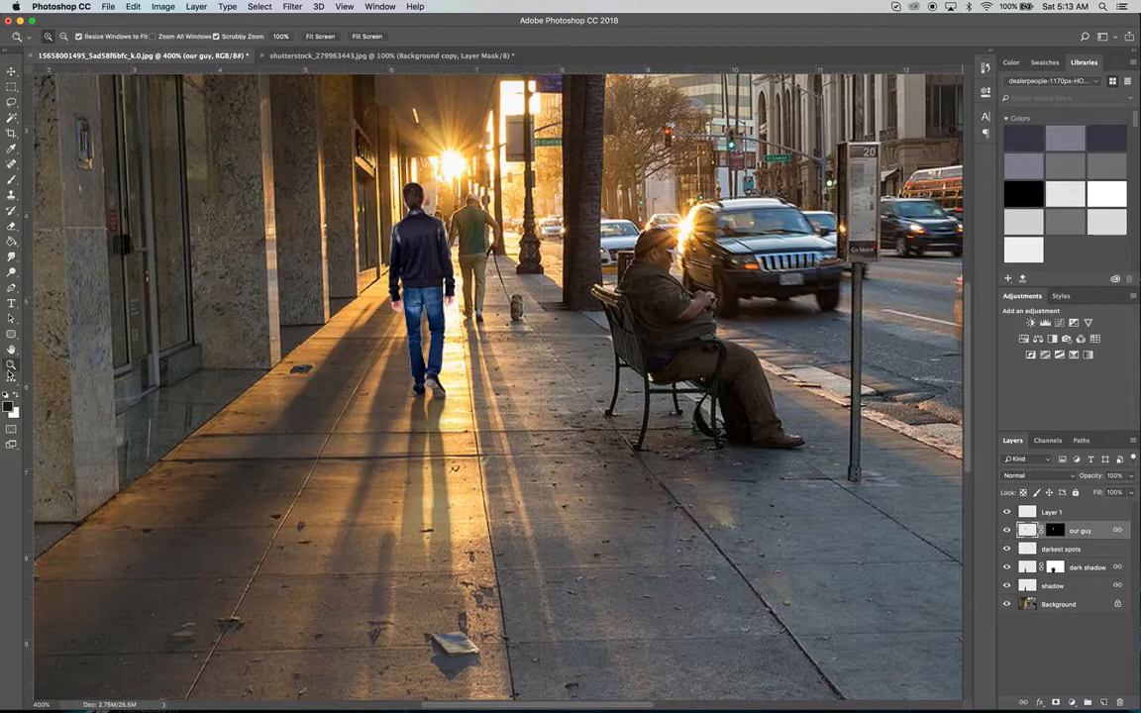
key(z)
click(412, 249)
click(413, 250)
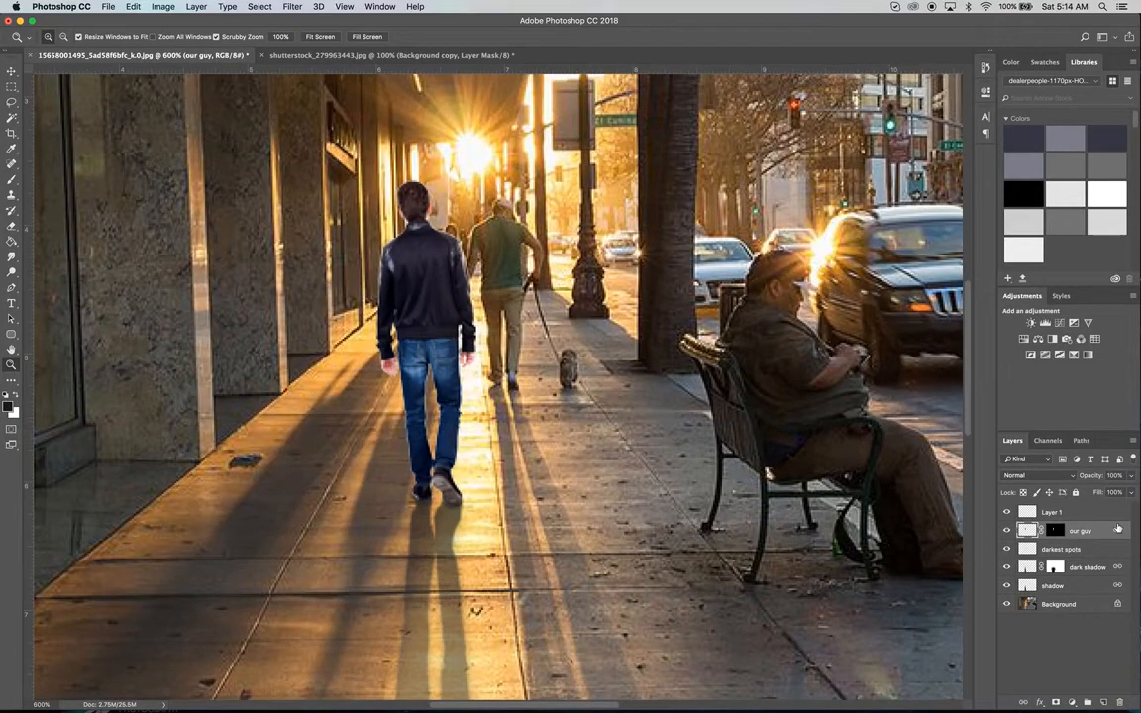
- Add a Hue/Saturation adjustment layer above Layer 1 with Saturation set to -29
click(1089, 511)
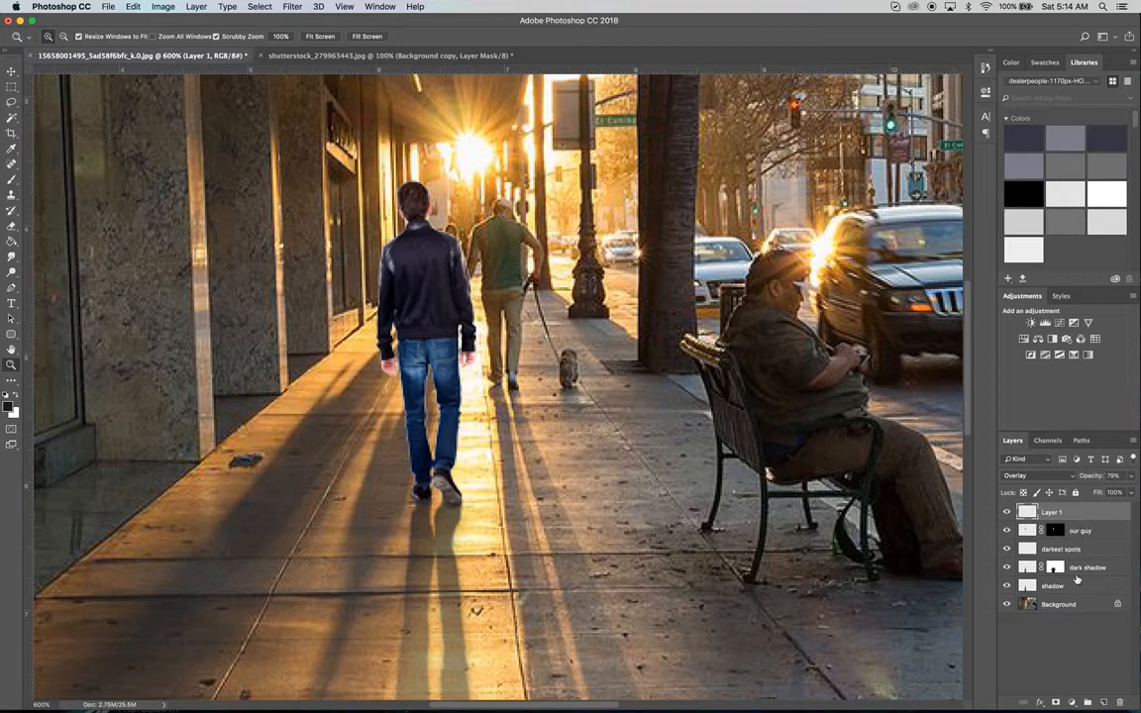
click(1071, 702)
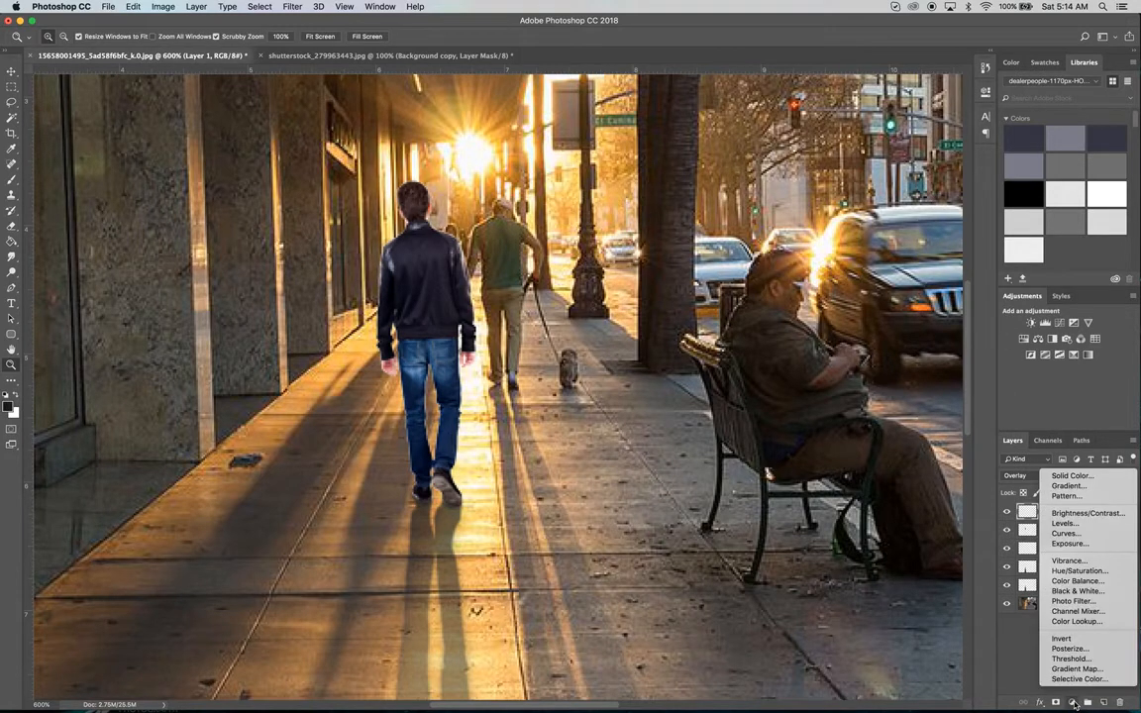
click(1080, 571)
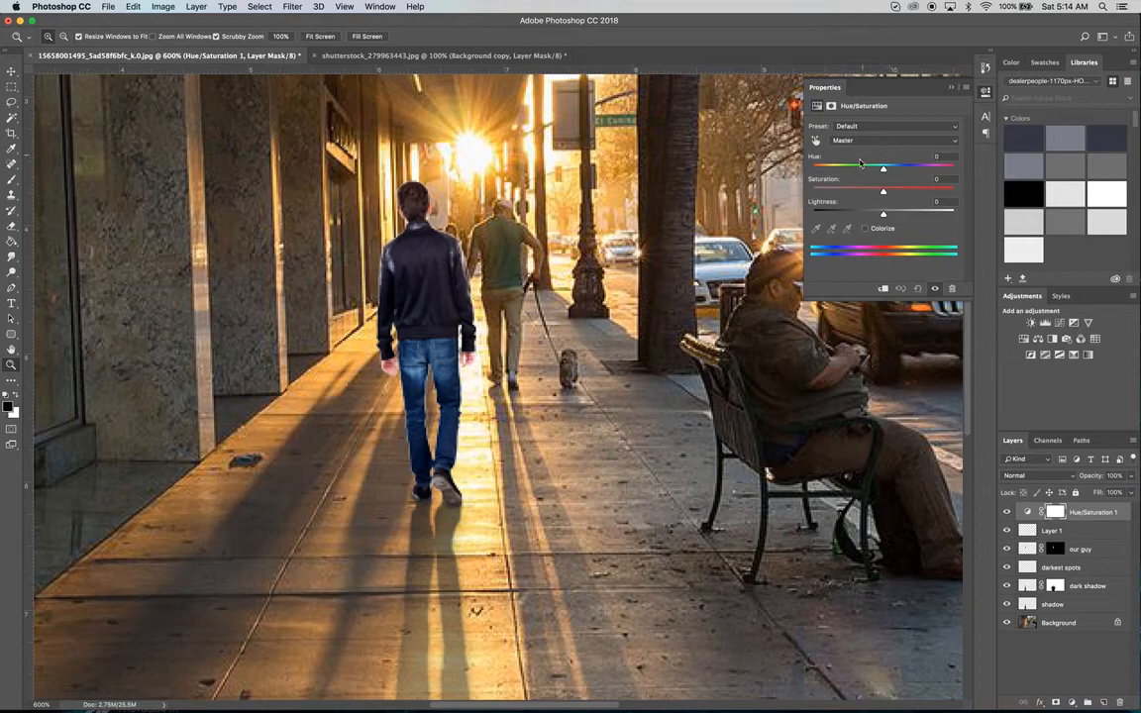
drag(883, 195, 865, 195)
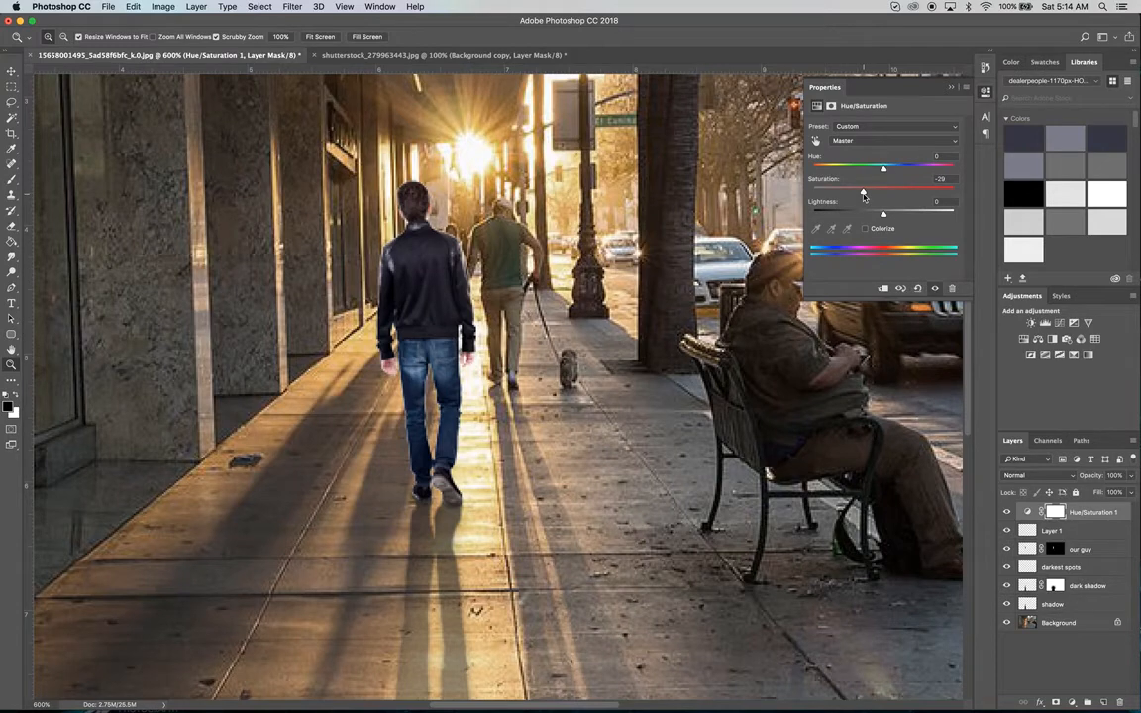
- Try clipping the Hue/Saturation adjustment to Layer 1 and compare the image with the adjustment on and off
click(1091, 512)
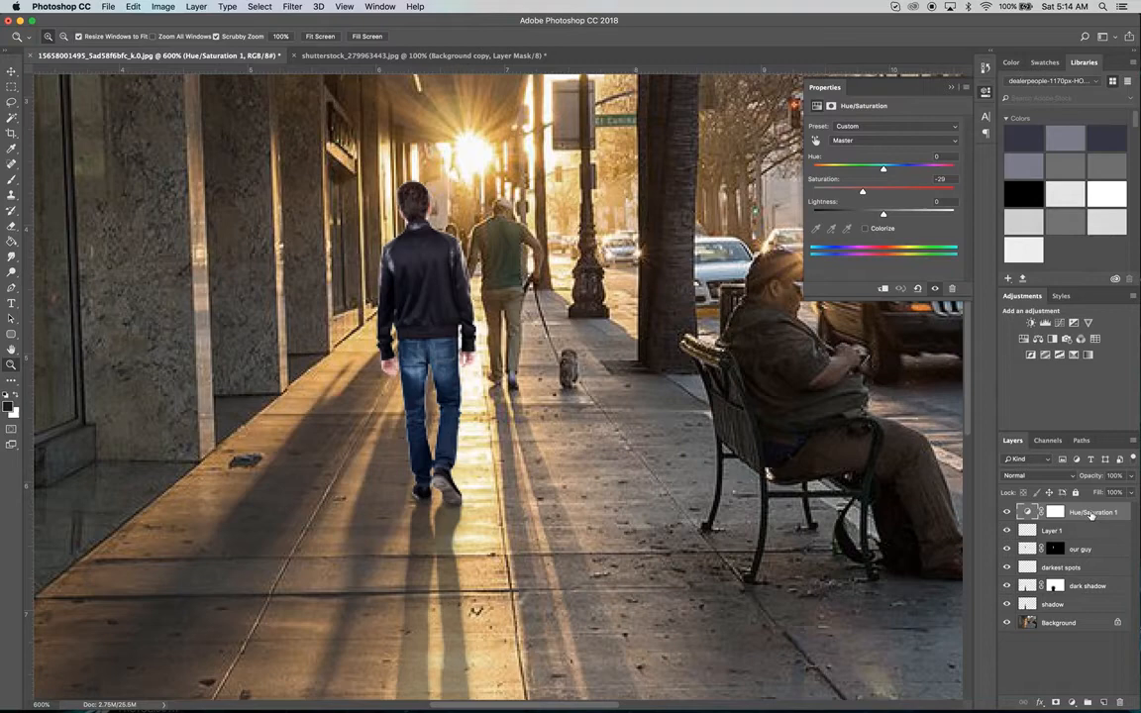
right_click(1109, 513)
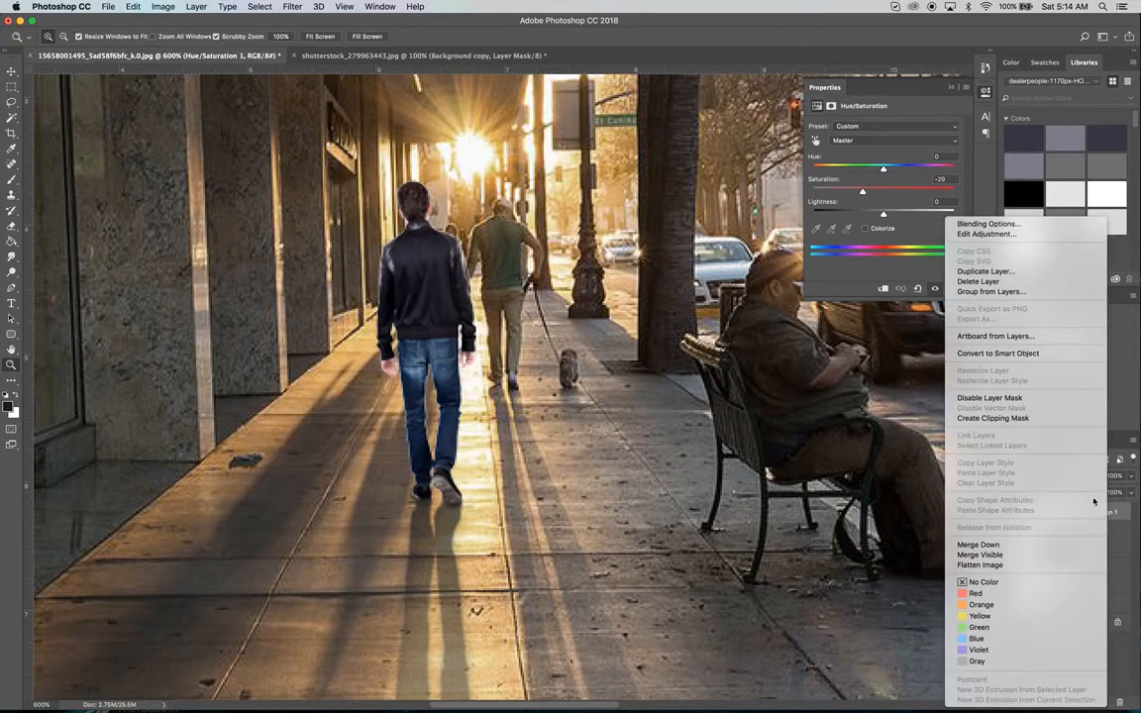
click(1015, 419)
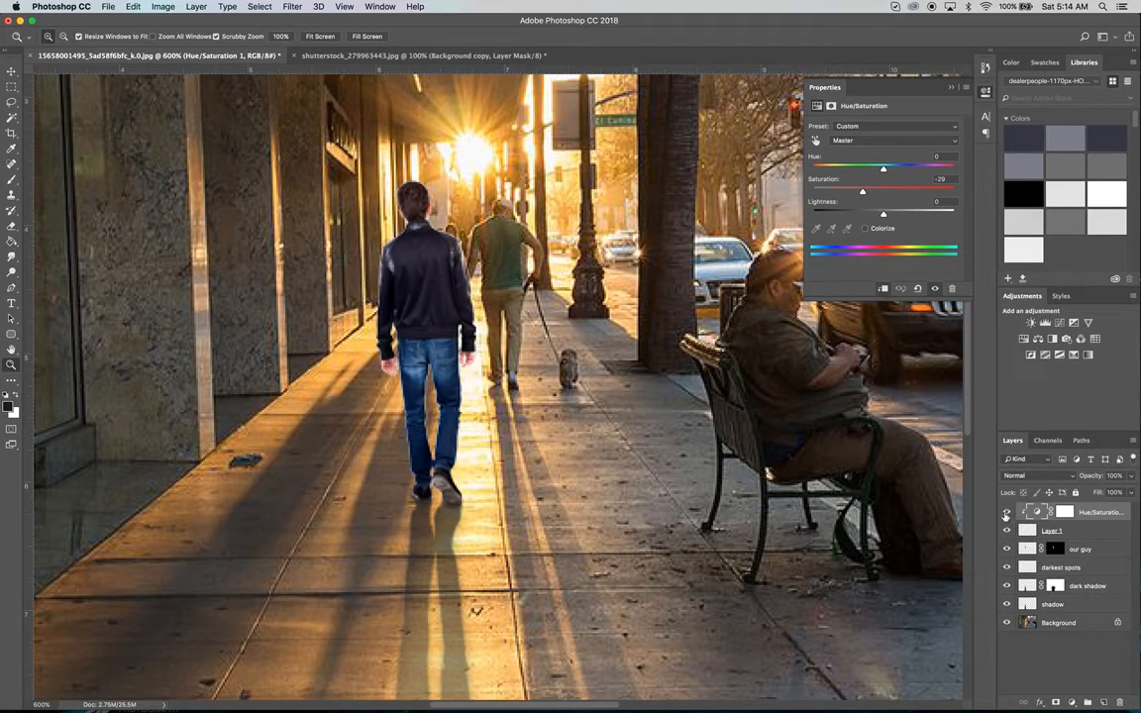
click(1006, 513)
click(1006, 513)
- Move the Hue/Saturation adjustment directly above the our guy layer, clip it to that layer, and compare it on and off
drag(1103, 512, 1096, 546)
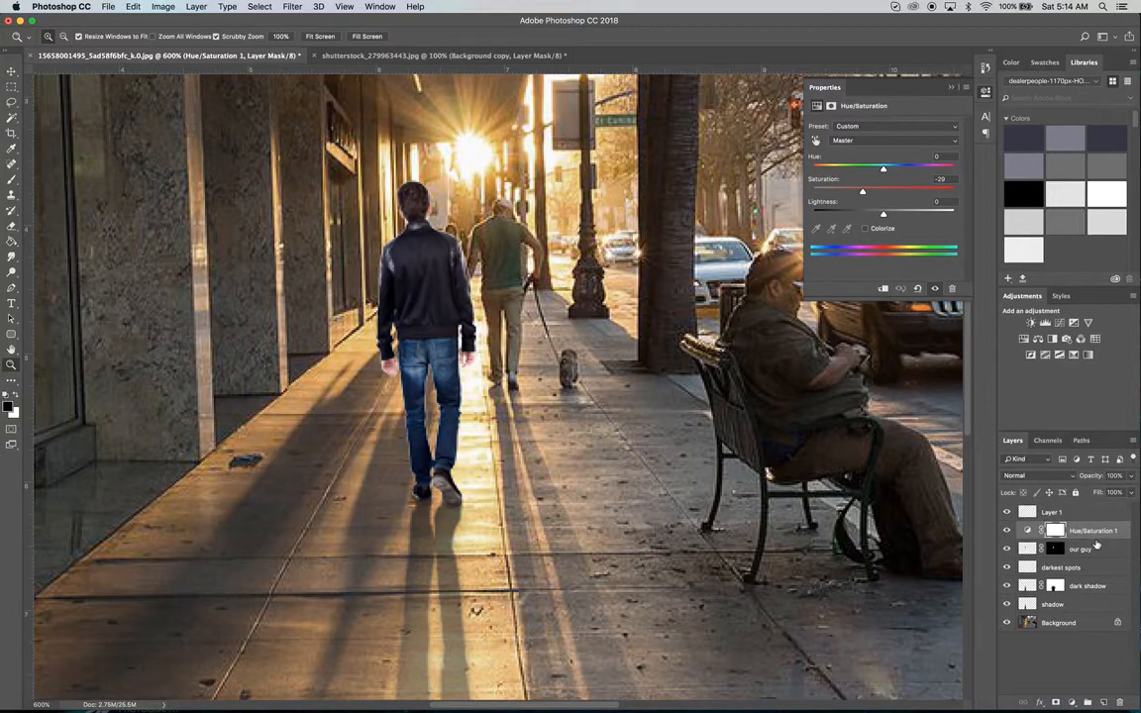
right_click(1091, 532)
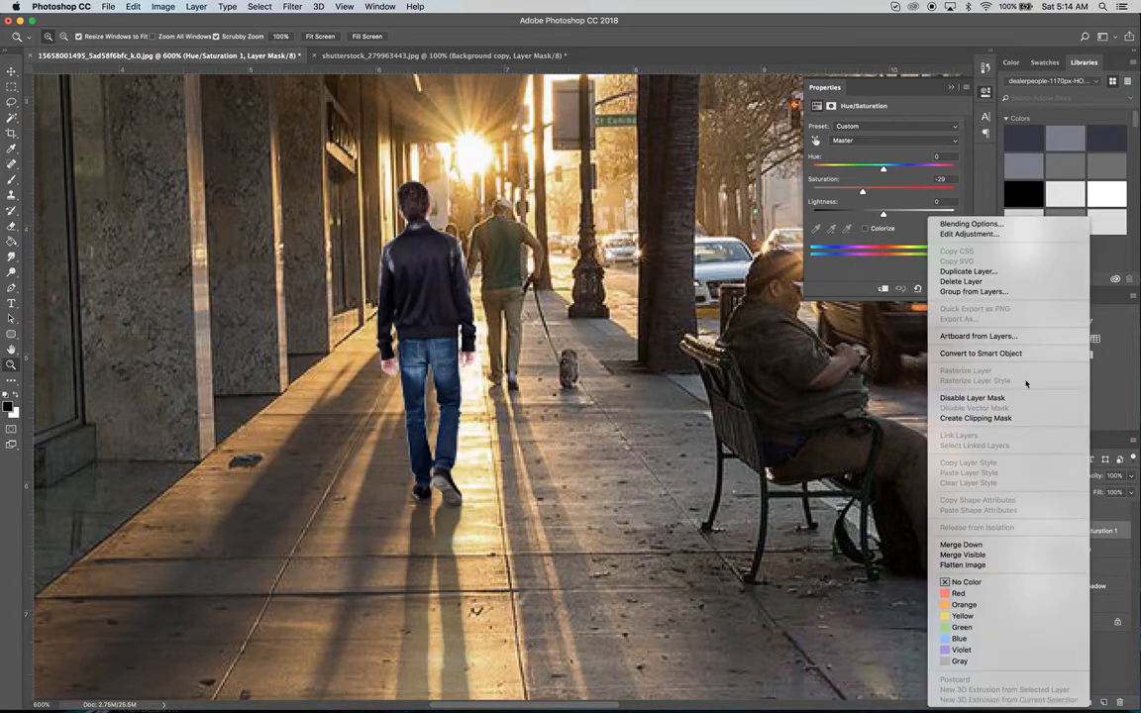
click(1000, 418)
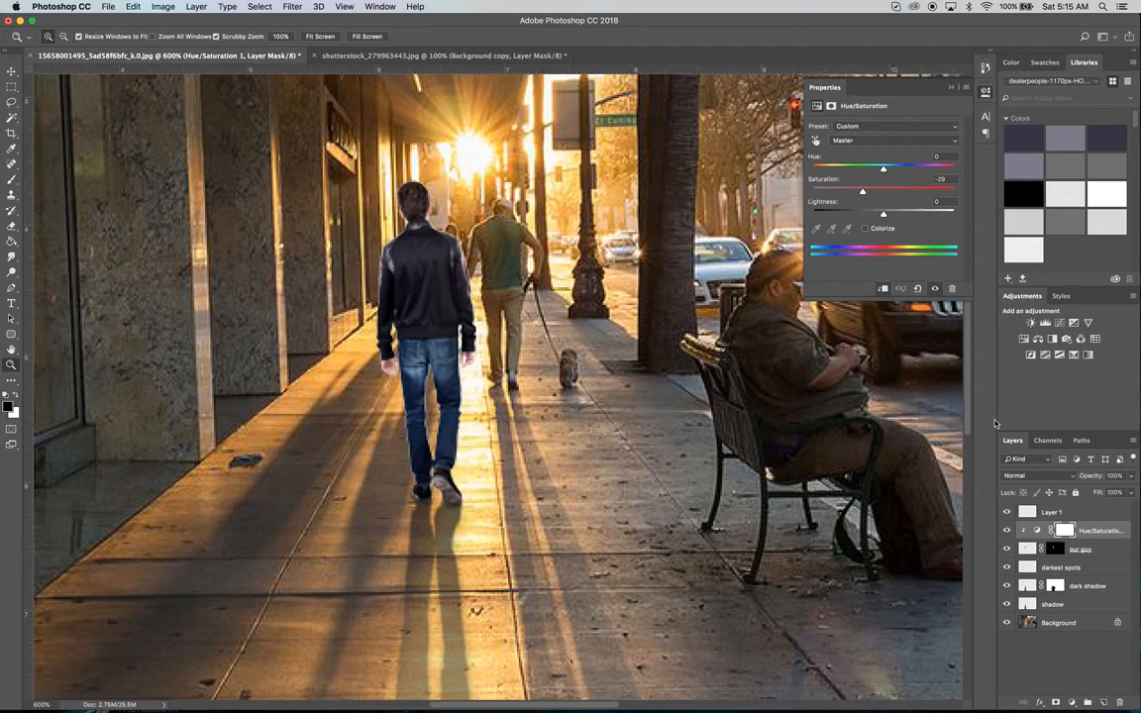
click(1006, 532)
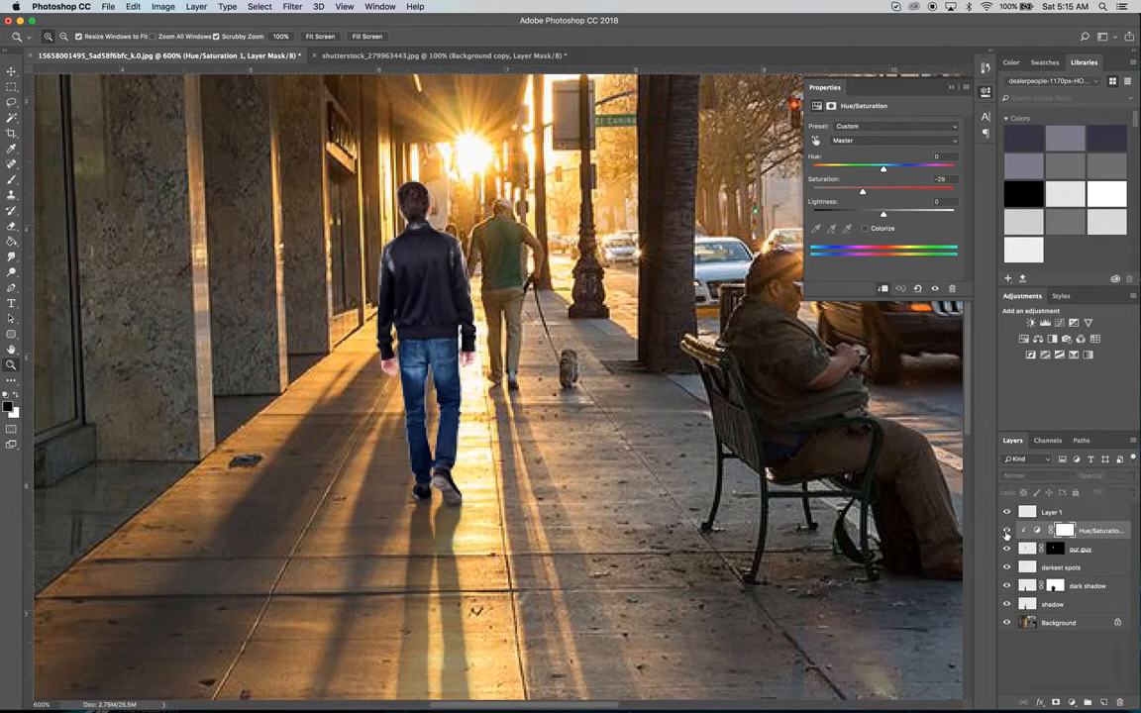
click(1006, 532)
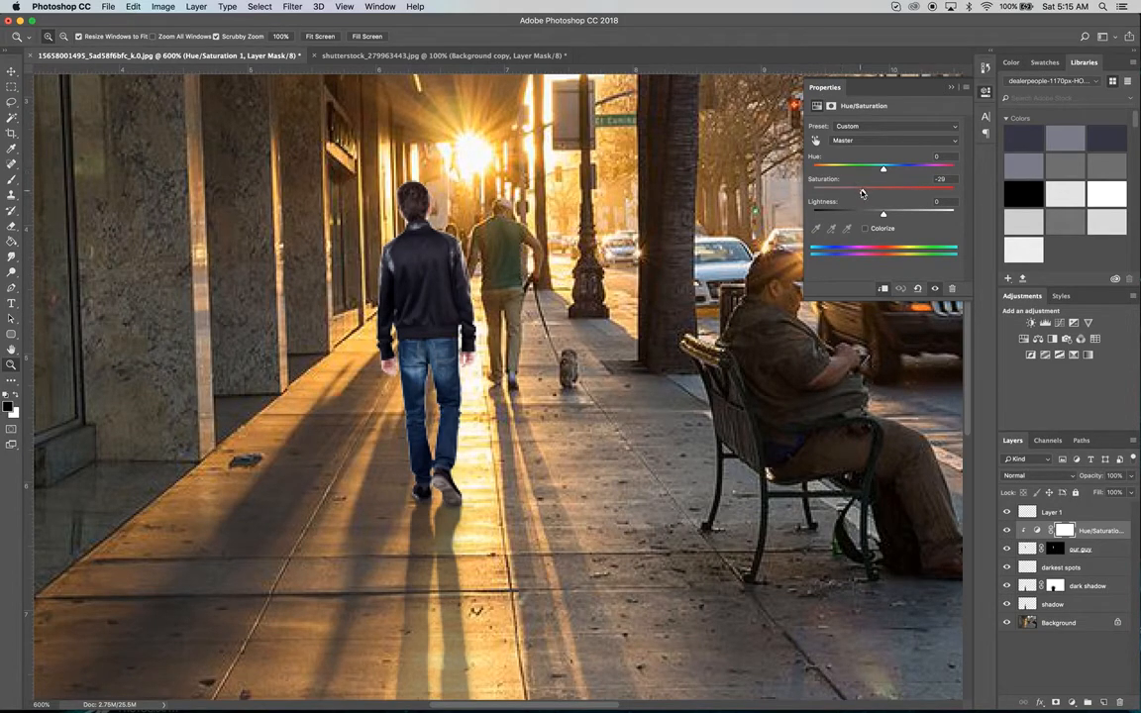
- Lower the saturation of the clipped Hue/Saturation adjustment further and set the adjustment layer's opacity to 80%
drag(863, 195, 840, 202)
click(951, 90)
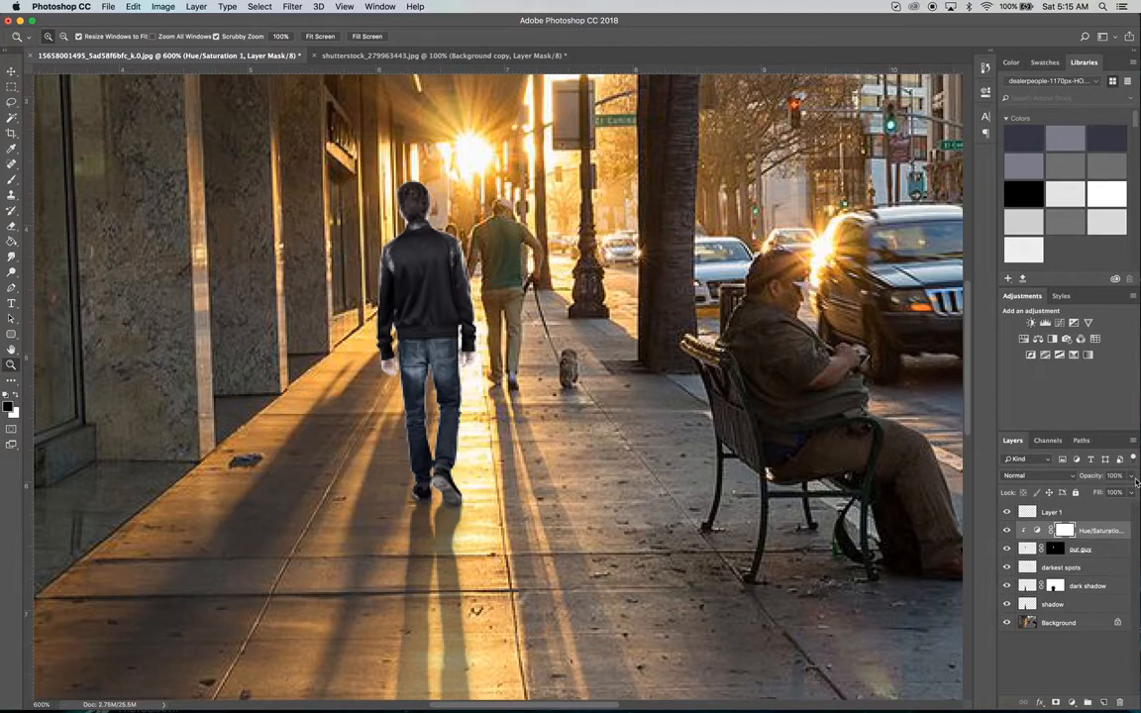
click(1131, 476)
drag(1131, 492, 1121, 494)
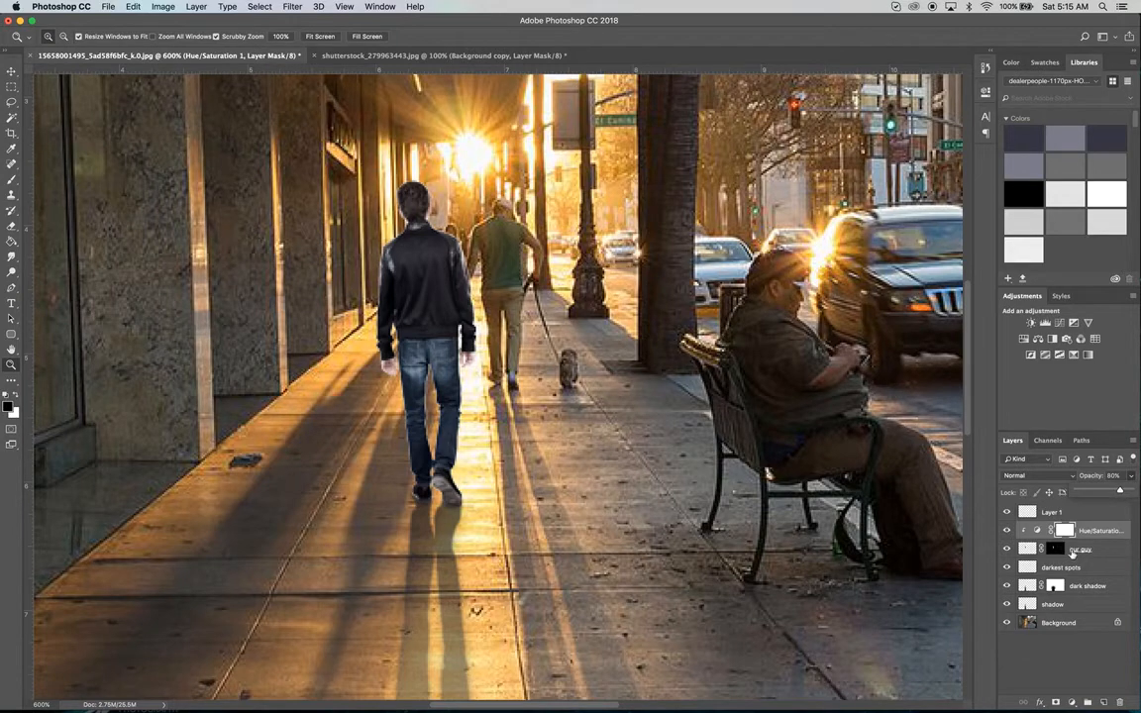
- Add a new layer above the Hue/Saturation adjustment, clip it to the our guy layer, and set its blend mode to Soft Light
click(1087, 701)
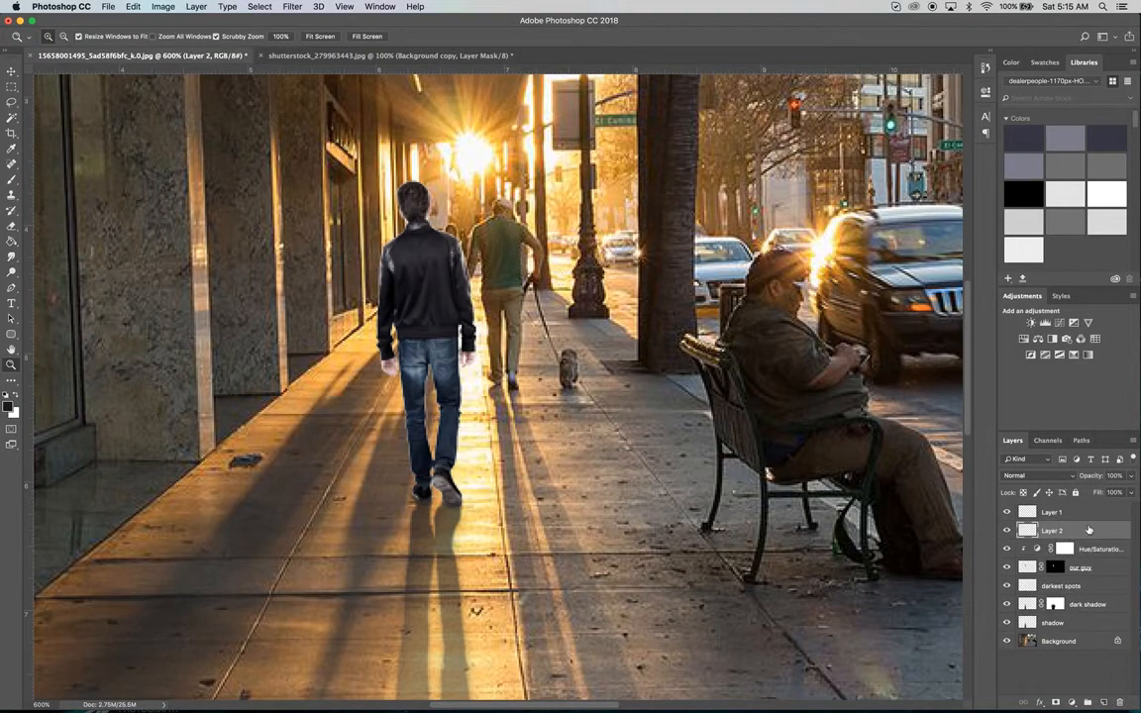
right_click(1089, 530)
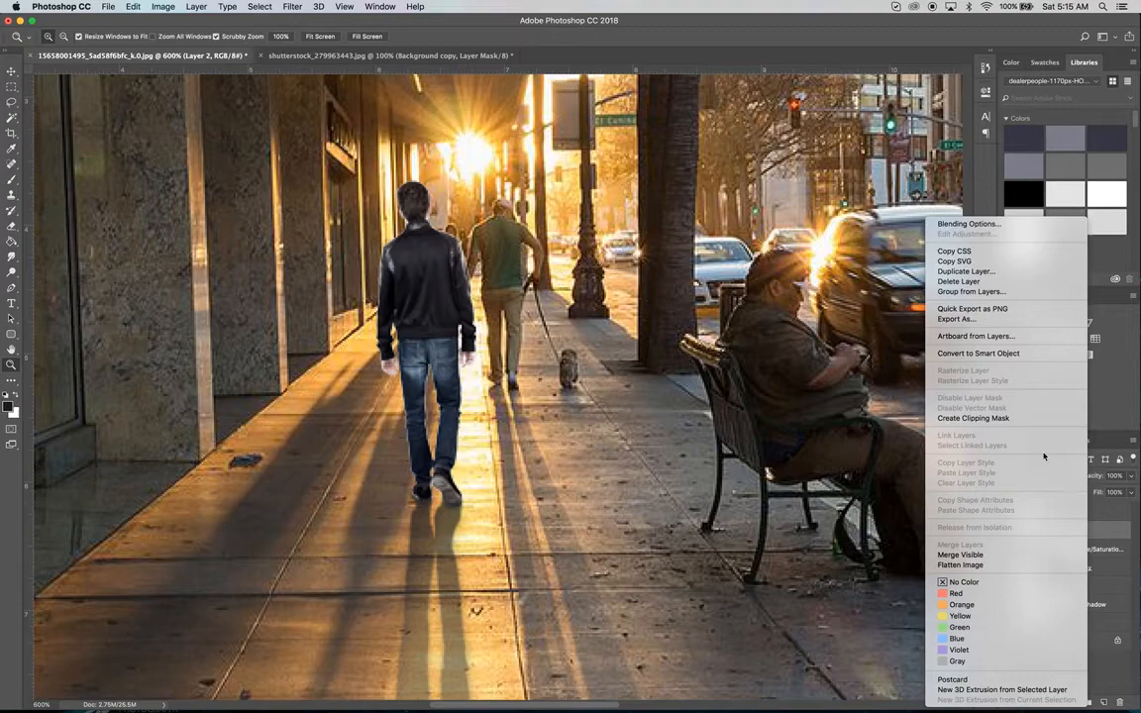
click(973, 418)
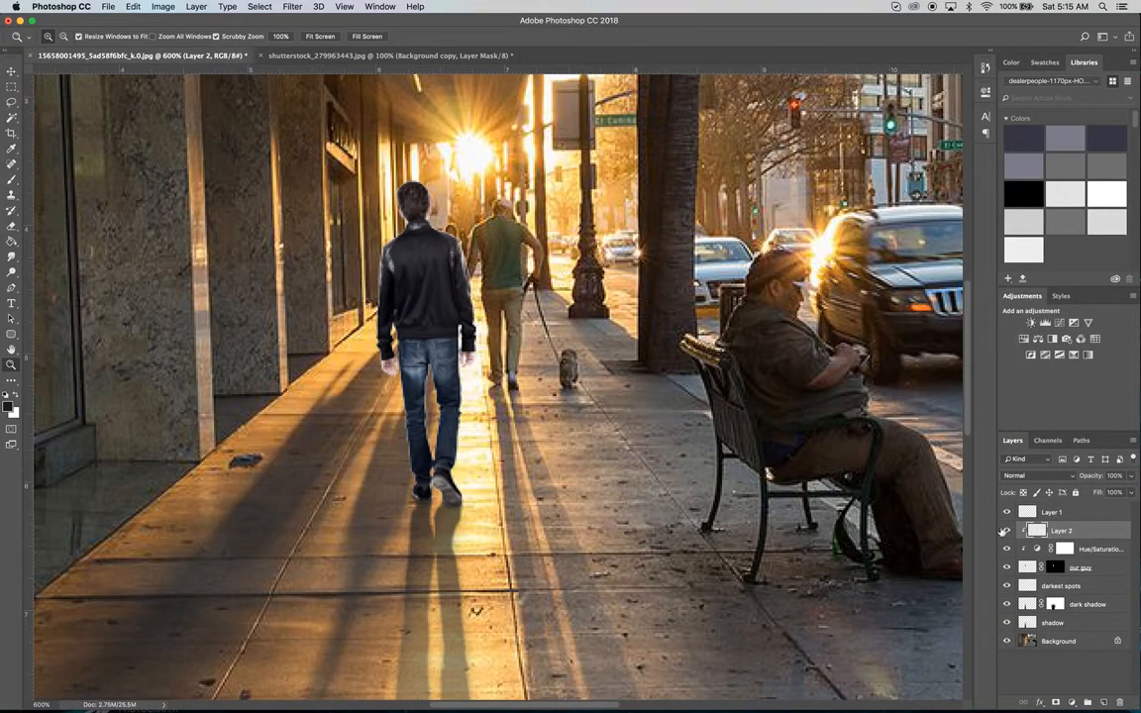
click(1023, 476)
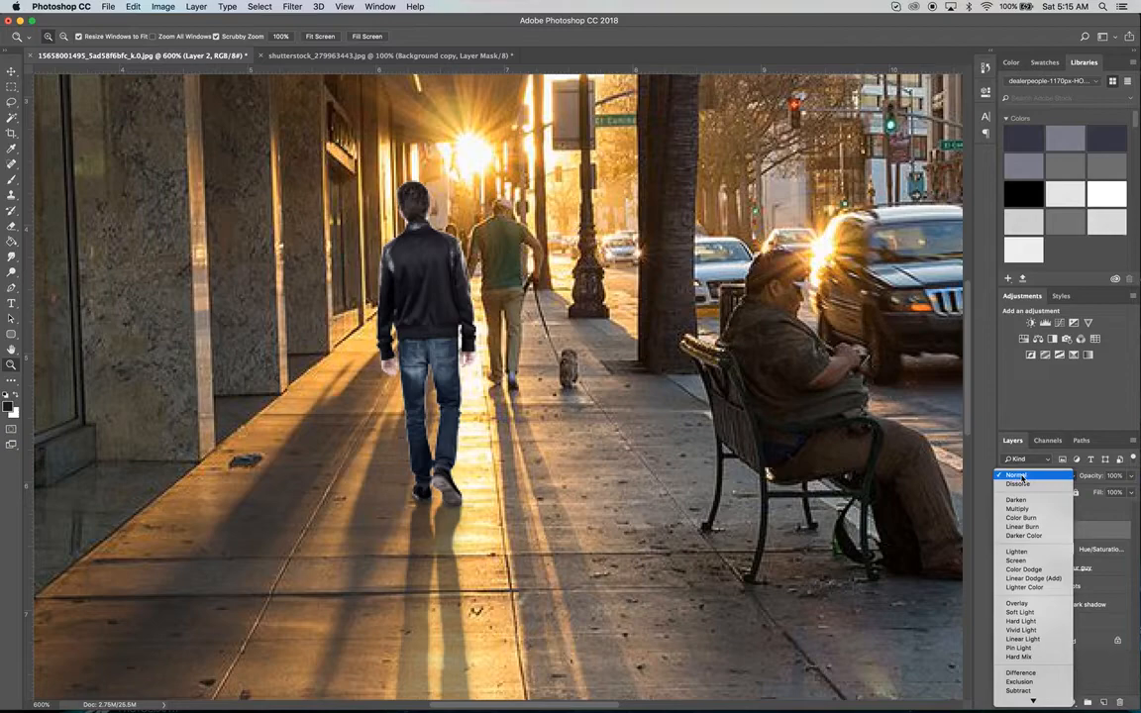
click(1019, 614)
- Set the foreground colour to the bright sunset orange f0a80e, starting from a colour sampled near the sun
click(12, 180)
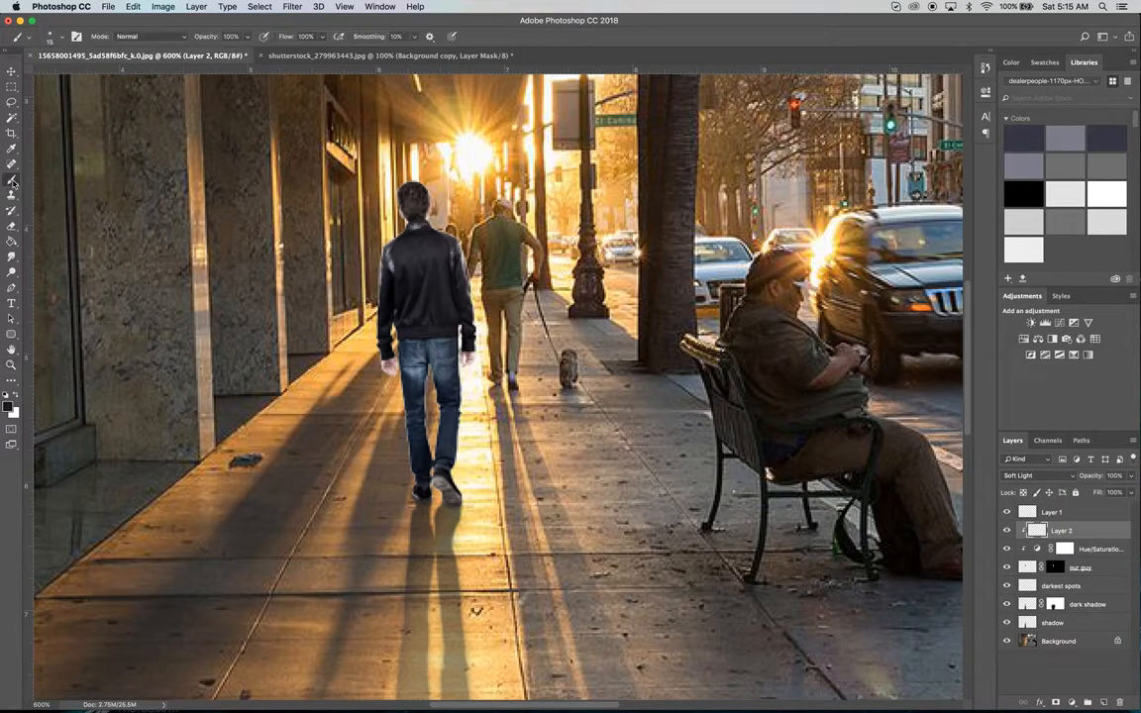
click(10, 409)
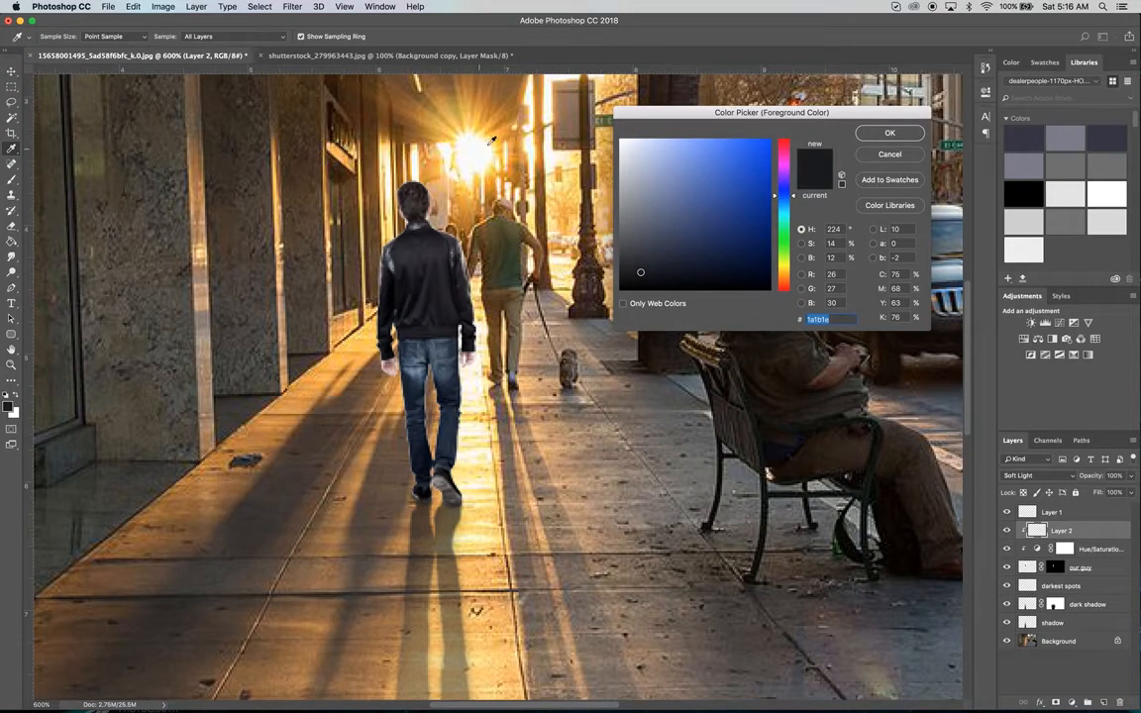
click(500, 112)
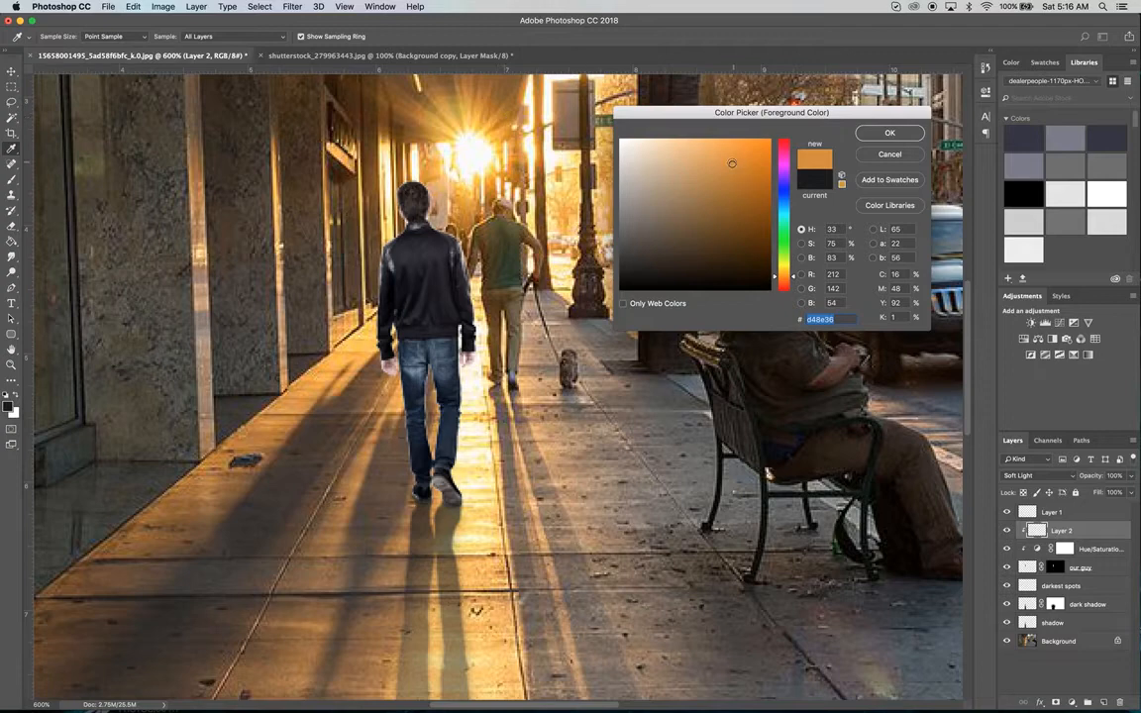
drag(789, 278, 787, 272)
click(762, 148)
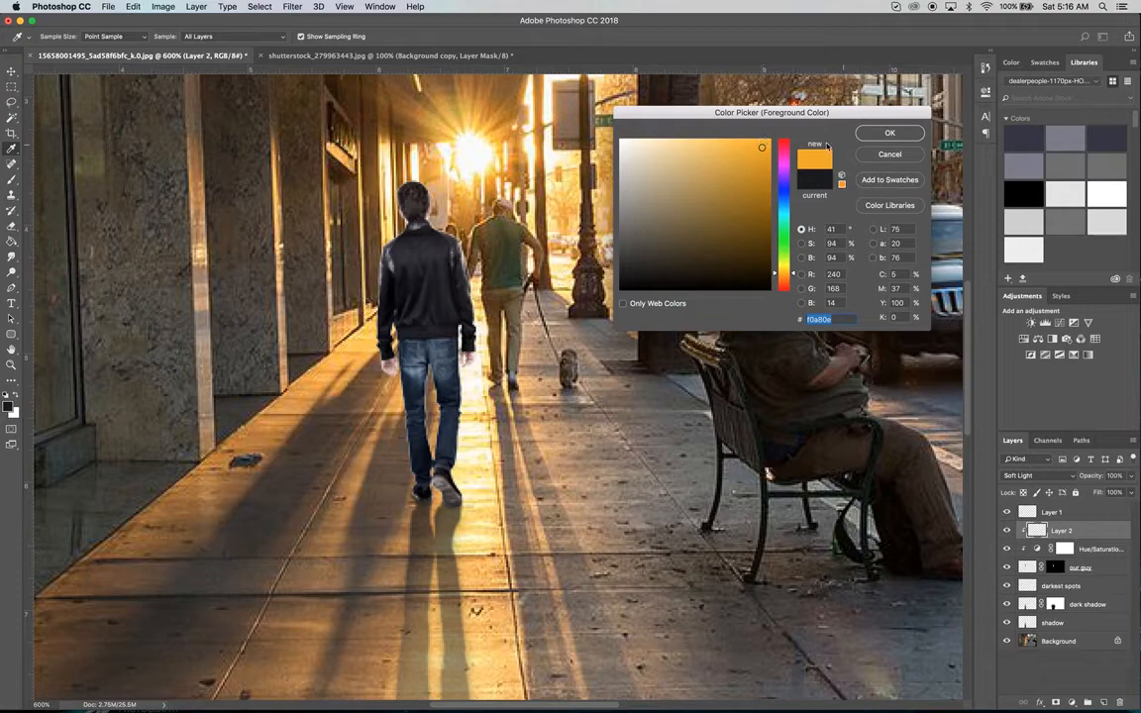
key(Return)
- Dab orange light beside the man's head and shoulder, near the sun, with a 125 px brush on the clipped Soft Light layer
key(b)
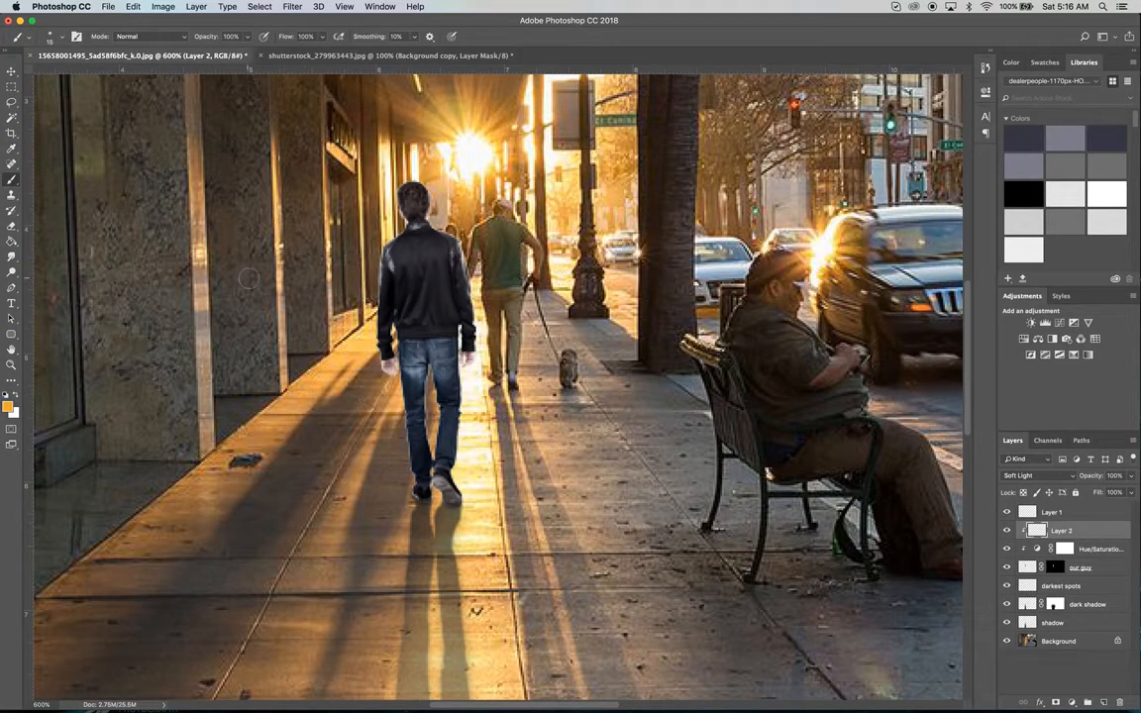
key(])
key(])
key(])
key(])
key(])
key(])
key(])
key(])
key(])
key(])
key(])
key(])
key(])
key(])
key(])
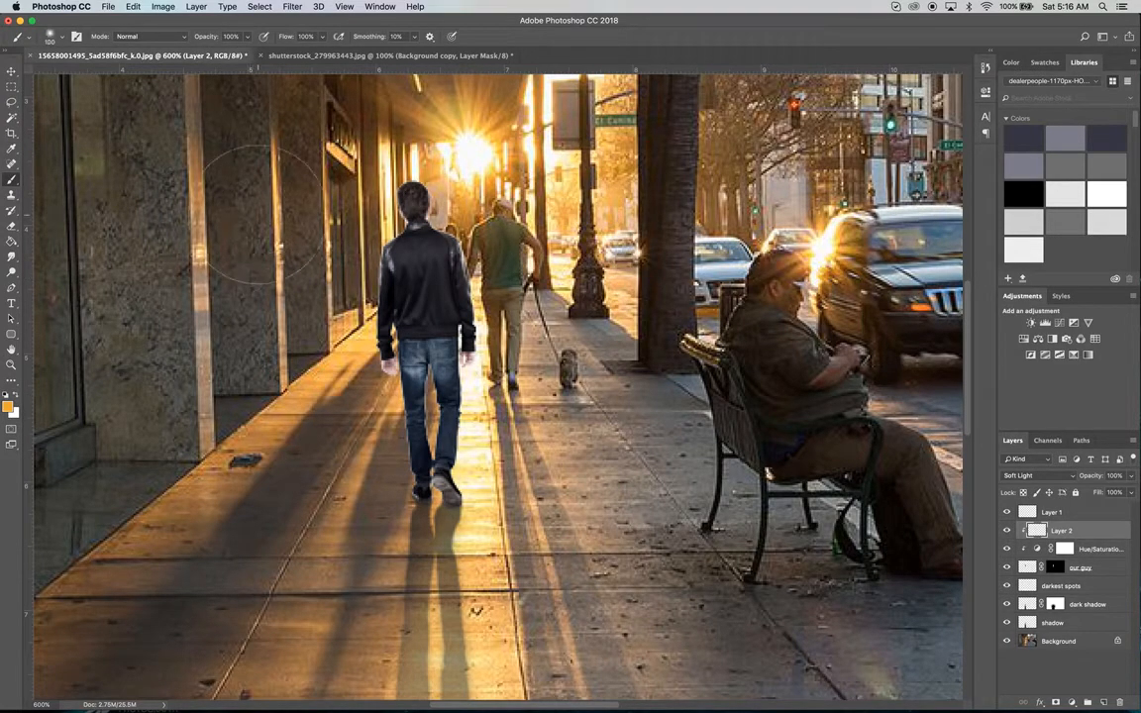
key(bracketleft)
key(bracketleft)
key(bracketleft)
key(bracketleft)
key(bracketleft)
key(bracketleft)
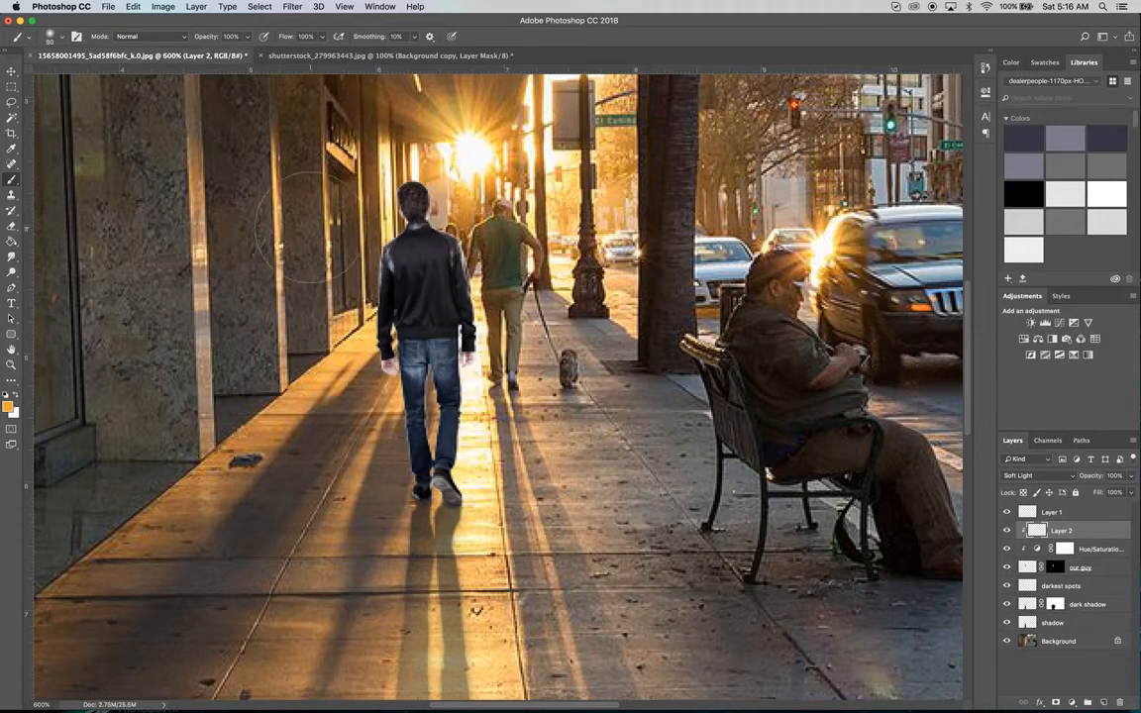
key(bracketright)
key(bracketright)
key(bracketright)
key(bracketright)
key(bracketright)
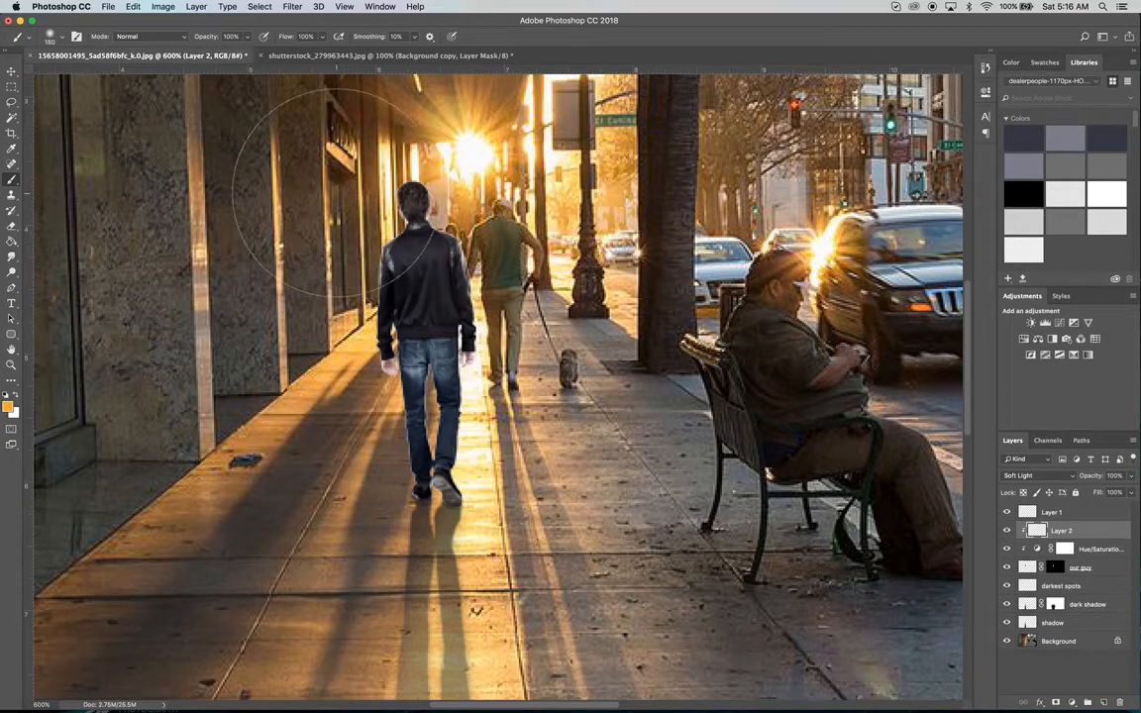
key(bracketleft)
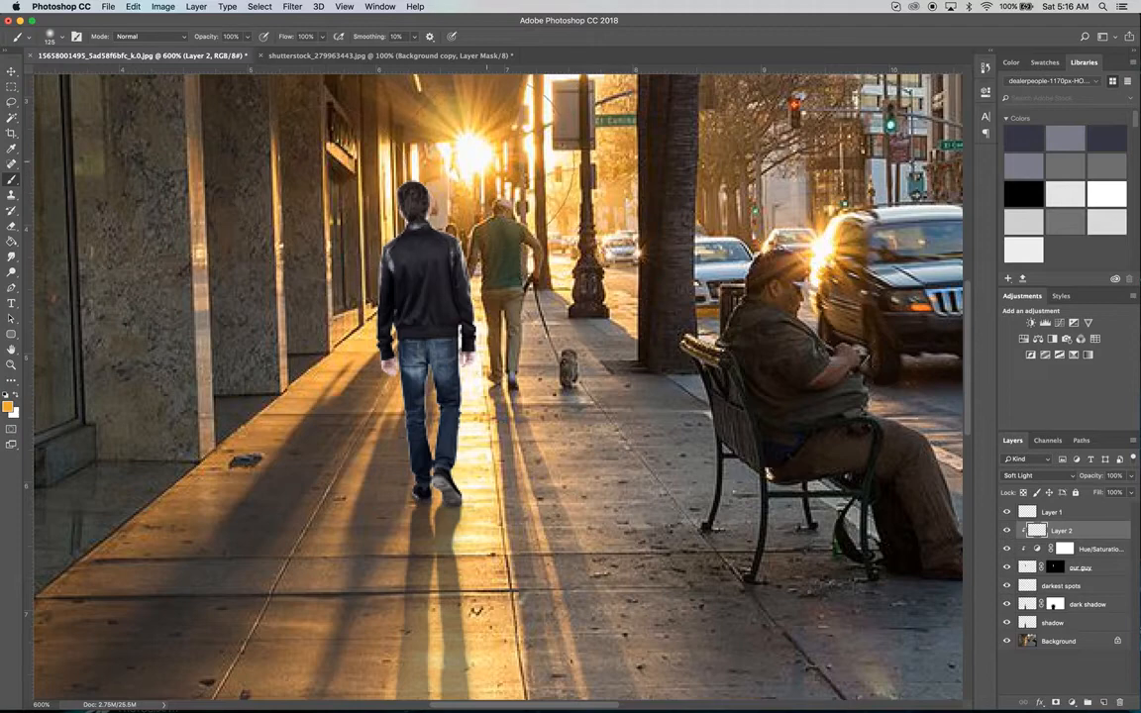
click(496, 146)
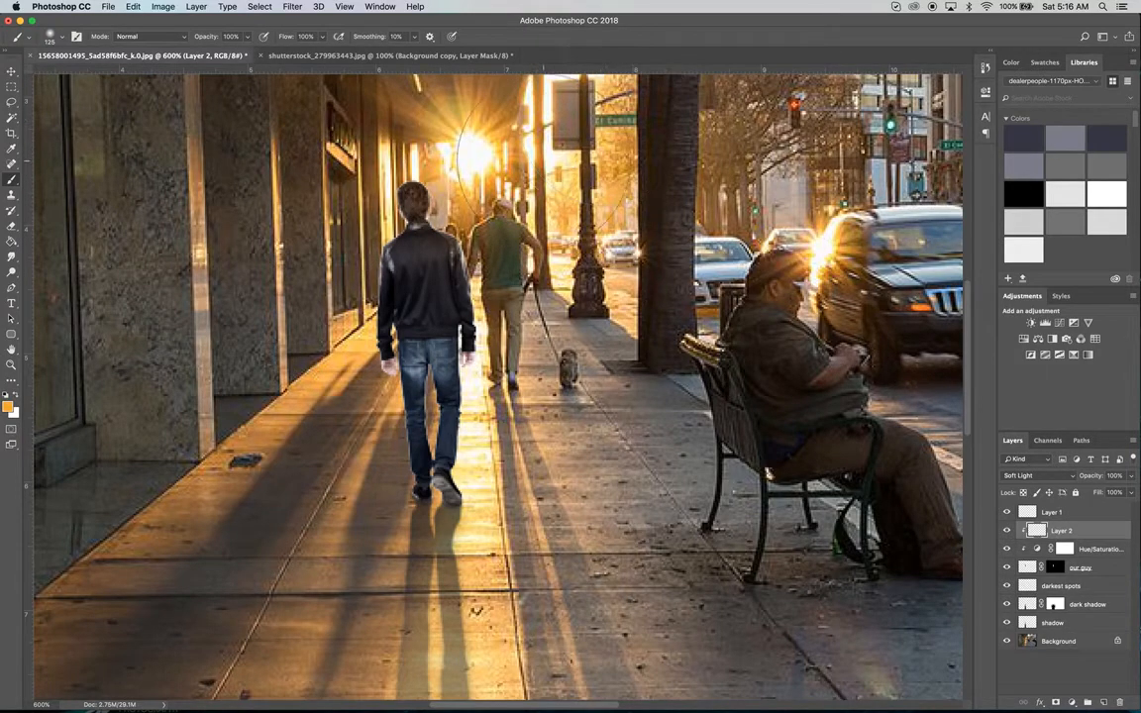
- Paint orange light over the man's hair and jeans with a smaller brush of about 30 px
key(z)
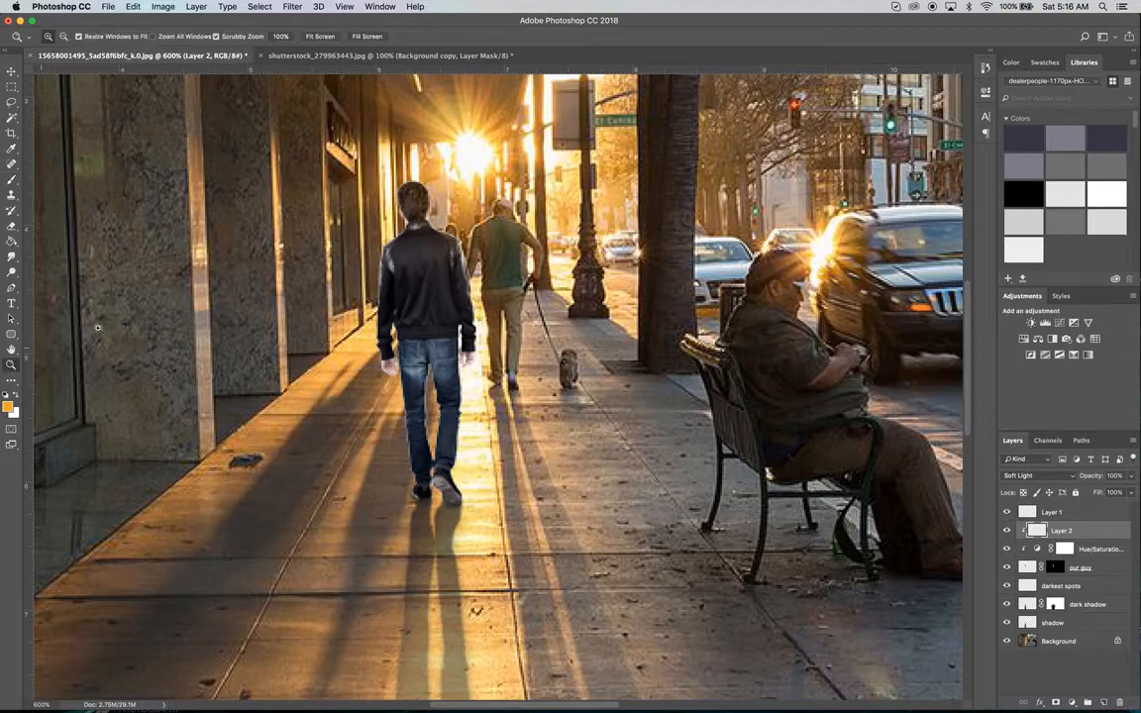
click(448, 226)
click(450, 228)
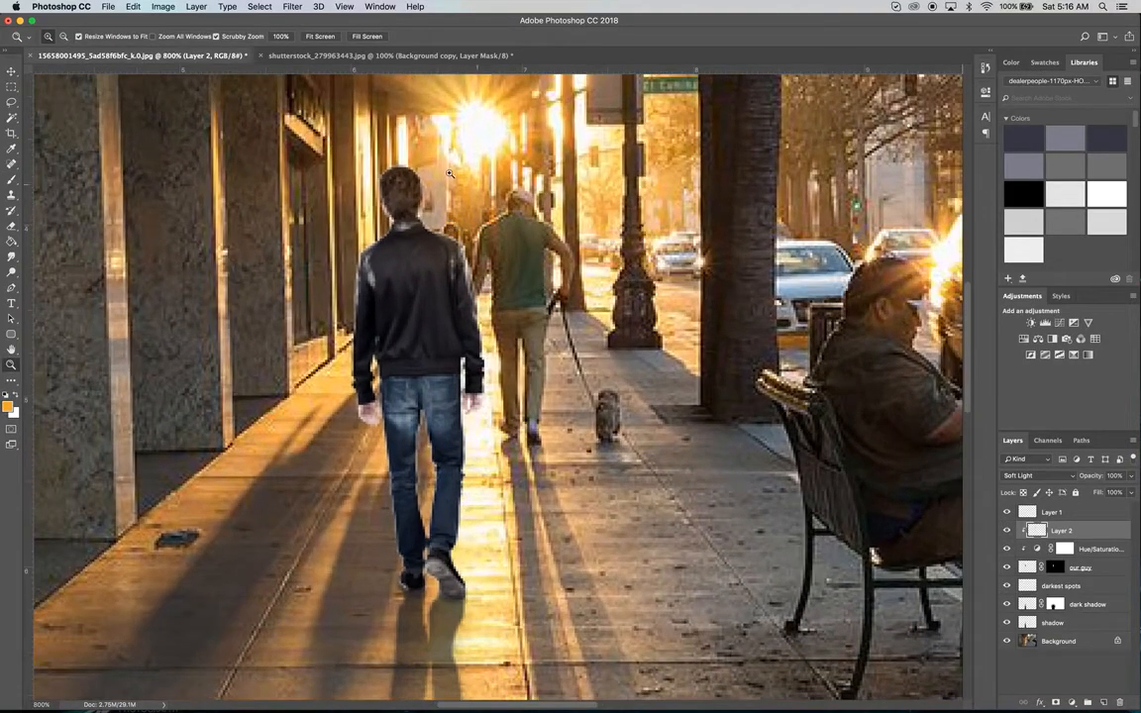
click(12, 178)
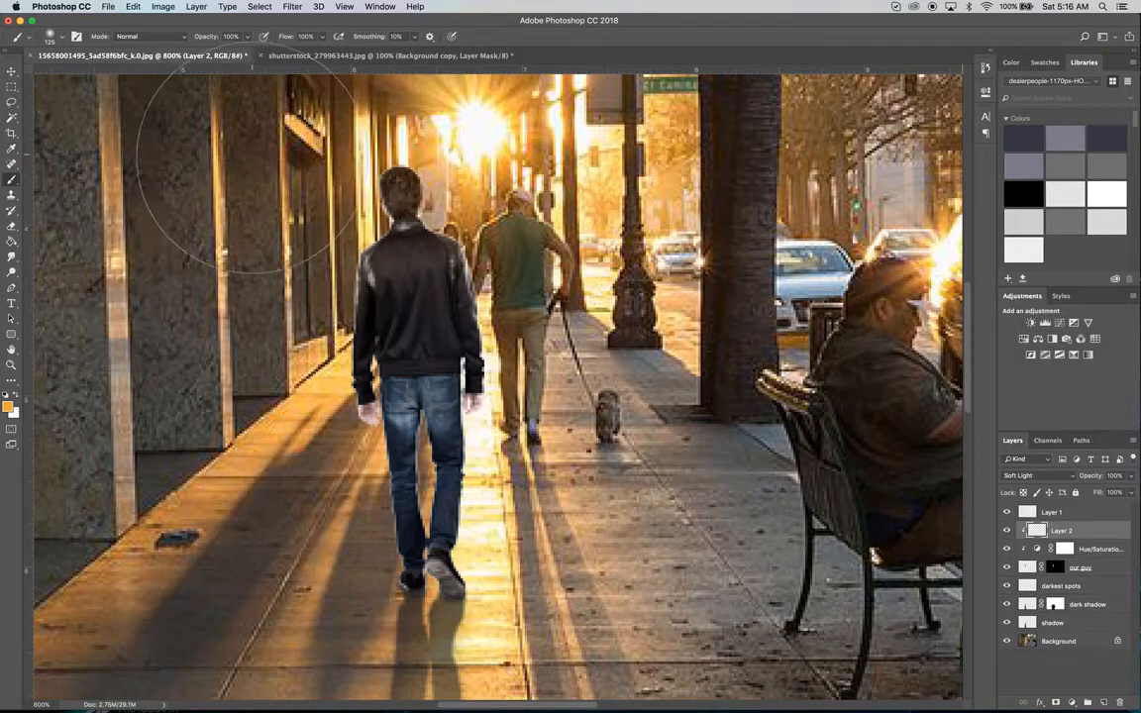
key(bracketleft)
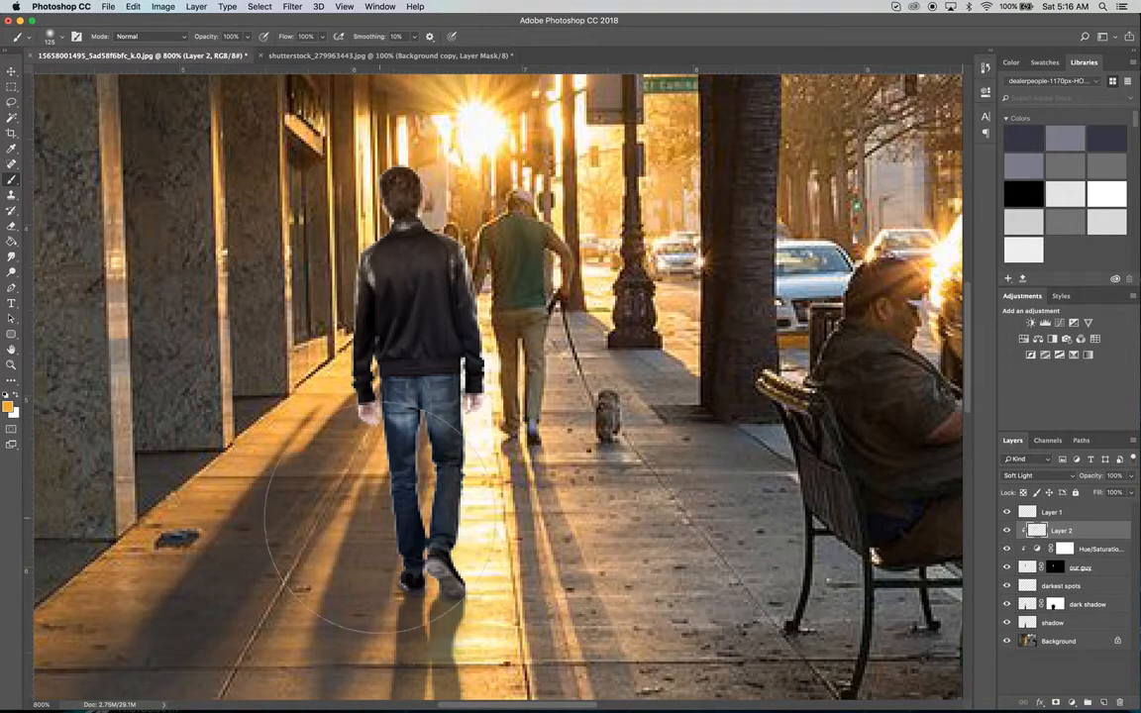
key(bracketleft)
key(bracketleft)
key(bracketleft)
key(bracketleft)
key(bracketleft)
key(bracketleft)
key(bracketleft)
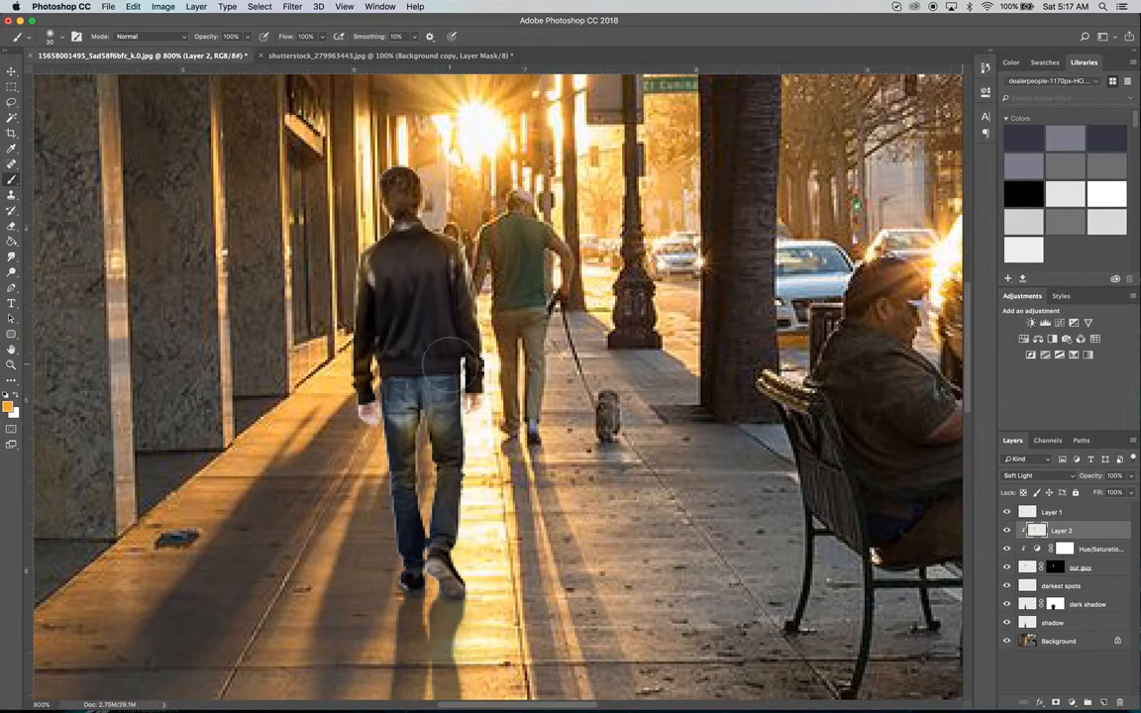
drag(405, 327, 444, 360)
key(super+z)
mouse_move(455, 419)
mouse_down()
mouse_move(385, 370)
mouse_move(406, 391)
mouse_up()
key(super+z)
- Paint broad orange light over the man's jacket with a brush of up to 250 px and set Layer 2's opacity to 80%
key(bracketright)
key(bracketright)
key(bracketright)
key(bracketright)
key(bracketright)
key(bracketright)
key(bracketright)
key(bracketright)
key(bracketright)
key(bracketright)
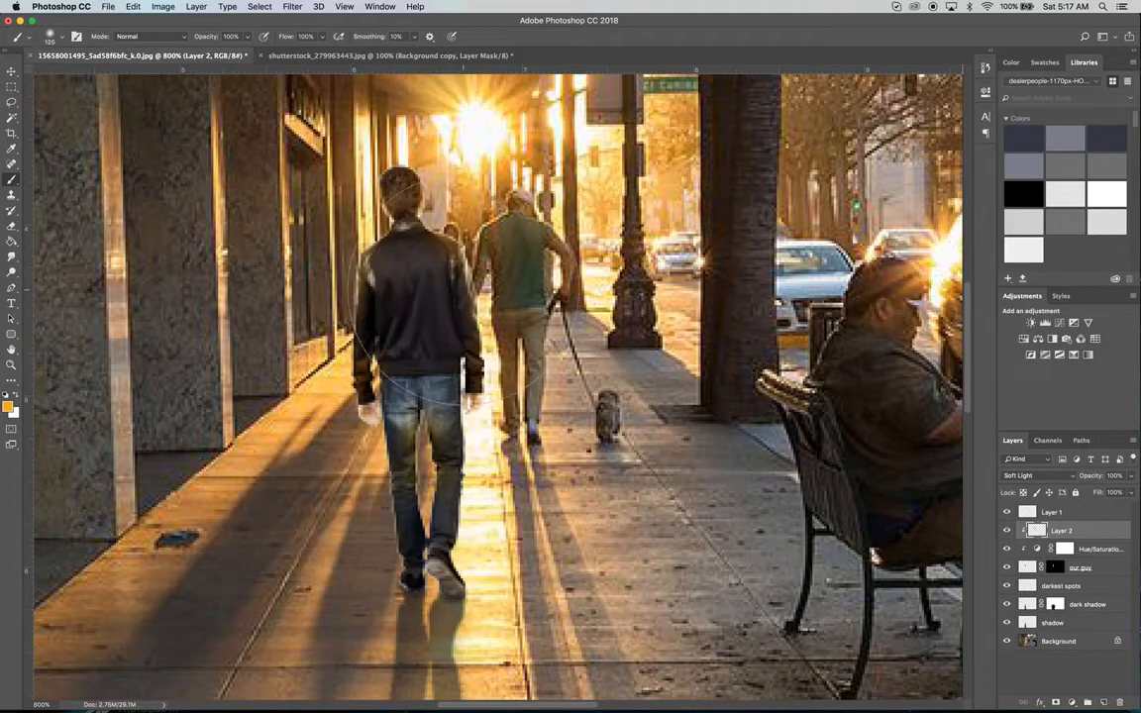
key(bracketright)
drag(1130, 481, 1116, 492)
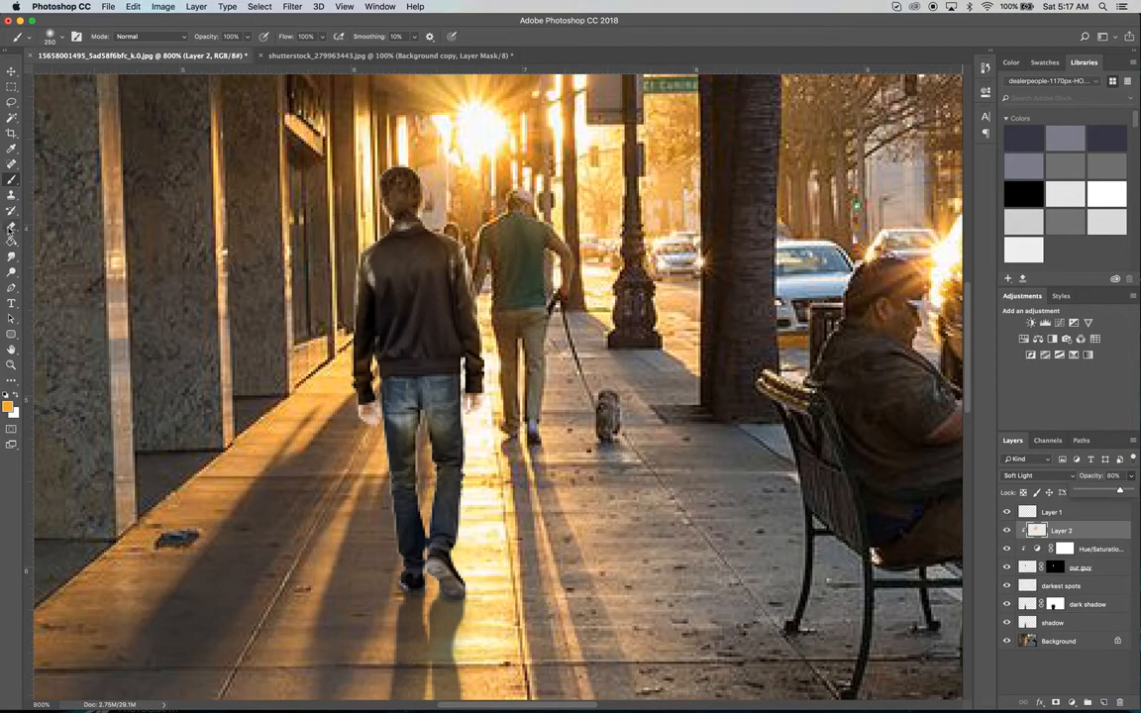
- Partly erase the orange tint from the man's jeans on Layer 2 with the Eraser at 27% opacity
key(e)
click(201, 36)
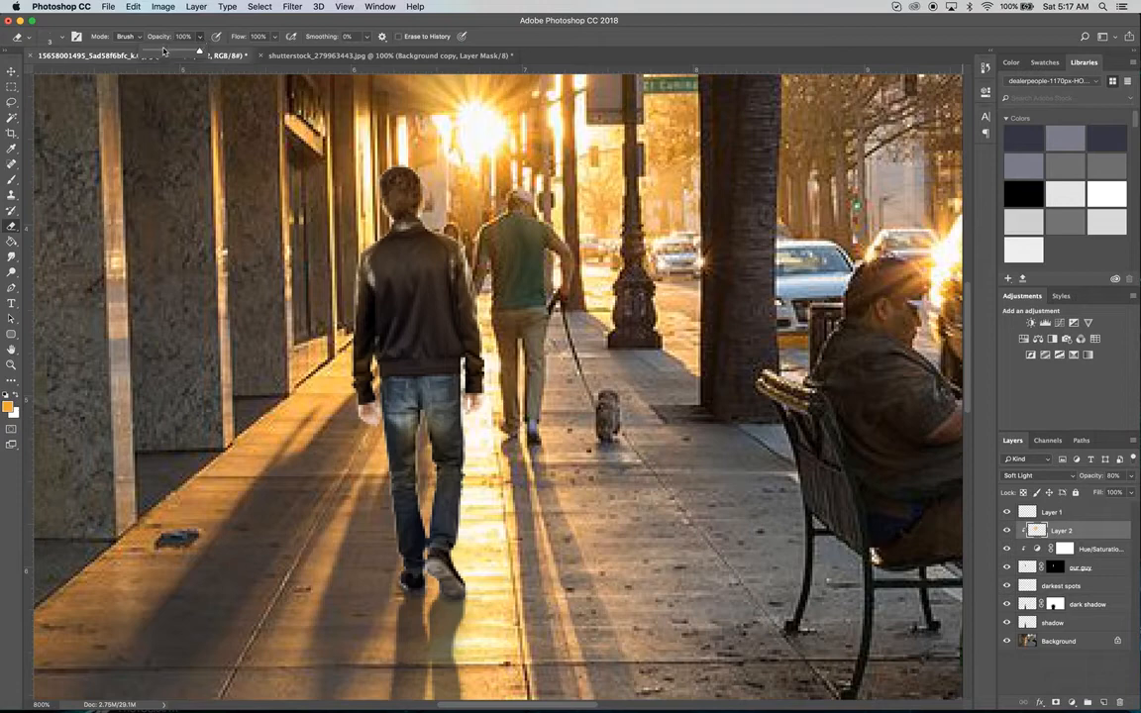
drag(165, 51, 159, 54)
key(])
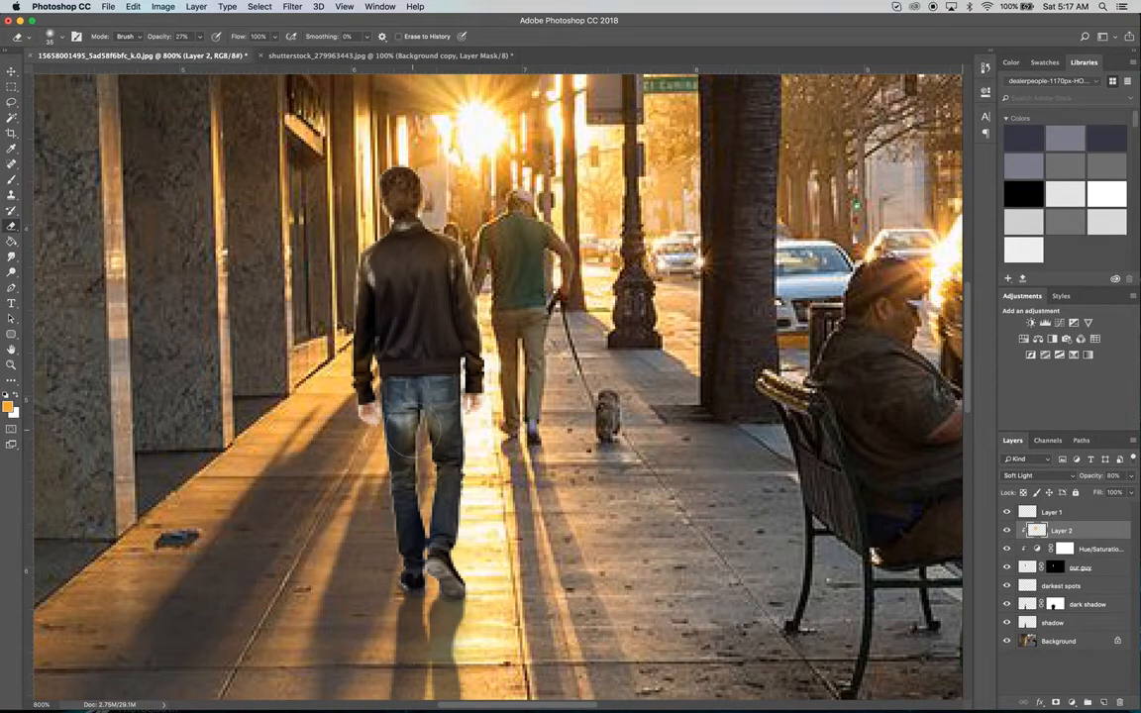
key(])
key(])
key(])
key(])
key(])
mouse_move(372, 442)
mouse_down()
mouse_move(370, 402)
mouse_move(385, 442)
mouse_move(387, 394)
mouse_move(424, 435)
mouse_move(376, 409)
mouse_move(362, 437)
mouse_move(475, 577)
mouse_up()
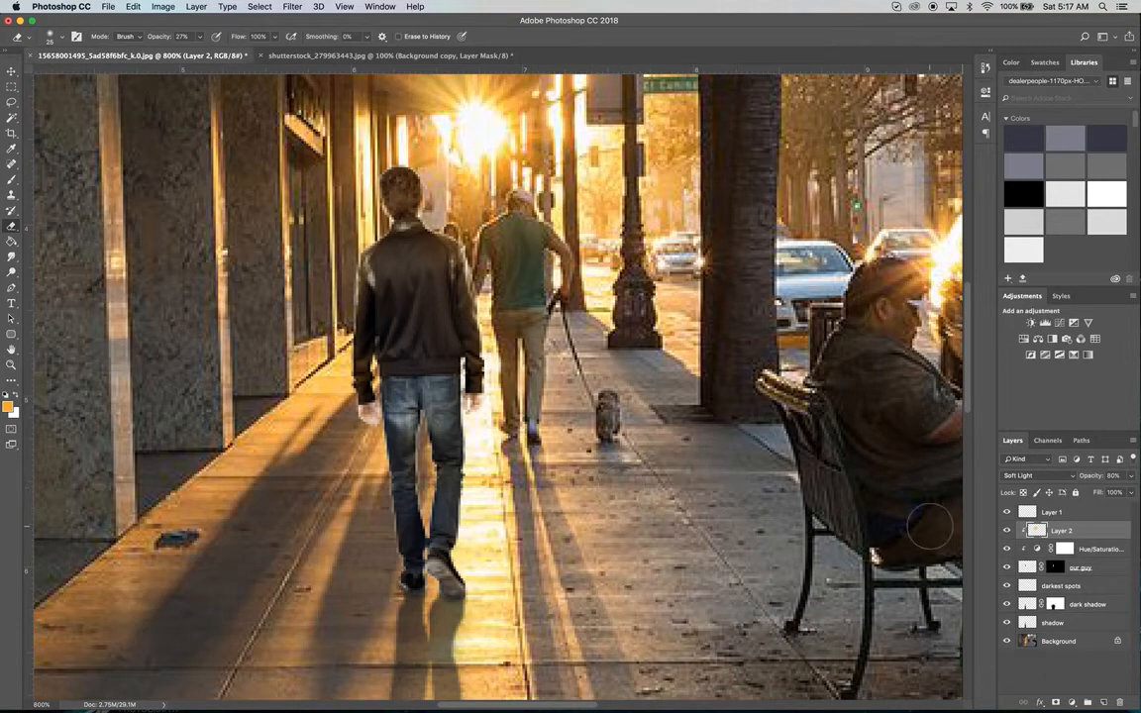
- Add another new layer above Layer 2, clip it to the layers below, and set its blend mode to Soft Light
click(1103, 702)
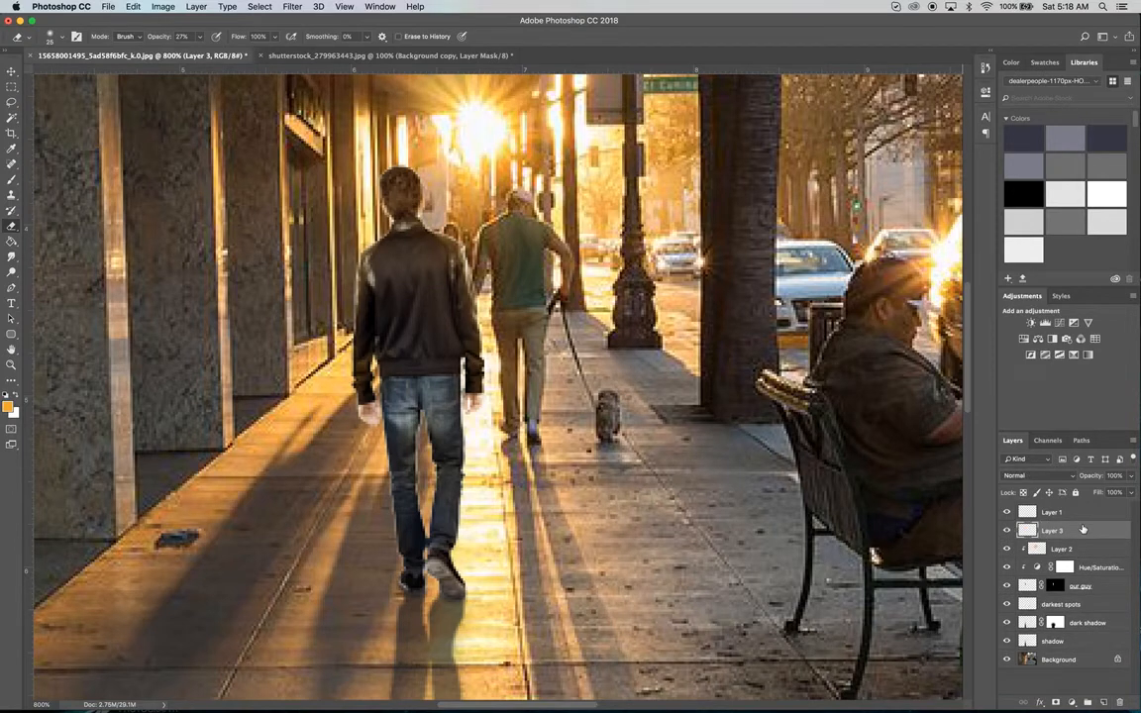
right_click(1083, 530)
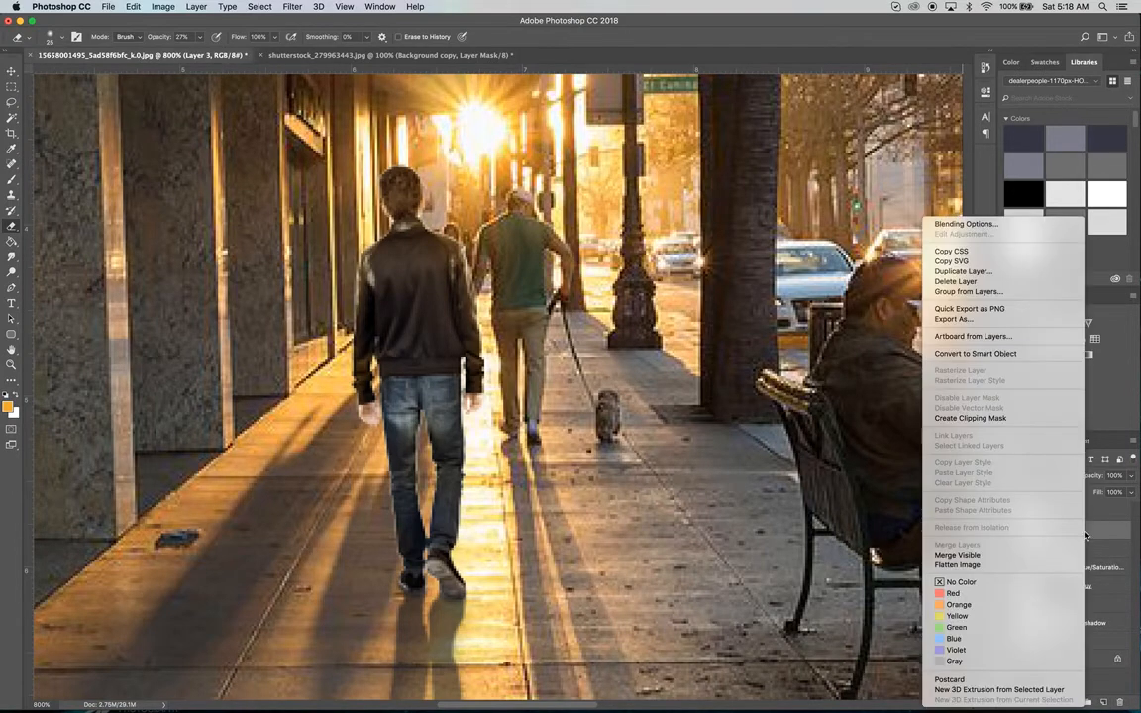
click(986, 418)
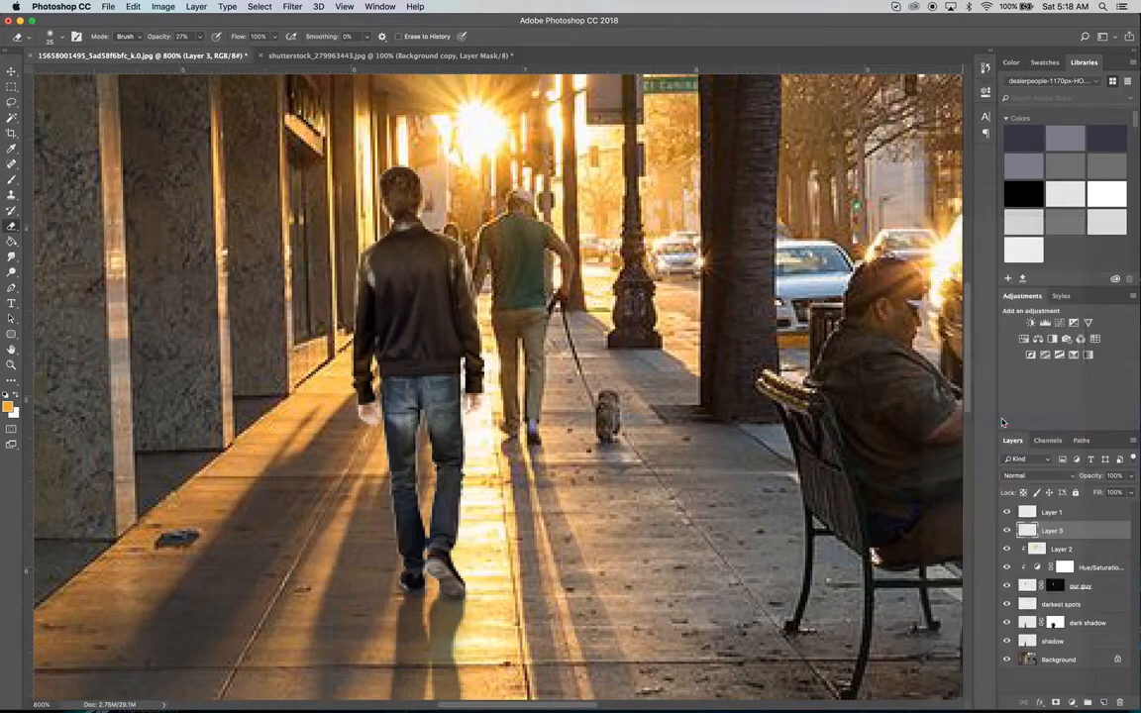
click(1039, 476)
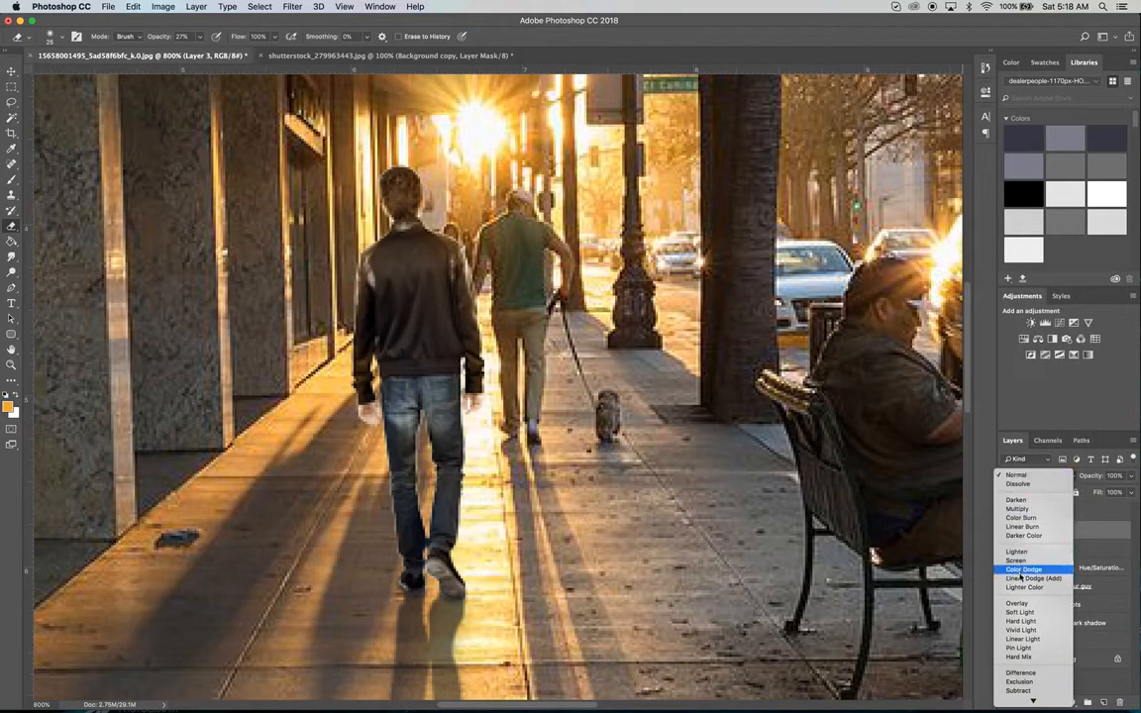
click(1020, 612)
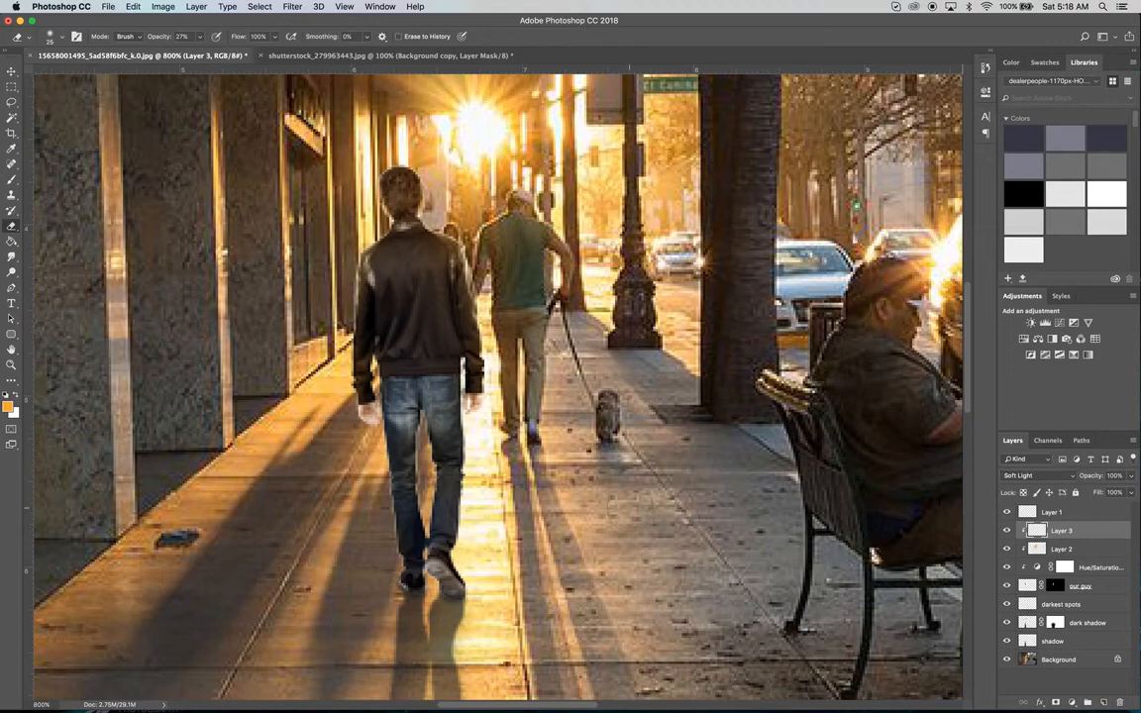
- Make white the foreground colour and paint a highlight along the outer edge of the jacket's left shoulder with a 4 px brush
click(21, 396)
key(z)
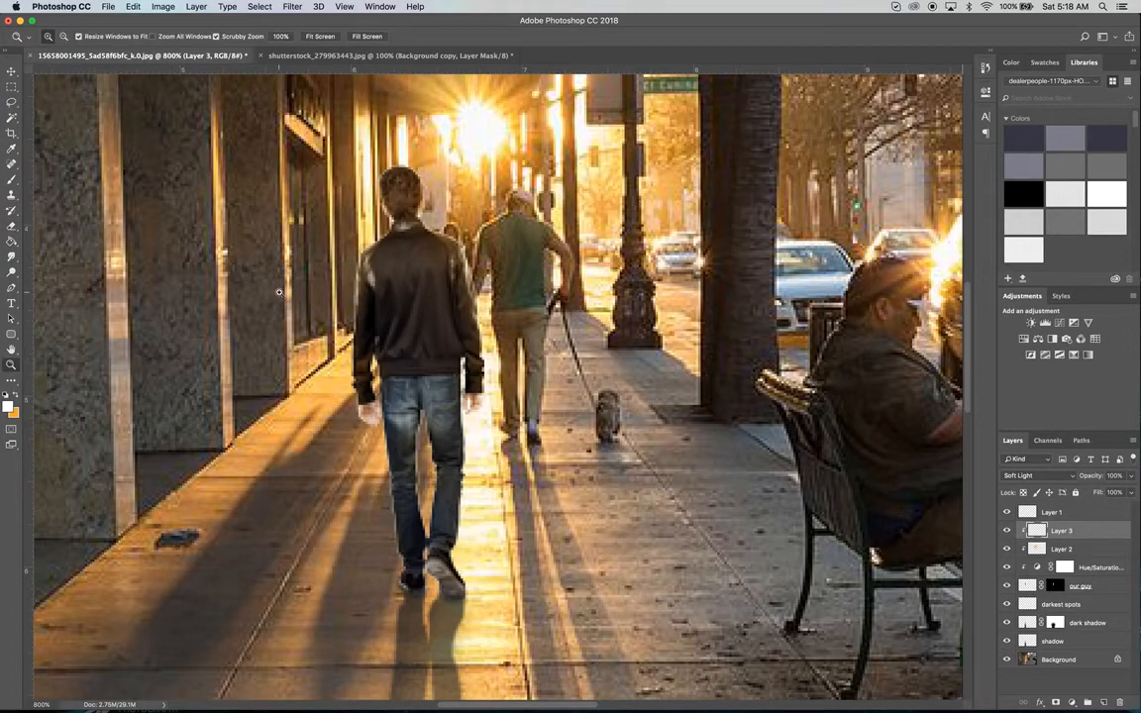
click(374, 255)
click(374, 254)
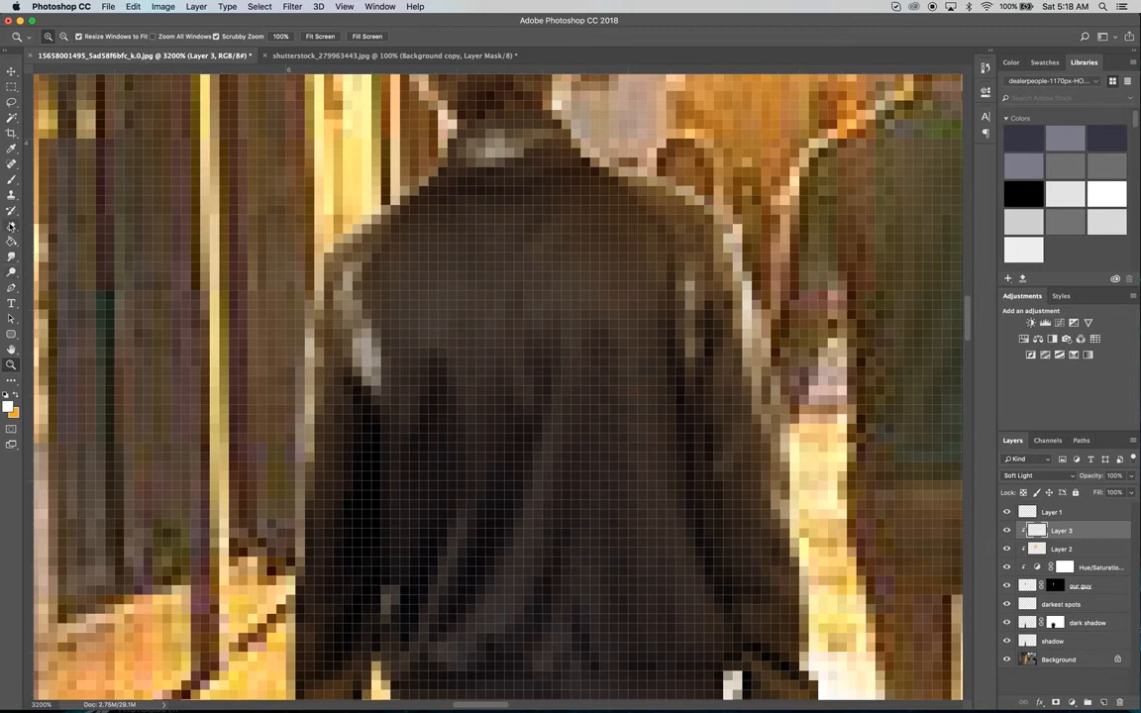
click(10, 181)
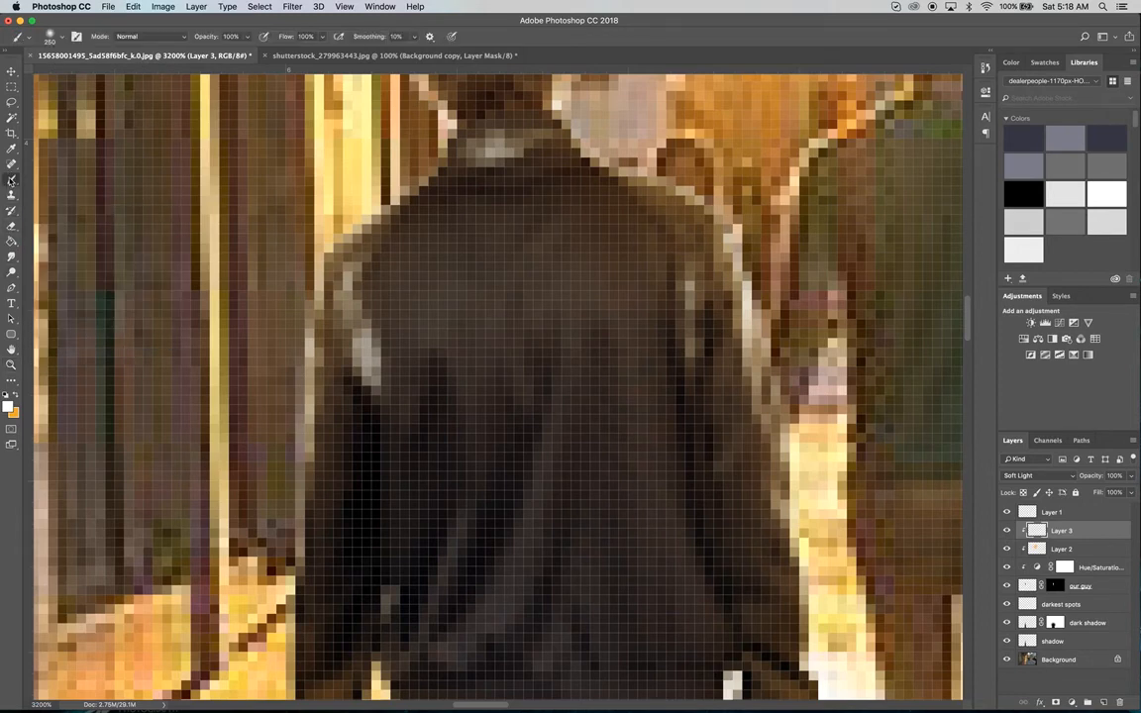
key(bracketleft)
key(bracketleft)
key(bracketleft)
key(bracketleft)
key(bracketleft)
key(bracketleft)
key(bracketleft)
key(bracketleft)
key(bracketleft)
key(bracketleft)
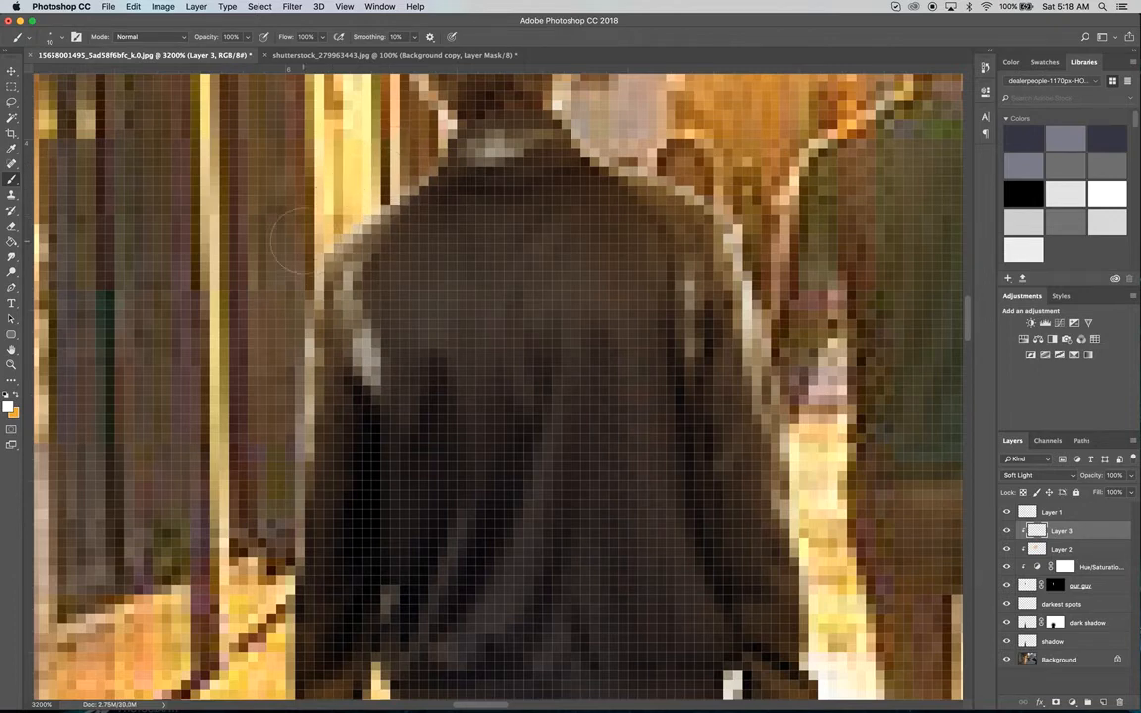
key(bracketleft)
key(bracketleft)
key(bracketleft)
mouse_move(391, 153)
mouse_down()
mouse_move(351, 199)
mouse_move(308, 306)
mouse_up()
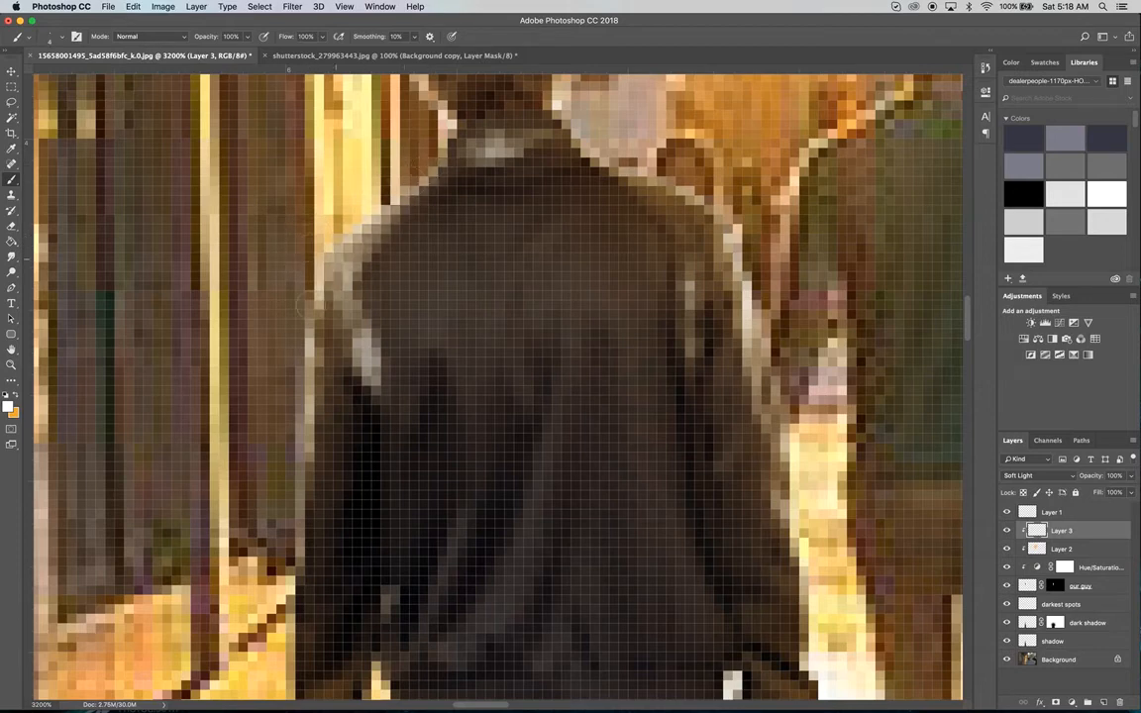
click(11, 365)
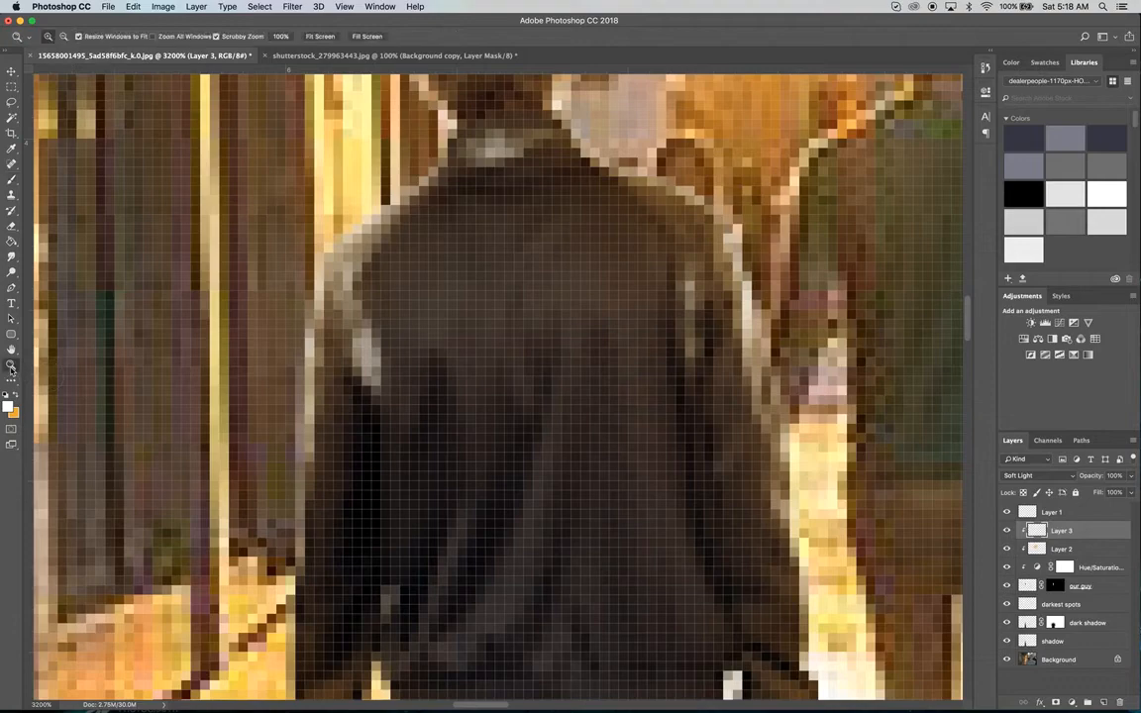
- Paint soft white highlights on Layer 3 over the man's hair, jeans and hand with a 10 px brush
key(alt)
alt+click(438, 342)
alt+click(439, 343)
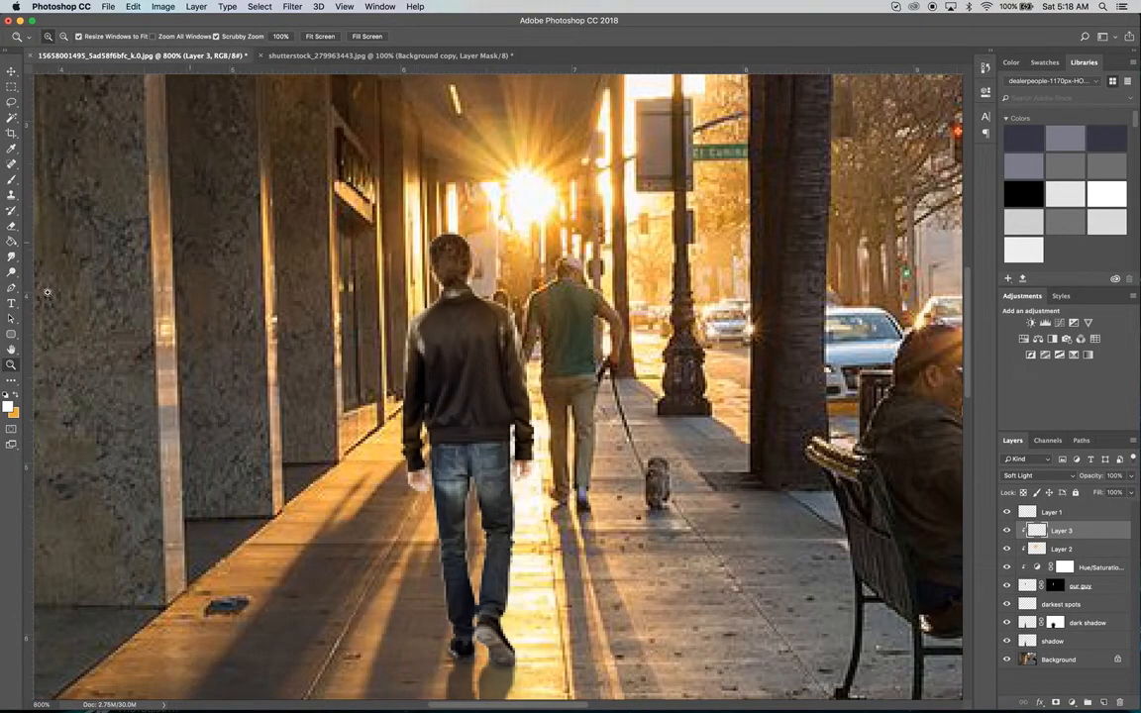
click(13, 179)
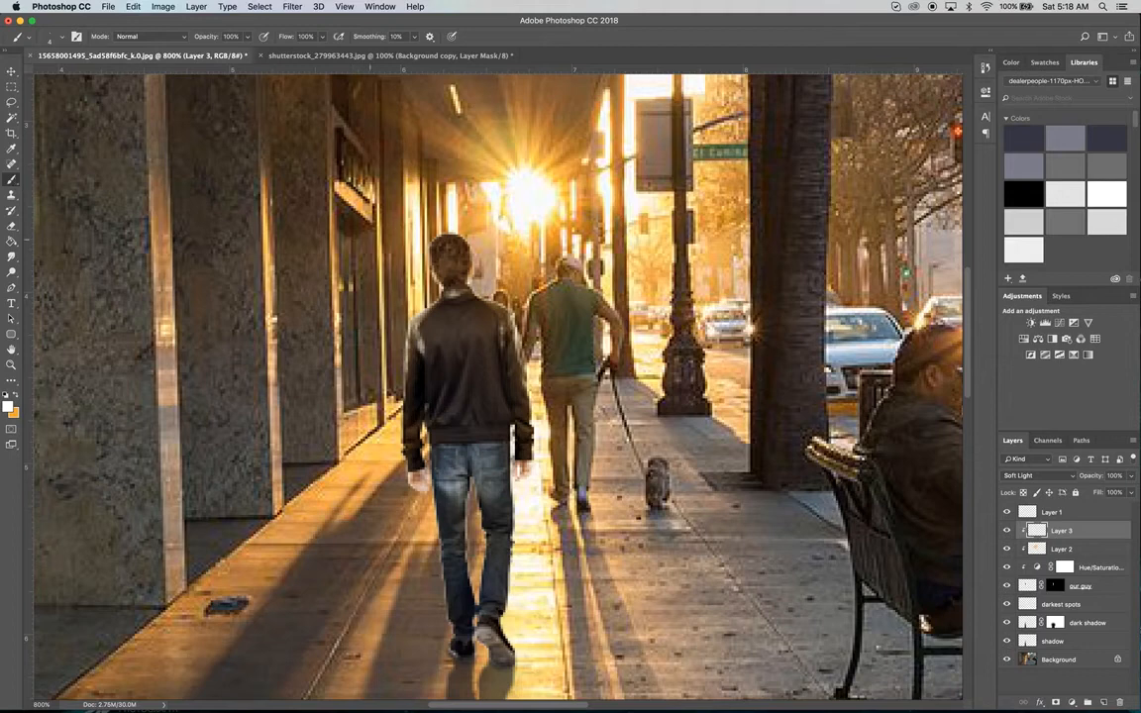
key(])
key(])
key(])
key(bracketleft)
key(super+z)
drag(472, 526, 472, 552)
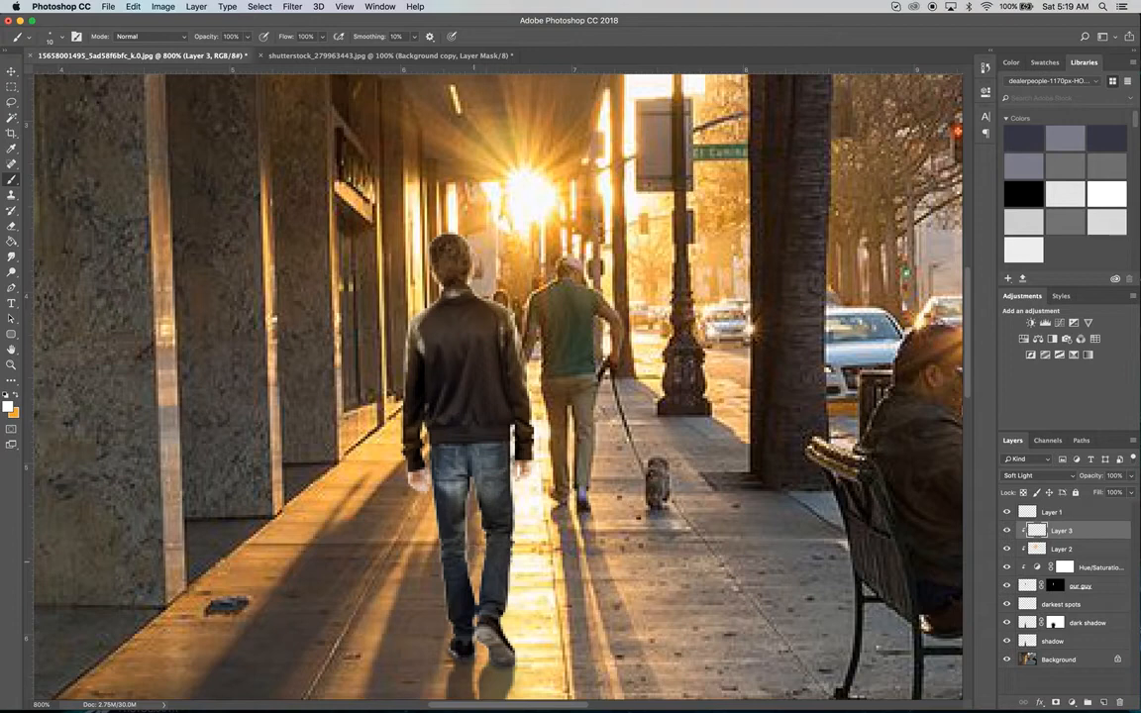
drag(417, 500, 420, 452)
- Duplicate Layer 3 and set the copy's opacity to 55%
drag(1078, 530, 1101, 701)
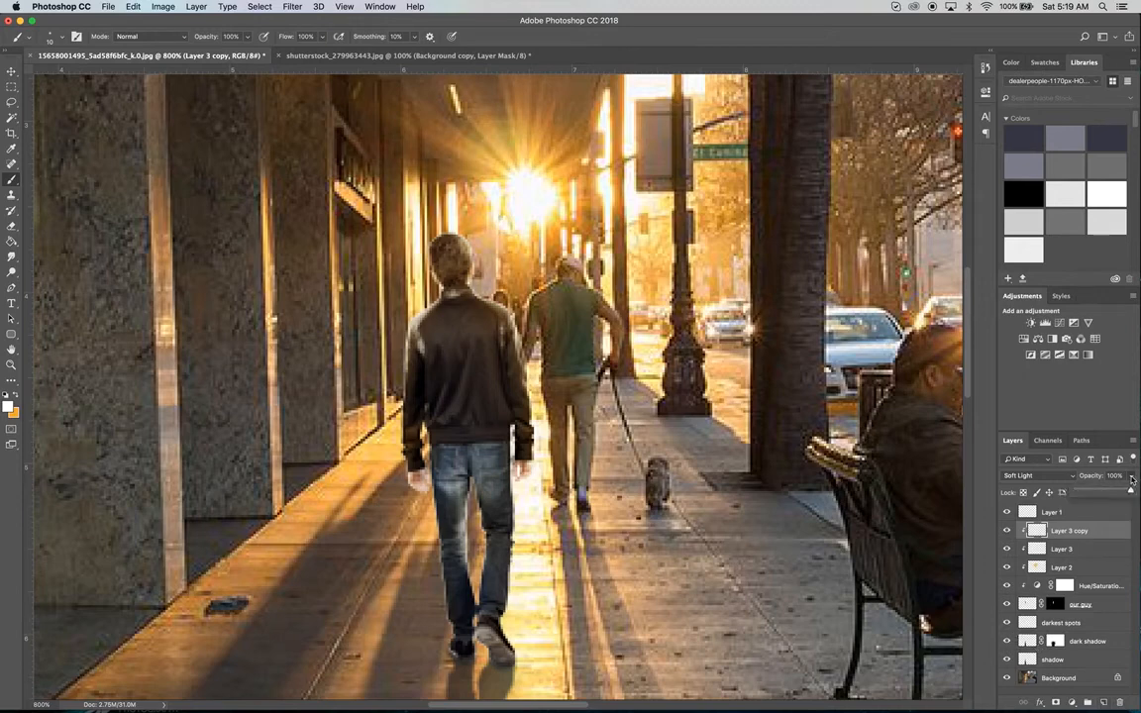
click(1130, 492)
drag(1132, 492, 1106, 493)
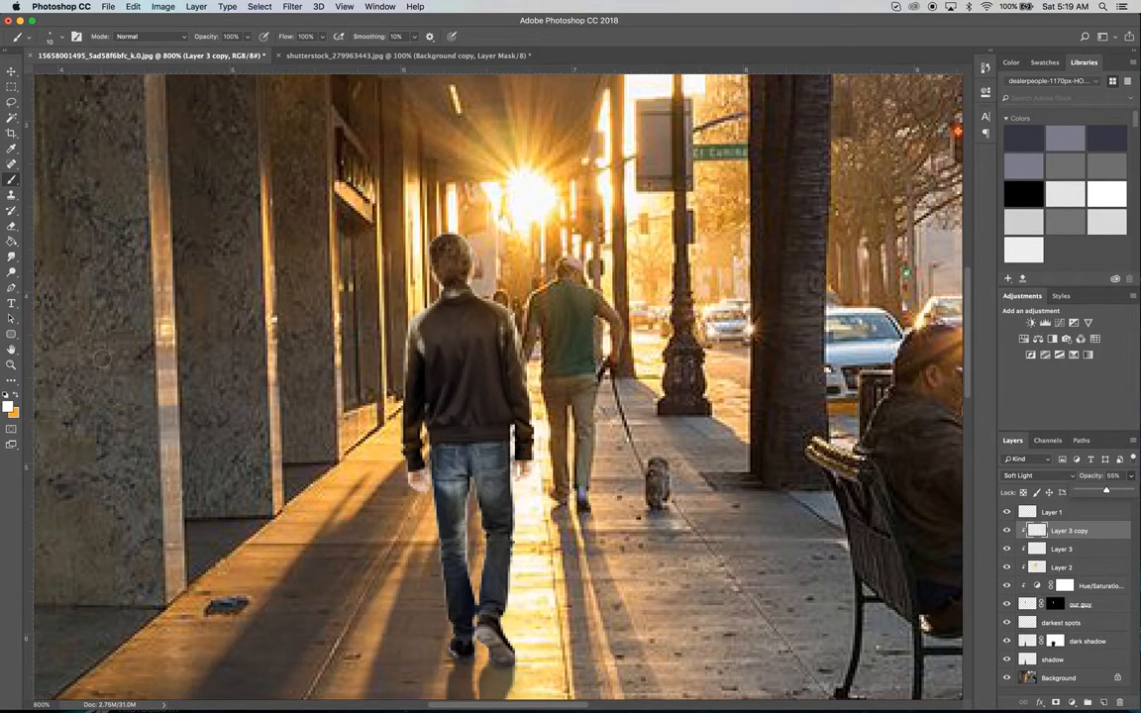
click(12, 226)
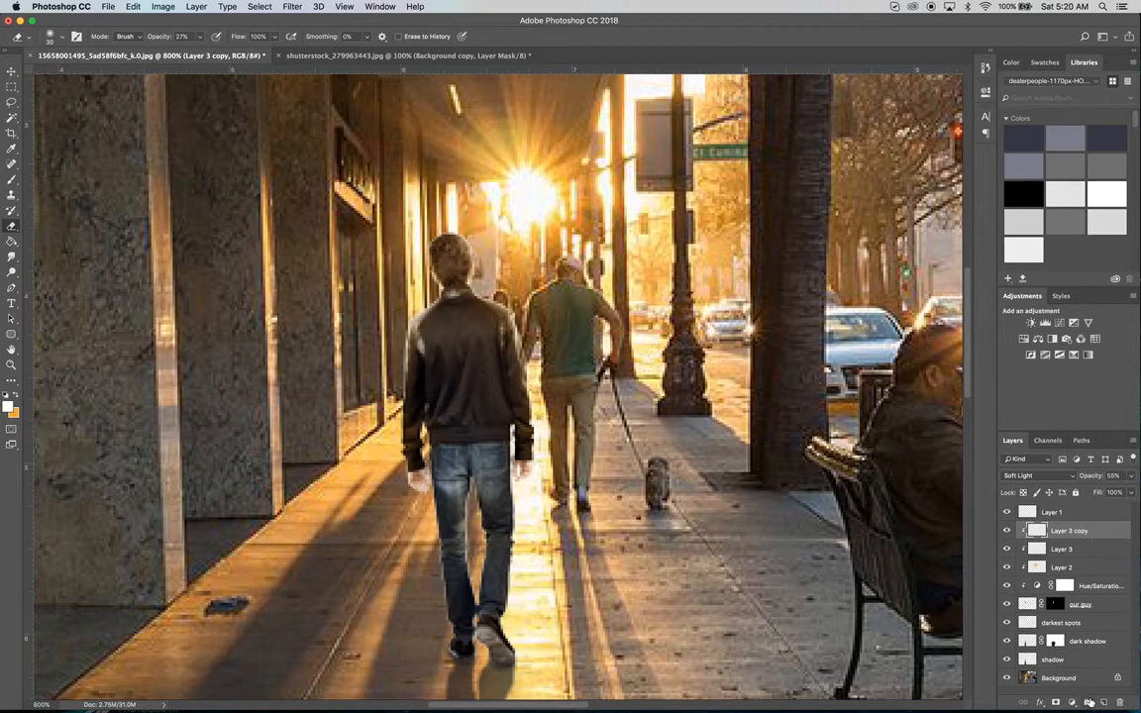
- Add a new layer above Layer 3 copy, clip it to the layers below, and set its blend mode to Soft Light
click(1105, 702)
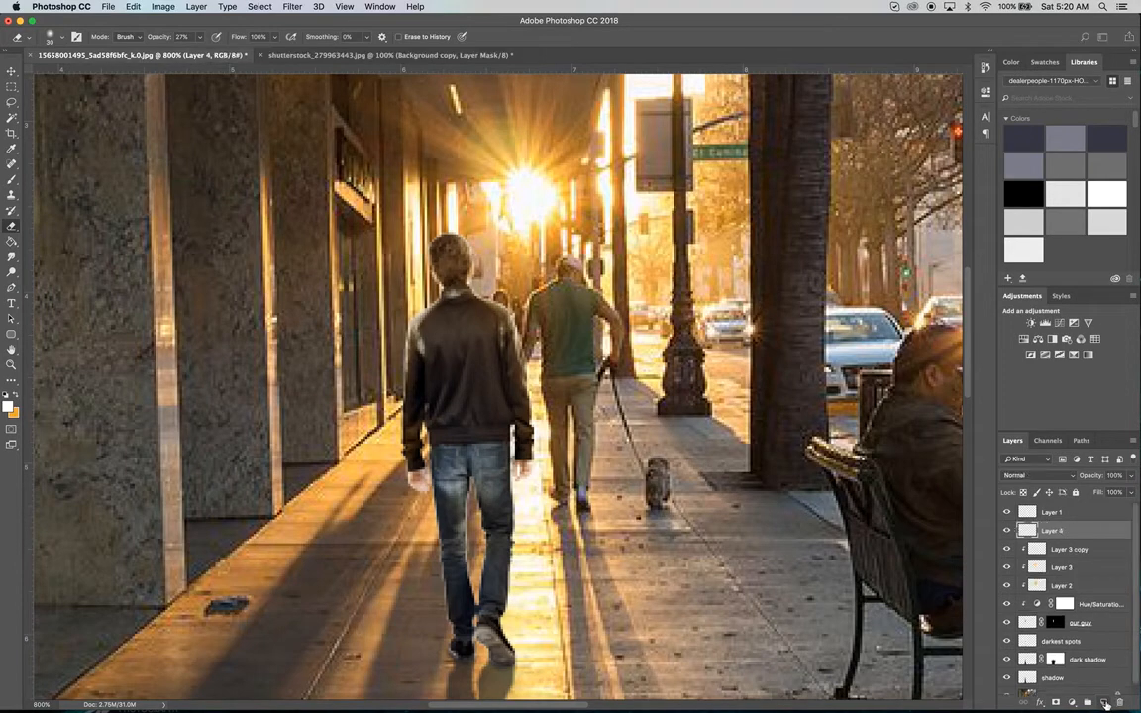
right_click(1097, 533)
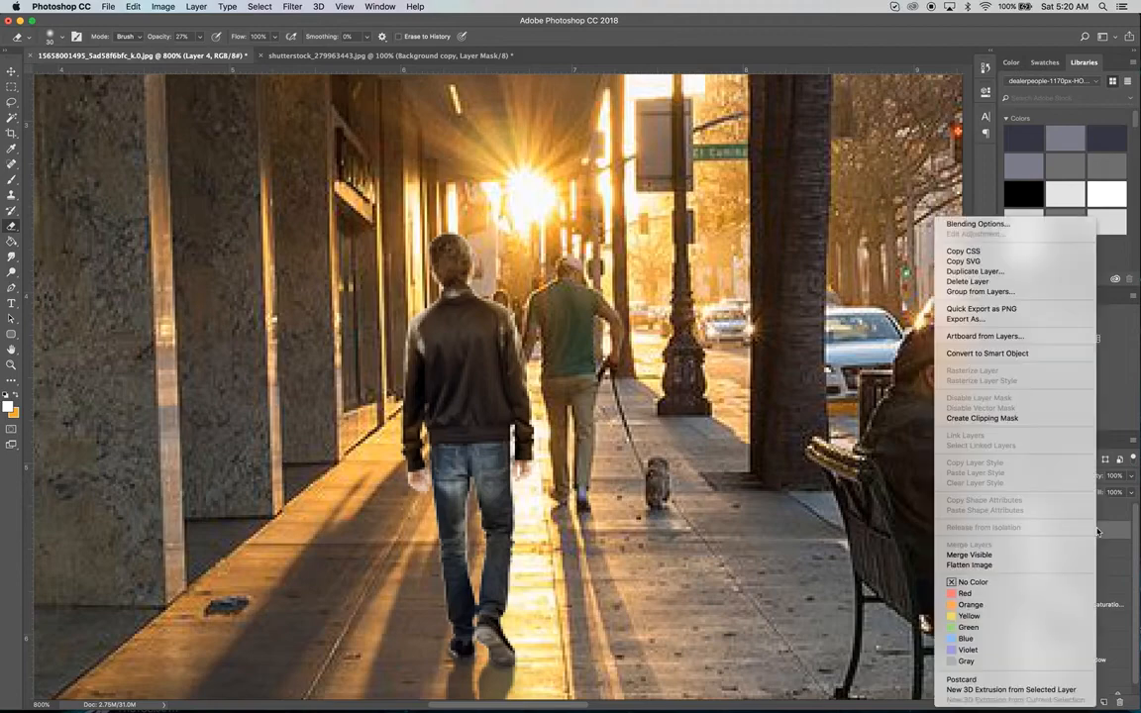
click(1032, 418)
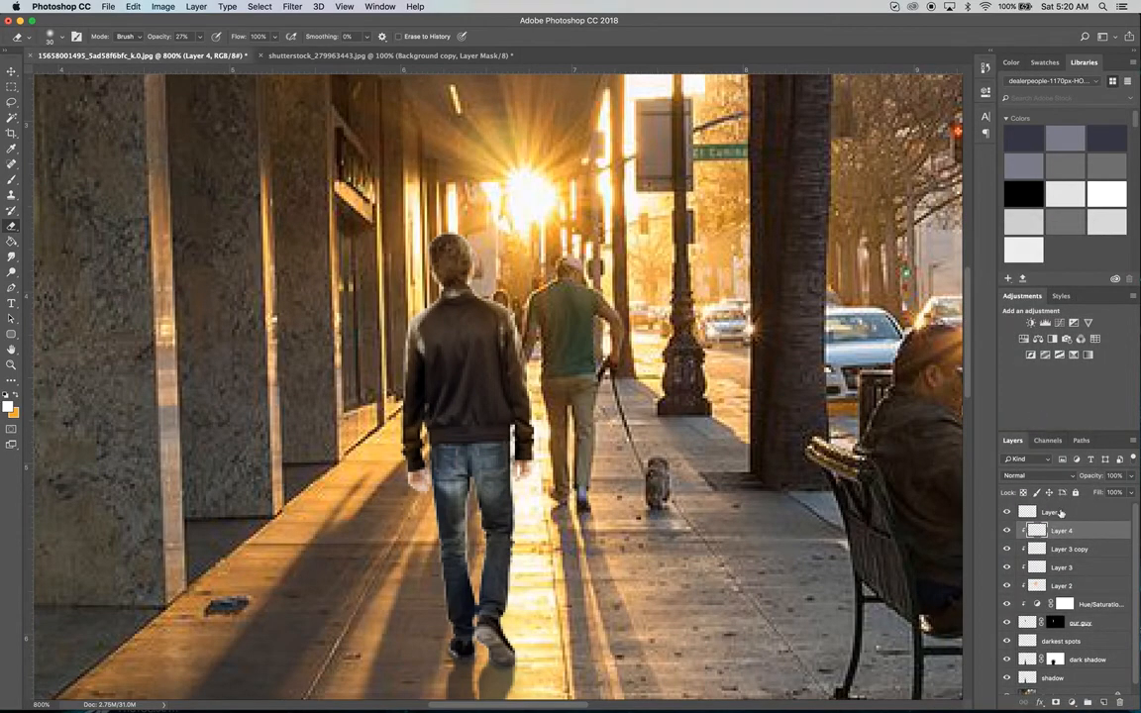
click(1029, 476)
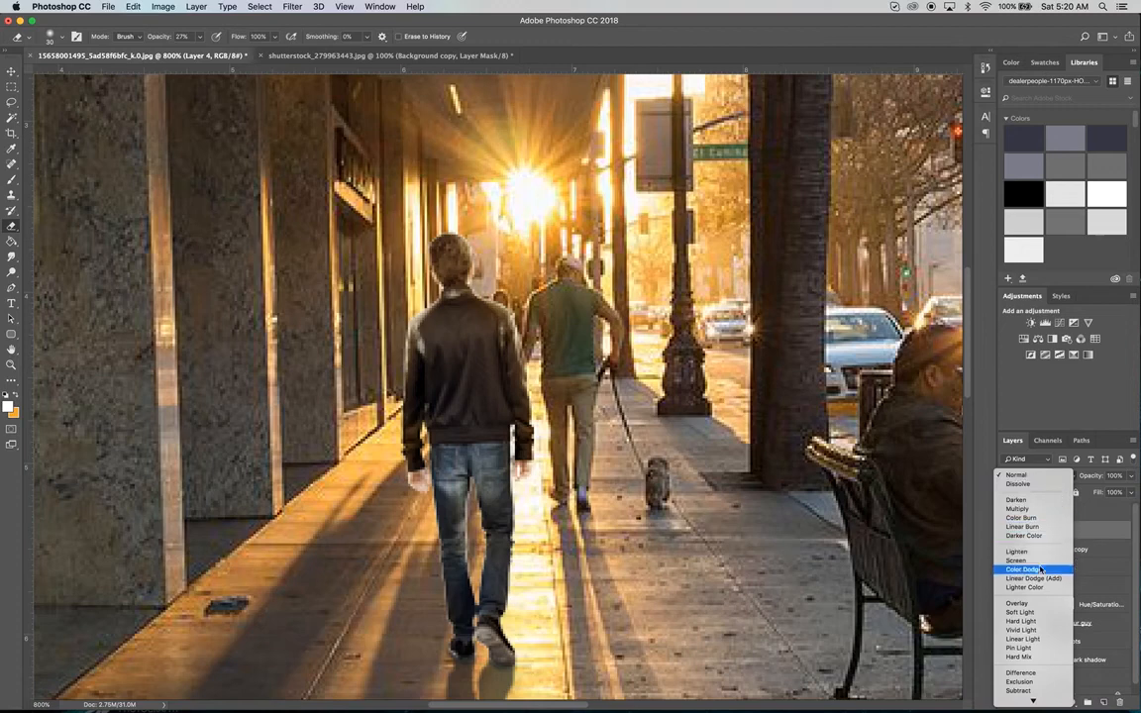
click(1019, 574)
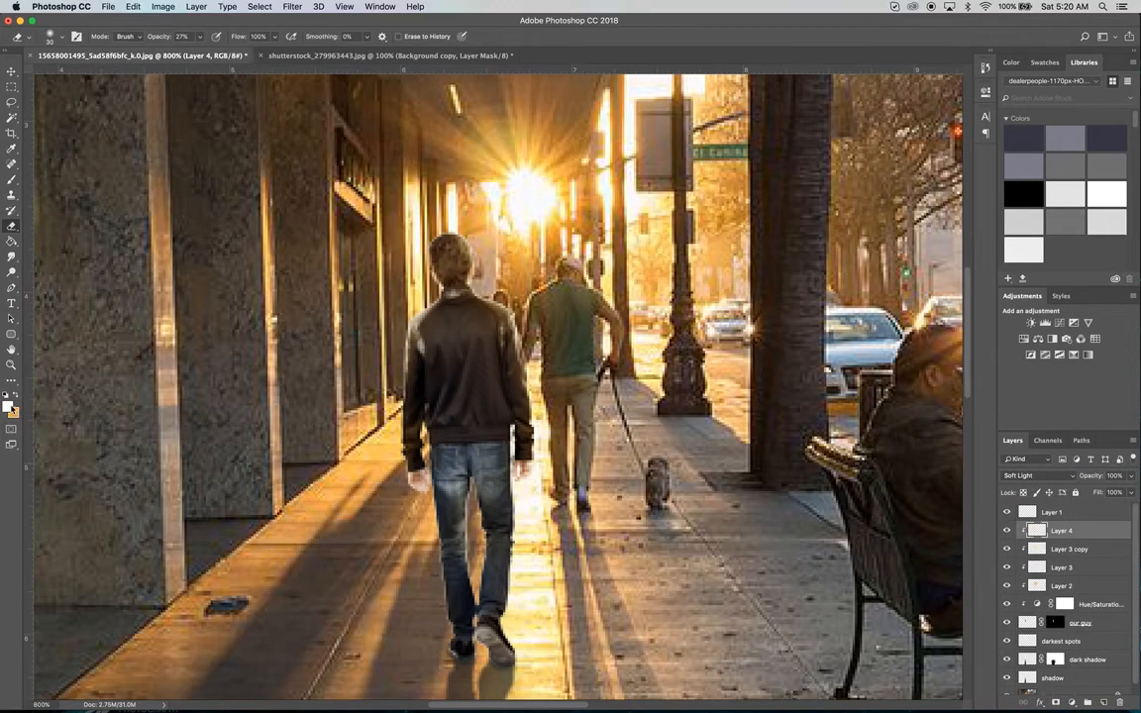
- Set the foreground colour to black (000000)
click(8, 405)
mouse_move(765, 263)
mouse_down()
mouse_move(773, 289)
mouse_move(794, 293)
mouse_up()
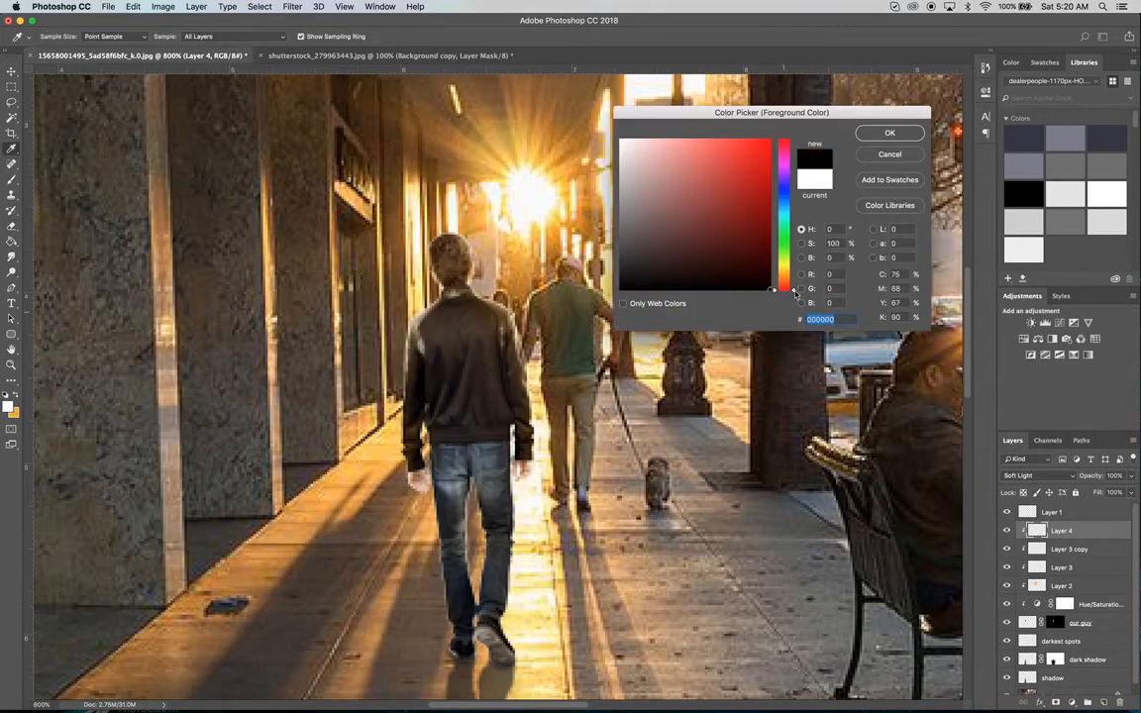
click(891, 132)
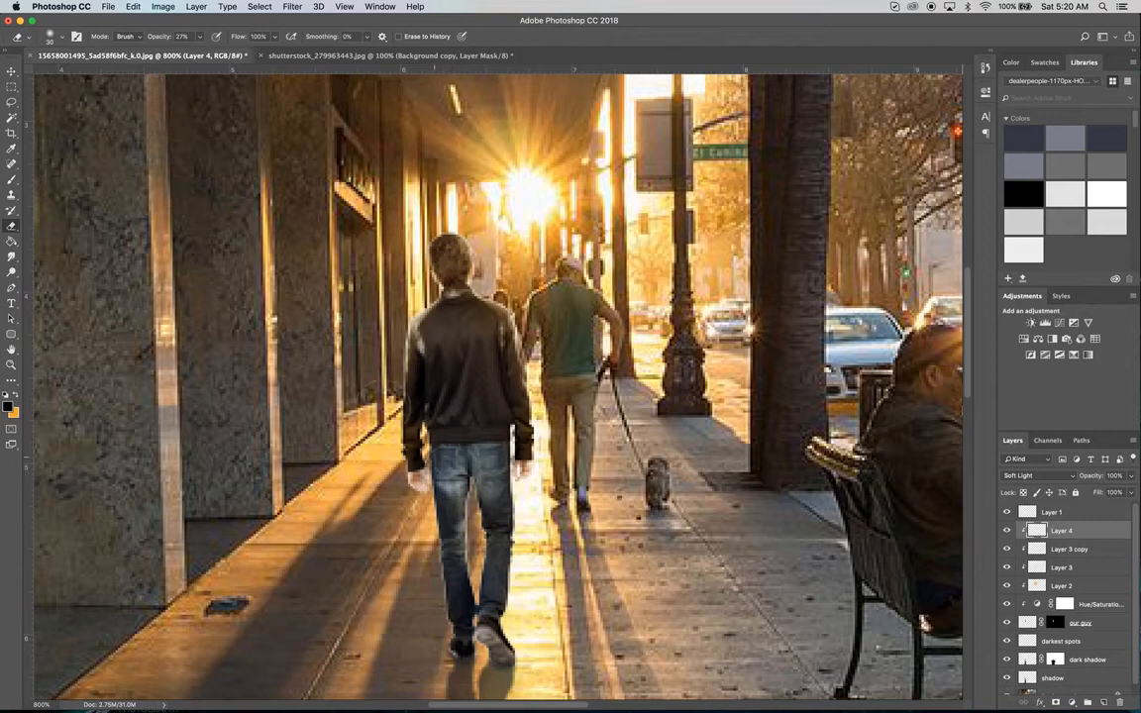
click(198, 37)
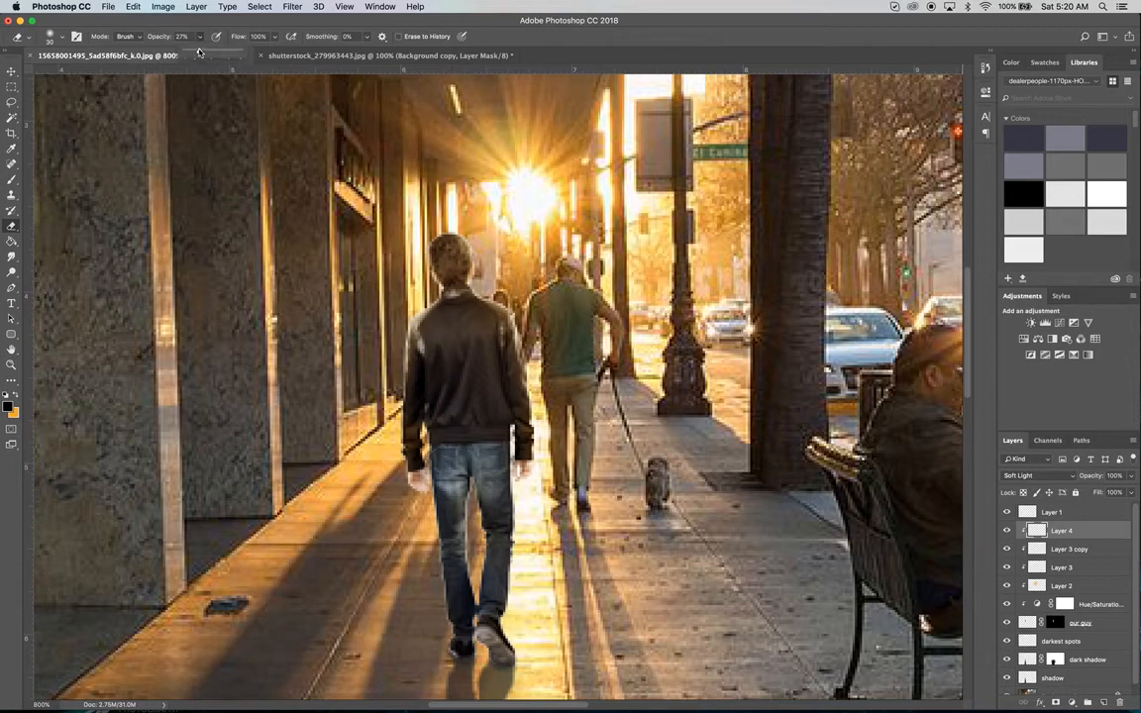
drag(194, 50, 366, 69)
click(454, 473)
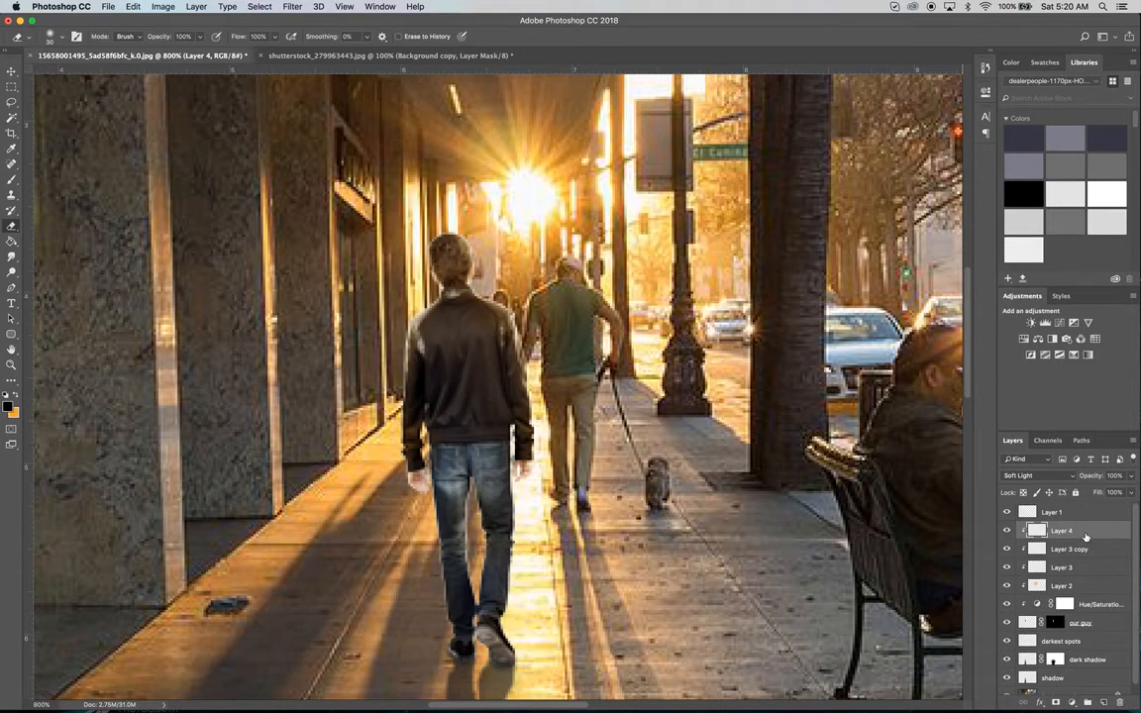
click(1030, 476)
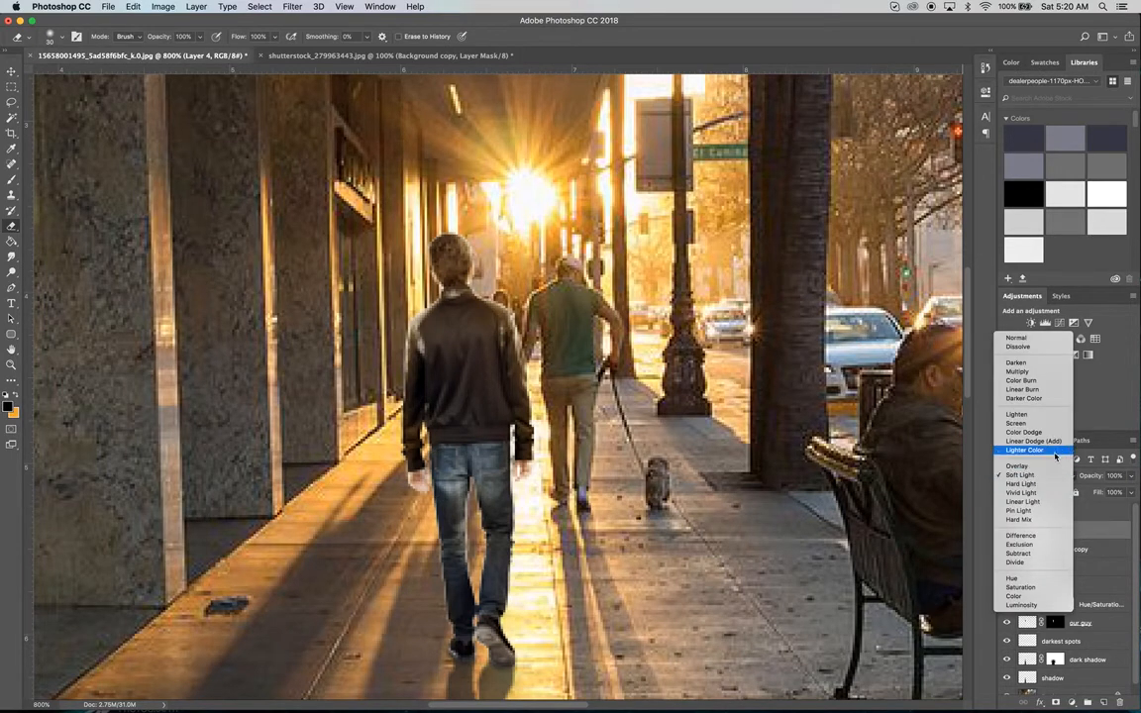
click(1096, 550)
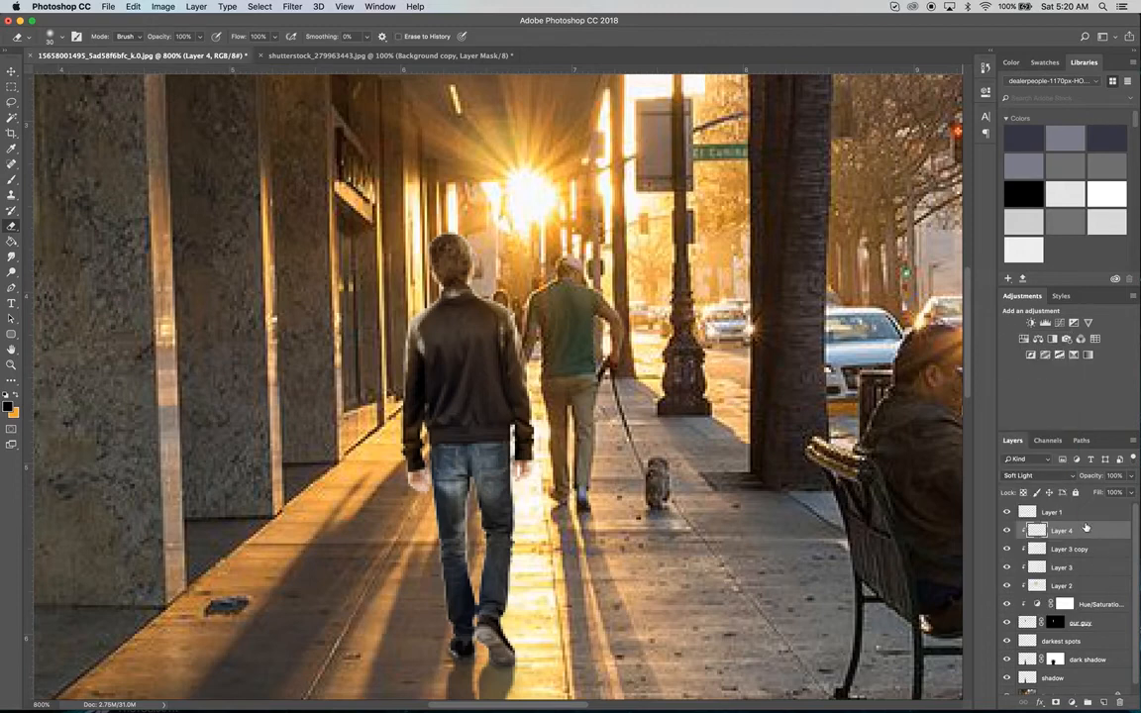
- Darken the upper part of the man's jeans on Layer 4 with a 40 px black brush and set the layer's opacity to 71%
click(13, 180)
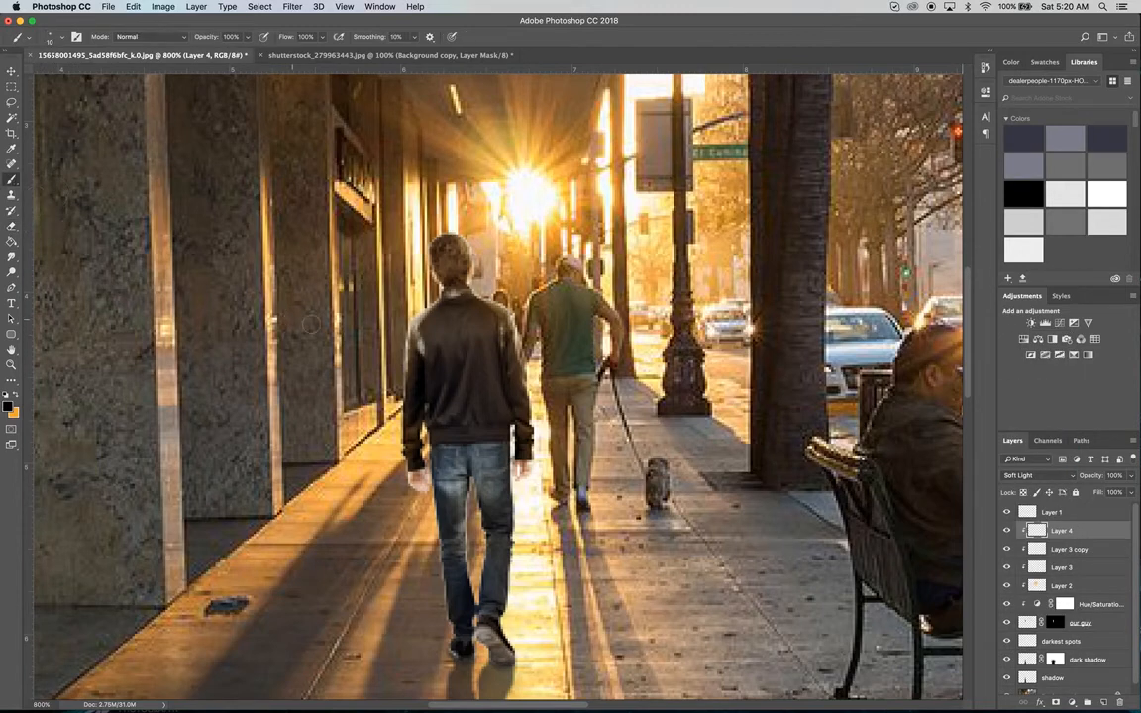
mouse_move(451, 468)
ctrl+alt+mouse_down()
mouse_move(473, 468)
mouse_move(425, 466)
mouse_move(438, 580)
mouse_move(466, 604)
ctrl+alt+mouse_up()
key(])
click(454, 477)
click(495, 474)
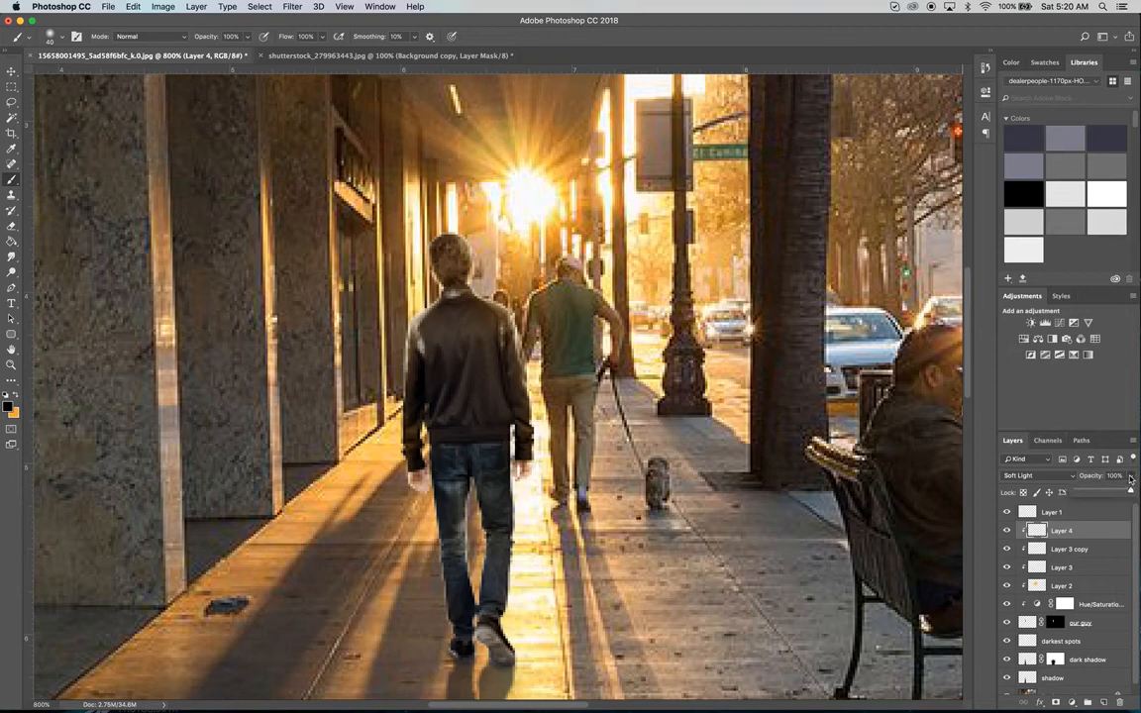
click(1129, 492)
drag(1130, 492, 1108, 495)
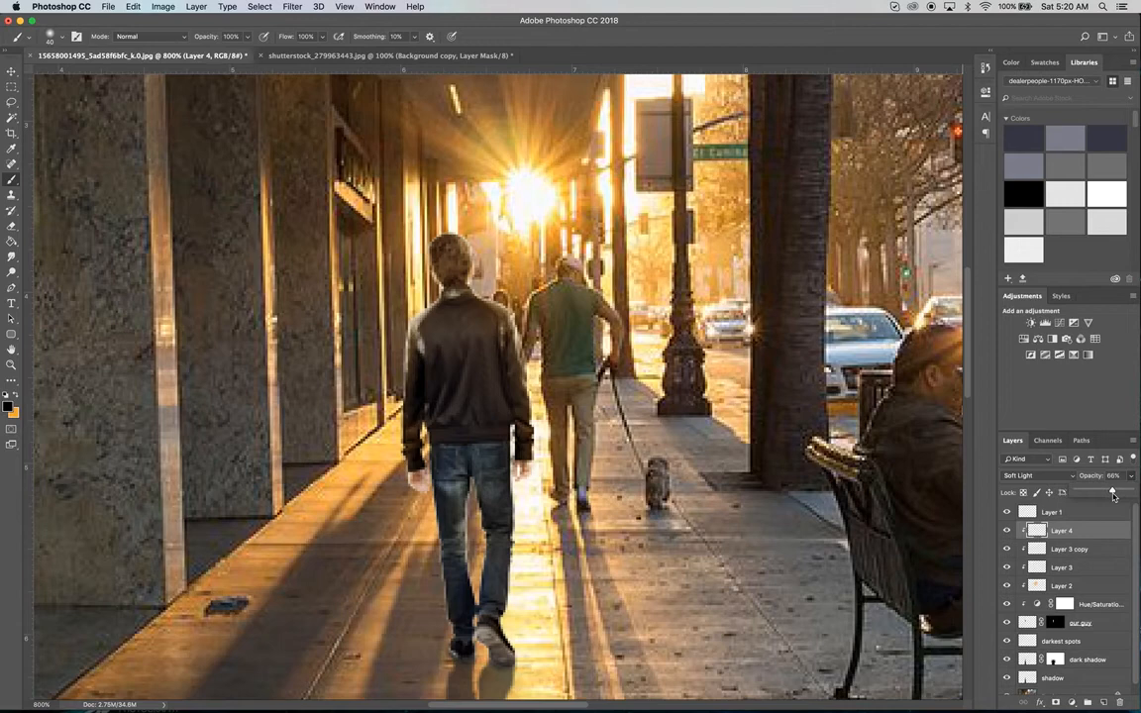
drag(1113, 495, 1116, 497)
- Adjust the opacity of the Hue/Saturation layer clipped to the man while judging the whole photo at 200% zoom
click(11, 364)
alt+click(389, 374)
alt+click(397, 366)
alt+click(397, 365)
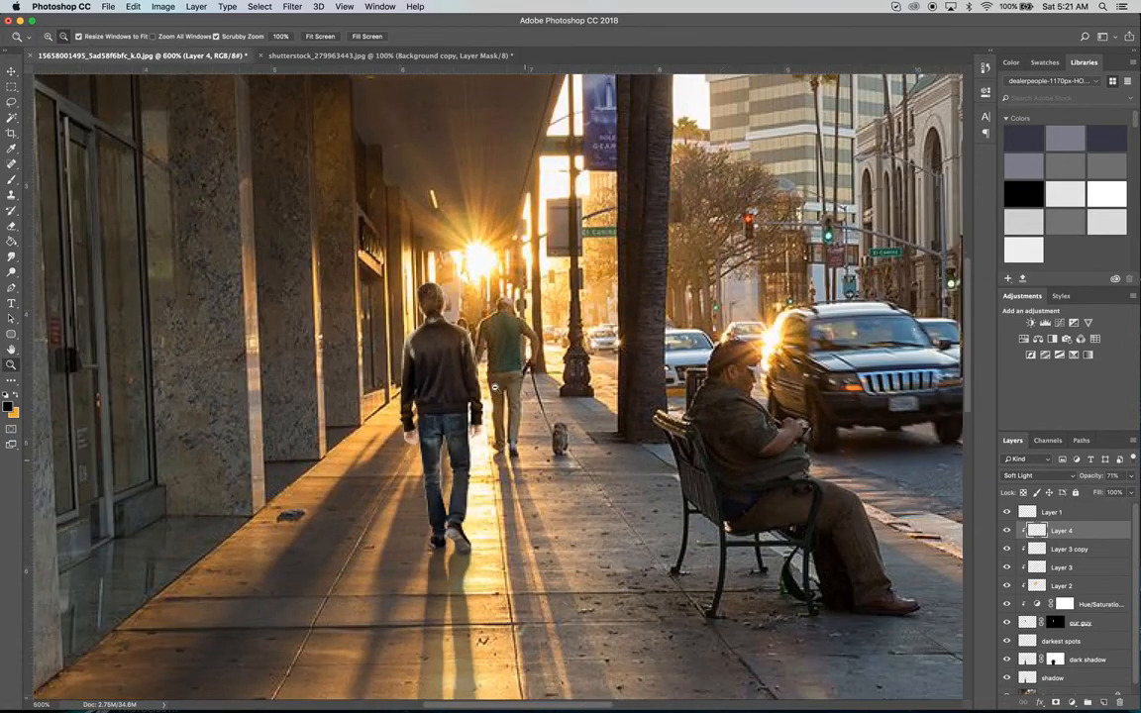
alt+click(584, 445)
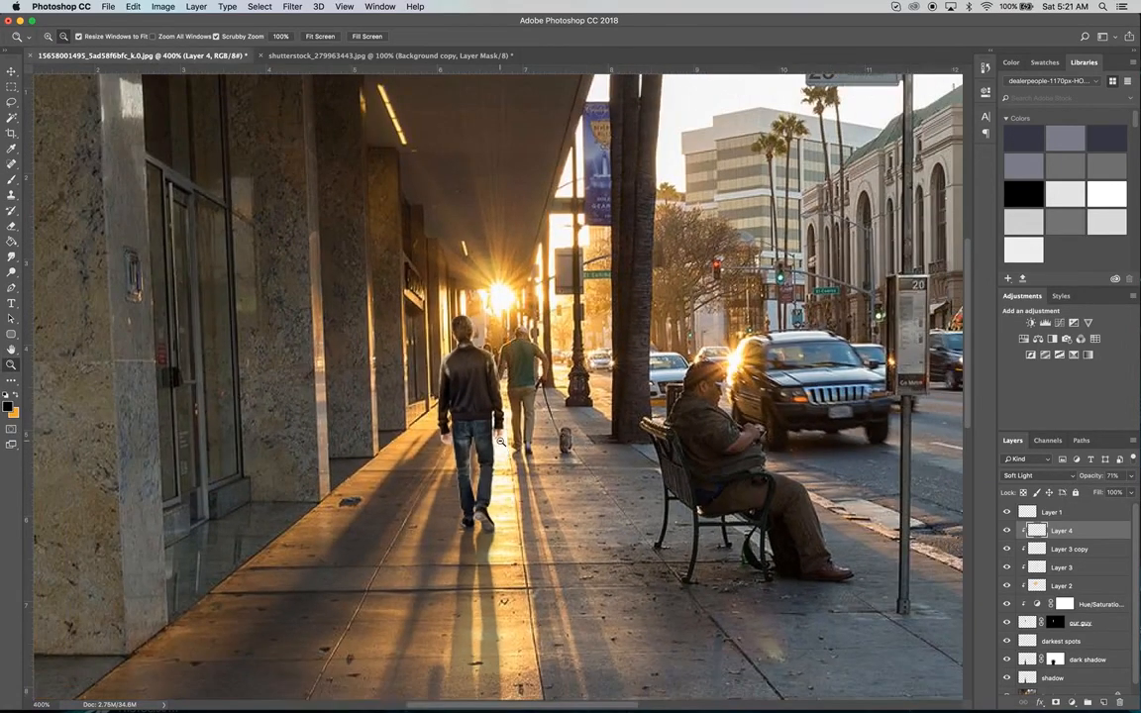
alt+click(490, 435)
alt+click(501, 442)
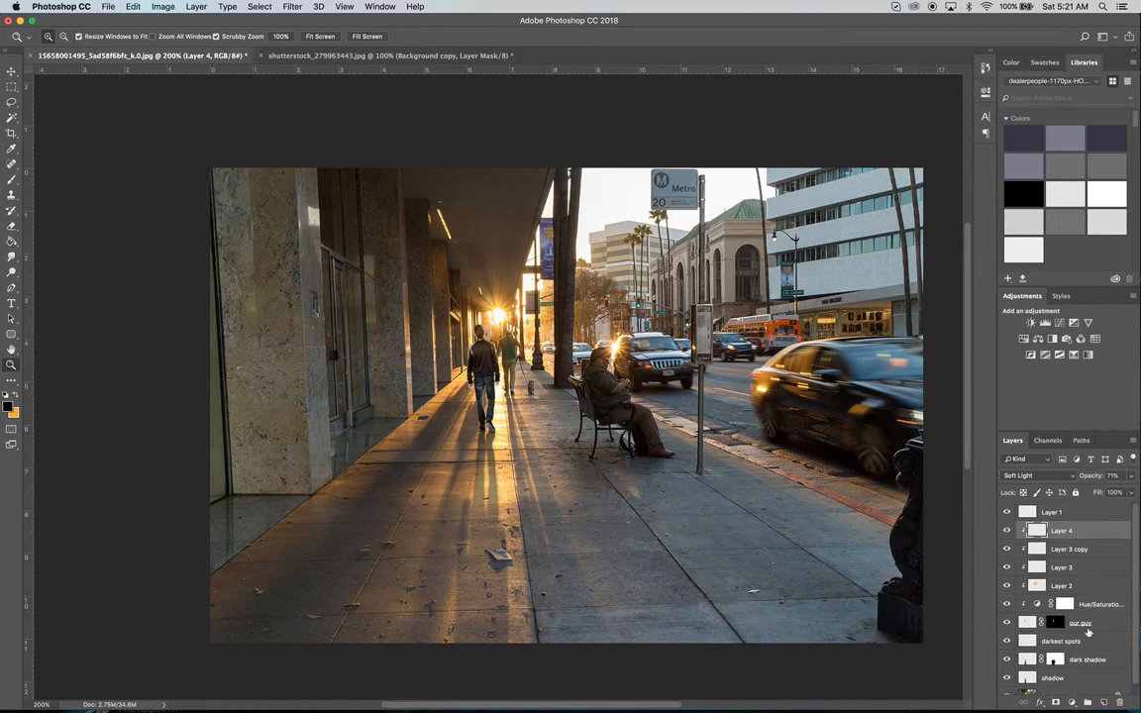
click(1040, 606)
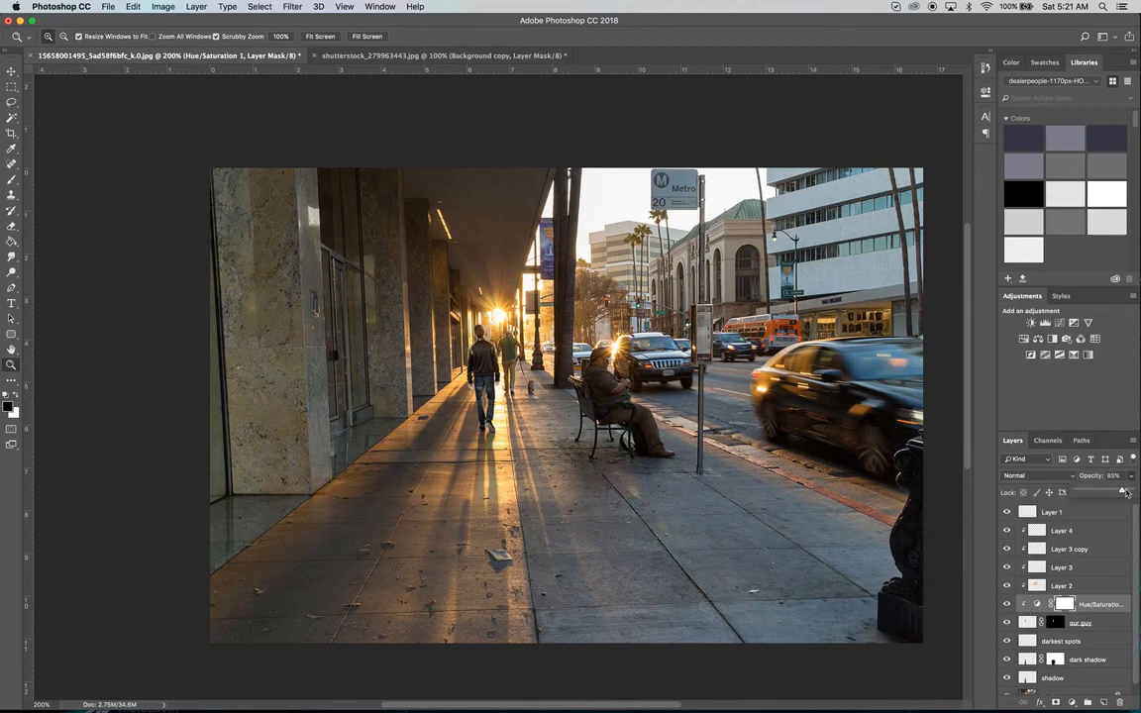
drag(1132, 480, 1137, 493)
- Add a Color Balance adjustment above Layer 1 and set its midtones to Cyan-Red +15 and Yellow-Blue -9
click(1090, 514)
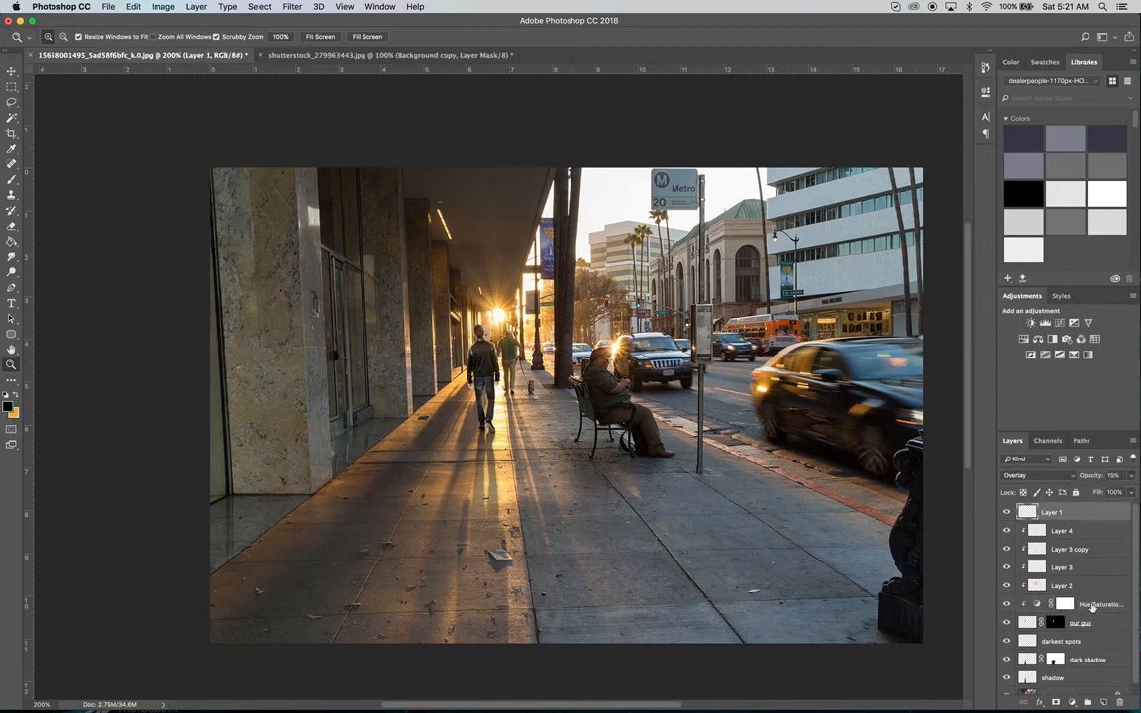
click(1073, 702)
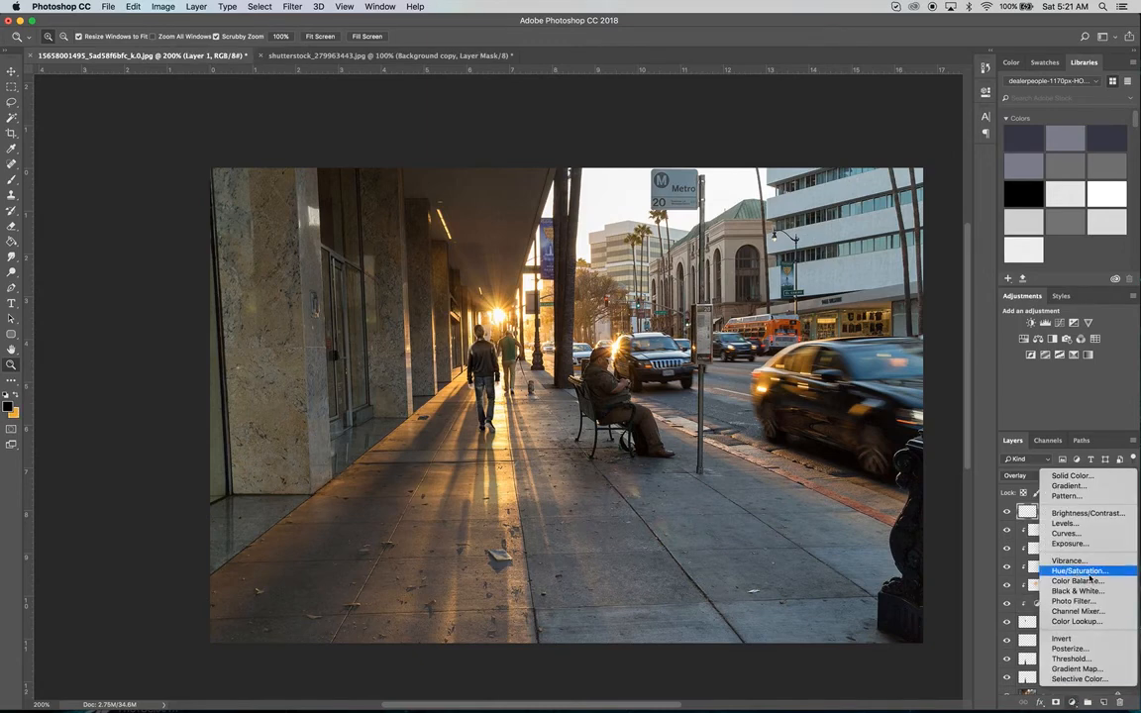
click(1079, 580)
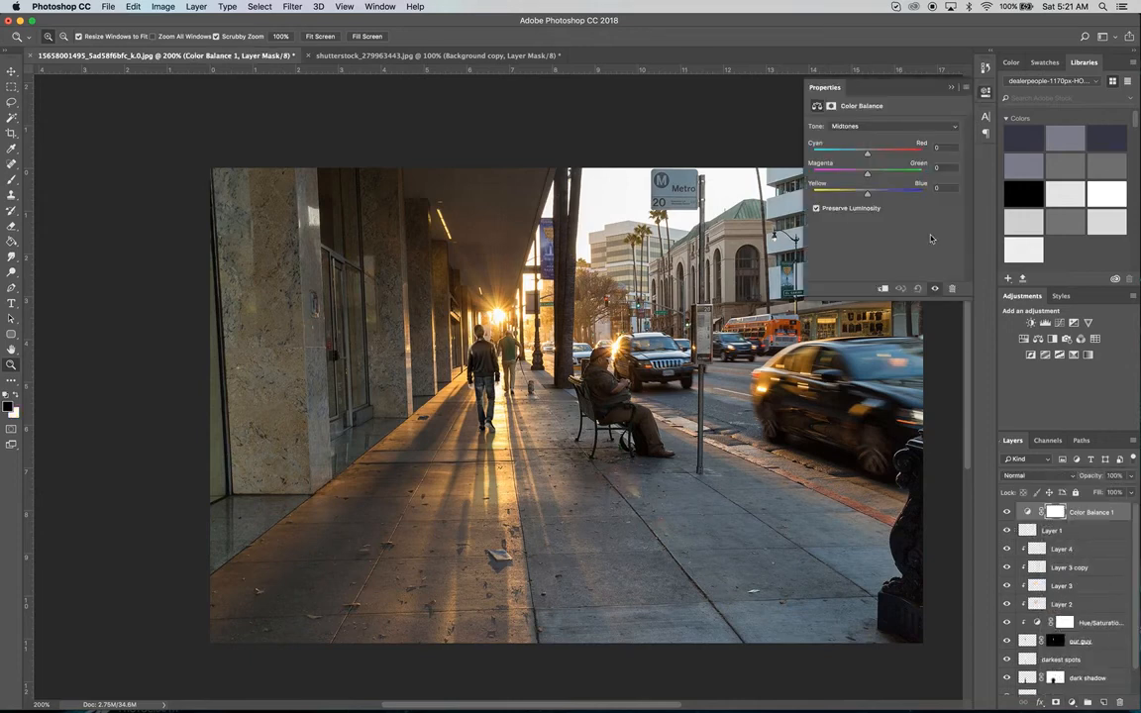
drag(867, 155, 882, 162)
drag(868, 196, 863, 199)
- Set the Color Balance highlights to Cyan-Red +2 and Yellow-Blue -3
click(868, 125)
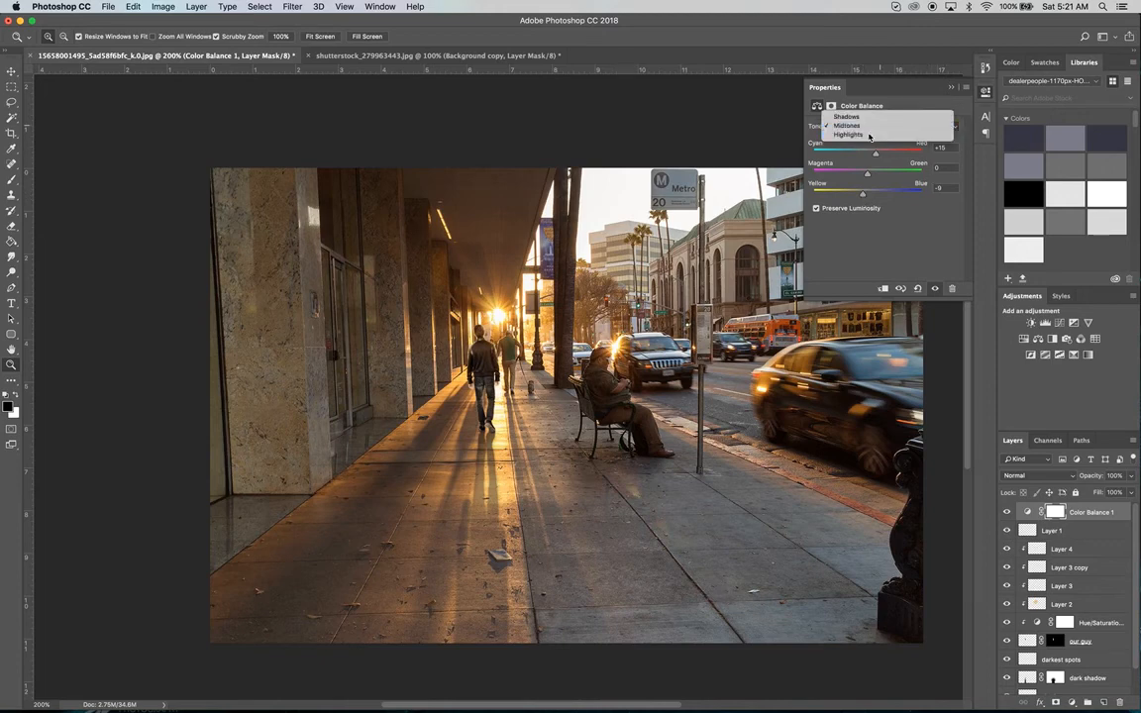
click(869, 135)
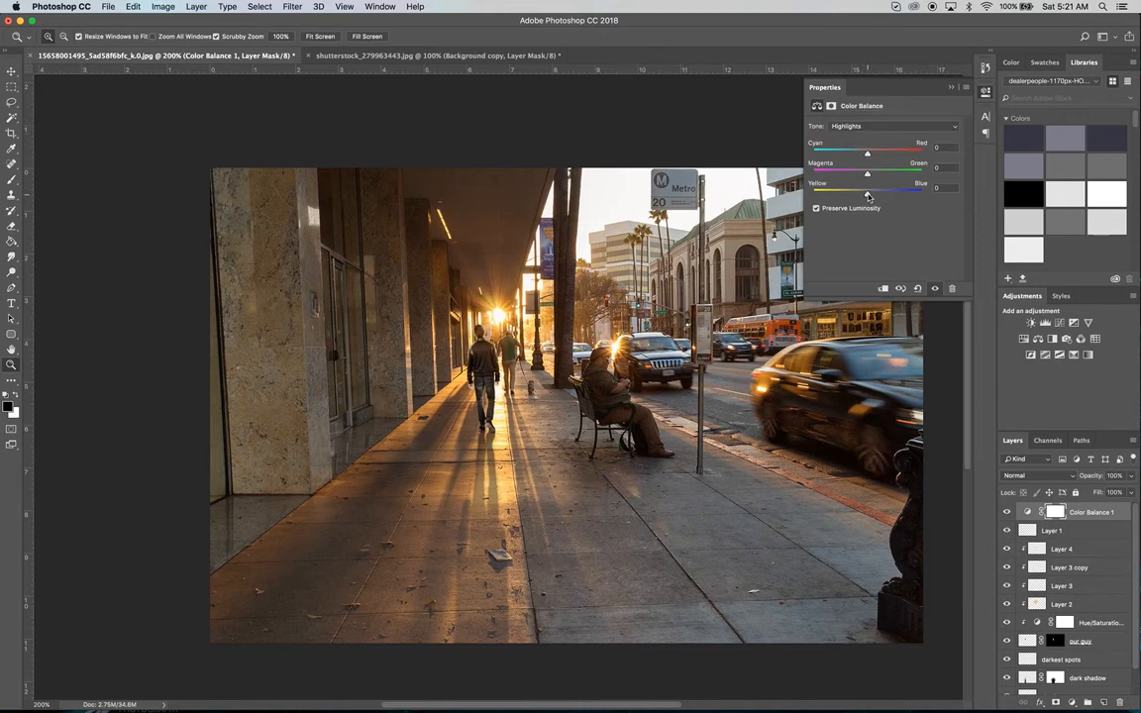
drag(866, 196, 861, 197)
drag(868, 156, 871, 159)
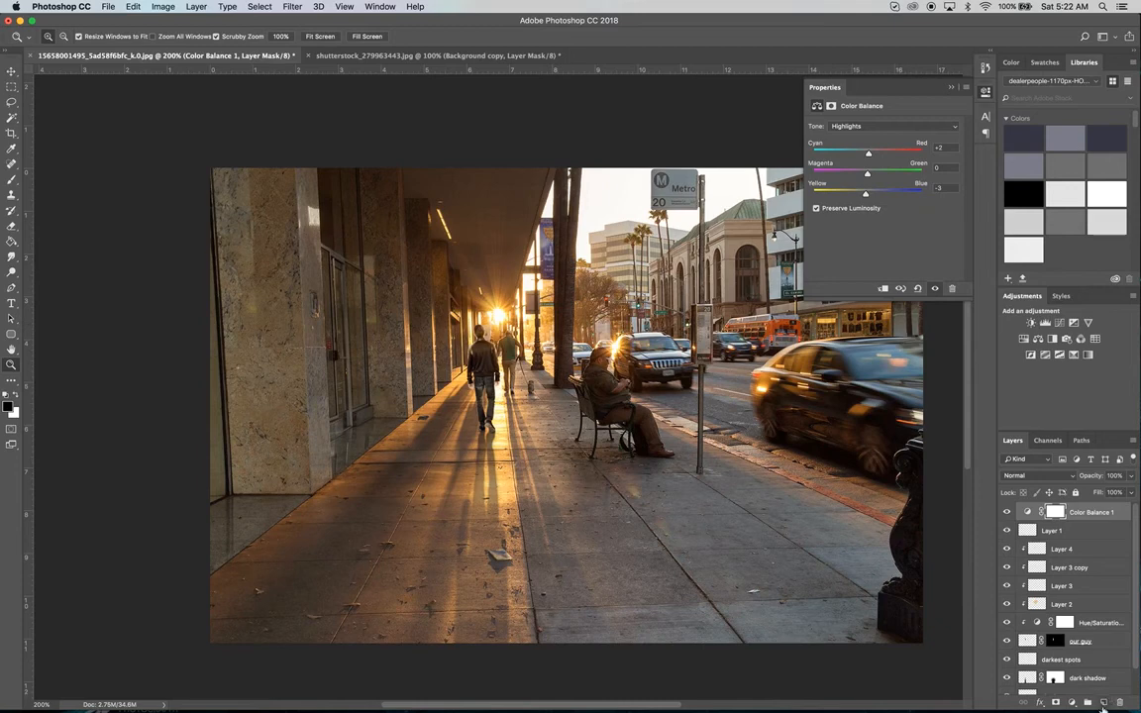
- Add a Curves adjustment on top and shape a gentle S-curve with slightly darker shadows and brighter highlights
click(1069, 703)
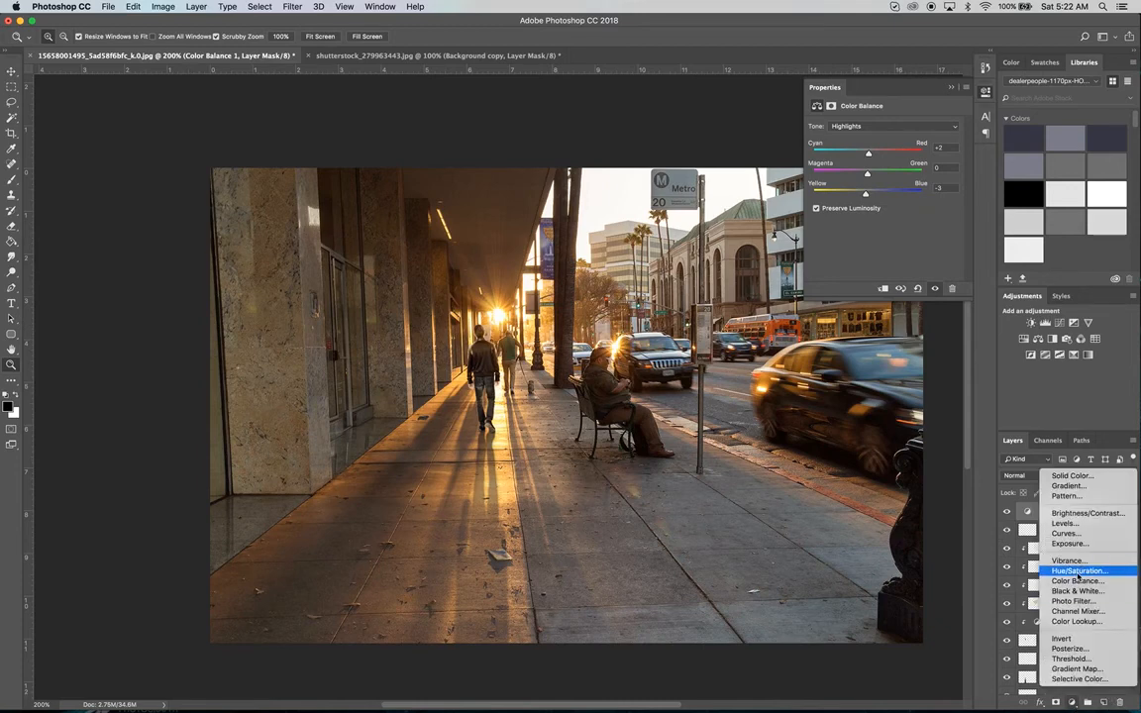
click(1067, 532)
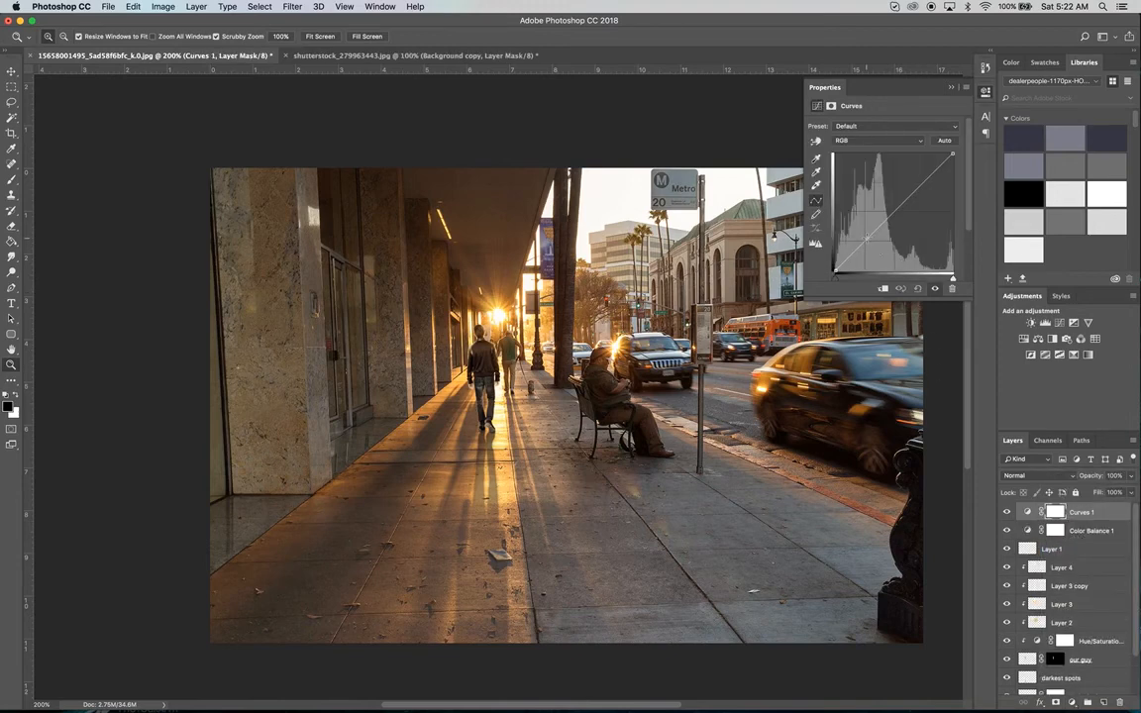
drag(867, 234, 866, 240)
drag(921, 186, 910, 187)
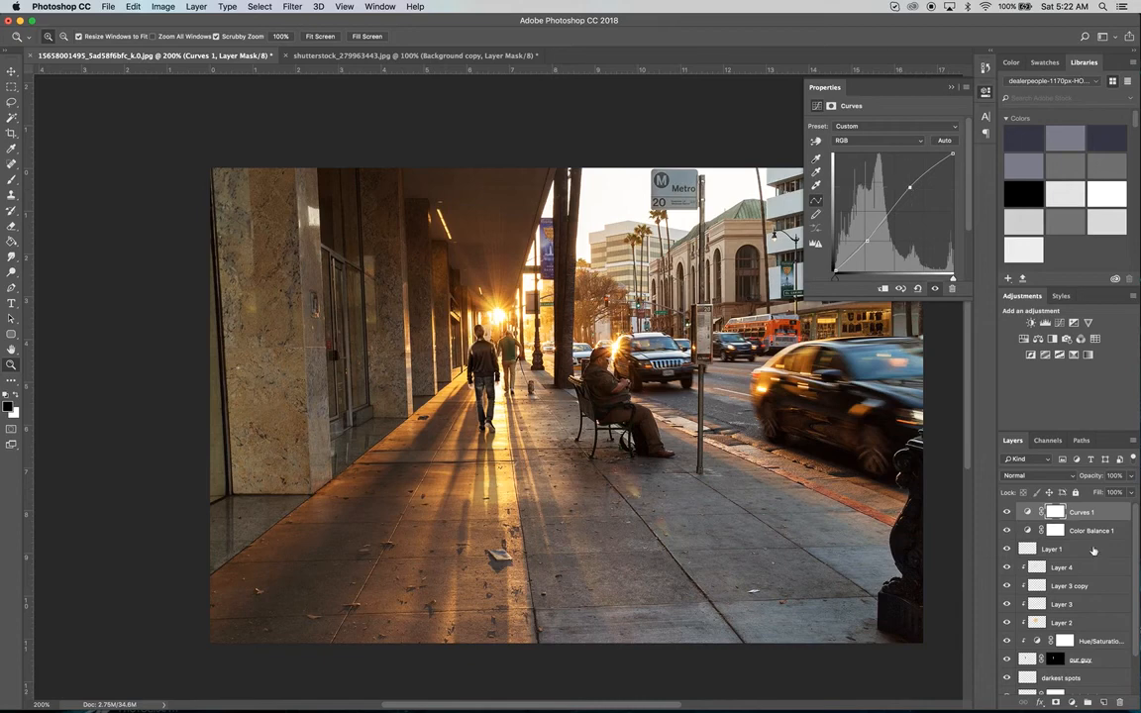
- Add a Hue/Saturation adjustment layer on top of the stack and set its Saturation to -24
click(1072, 701)
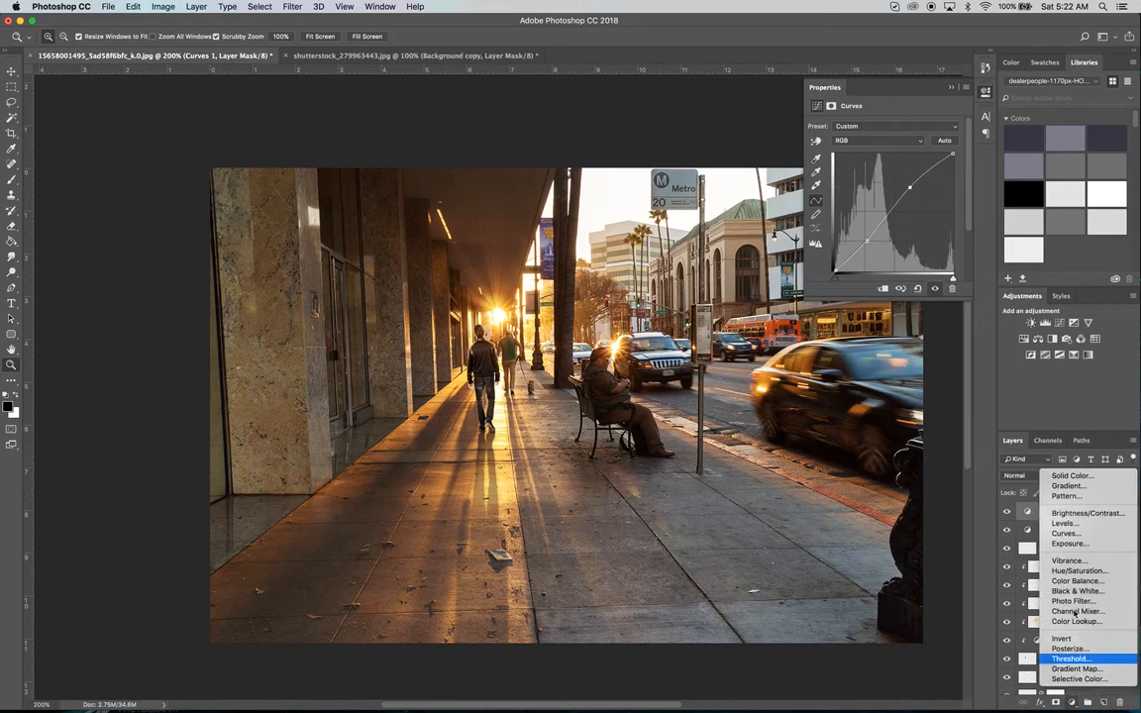
click(1082, 572)
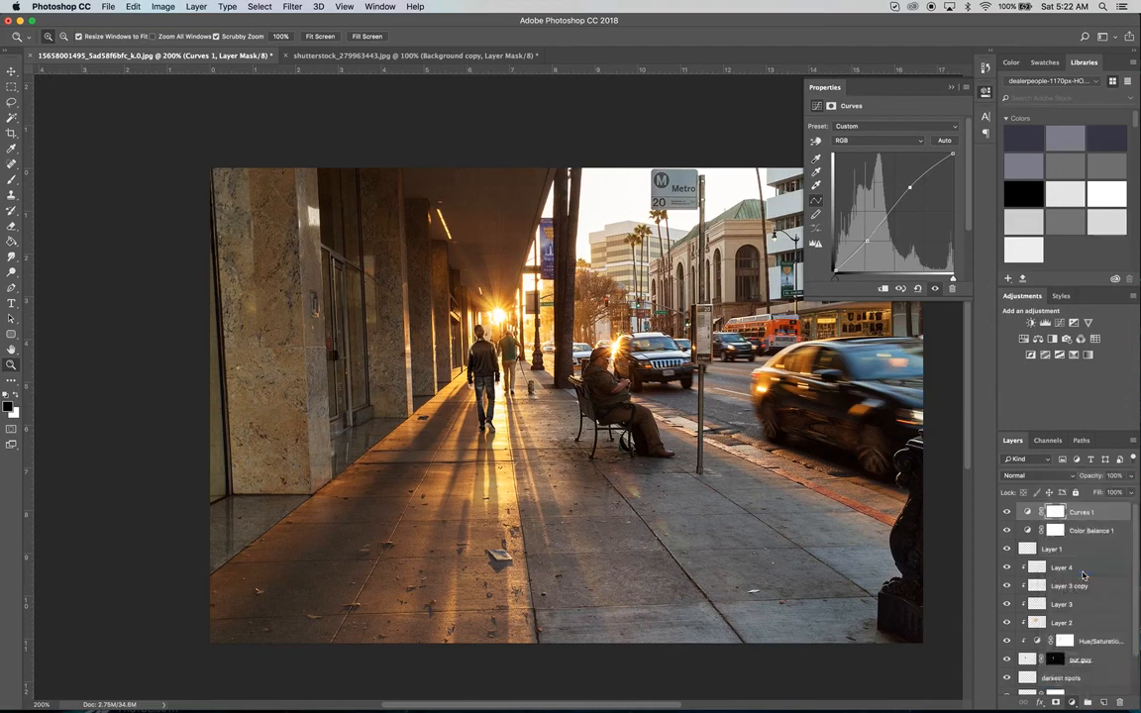
mouse_move(882, 192)
mouse_down()
mouse_move(848, 194)
mouse_move(872, 195)
mouse_up()
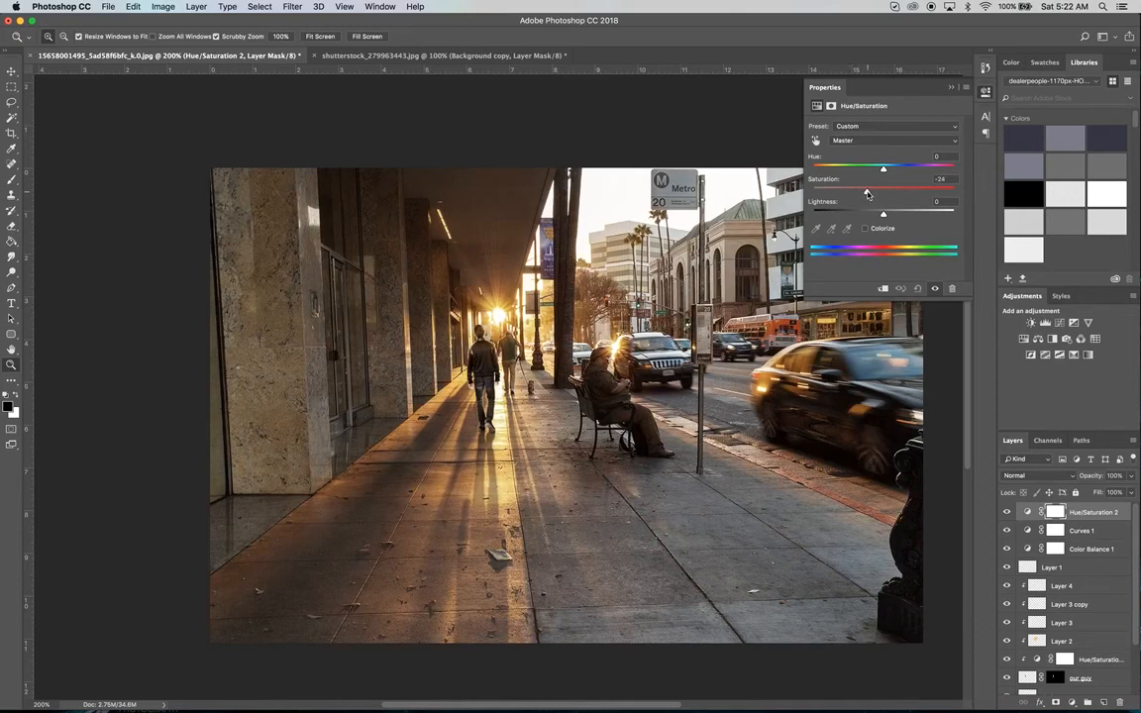
click(612, 159)
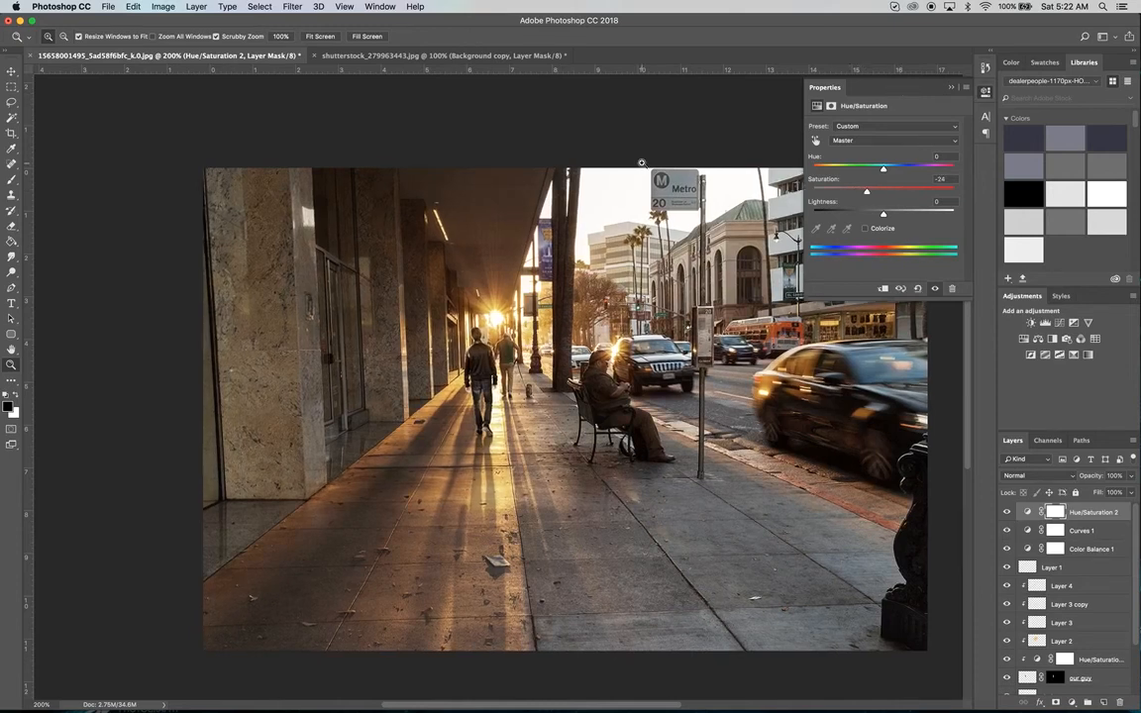
scroll(536, 379, down, 5)
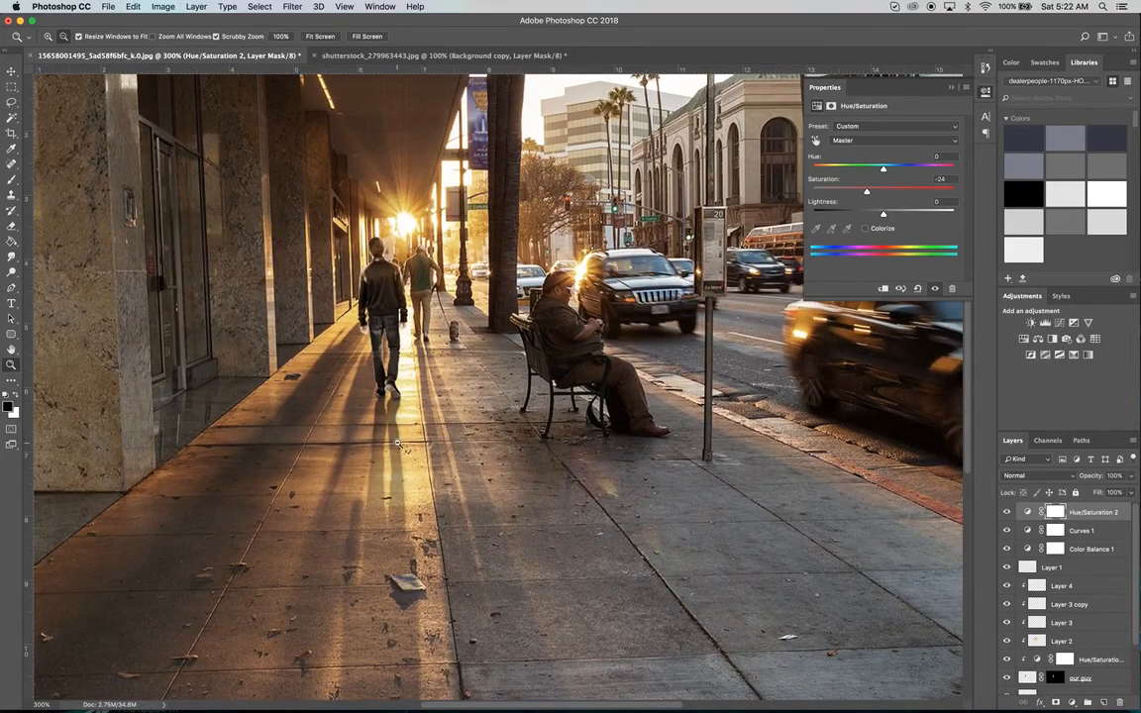
alt+click(397, 442)
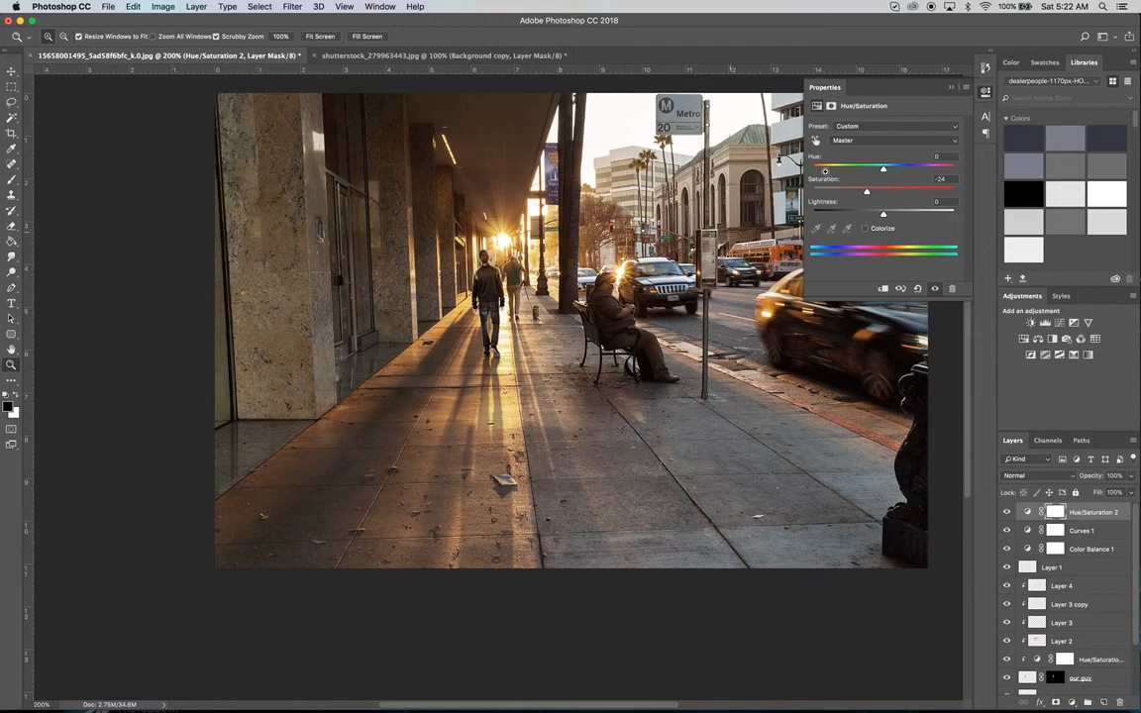
click(952, 91)
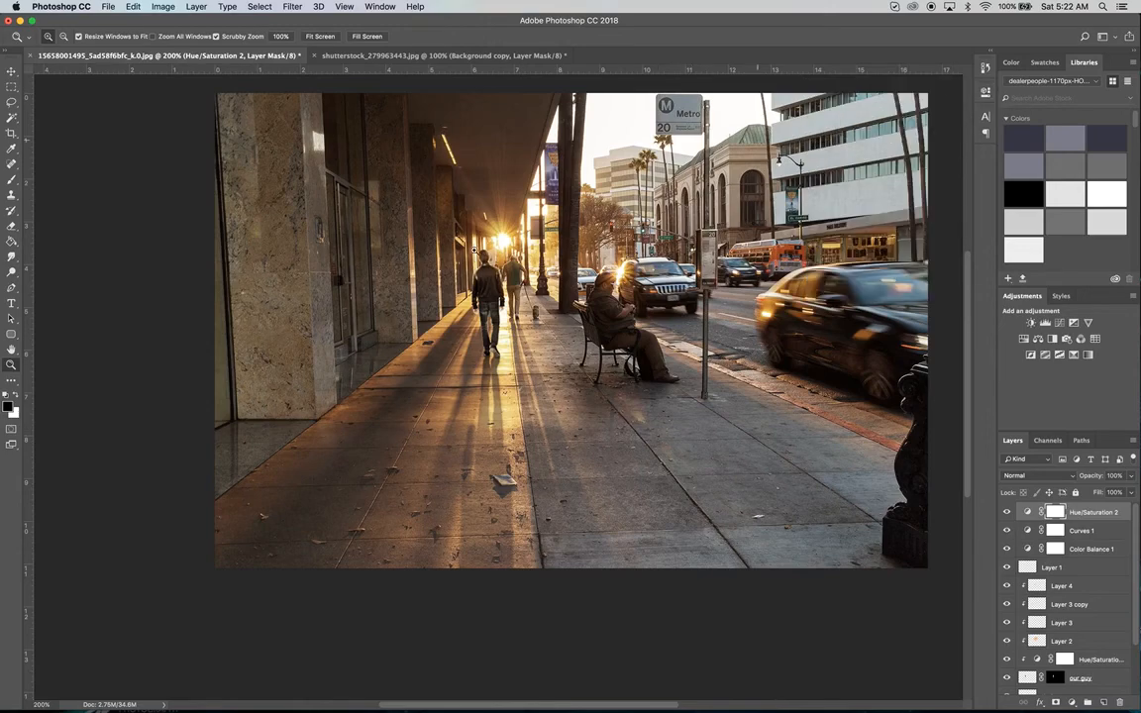
- Compare the photo with and without the dark shadow layer, and set that layer's opacity to 45%
click(482, 352)
click(482, 352)
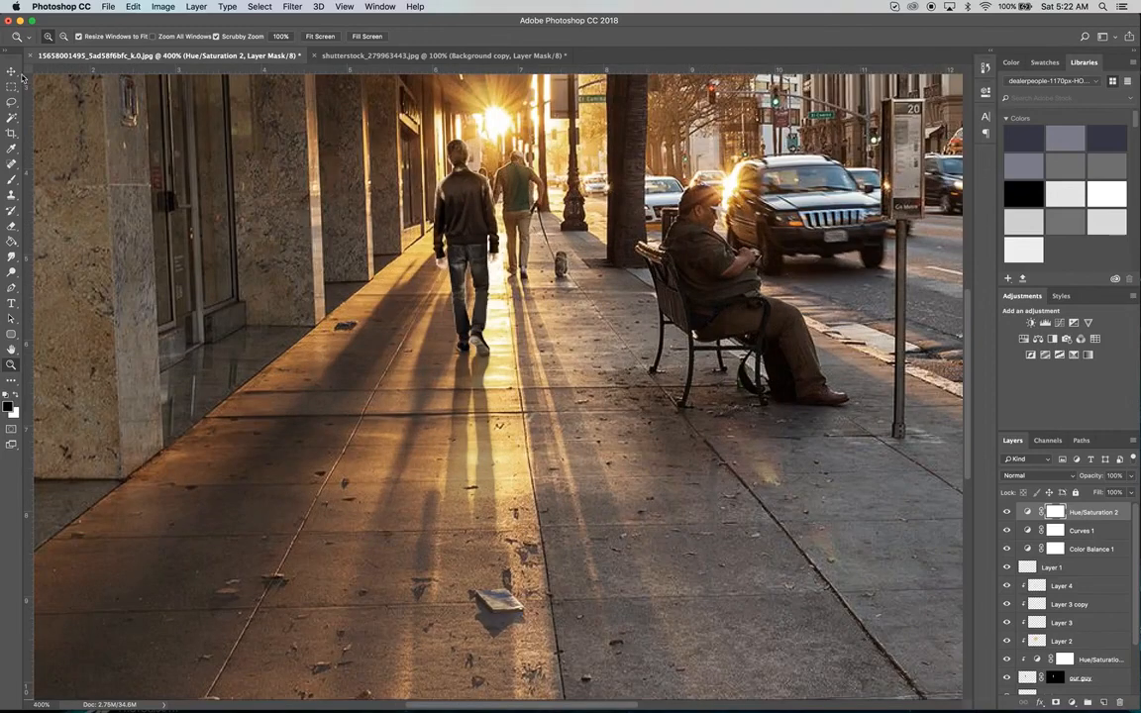
key(v)
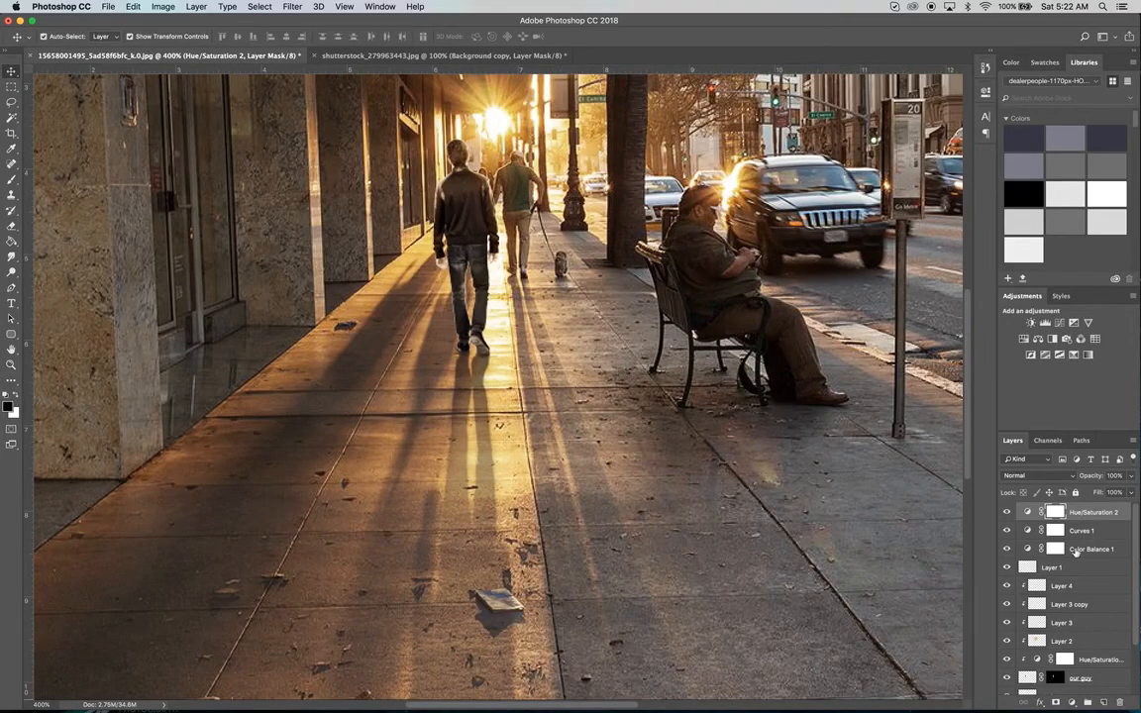
scroll(1080, 594, down, 3)
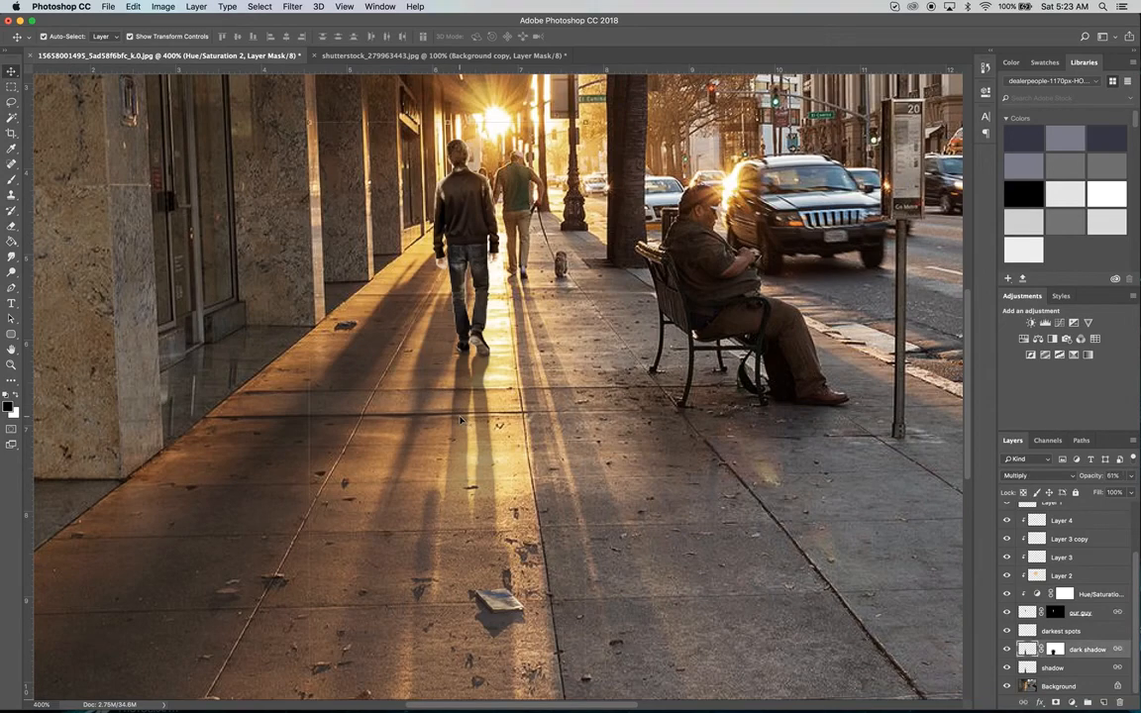
click(416, 379)
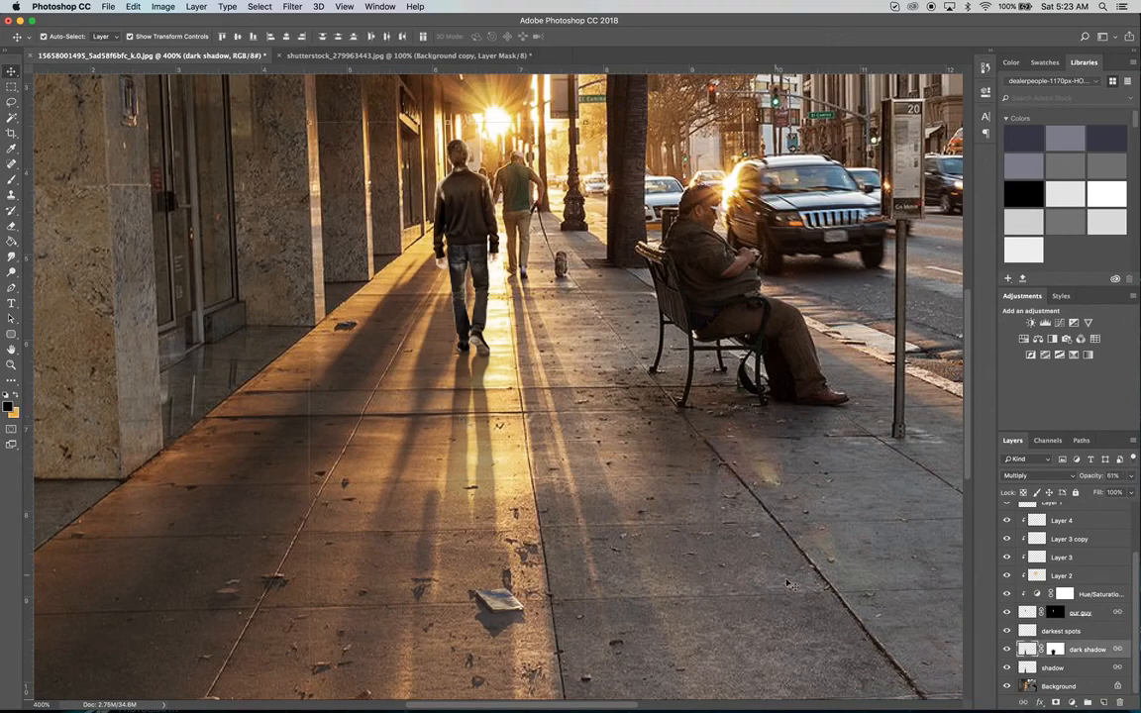
click(1007, 650)
click(1007, 650)
click(1125, 492)
drag(1111, 492, 1103, 494)
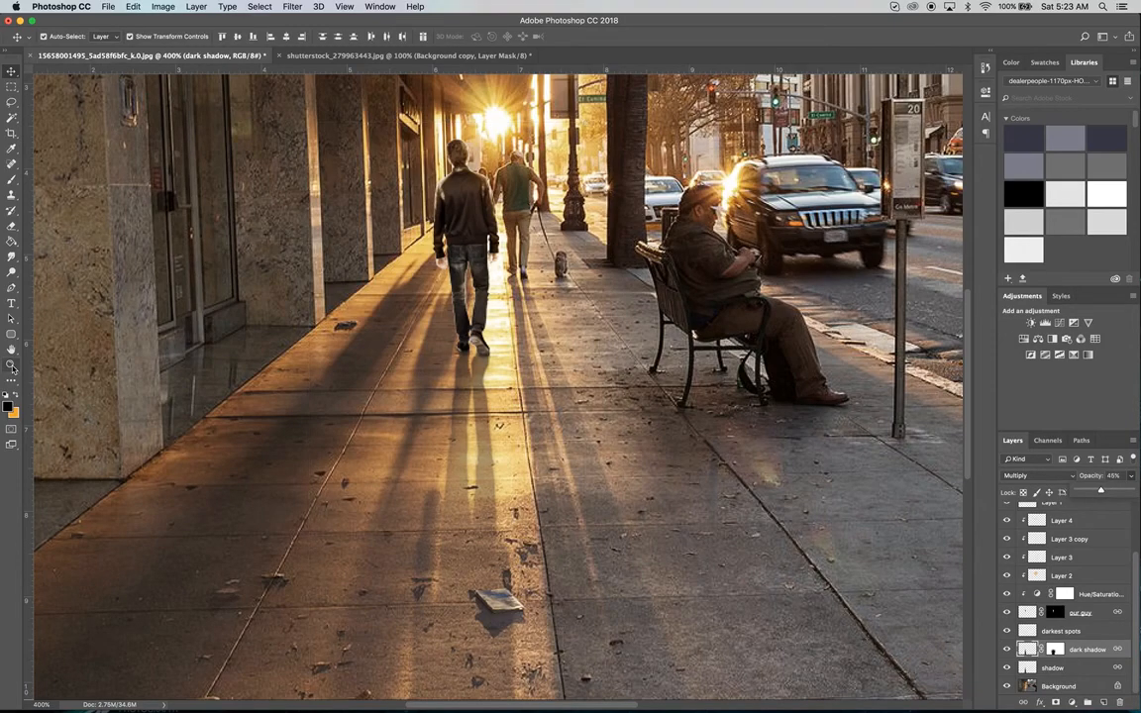
key(z)
alt+click(468, 332)
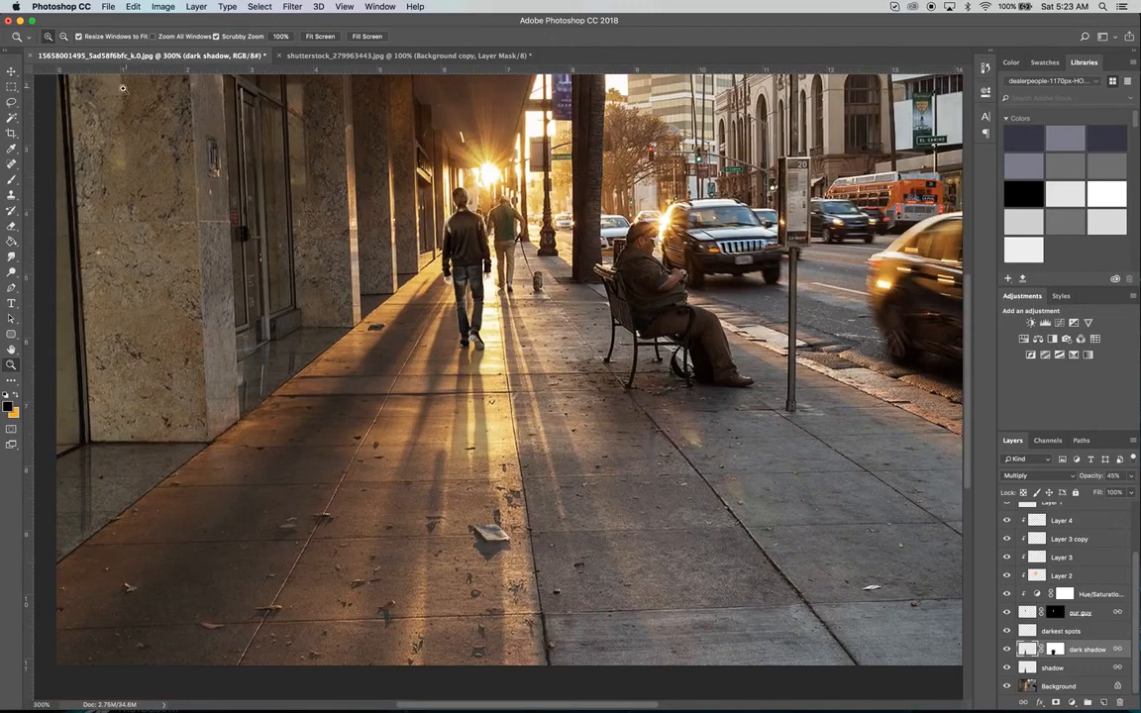
- Select the shadow layer with the Move tool and bring its entire transform box, including the part below the canvas, into view
click(12, 71)
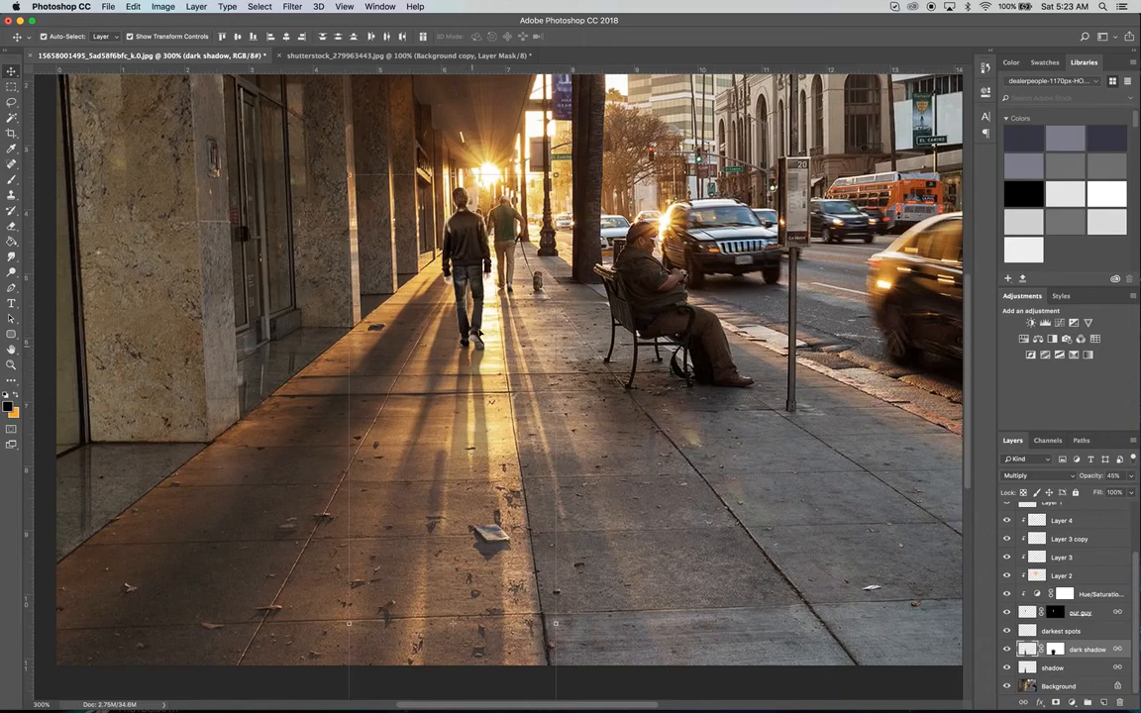
scroll(479, 357, down, 3)
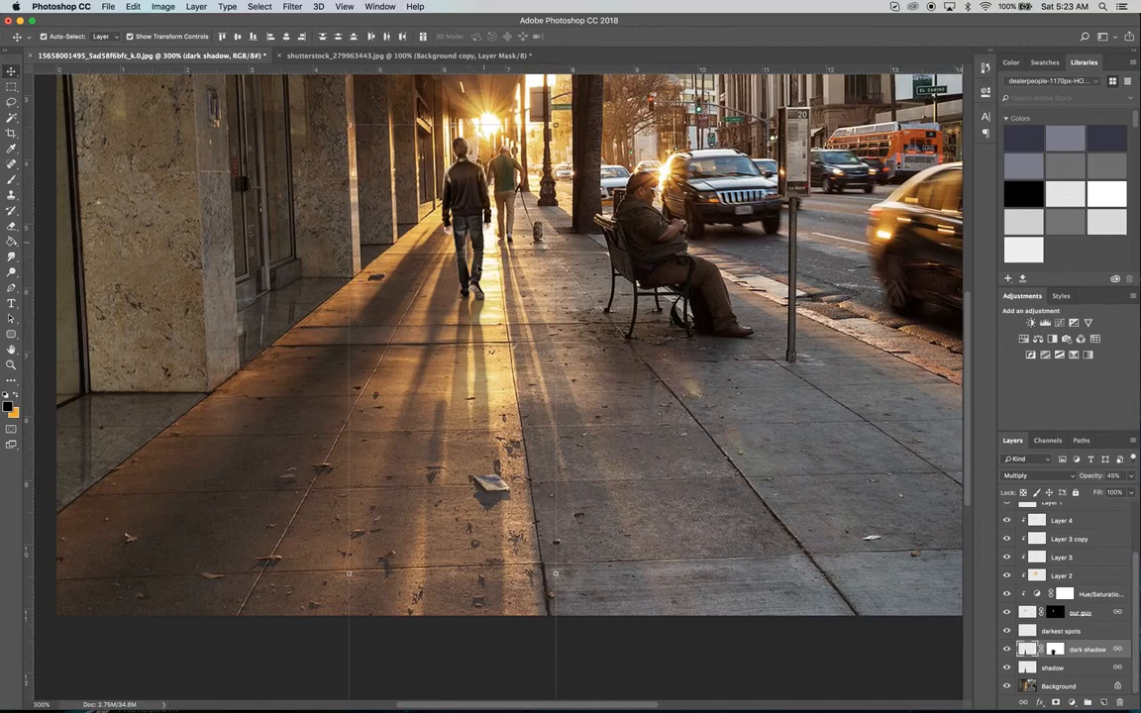
scroll(450, 359, down, 10)
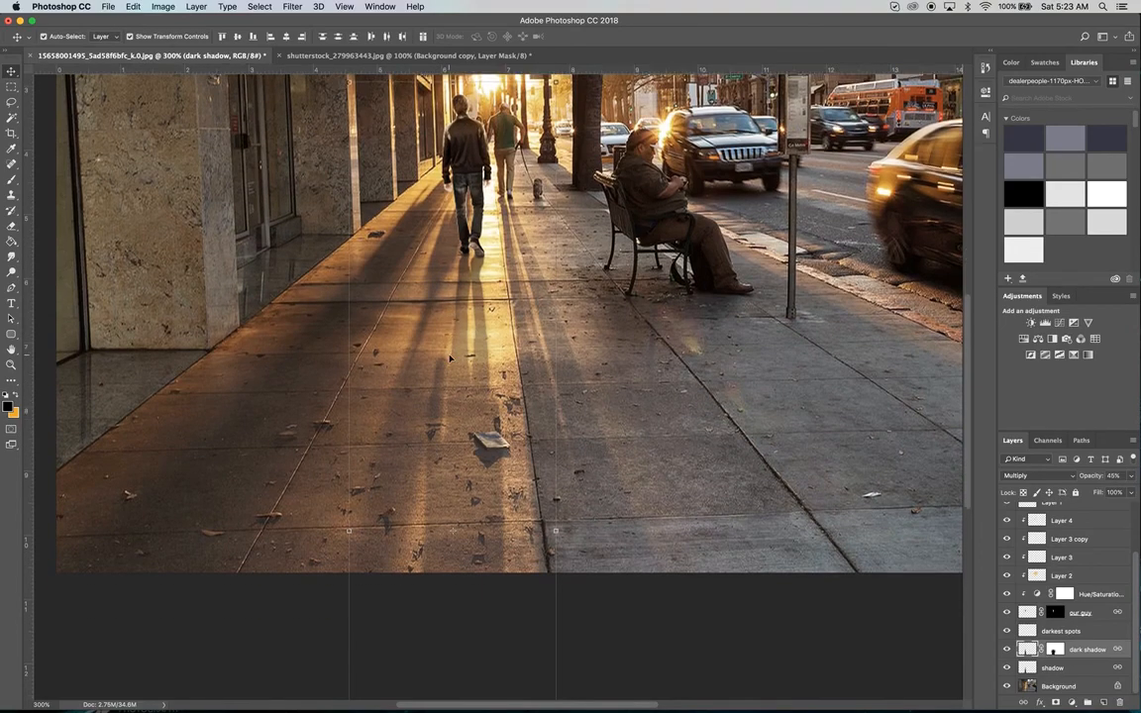
scroll(449, 358, down, 1)
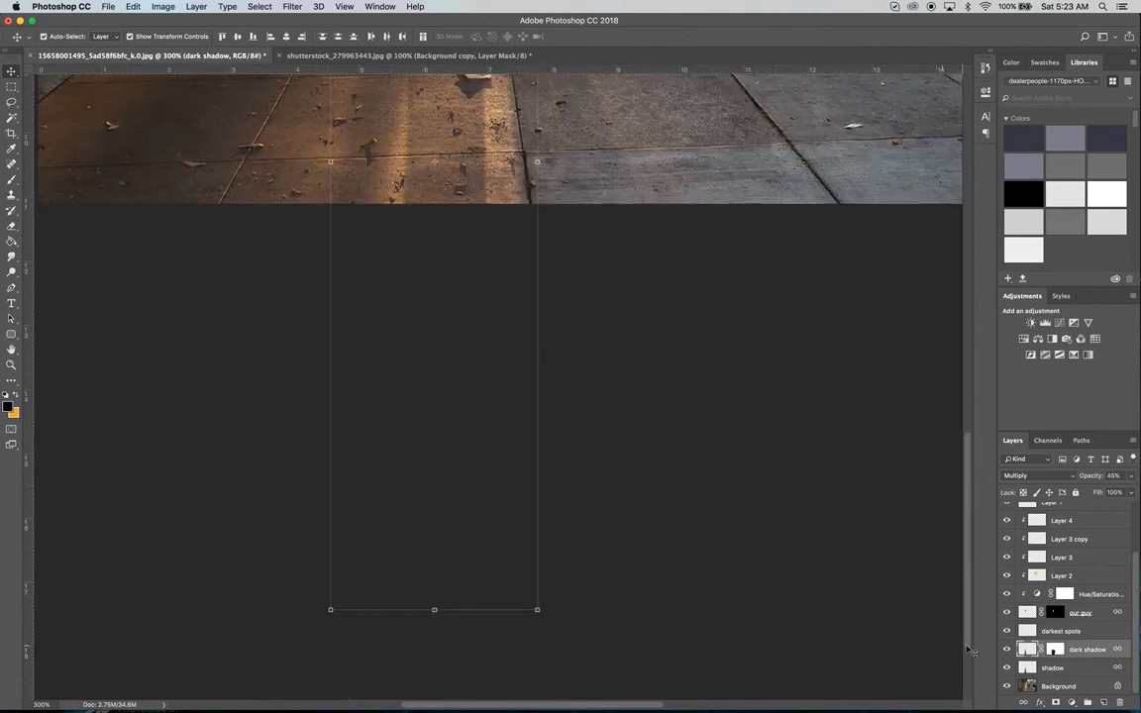
click(1076, 669)
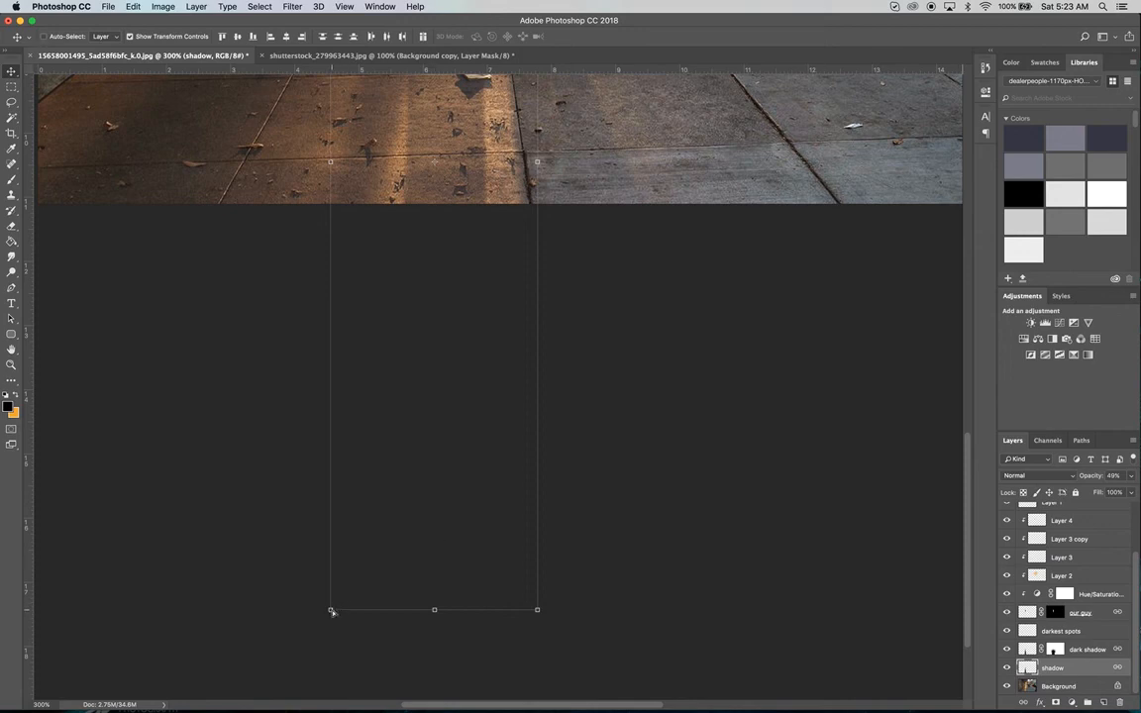
click(11, 365)
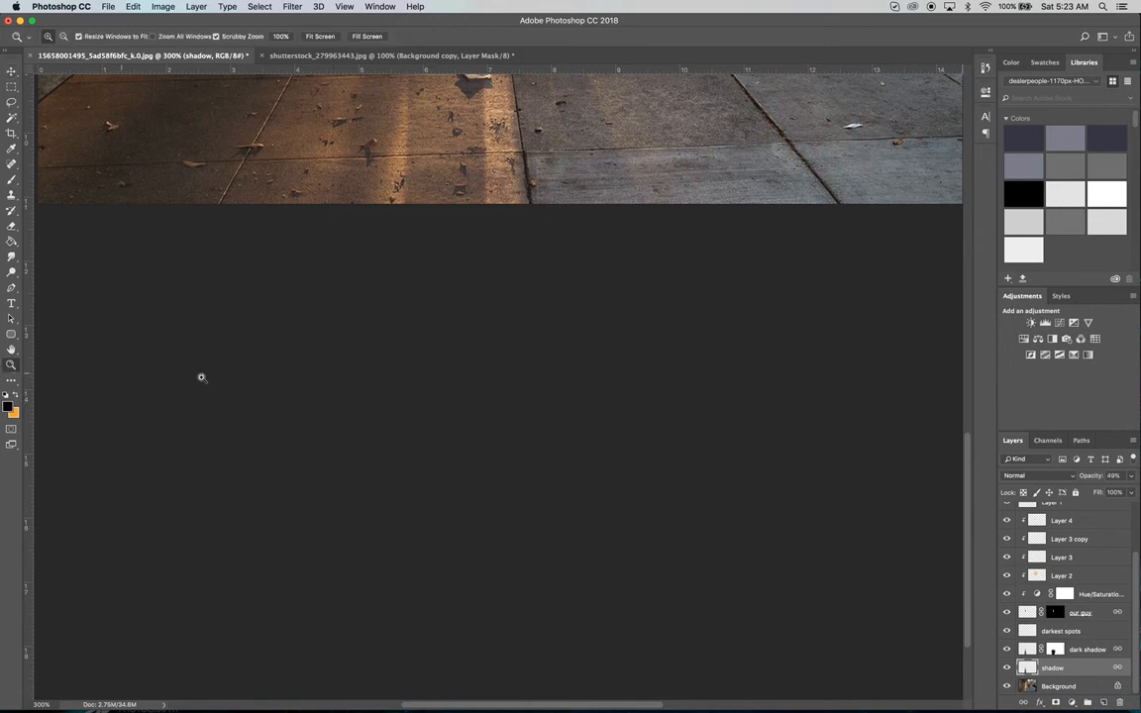
alt+click(279, 389)
alt+click(280, 389)
alt+click(279, 389)
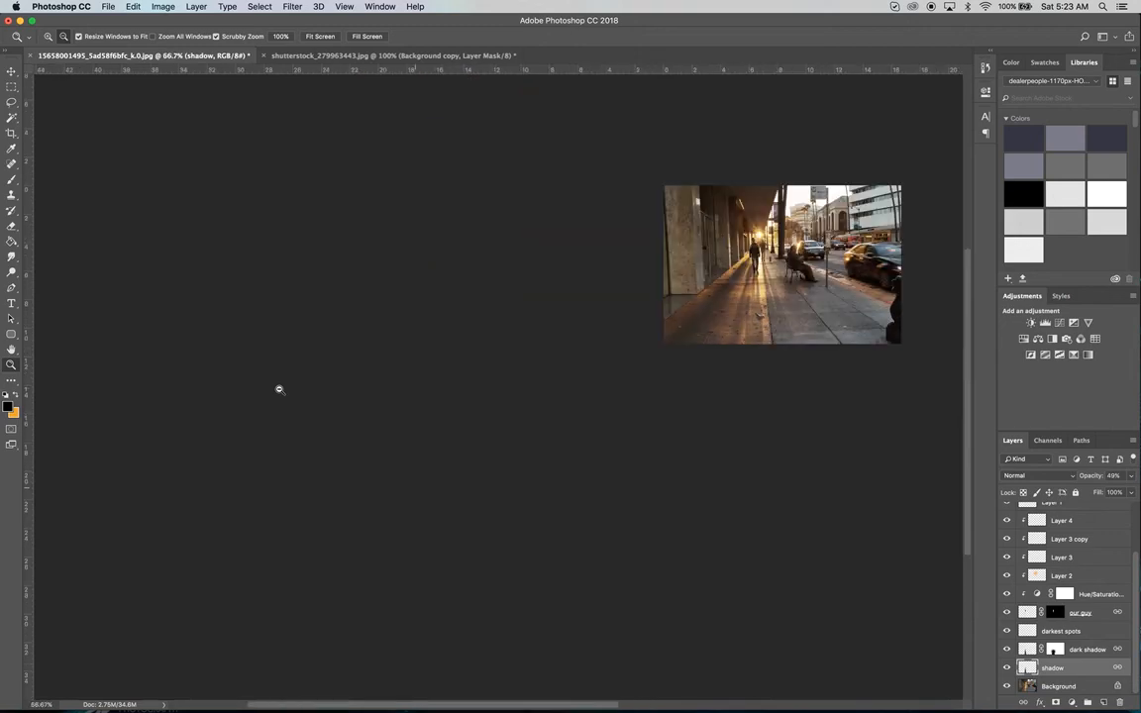
click(798, 320)
click(798, 320)
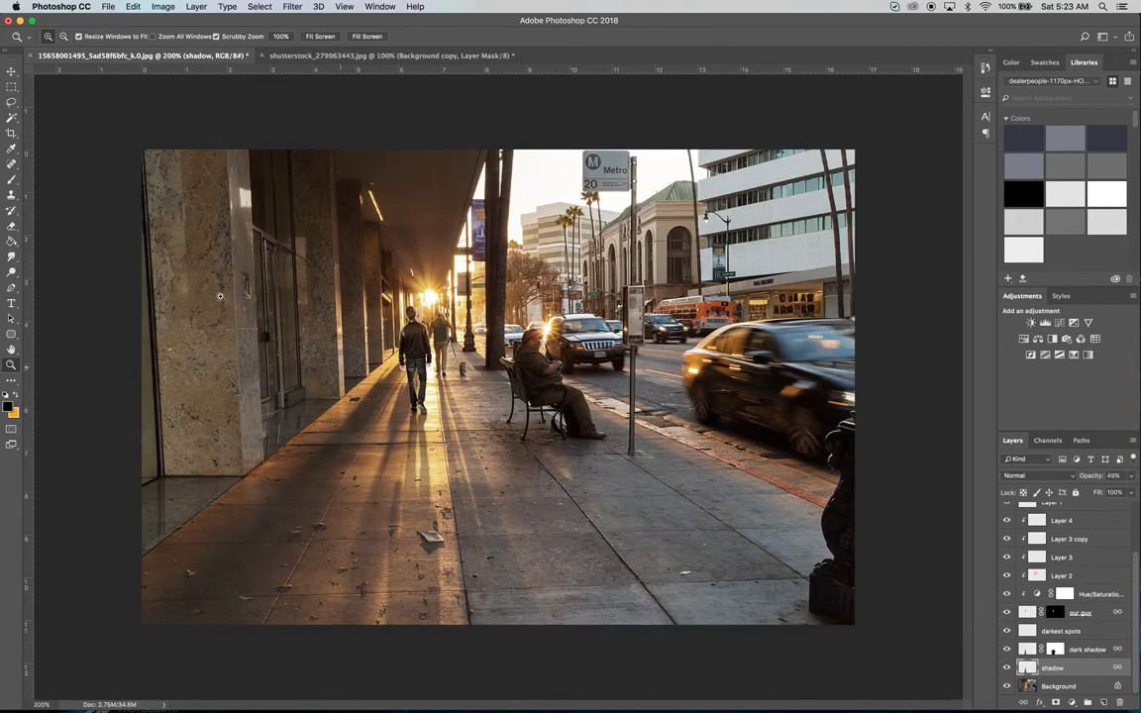
click(12, 71)
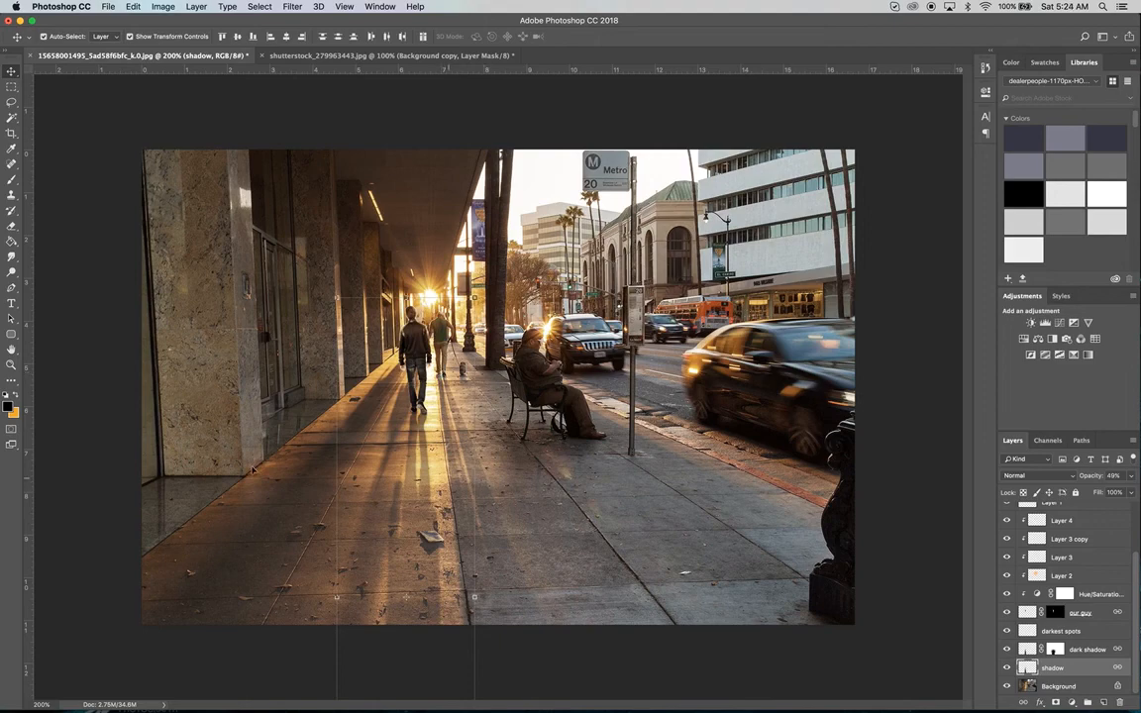
click(11, 364)
alt+click(336, 408)
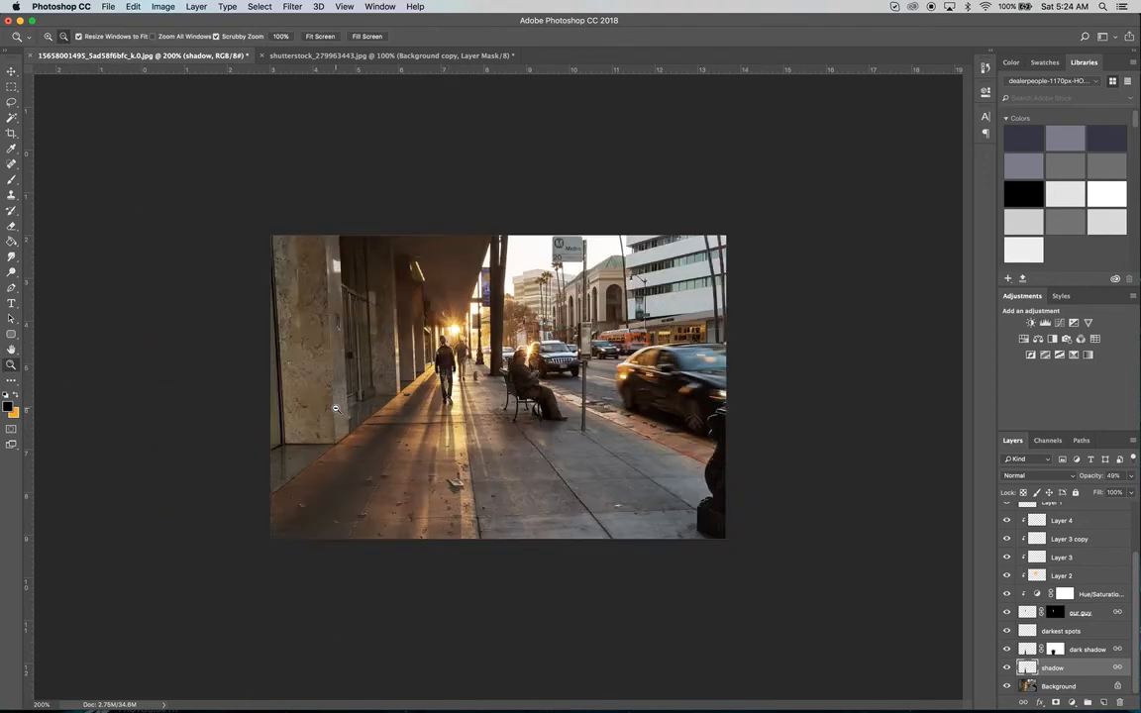
click(12, 70)
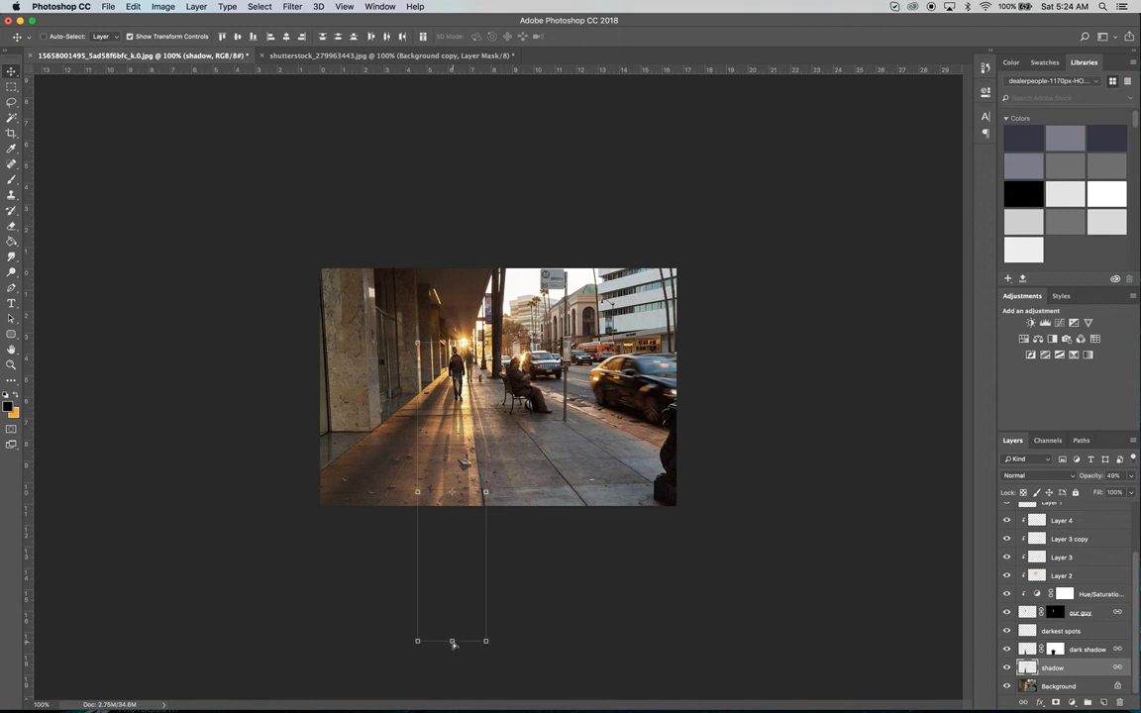
mouse_move(453, 643)
mouse_down()
mouse_move(428, 642)
mouse_move(448, 640)
mouse_up()
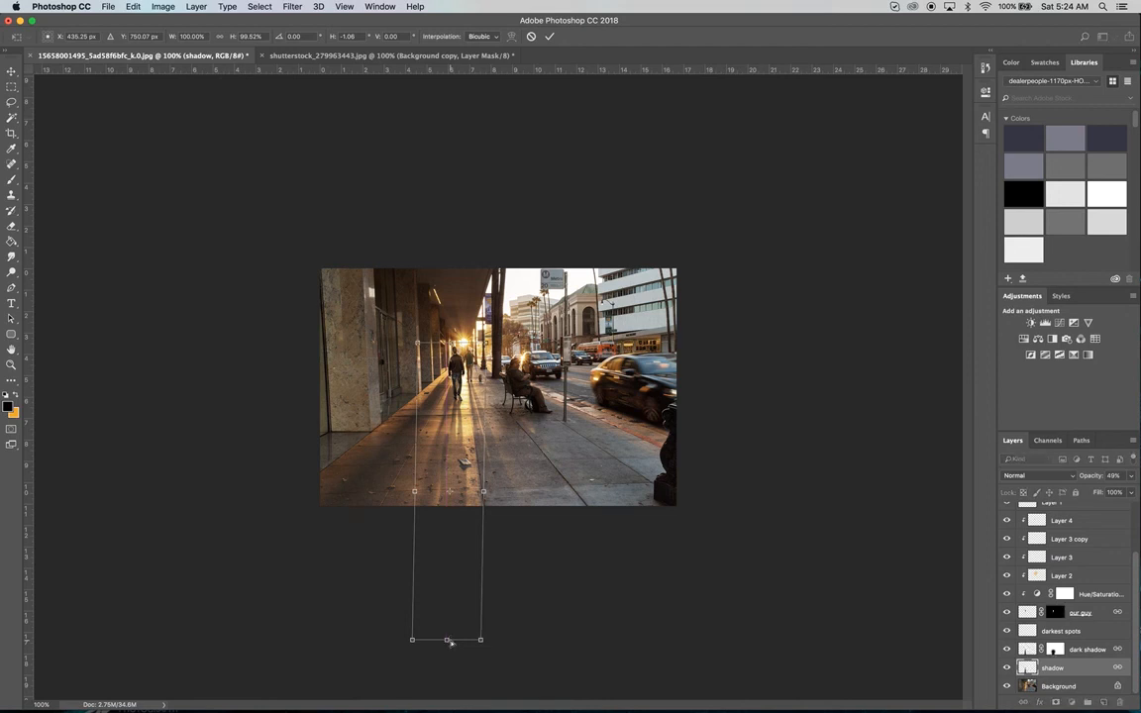
key(ctrl+z)
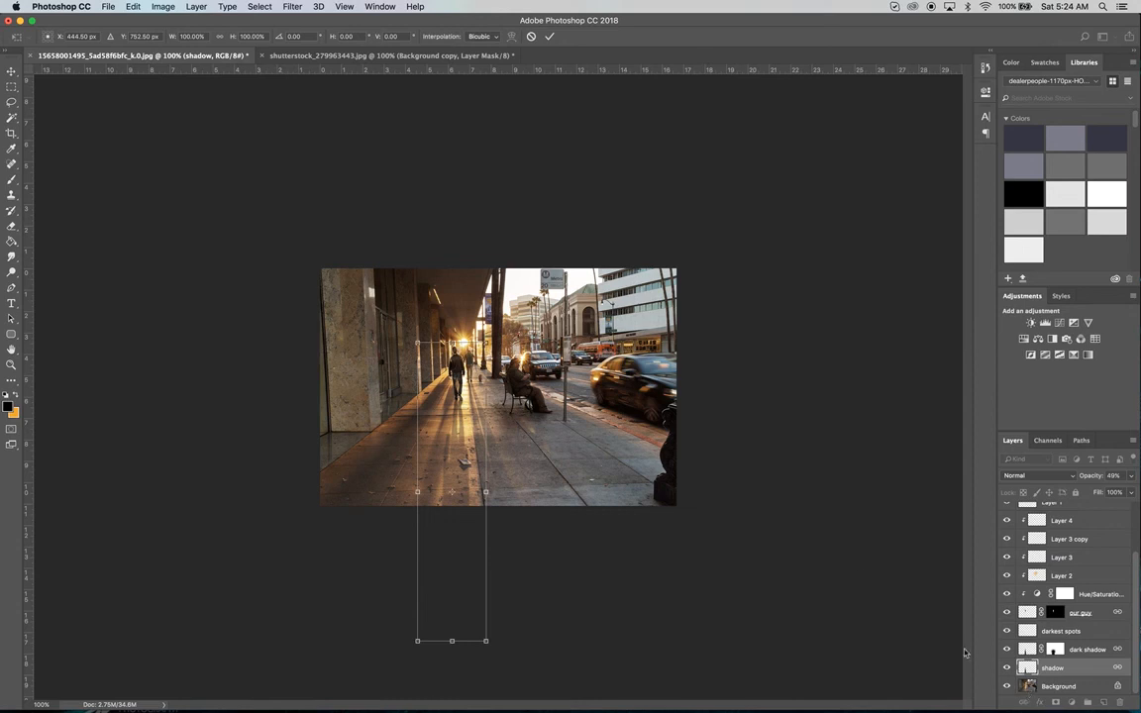
click(11, 71)
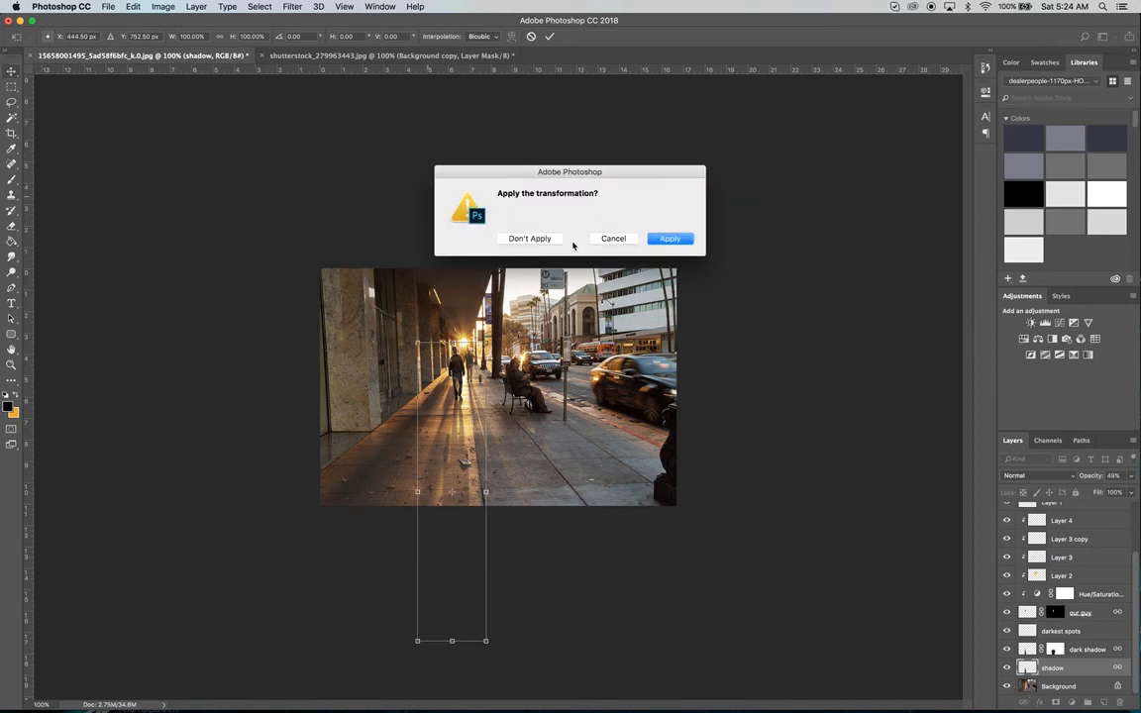
click(529, 239)
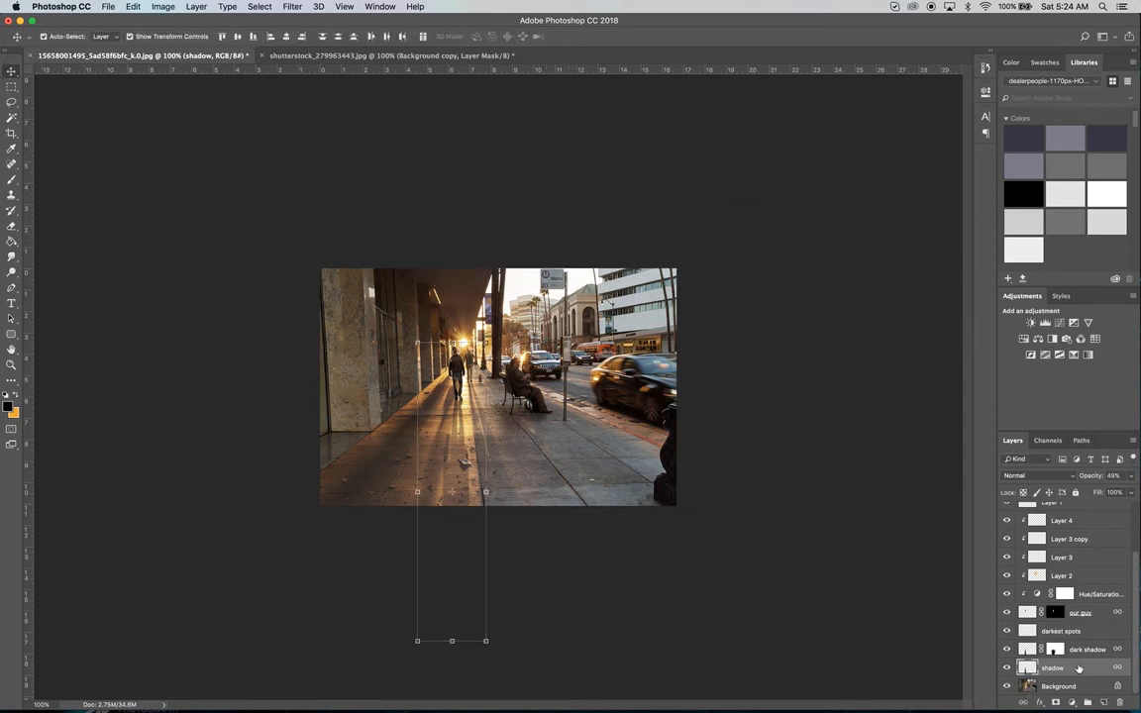
- Unlink the shadow layer from the man and dark shadow layers, and toggle its visibility to check it
click(1022, 702)
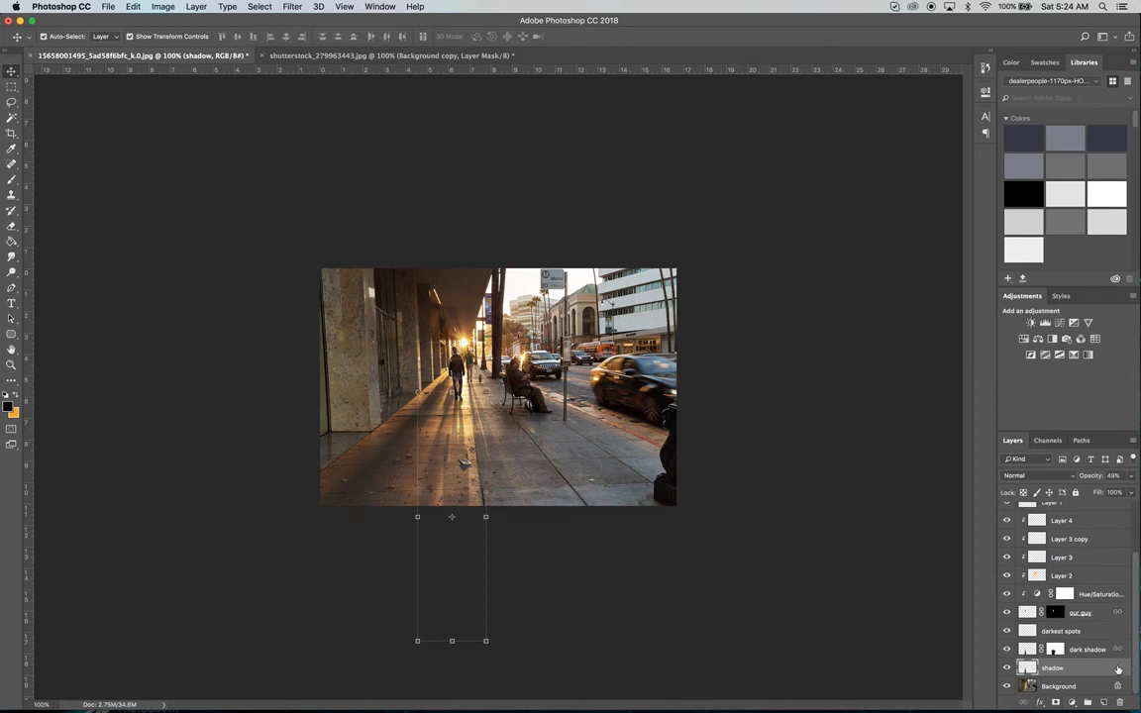
click(1007, 668)
click(1007, 668)
- Skew the shadow layer horizontally by -2.69° so its lower end shifts toward the building, and apply the transformation
click(452, 642)
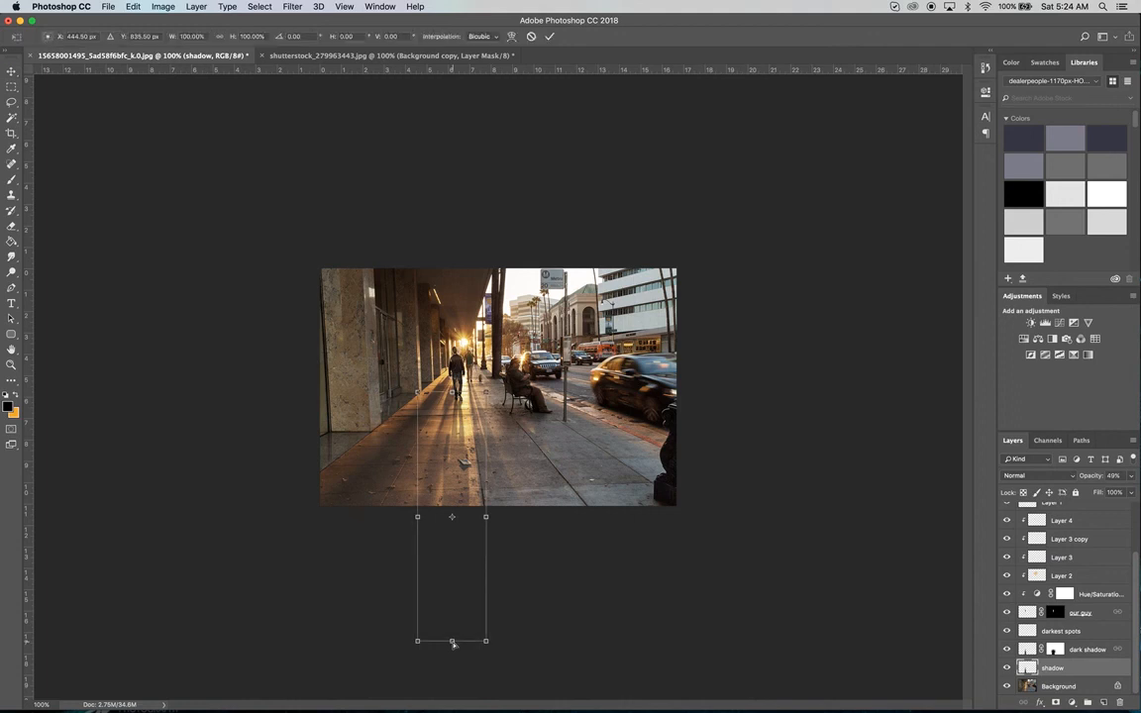
mouse_move(449, 642)
mouse_down()
mouse_move(429, 642)
mouse_move(440, 643)
mouse_up()
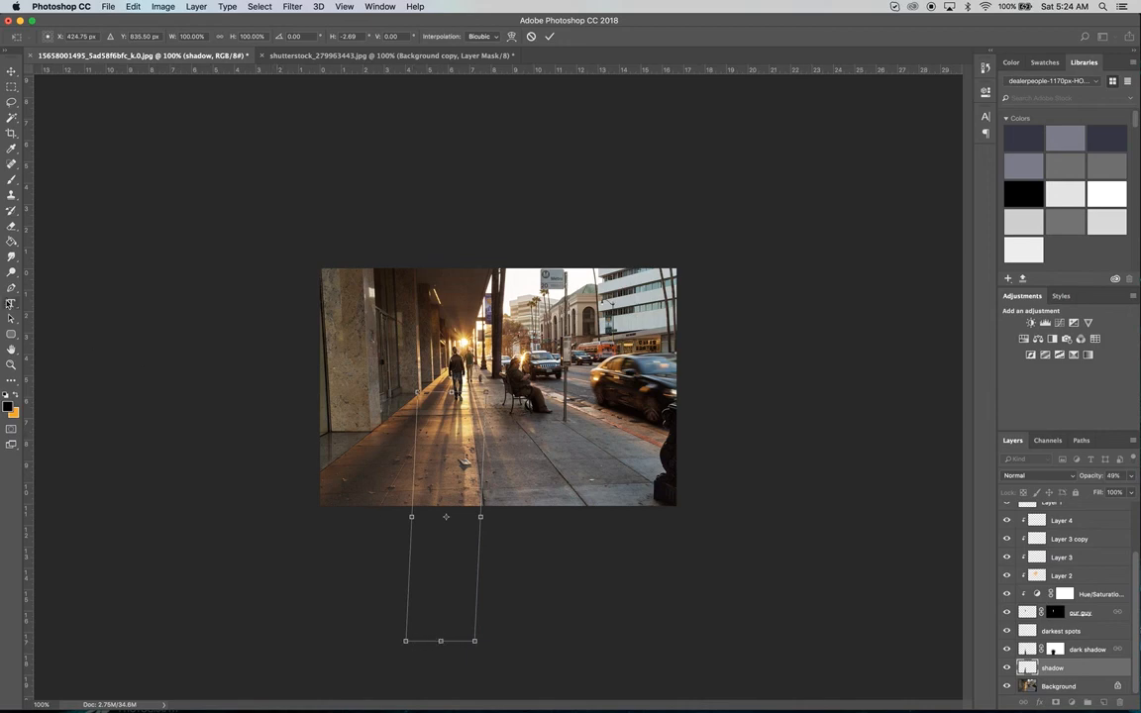
click(11, 365)
click(670, 238)
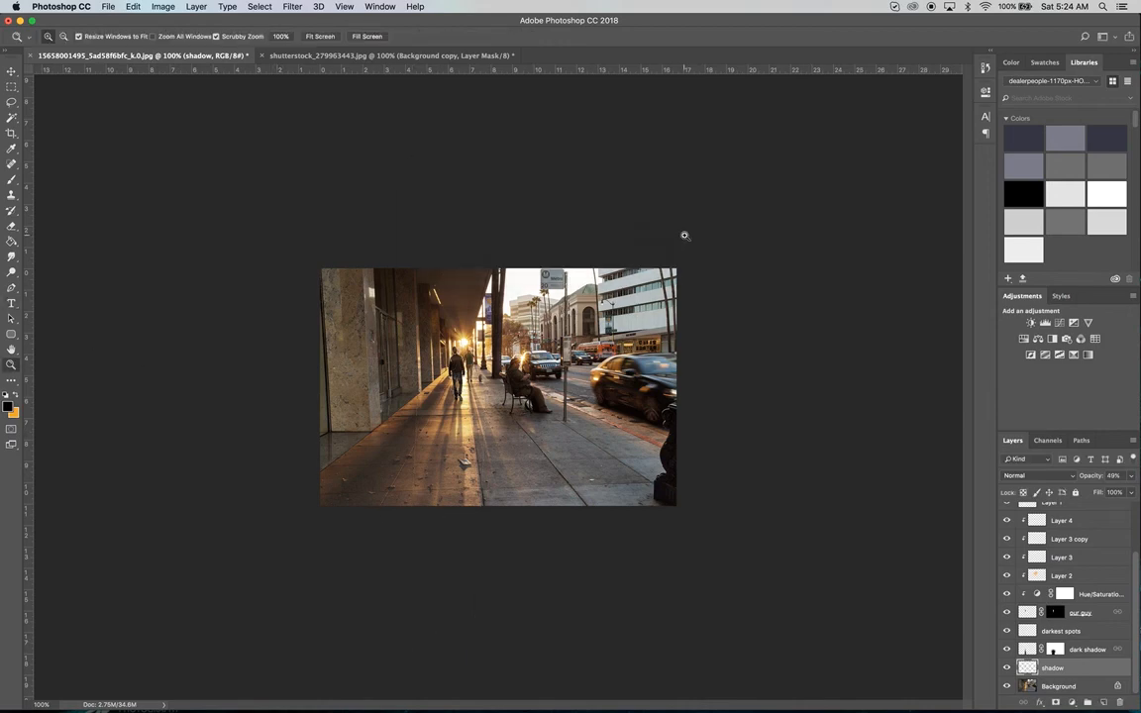
- Examine the skewed shadow on the pavement up close and in the whole photo at 200% zoom
click(484, 396)
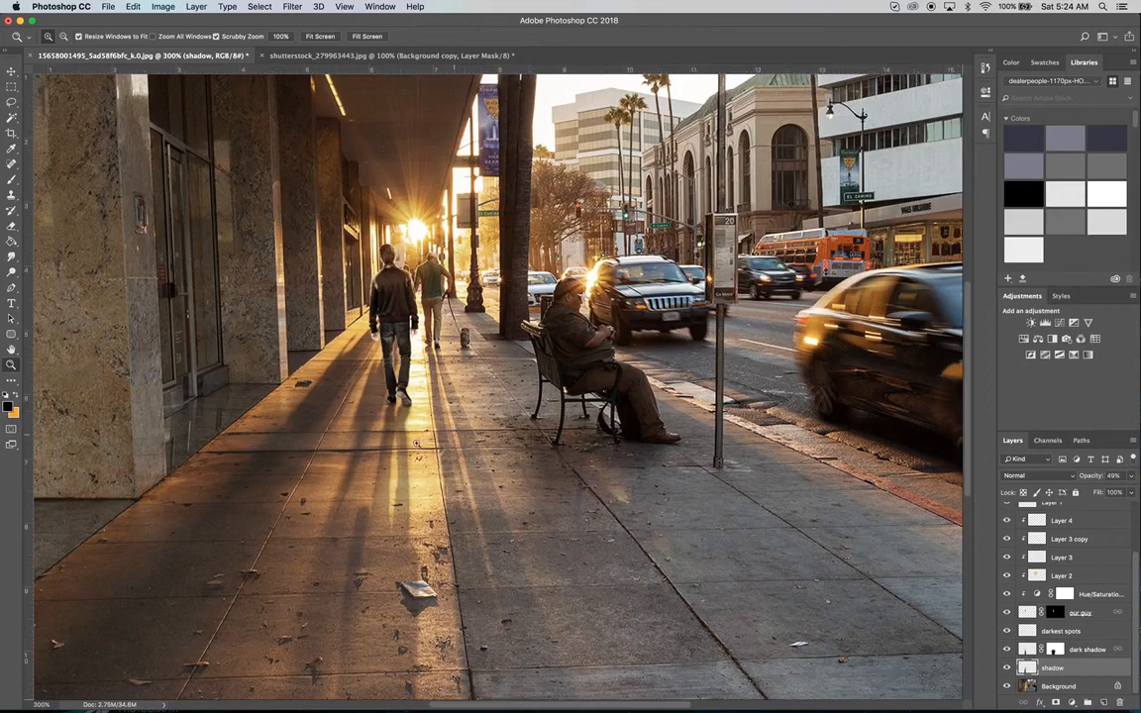
click(389, 455)
scroll(388, 455, down, 5)
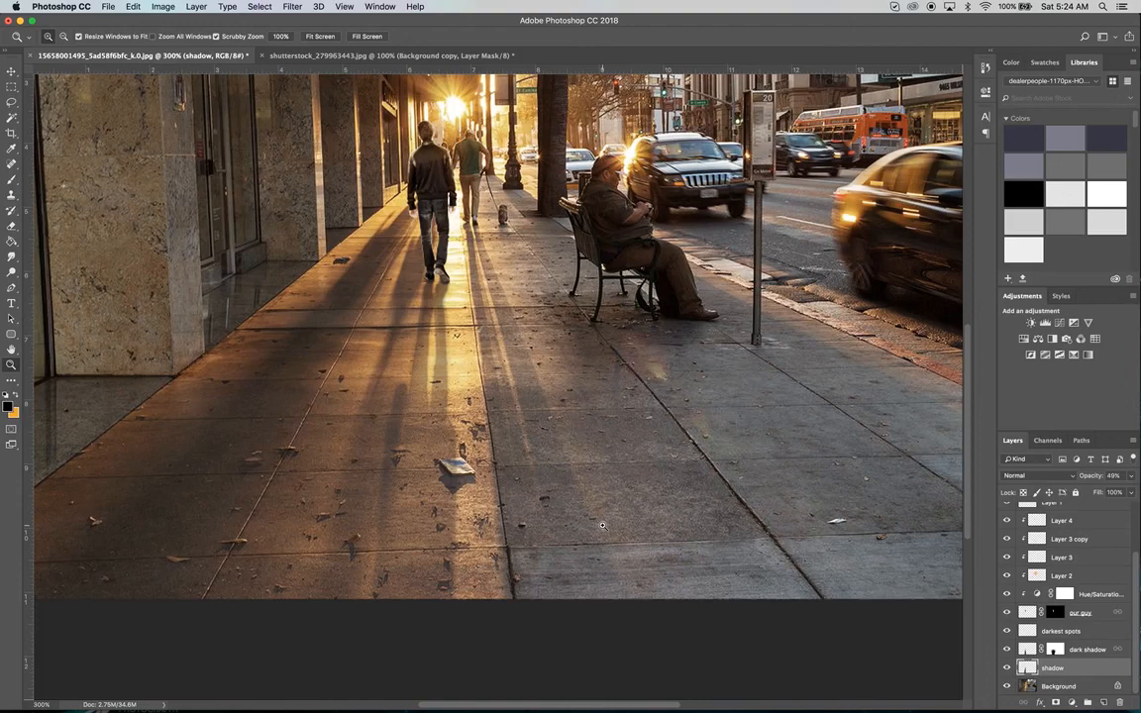
key(alt)
alt+click(388, 485)
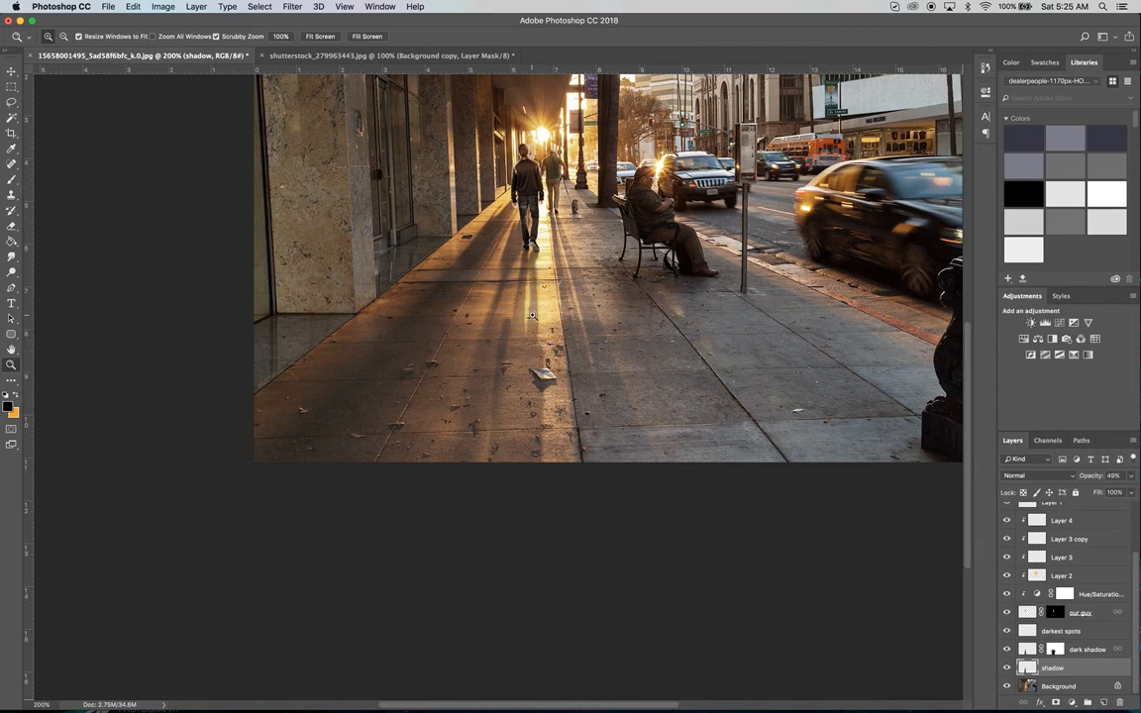
scroll(531, 315, up, 5)
scroll(532, 315, right, 3)
scroll(532, 315, down, 2)
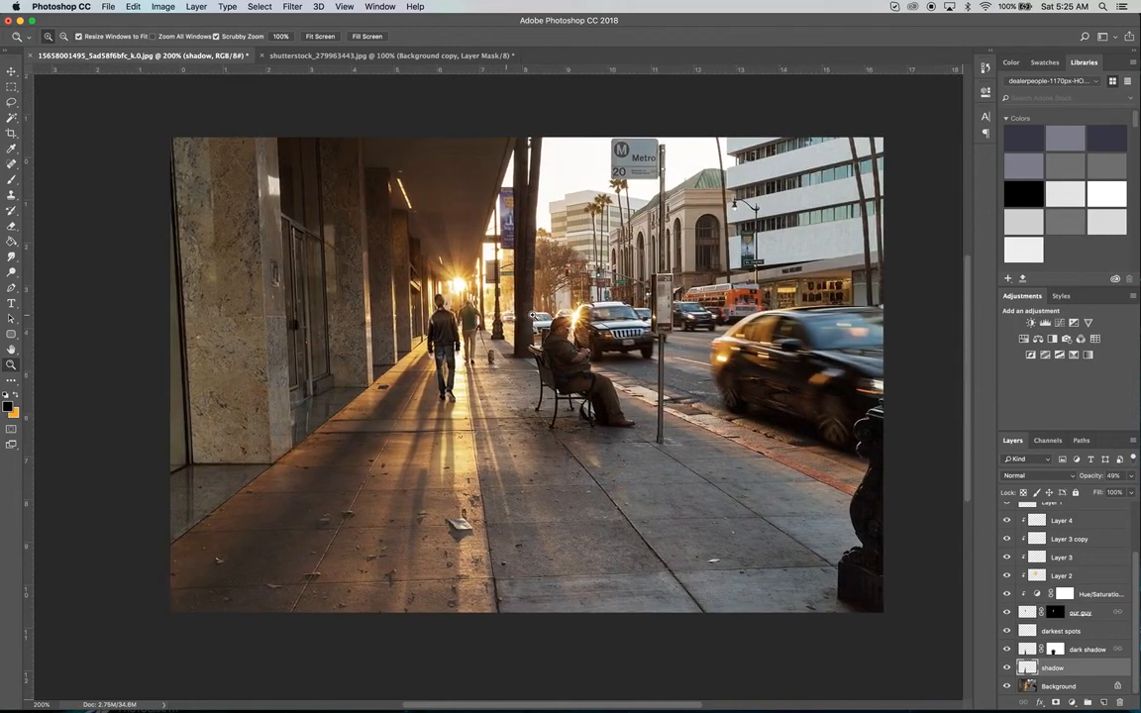